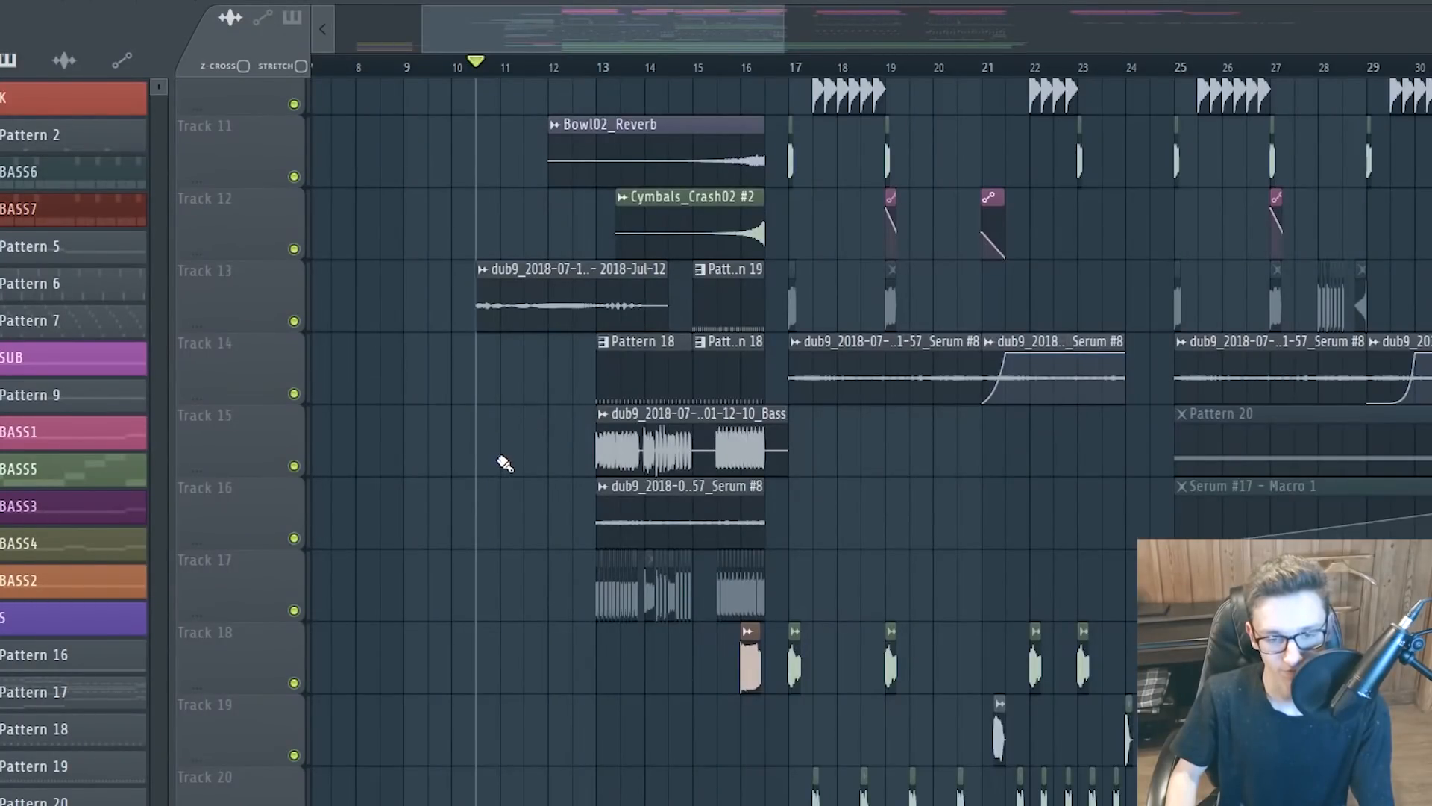
Play the resampled dub9 audio clip on Track 13 from the middle of bar 10 to about bar 13
{"action": "scroll", "coordinate": [515, 440], "scroll_direction": "up", "scroll_amount": 3}
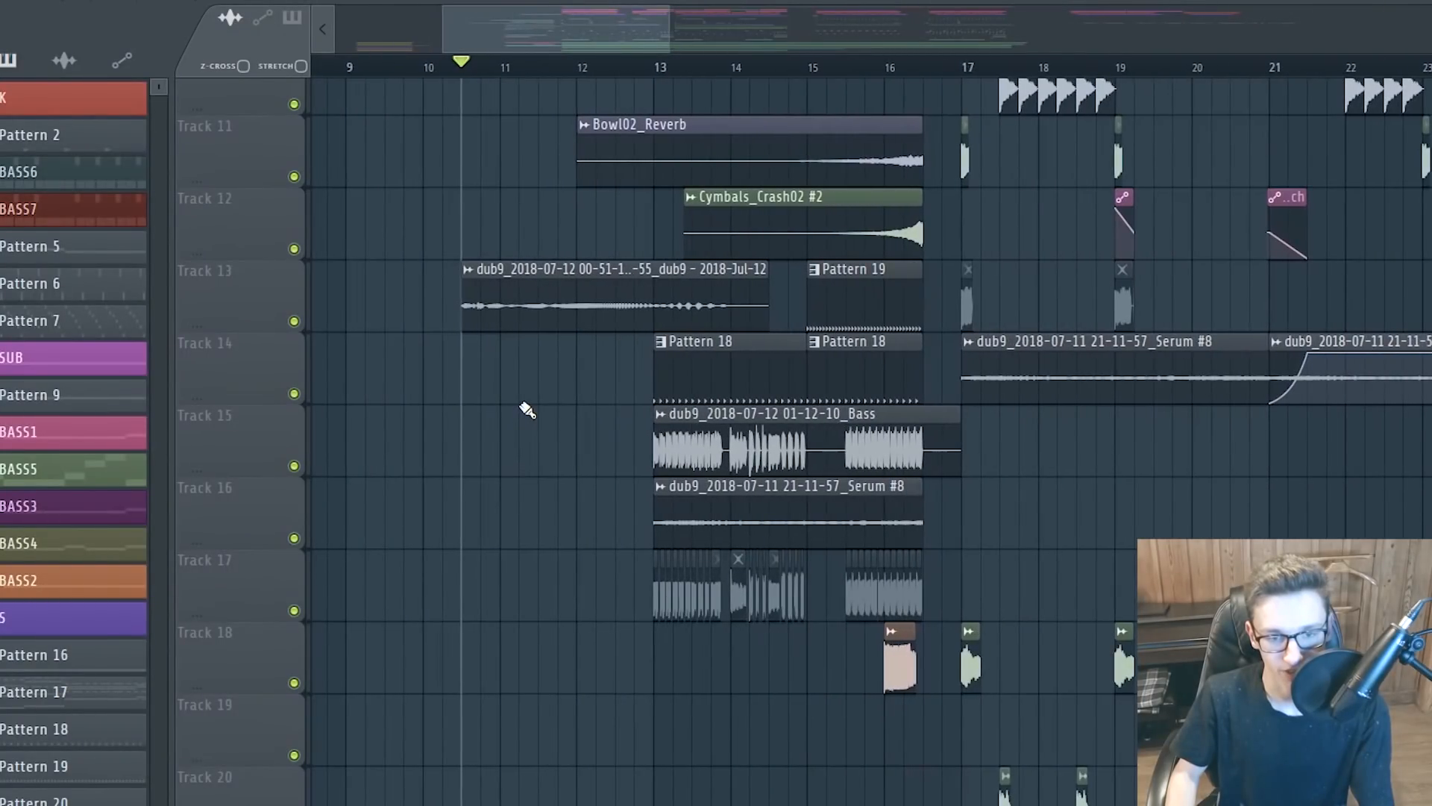
{"action": "key", "text": "space"}
{"action": "key", "text": "space"}
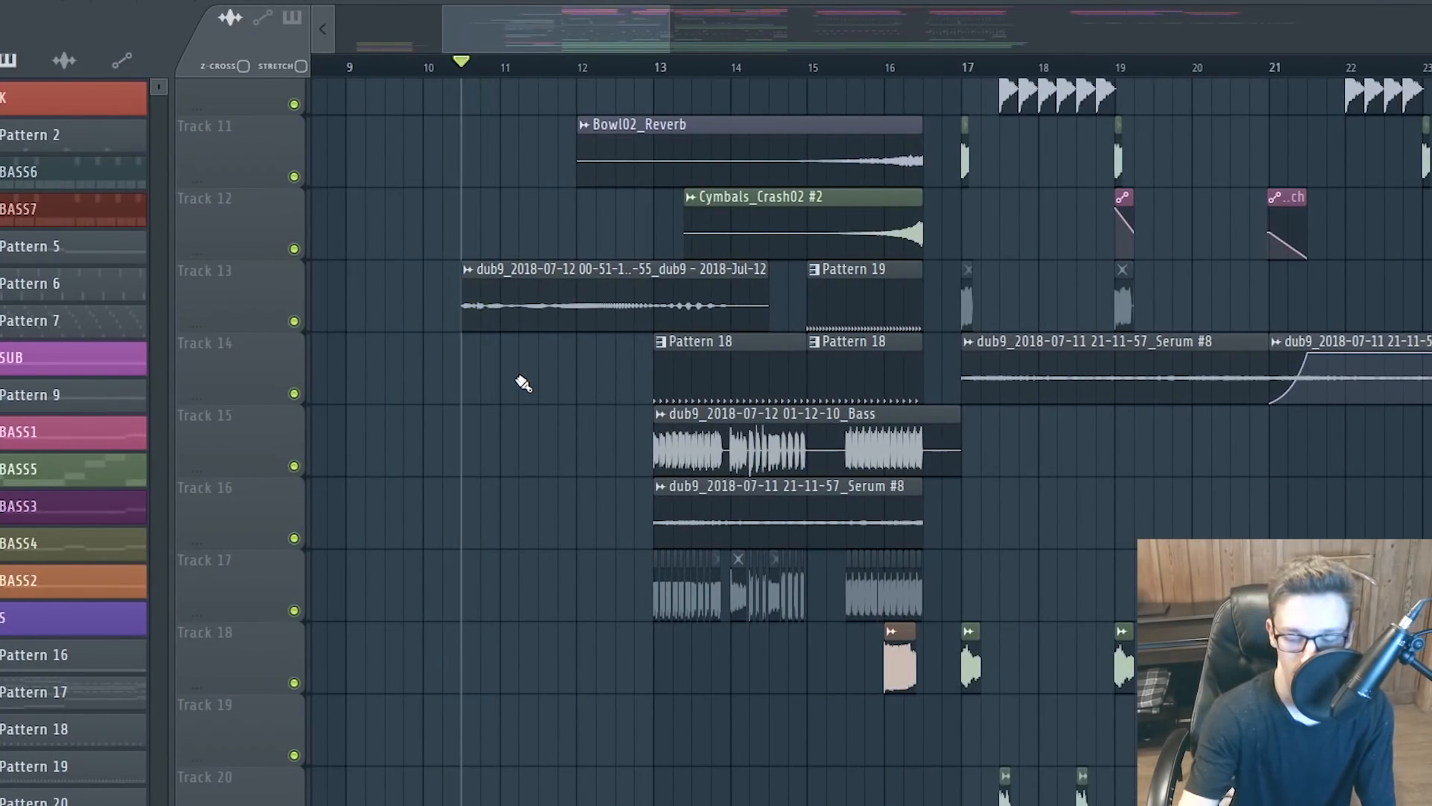
{"action": "key", "text": "space"}
{"action": "scroll", "coordinate": [522, 382], "scroll_direction": "up", "scroll_amount": 2}
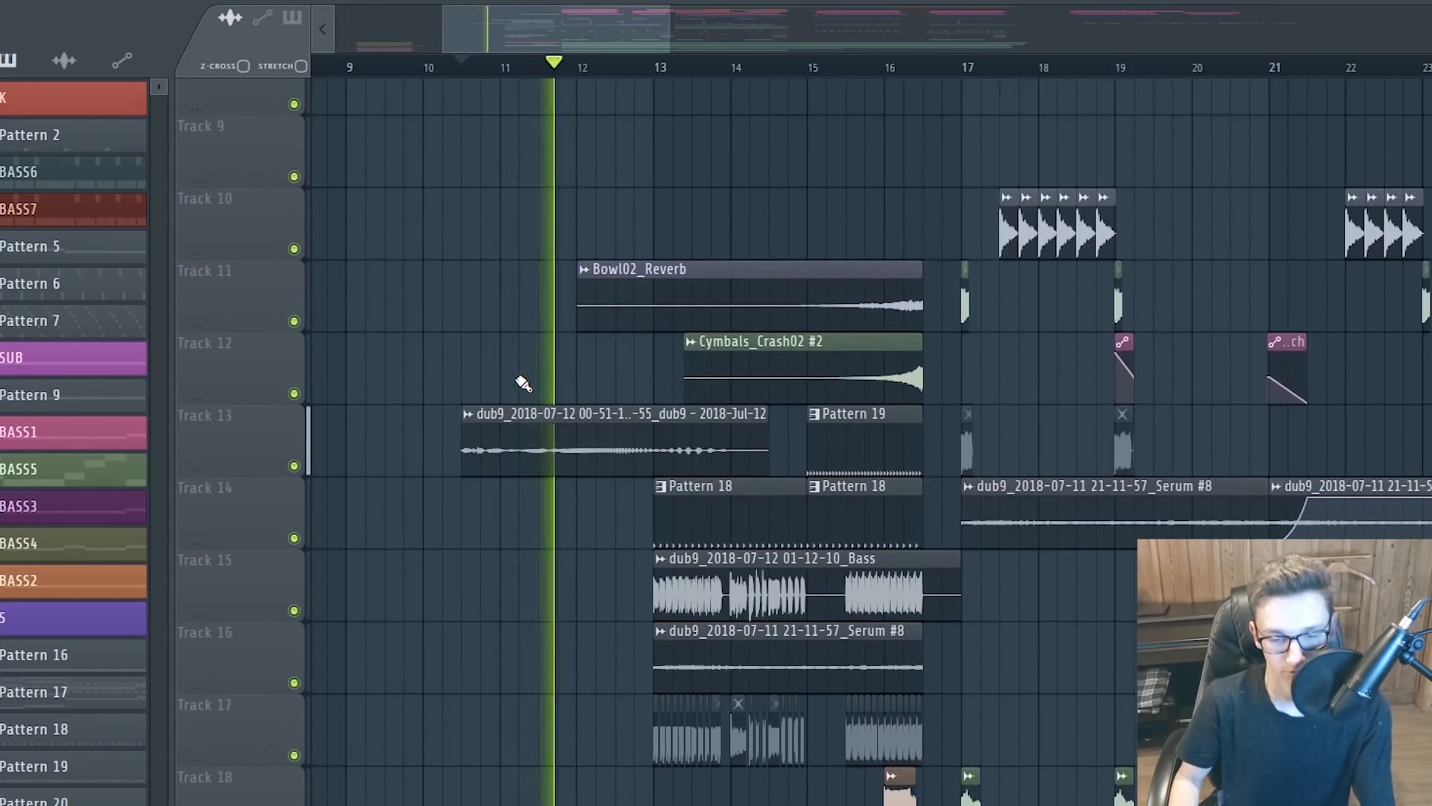
{"action": "scroll", "coordinate": [448, 400], "scroll_direction": "up", "scroll_amount": 1}
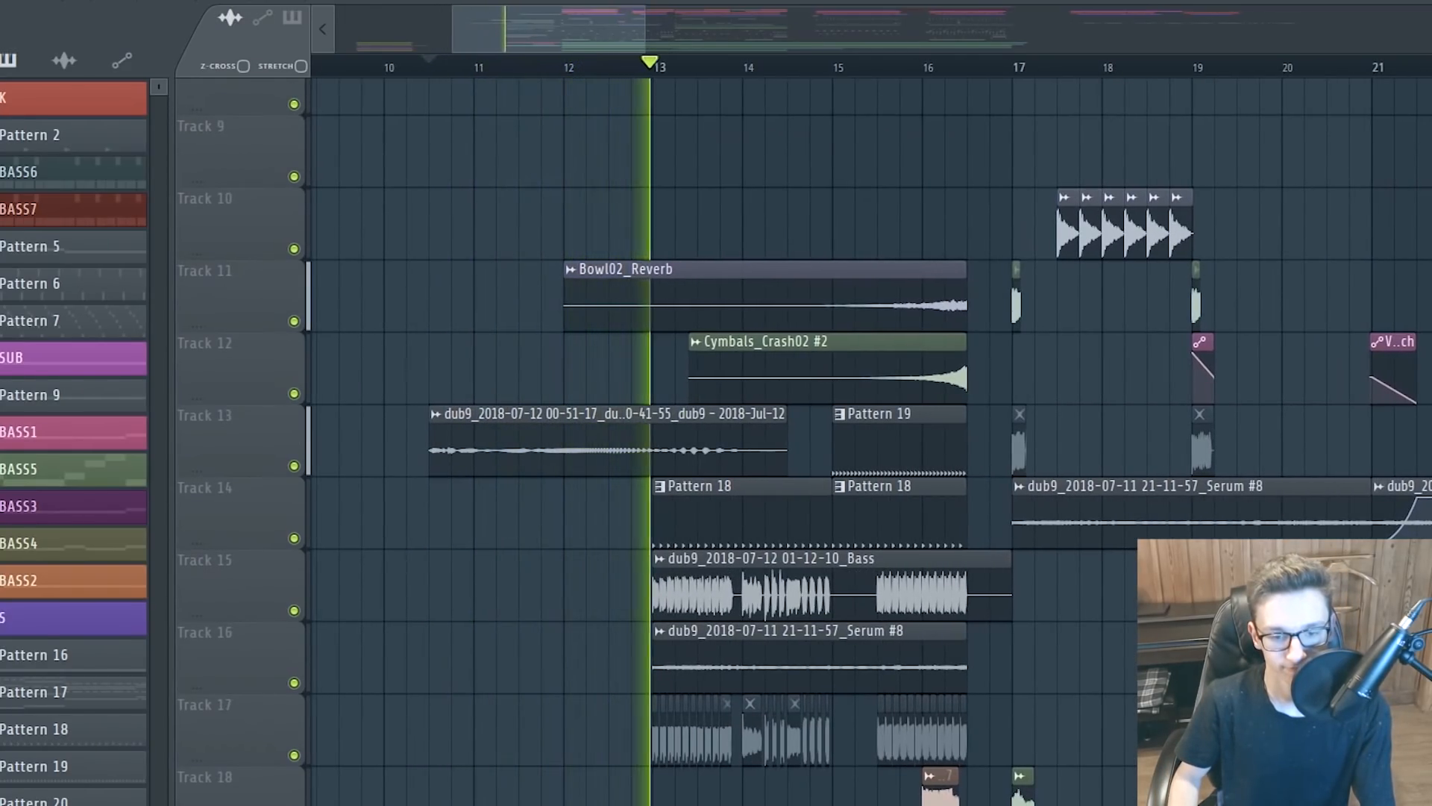
{"action": "key", "text": "space"}
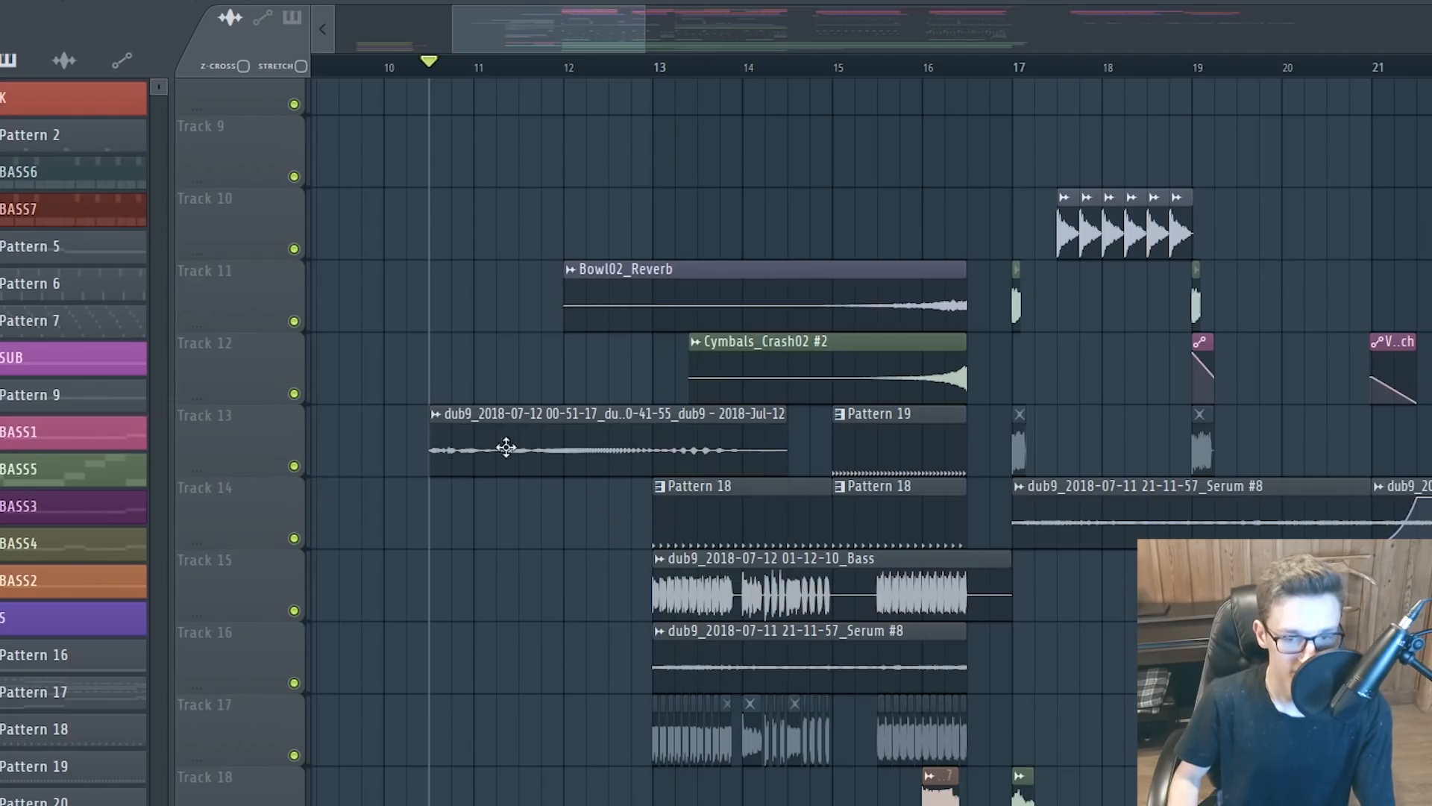
{"action": "scroll", "coordinate": [597, 463], "scroll_direction": "up", "scroll_amount": 1}
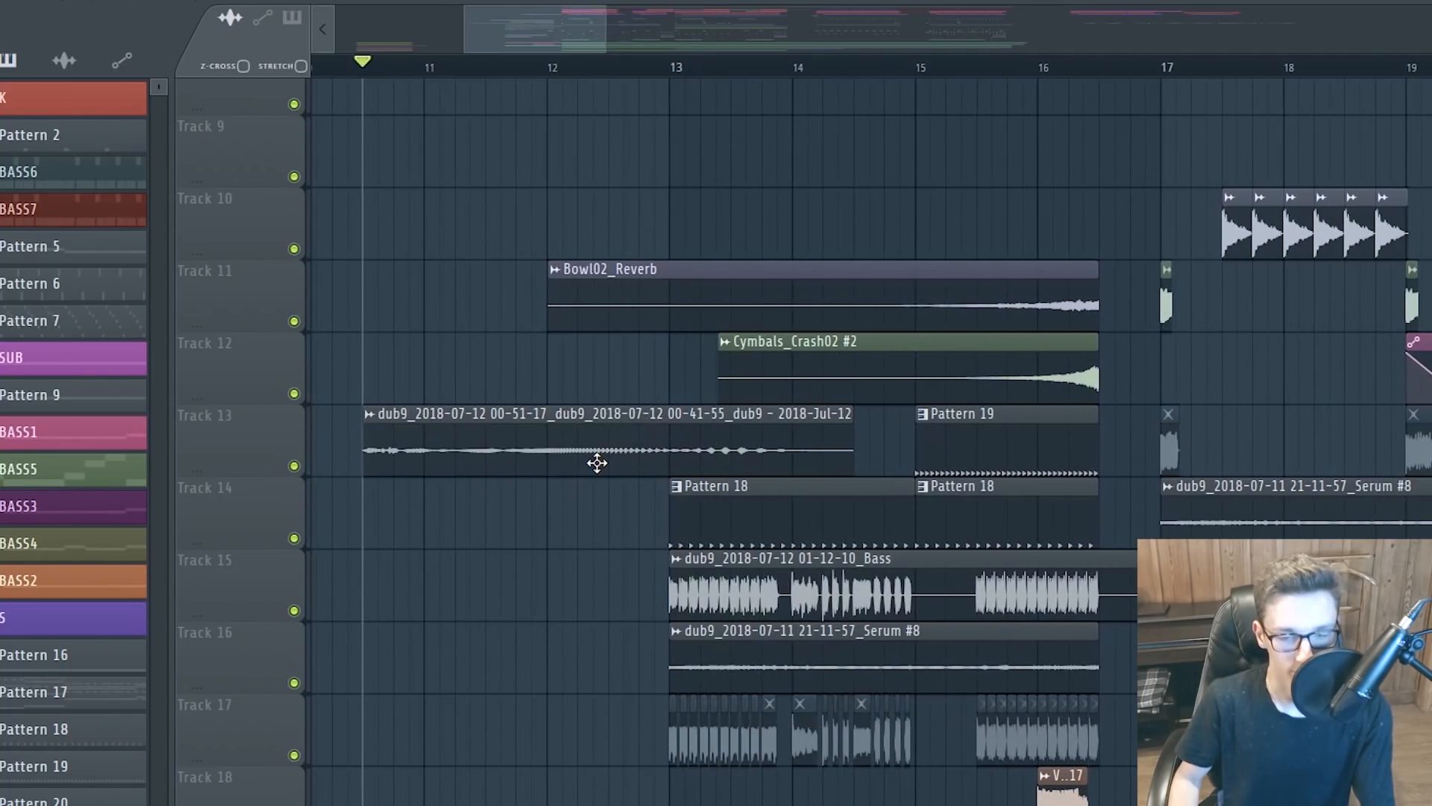
Open Pattern 16 on Track 28 and bring up the Granulizer settings of the channel it plays
{"action": "scroll", "coordinate": [597, 463], "scroll_direction": "down", "scroll_amount": 3}
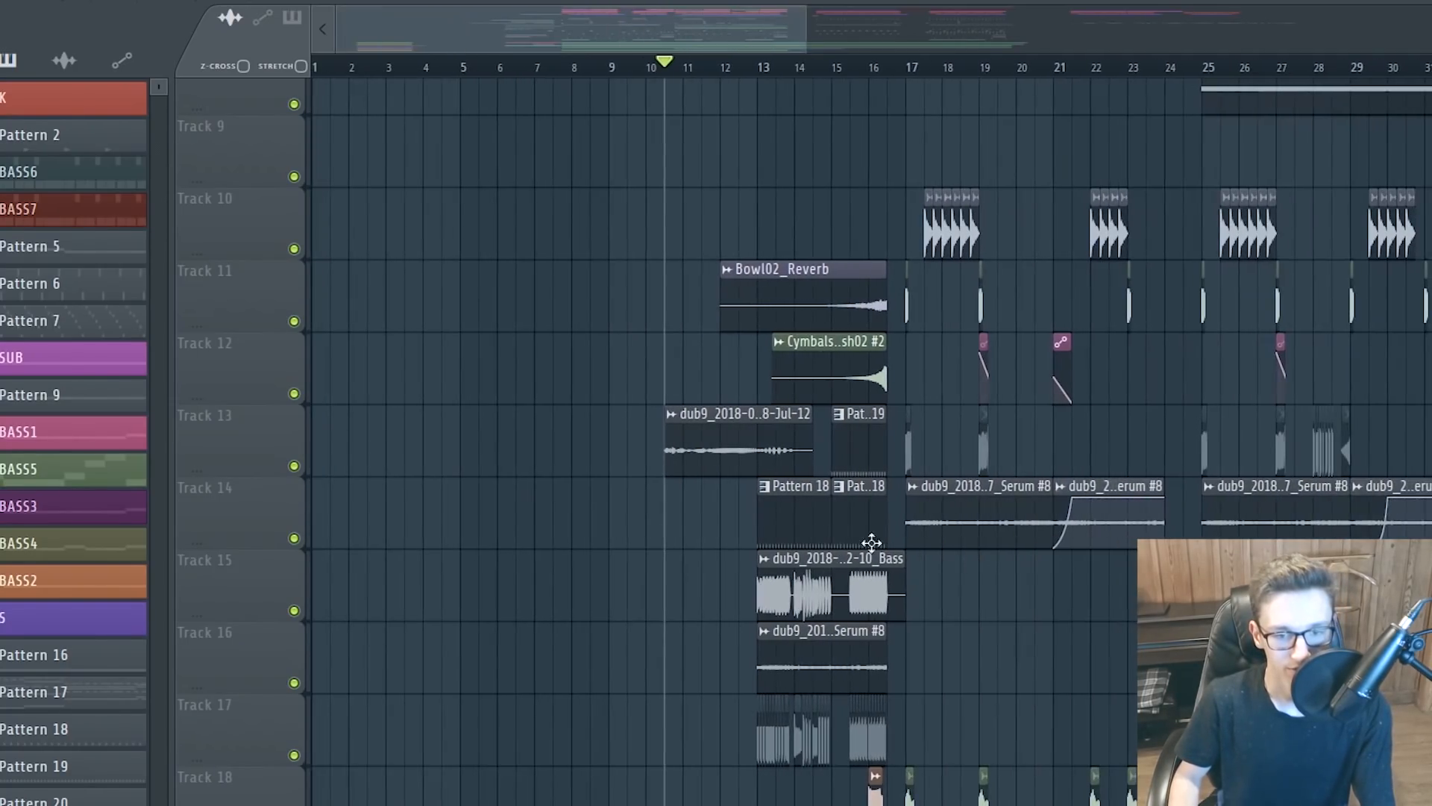
{"action": "scroll", "coordinate": [404, 421], "scroll_direction": "down", "scroll_amount": 7}
{"action": "scroll", "coordinate": [345, 378], "scroll_direction": "up", "scroll_amount": 3}
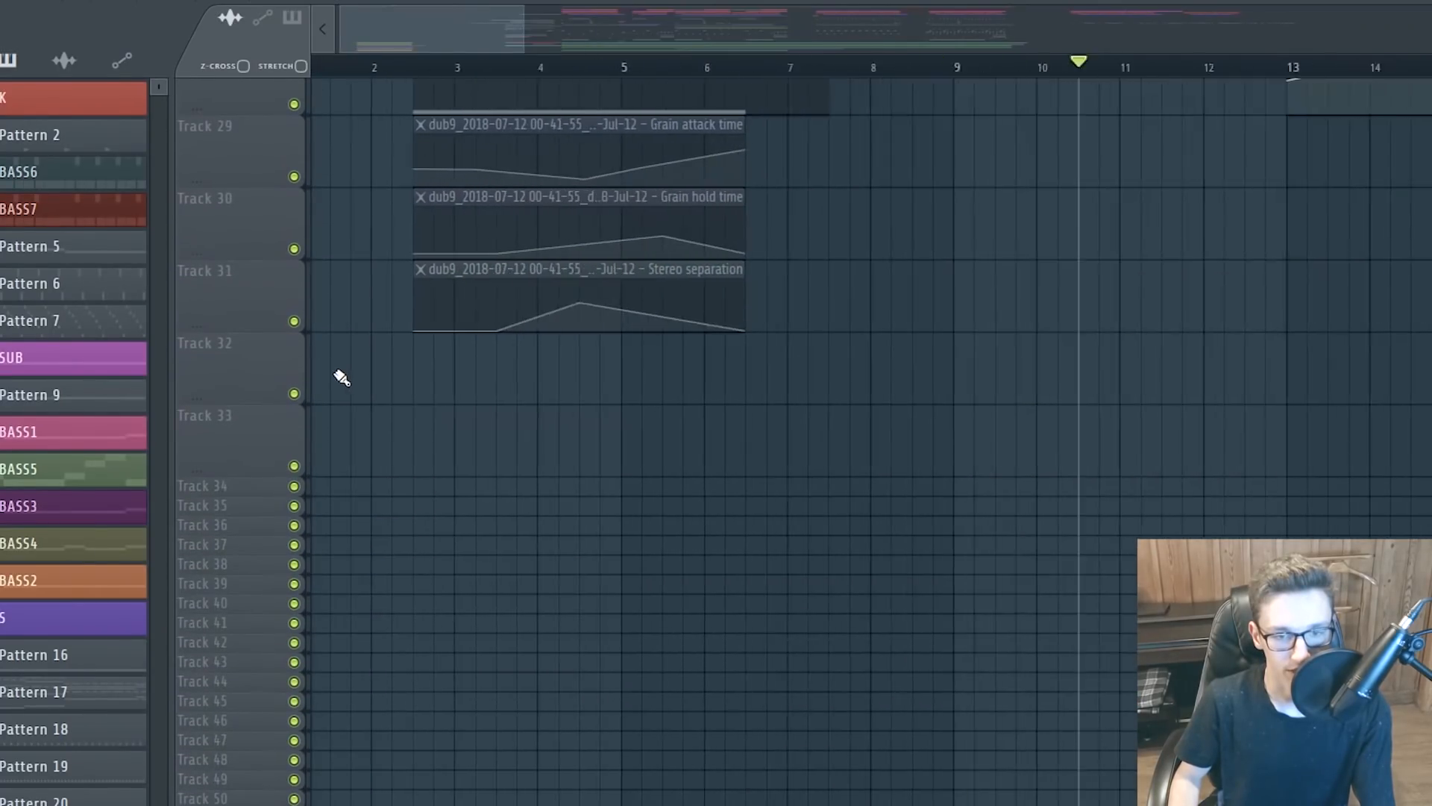
{"action": "scroll", "coordinate": [418, 389], "scroll_direction": "up", "scroll_amount": 3}
{"action": "scroll", "coordinate": [437, 415], "scroll_direction": "up", "scroll_amount": 1}
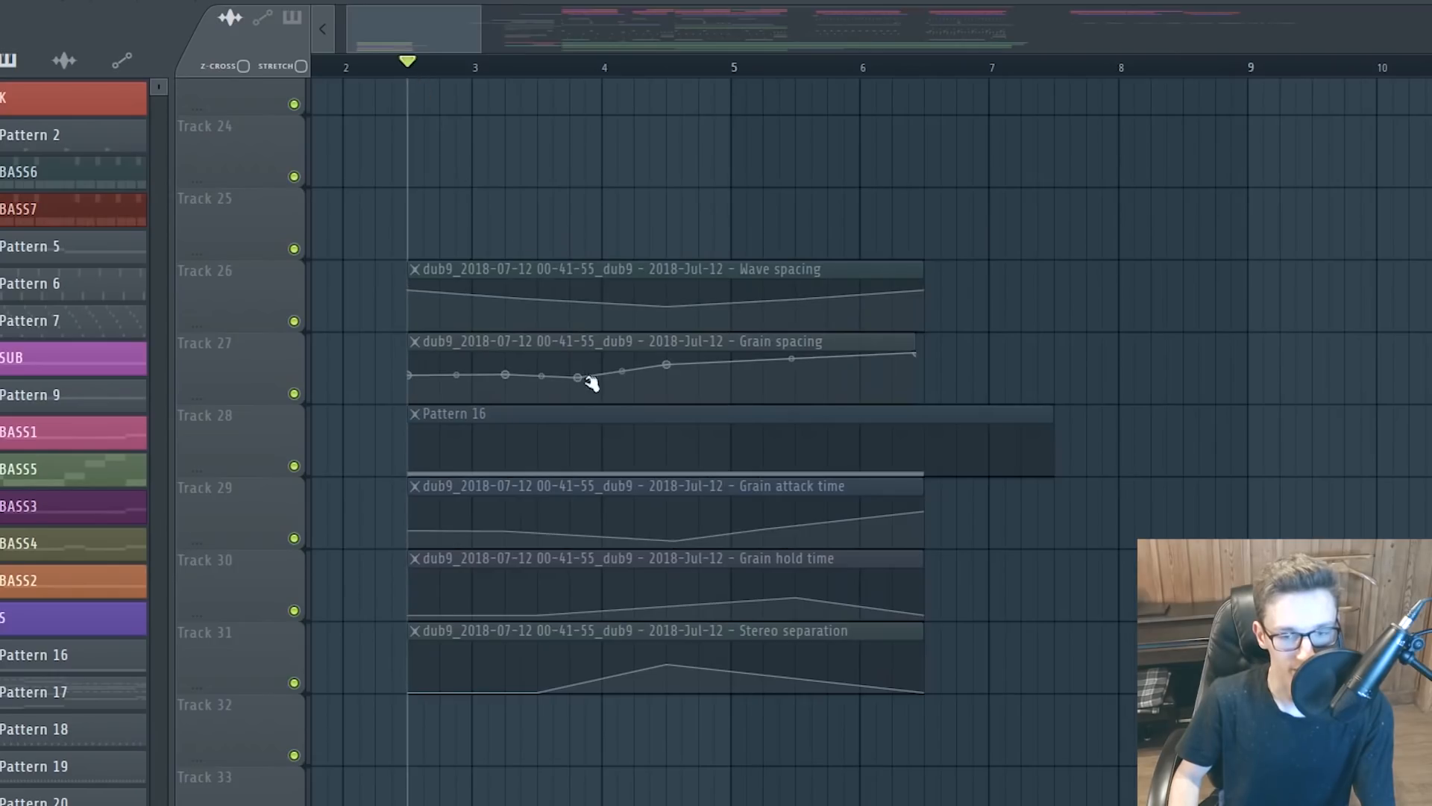
{"action": "double_click", "coordinate": [780, 461]}
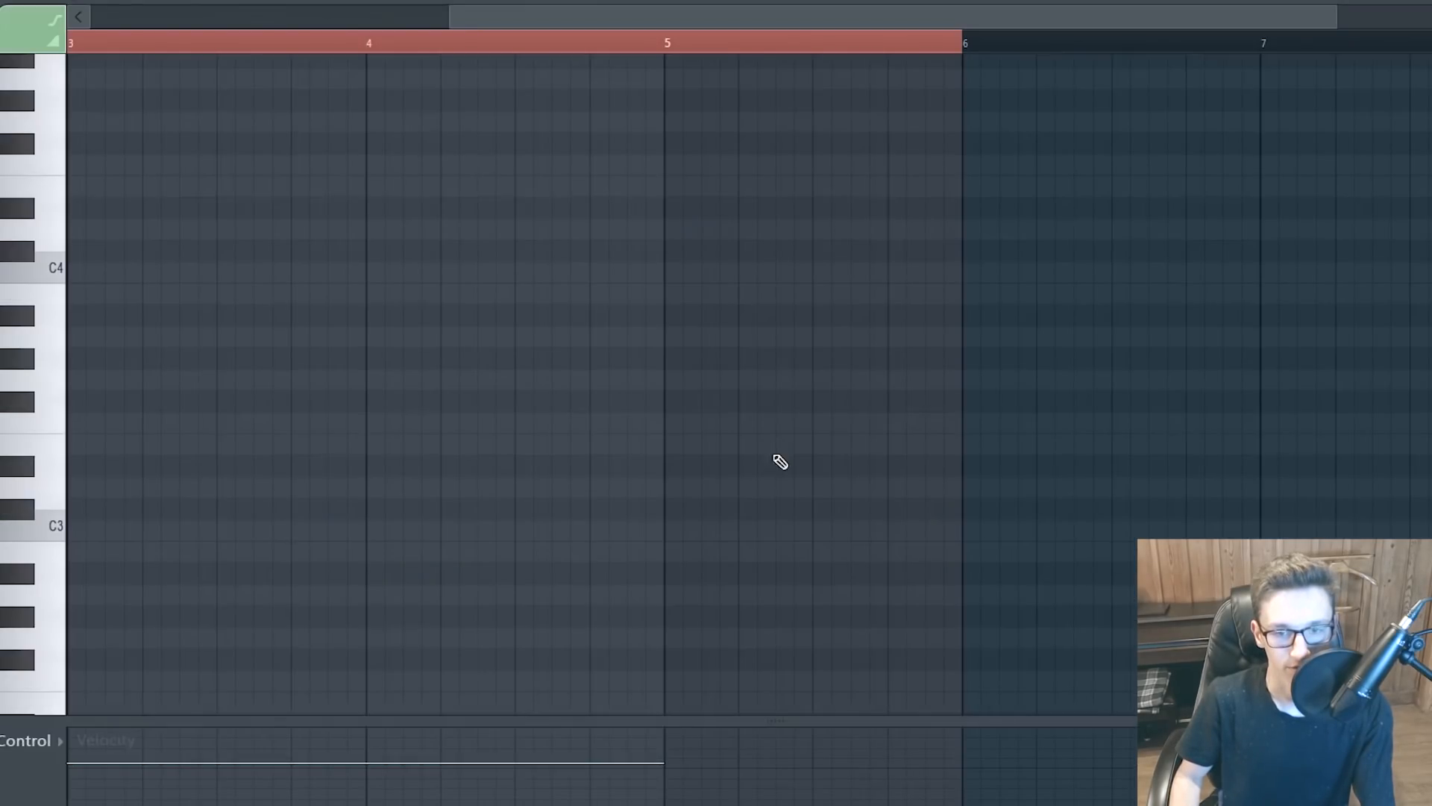
{"action": "key", "text": "F6"}
{"action": "left_click", "coordinate": [384, 369]}
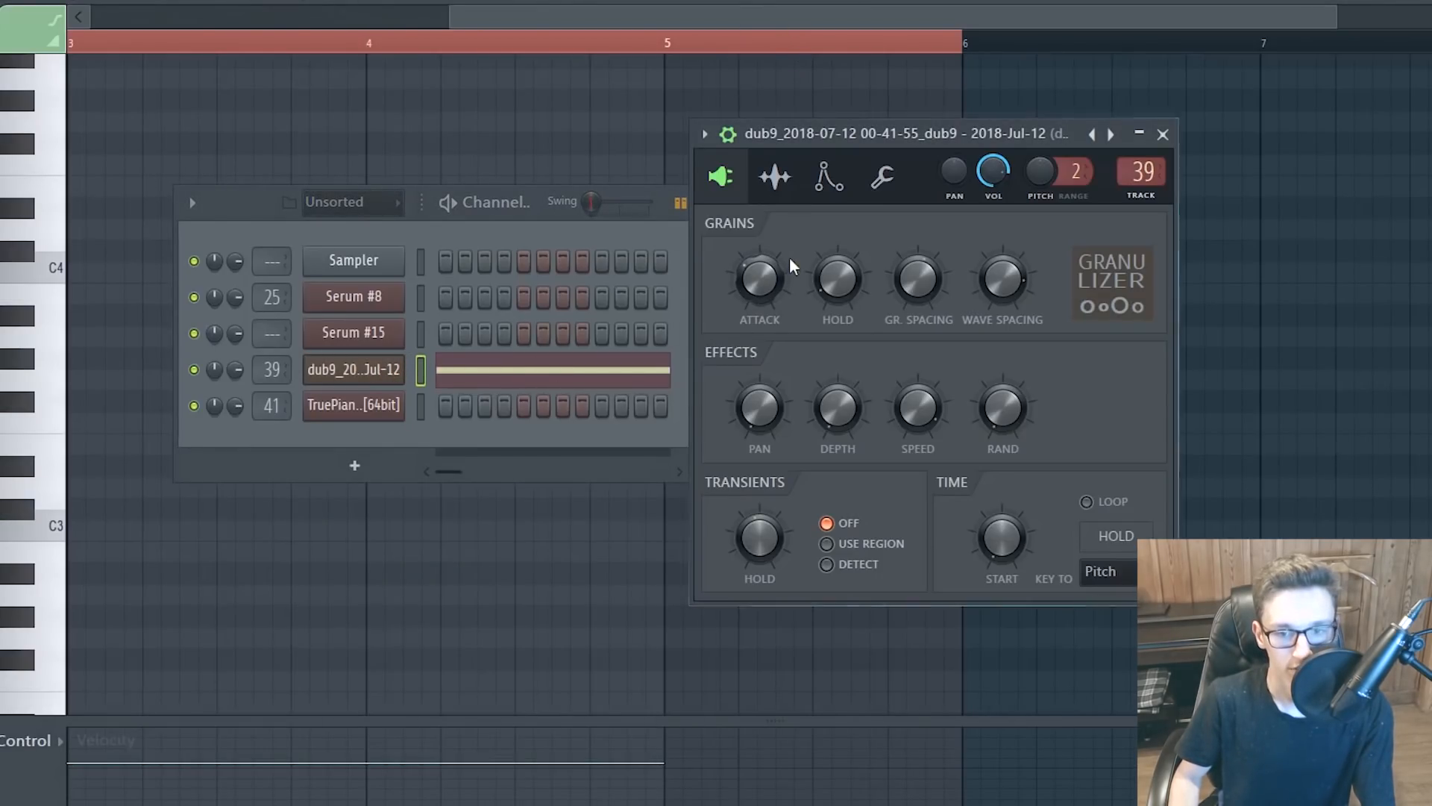
{"action": "left_click_drag", "start_coordinate": [865, 142], "coordinate": [824, 149]}
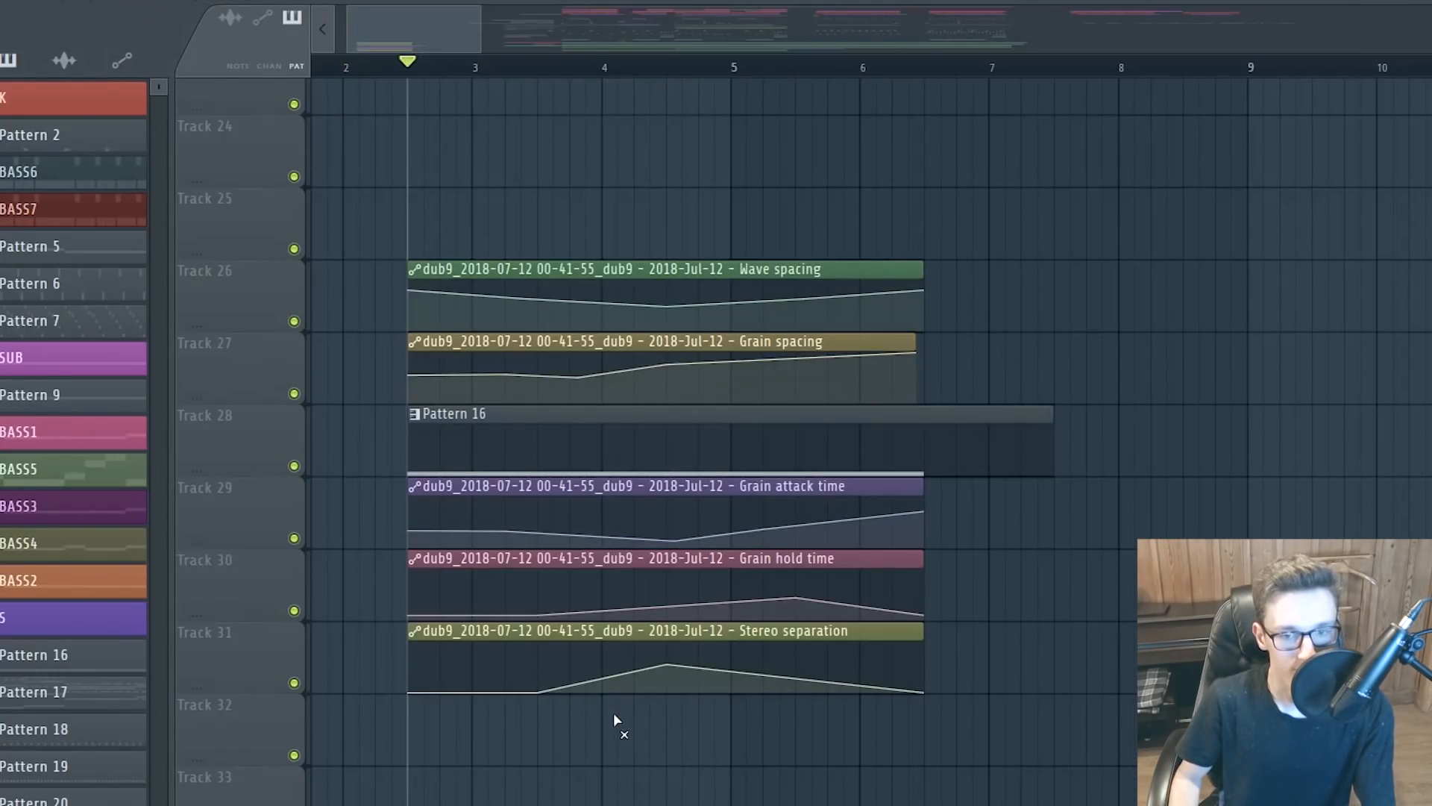
Play Pattern 16 with its automation clips on Tracks 26 to 31 and show the Granulizer channel's settings
{"action": "key", "text": "space"}
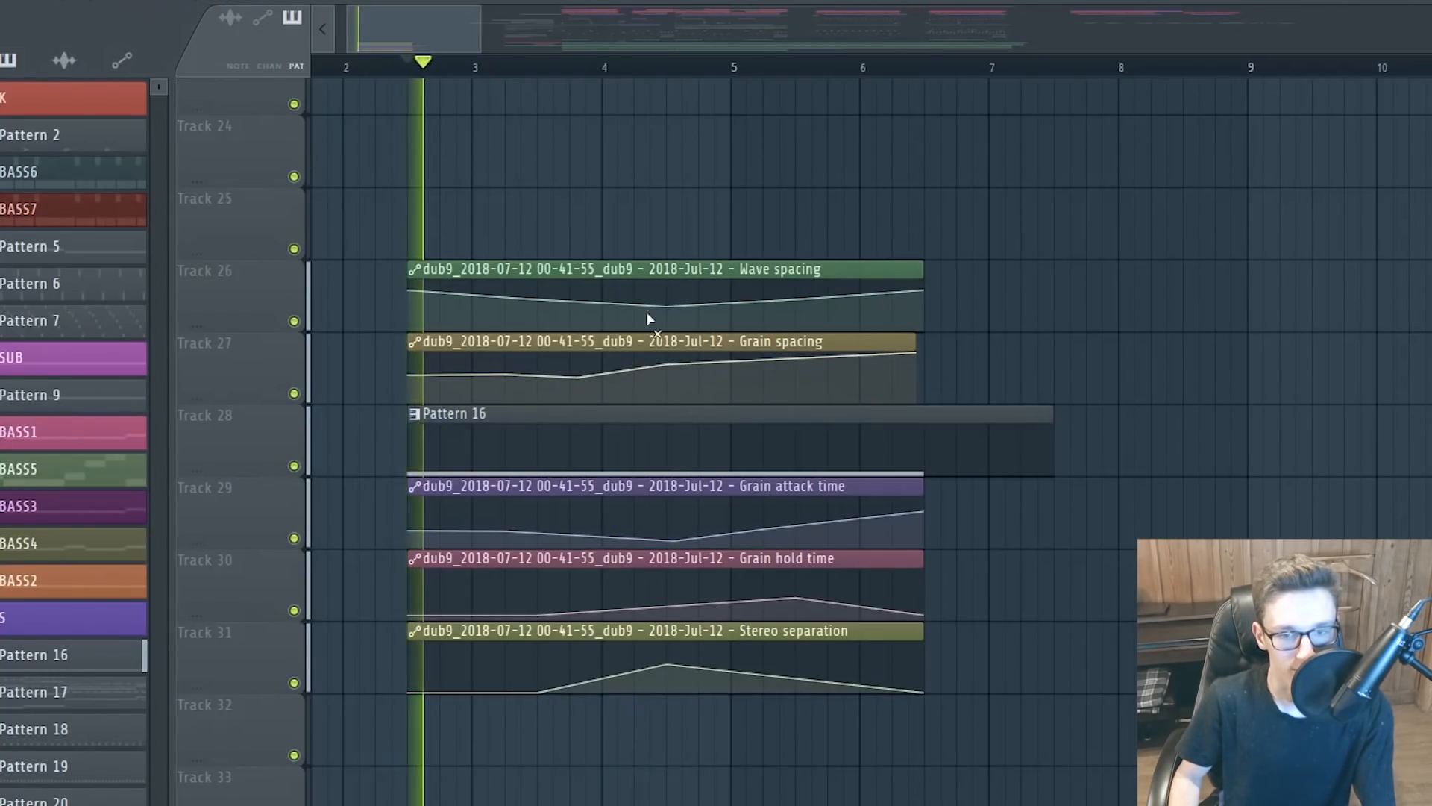
{"action": "key", "text": "F6"}
{"action": "key", "text": "space"}
{"action": "left_click", "coordinate": [353, 370]}
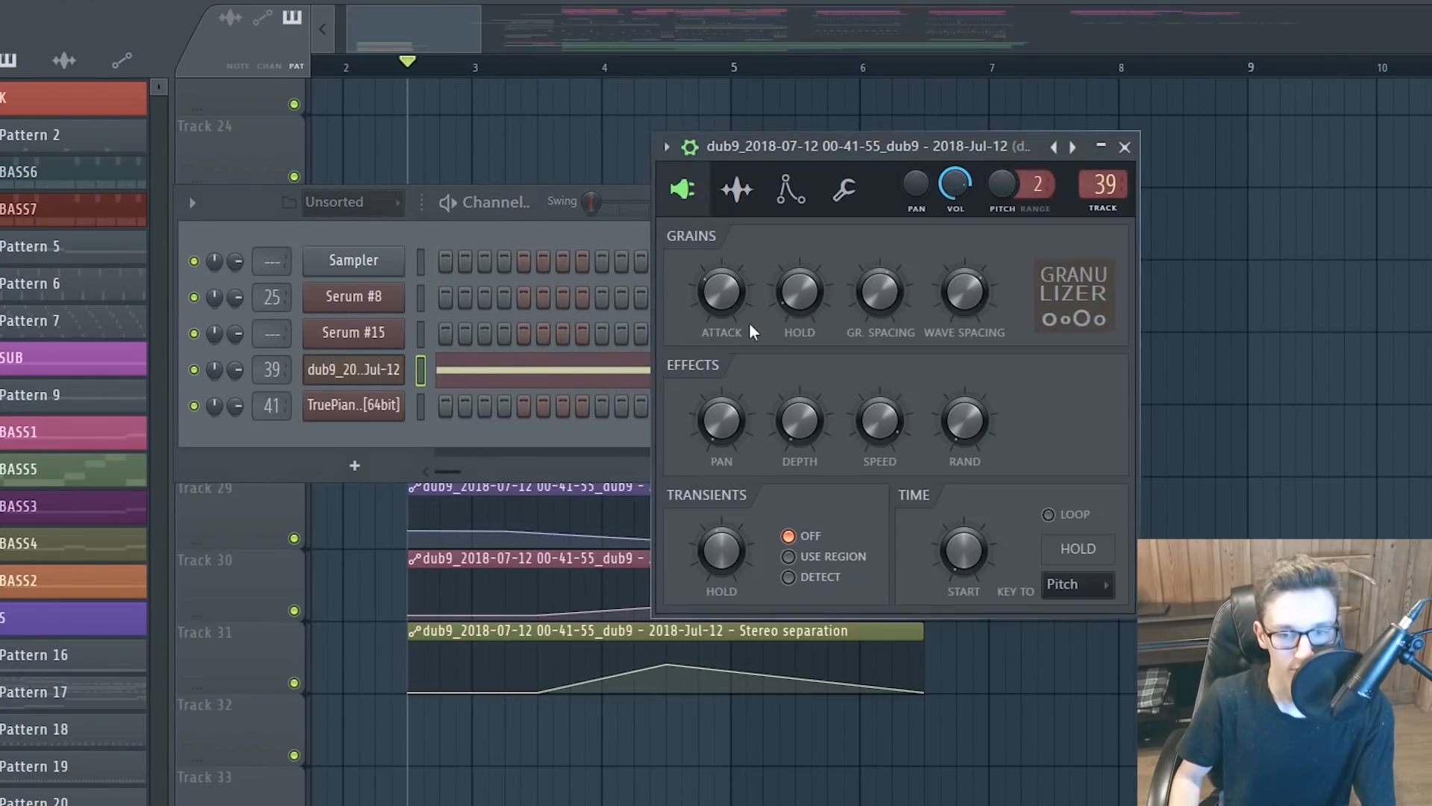
{"action": "key", "text": "space"}
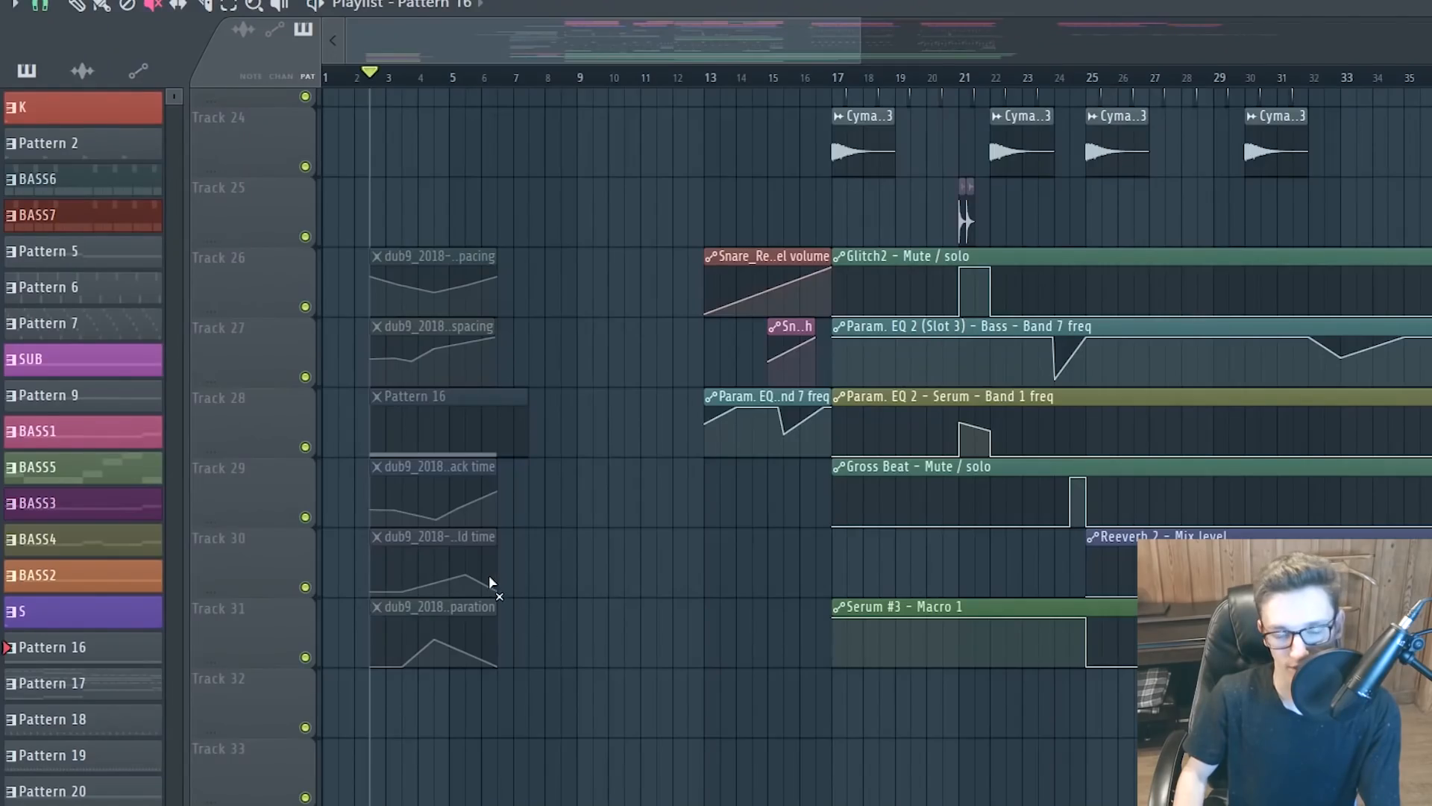
Inspect the VEDM Impact 34 sample on Track 22 and the VEDM Downlifter 48 sample on Track 21
{"action": "scroll", "coordinate": [489, 582], "scroll_direction": "up", "scroll_amount": 1}
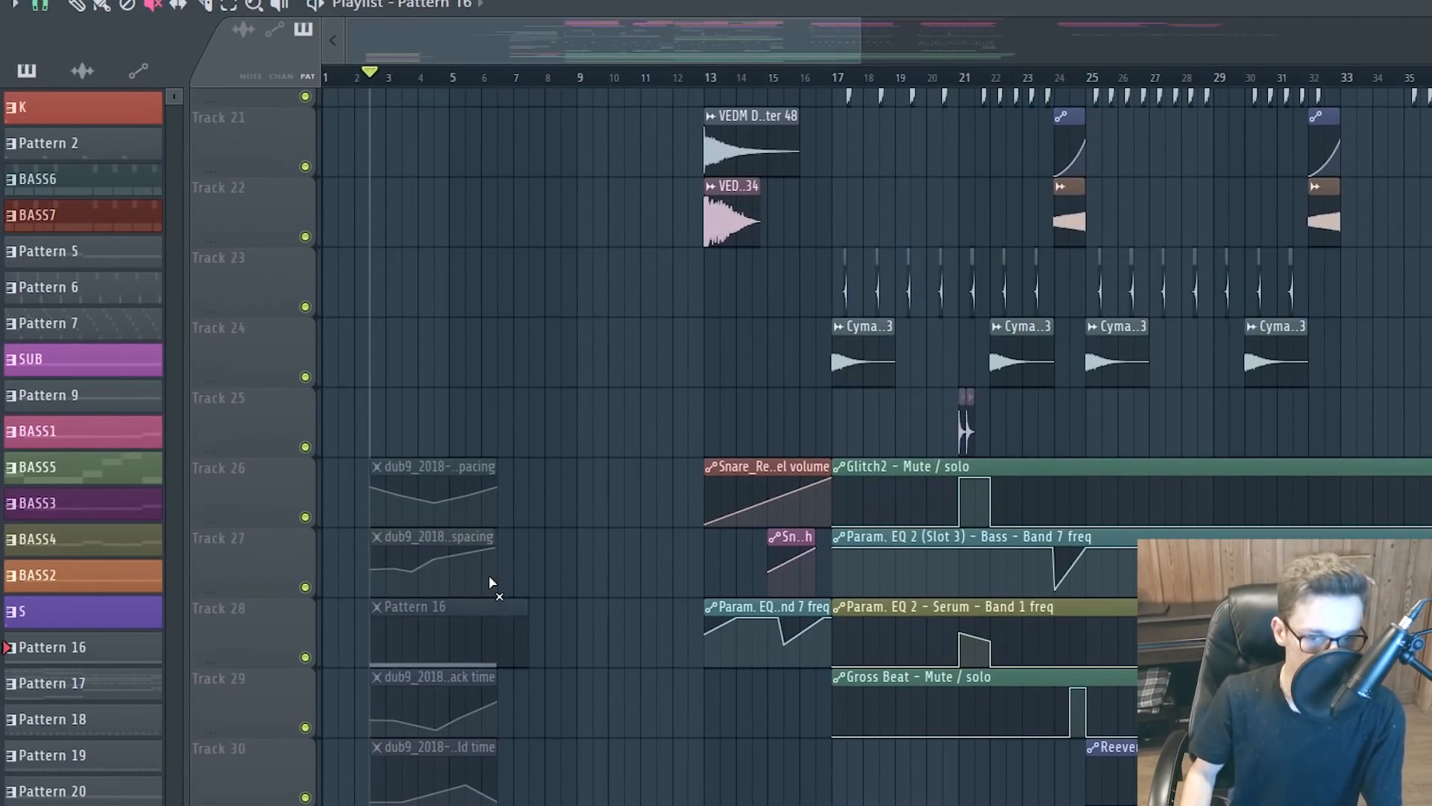
{"action": "scroll", "coordinate": [567, 522], "scroll_direction": "up", "scroll_amount": 3}
{"action": "scroll", "coordinate": [759, 489], "scroll_direction": "up", "scroll_amount": 3}
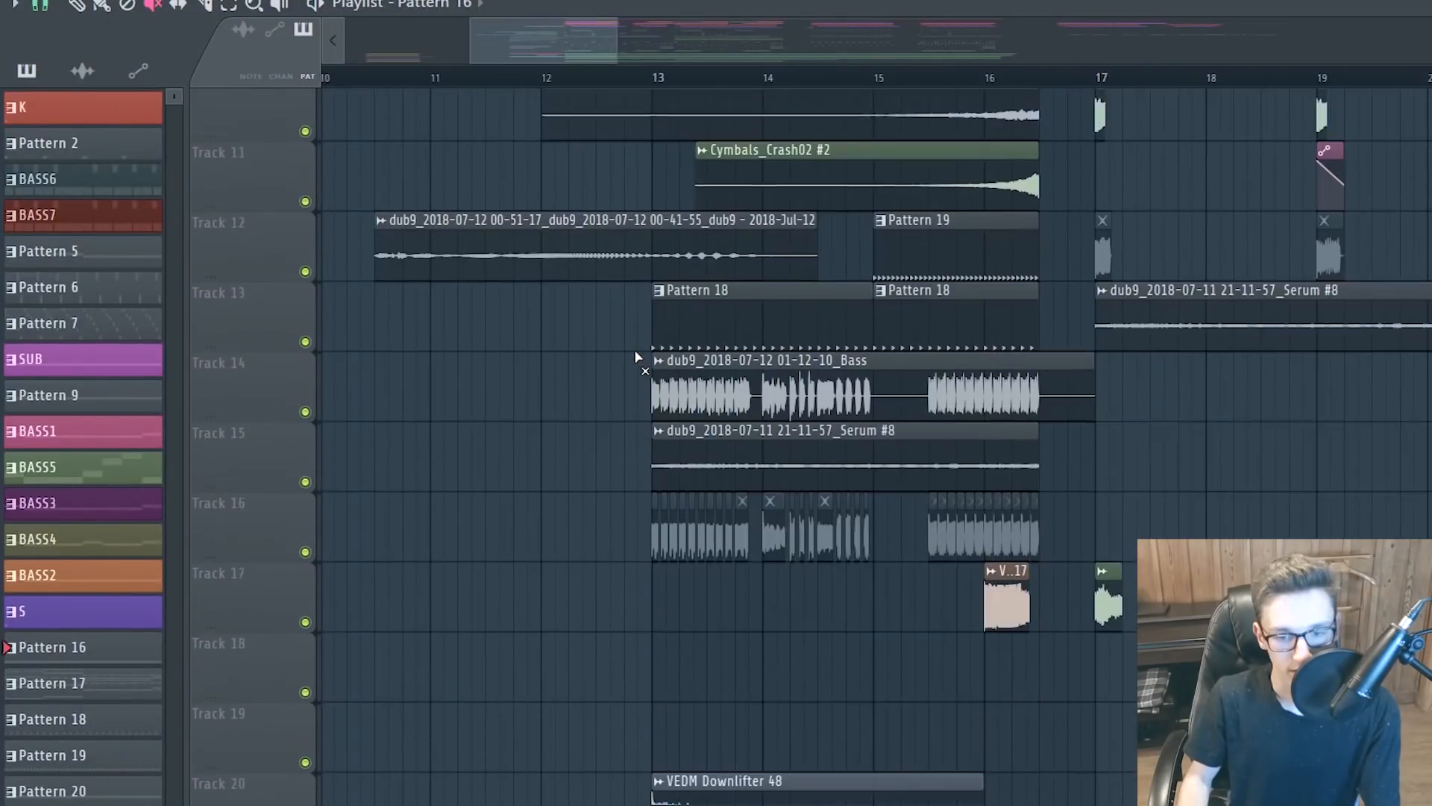
{"action": "scroll", "coordinate": [648, 433], "scroll_direction": "down", "scroll_amount": 2}
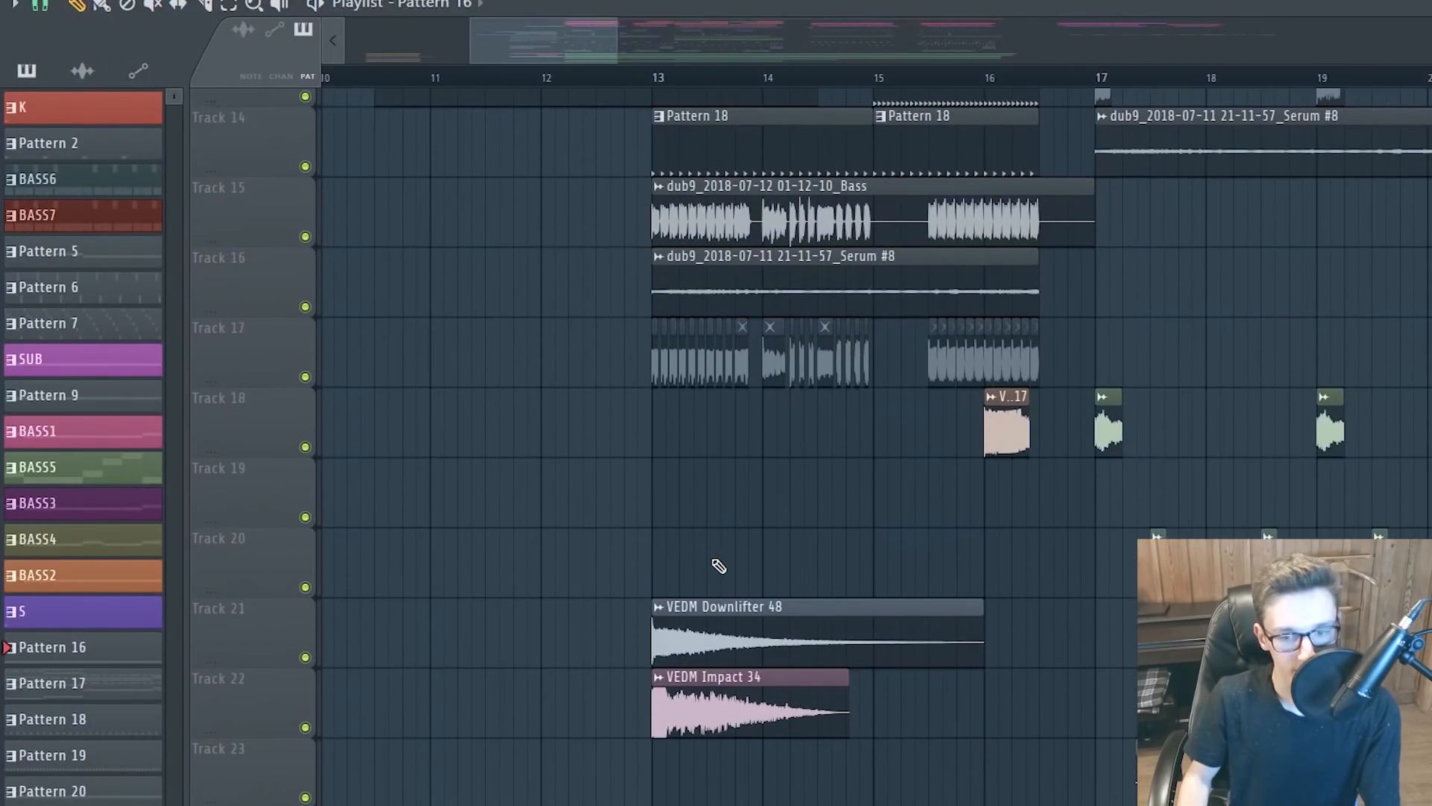
{"action": "double_click", "coordinate": [723, 694]}
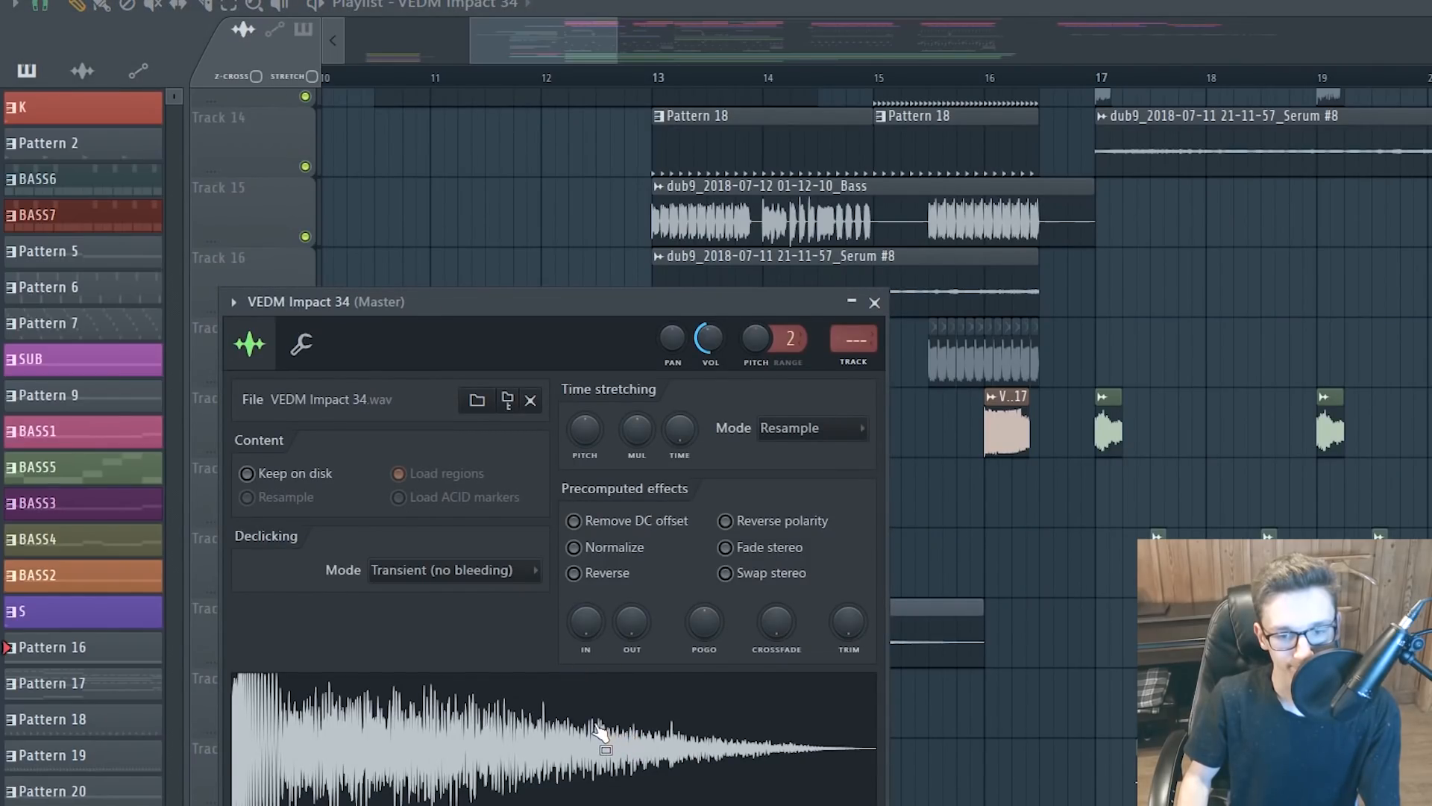
{"action": "scroll", "coordinate": [591, 51], "scroll_direction": "up", "scroll_amount": 2}
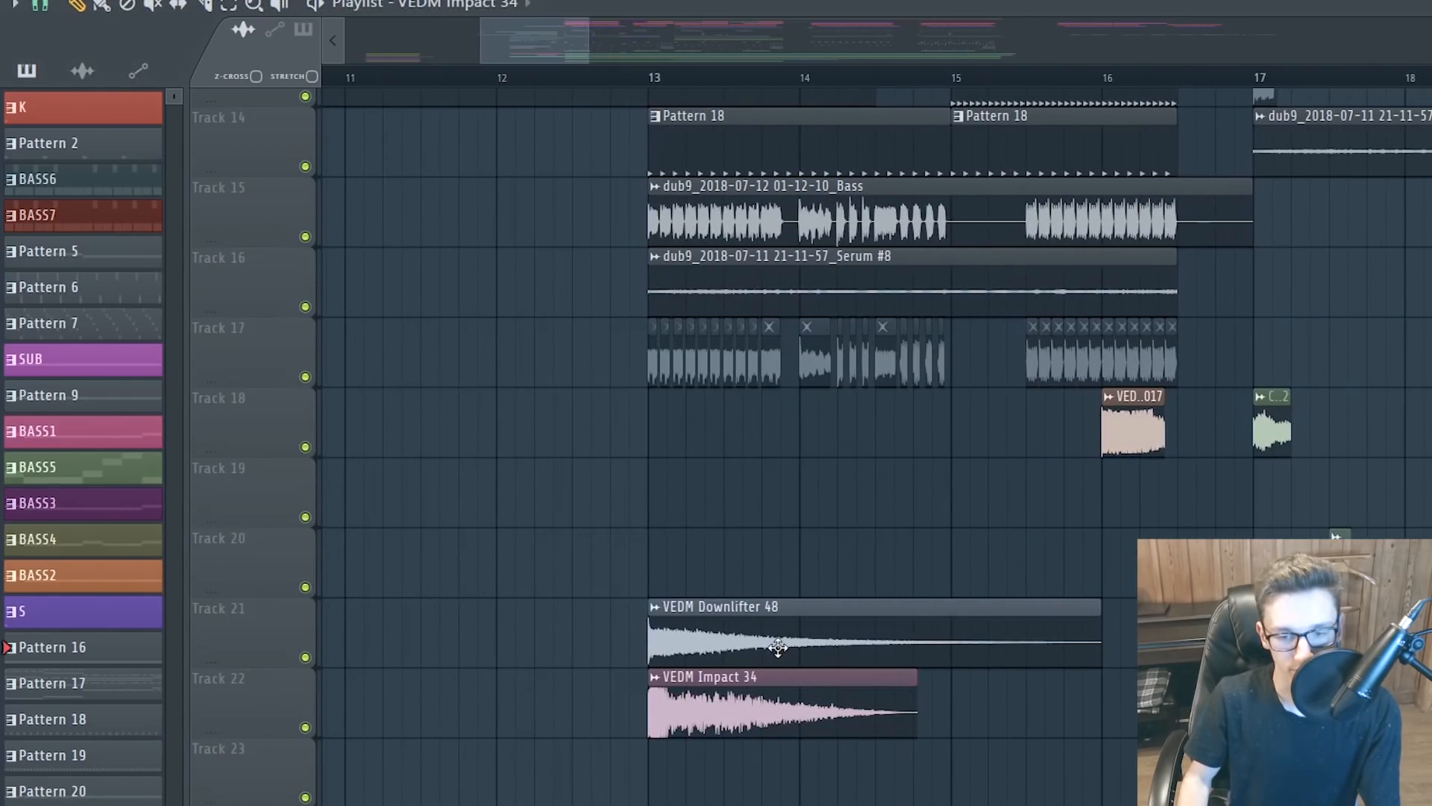
{"action": "double_click", "coordinate": [687, 639]}
Play the build-up with all tracks active from the middle of bar 12 to about bar 15
{"action": "left_click", "coordinate": [574, 78]}
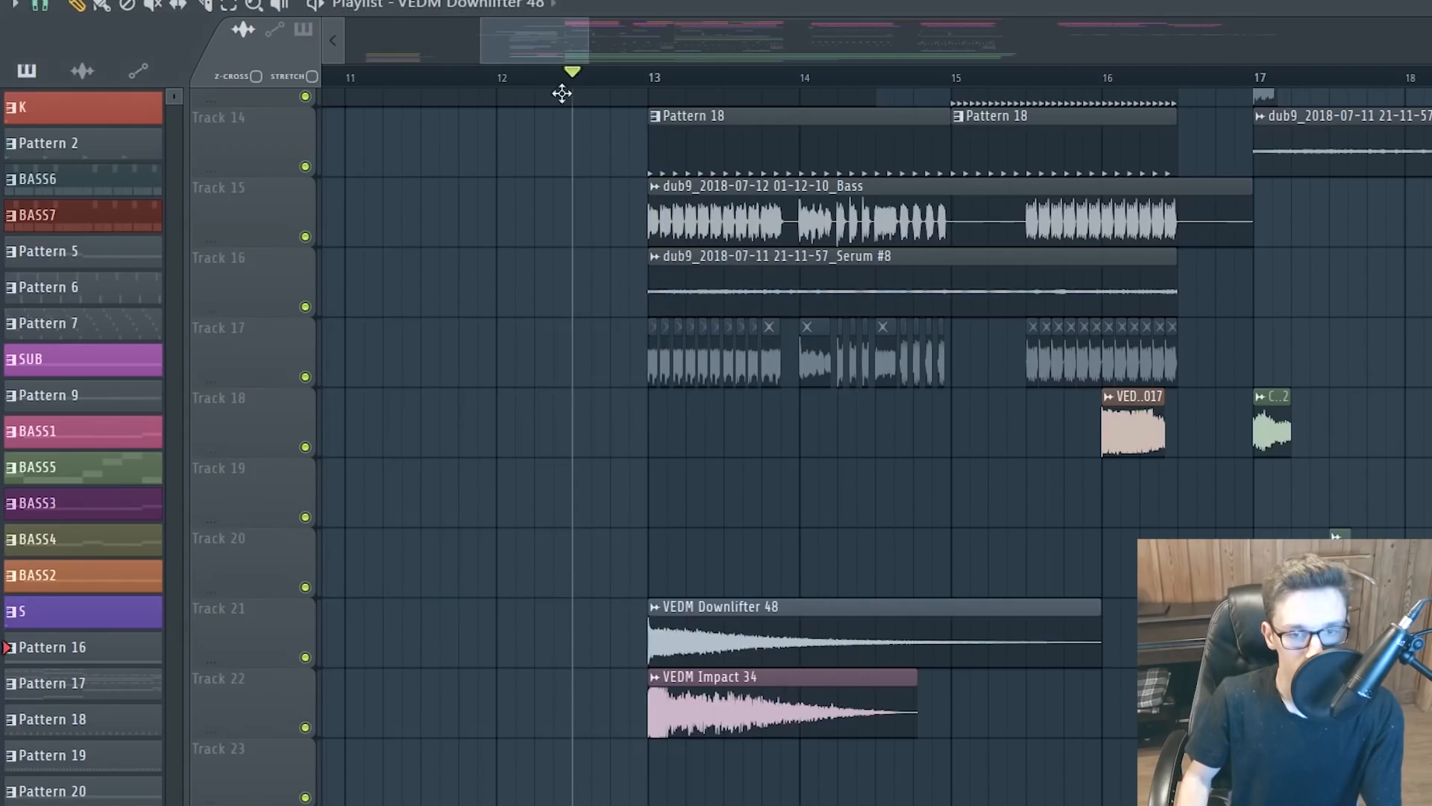
{"action": "key", "text": "space"}
{"action": "scroll", "coordinate": [418, 361], "scroll_direction": "down", "scroll_amount": 2}
{"action": "scroll", "coordinate": [790, 457], "scroll_direction": "up", "scroll_amount": 3}
{"action": "scroll", "coordinate": [815, 465], "scroll_direction": "up", "scroll_amount": 2}
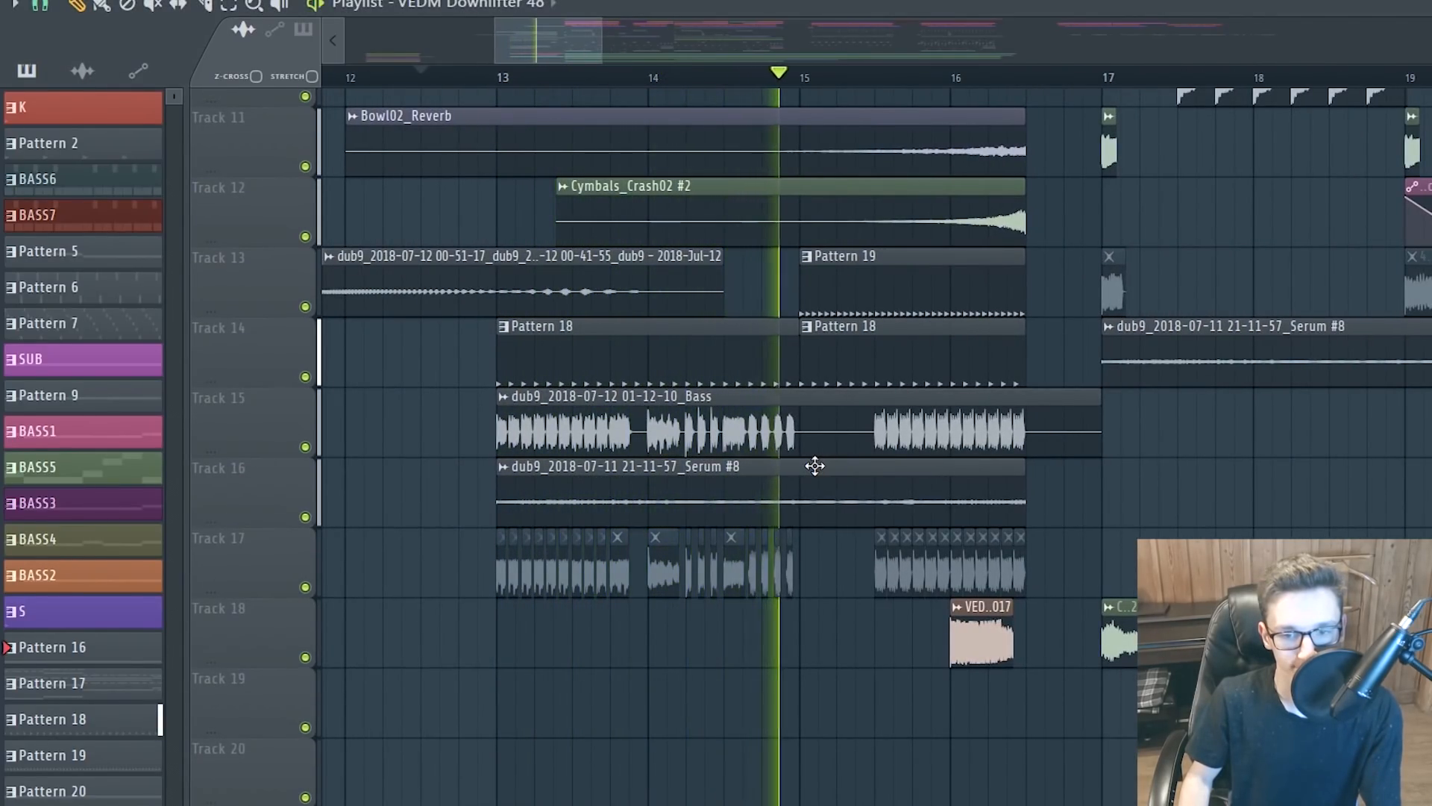
{"action": "key", "text": "space"}
Solo the bass clip on Track 15 with its Param. EQ 2 automation on Track 28 and play from bar 13
{"action": "left_click", "coordinate": [496, 75]}
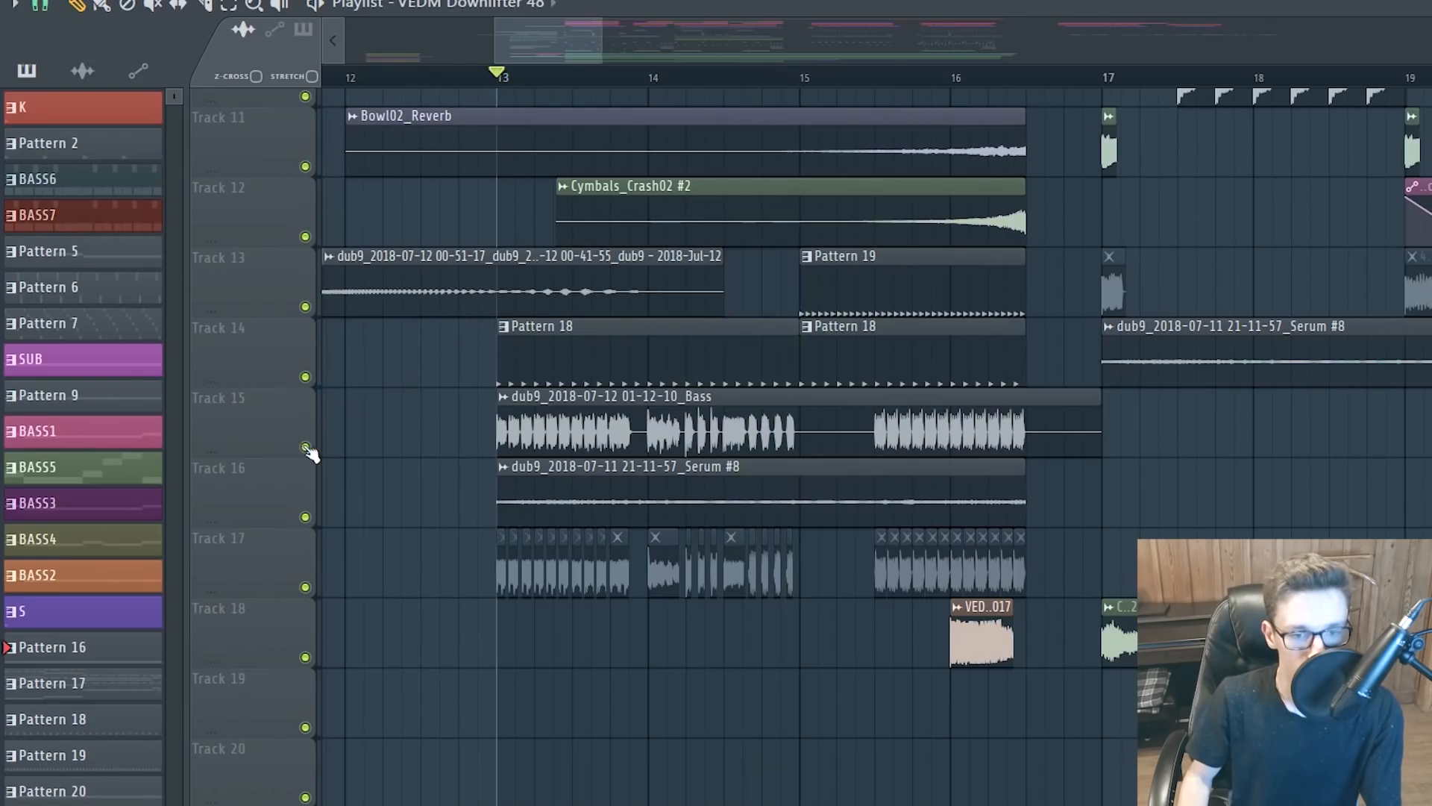
{"action": "scroll", "coordinate": [567, 441], "scroll_direction": "down", "scroll_amount": 4}
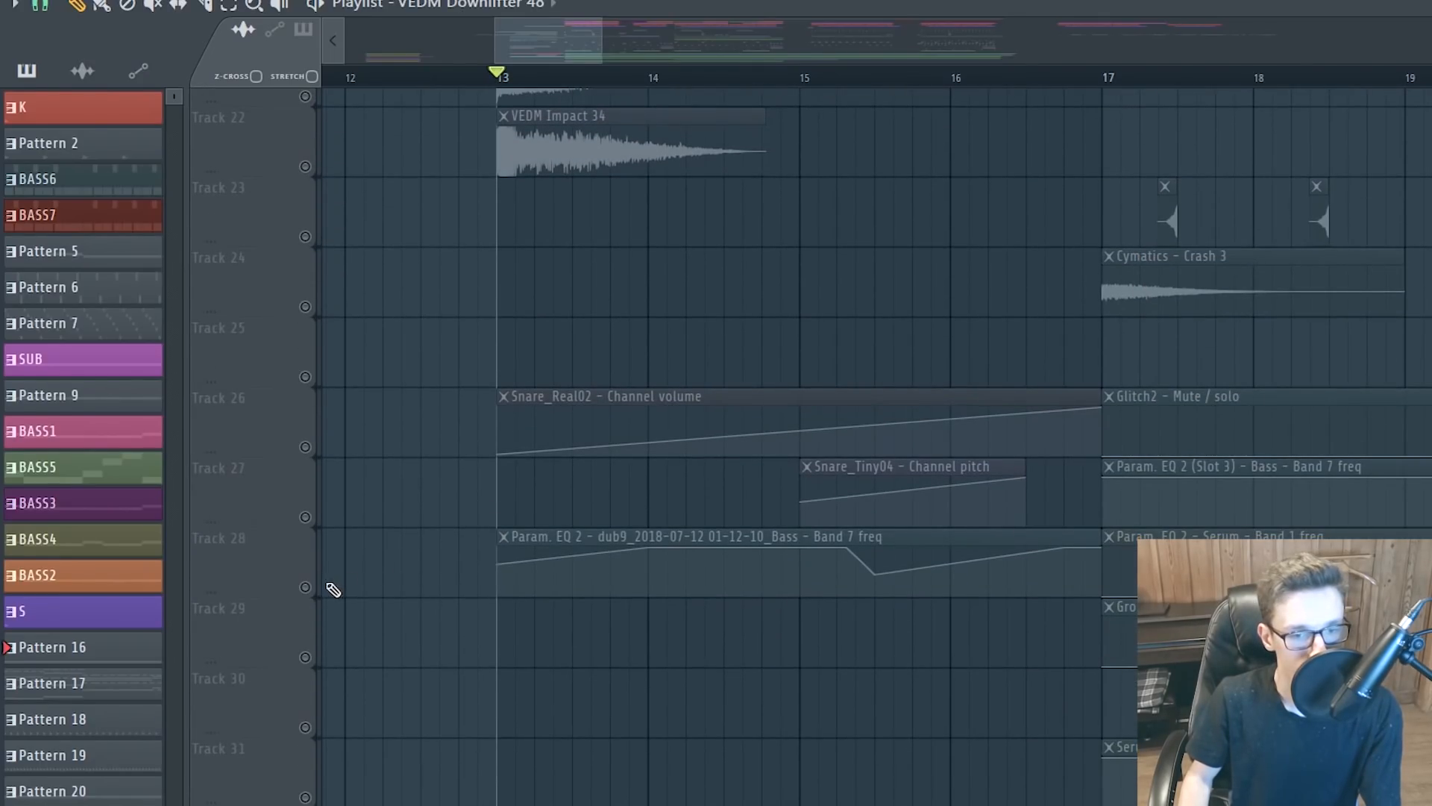
{"action": "left_click", "coordinate": [333, 590]}
{"action": "key", "text": "space"}
{"action": "scroll", "coordinate": [581, 522], "scroll_direction": "up", "scroll_amount": 2}
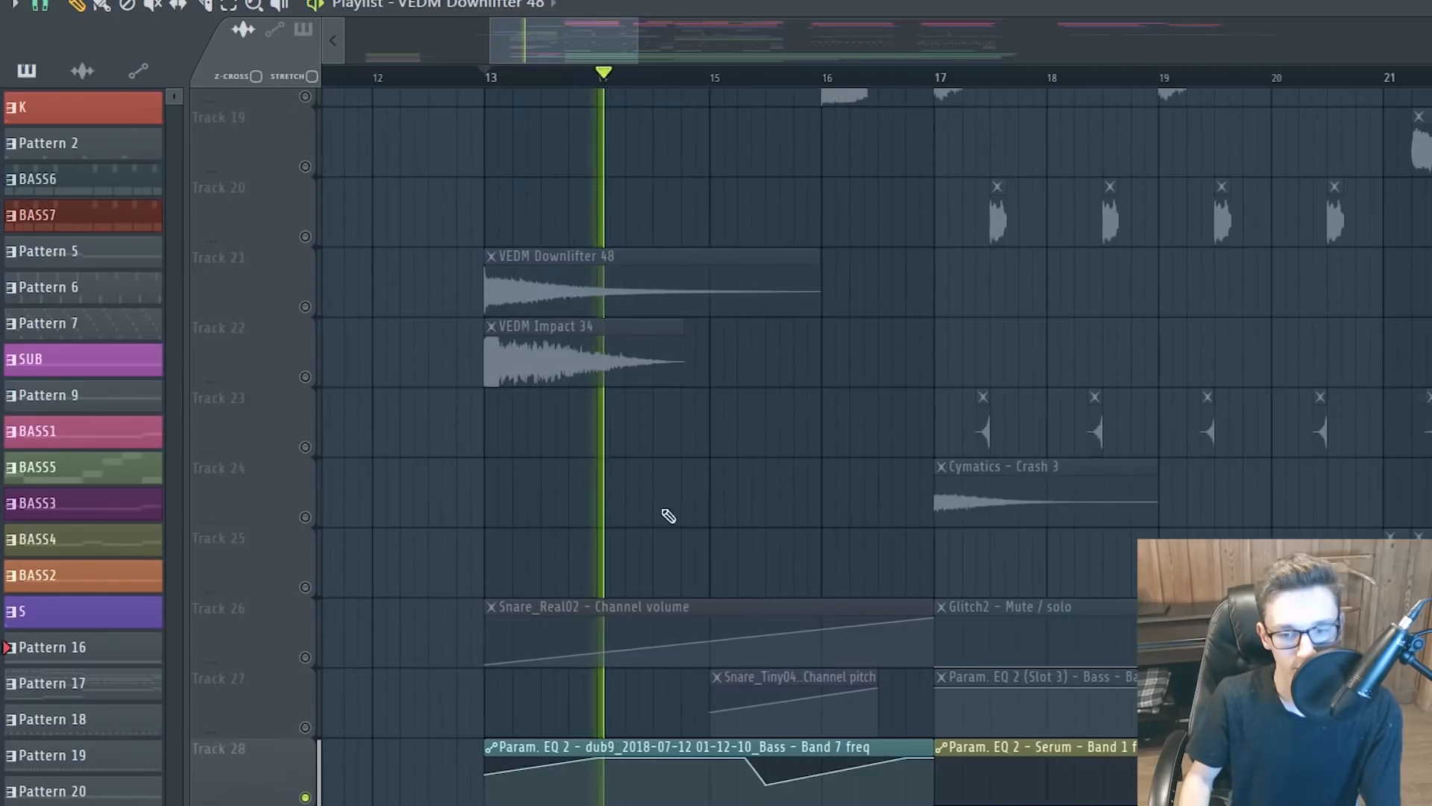
{"action": "scroll", "coordinate": [805, 522], "scroll_direction": "up", "scroll_amount": 1}
{"action": "scroll", "coordinate": [812, 524], "scroll_direction": "up", "scroll_amount": 4}
{"action": "scroll", "coordinate": [813, 523], "scroll_direction": "up", "scroll_amount": 1}
{"action": "key", "text": "space"}
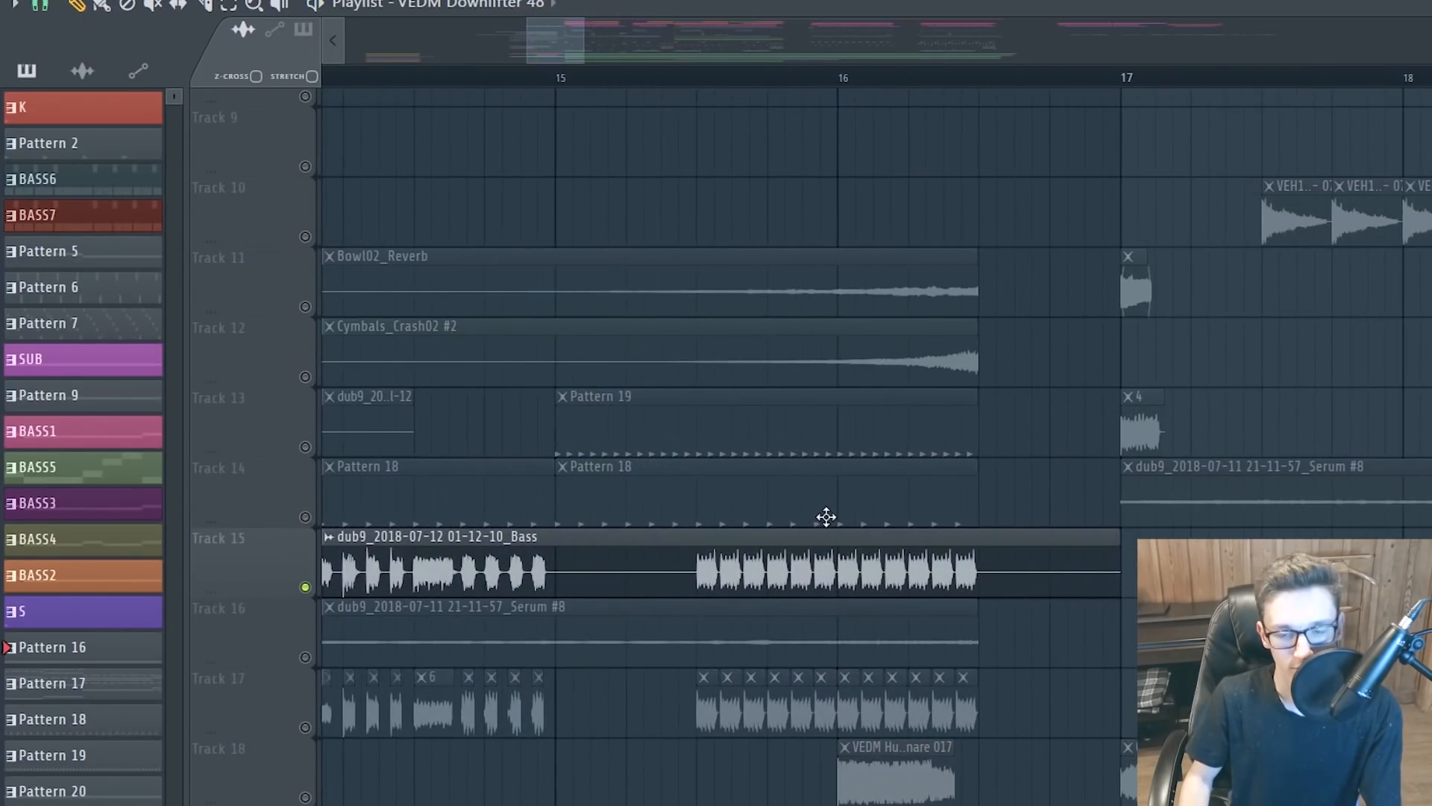
Replay the soloed bass clip from bar 13 while following its Band 7 frequency automation on Track 28
{"action": "scroll", "coordinate": [827, 516], "scroll_direction": "down", "scroll_amount": 2}
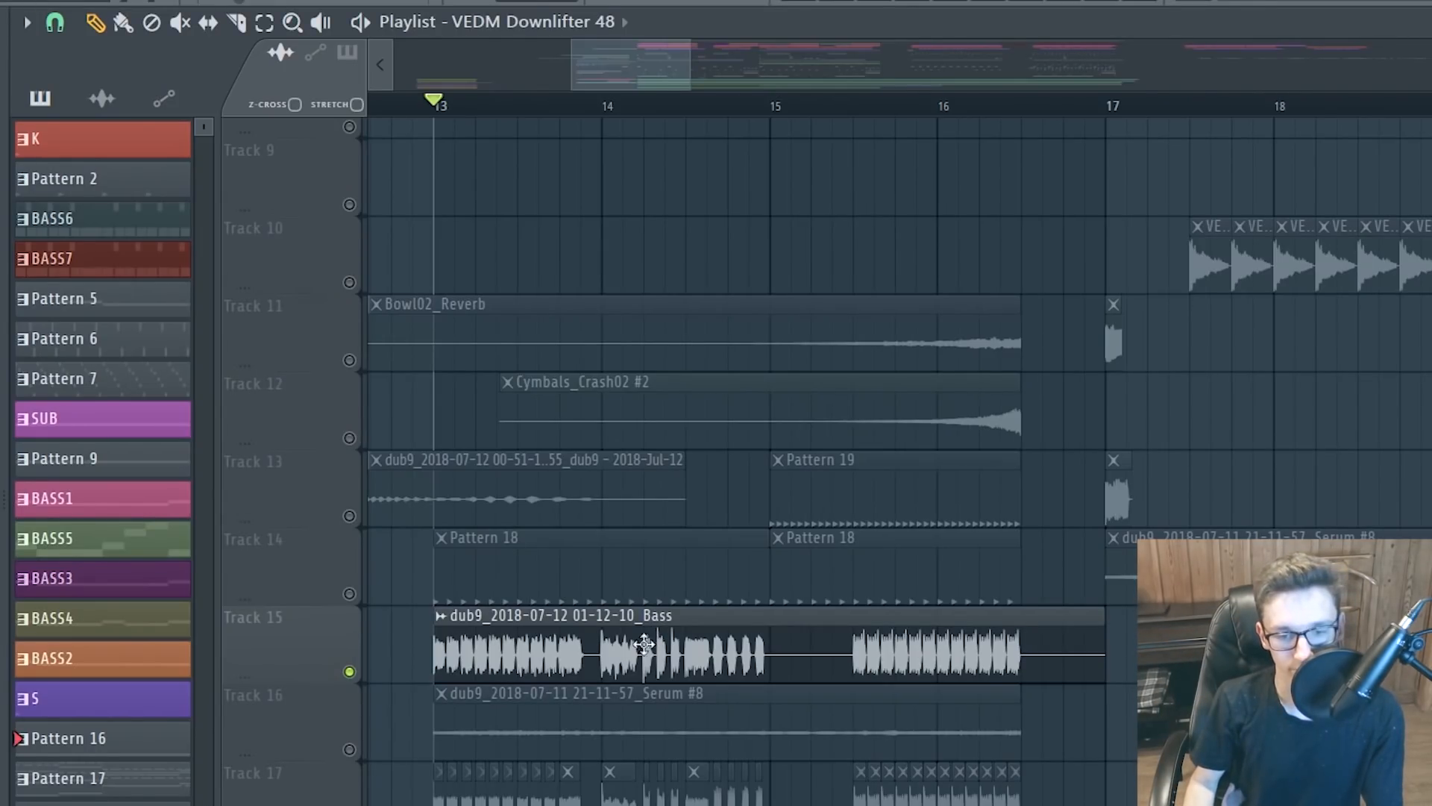
{"action": "scroll", "coordinate": [701, 720], "scroll_direction": "down", "scroll_amount": 4}
{"action": "key", "text": "space"}
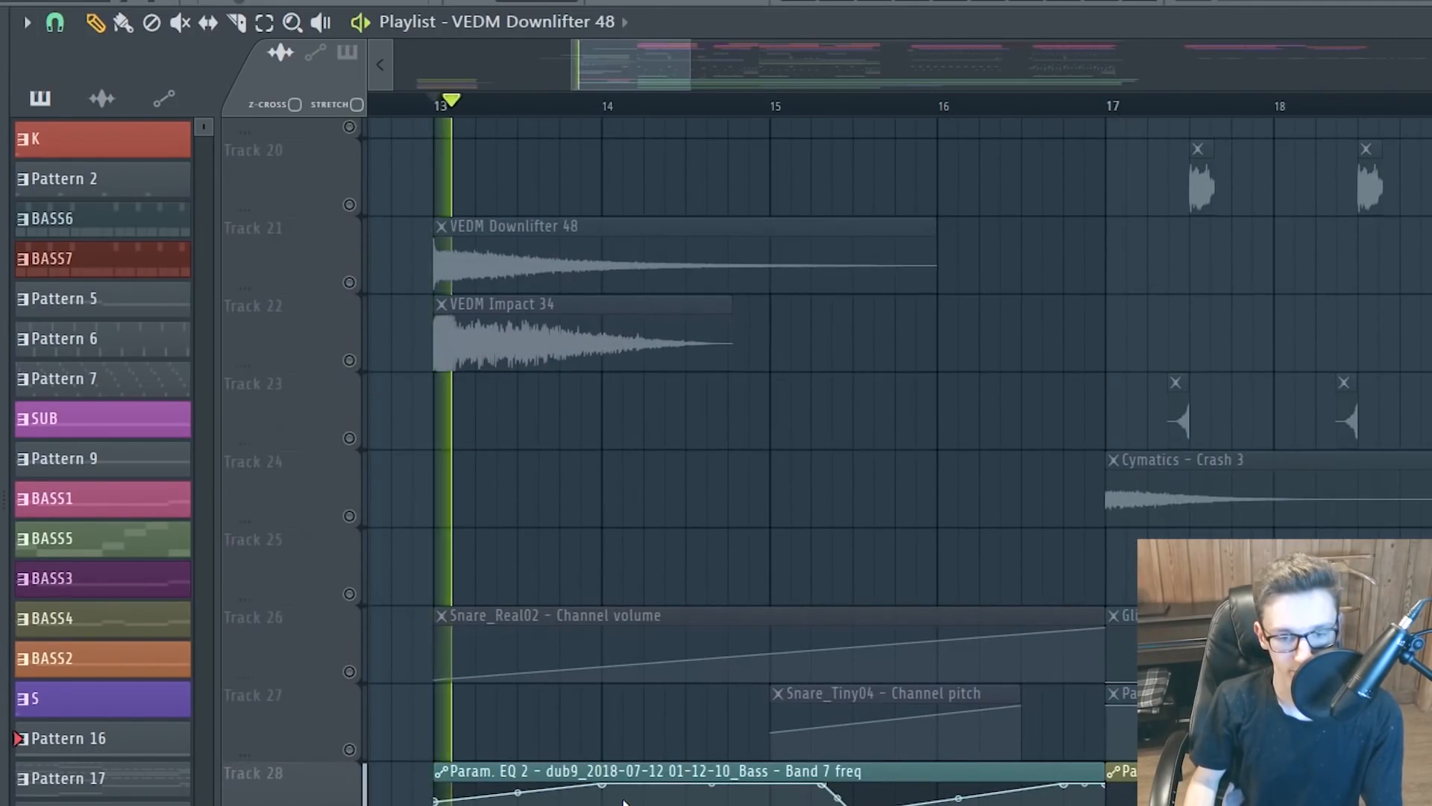
{"action": "scroll", "coordinate": [663, 745], "scroll_direction": "up", "scroll_amount": 6}
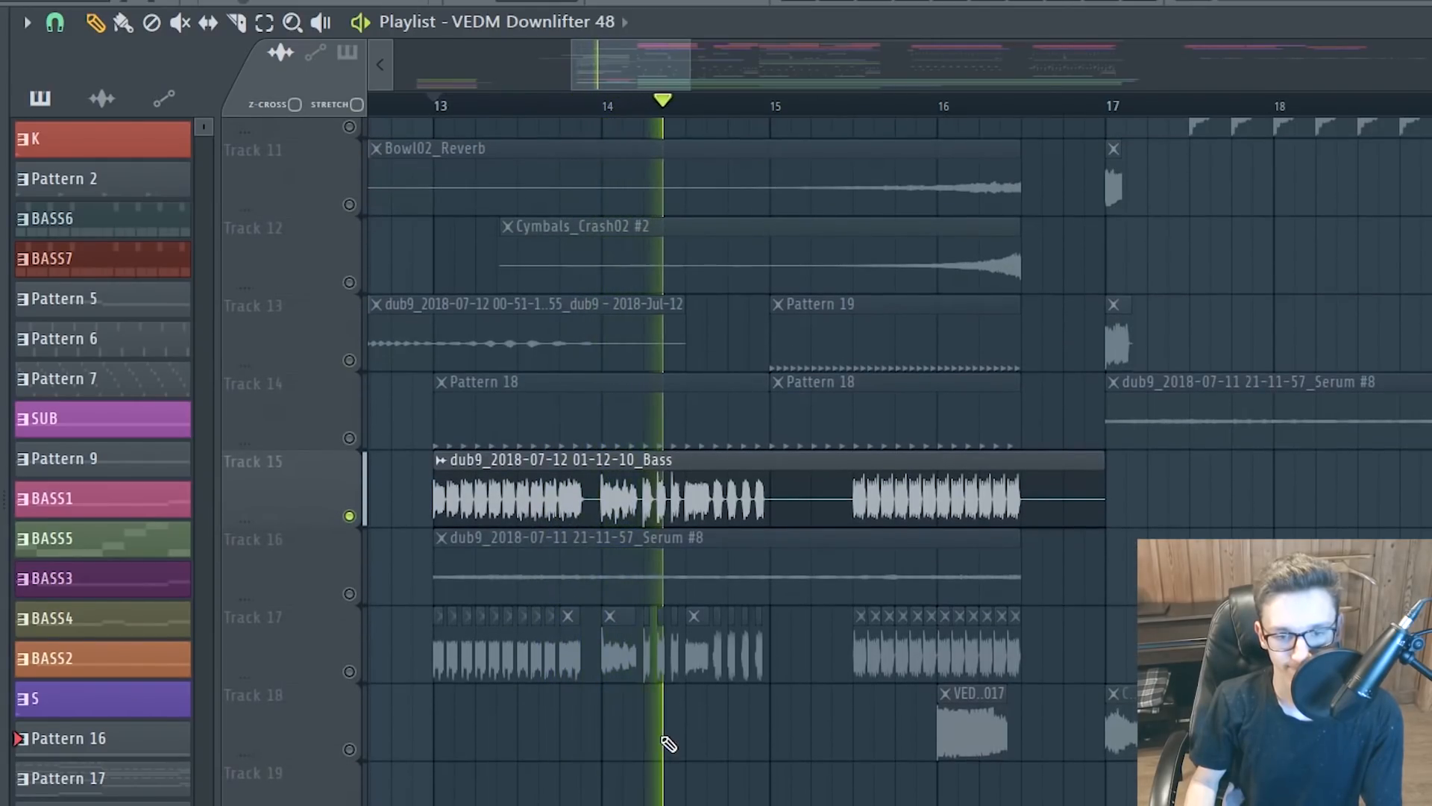
{"action": "scroll", "coordinate": [767, 724], "scroll_direction": "up", "scroll_amount": 2}
{"action": "scroll", "coordinate": [895, 728], "scroll_direction": "down", "scroll_amount": 1}
{"action": "scroll", "coordinate": [896, 727], "scroll_direction": "down", "scroll_amount": 2}
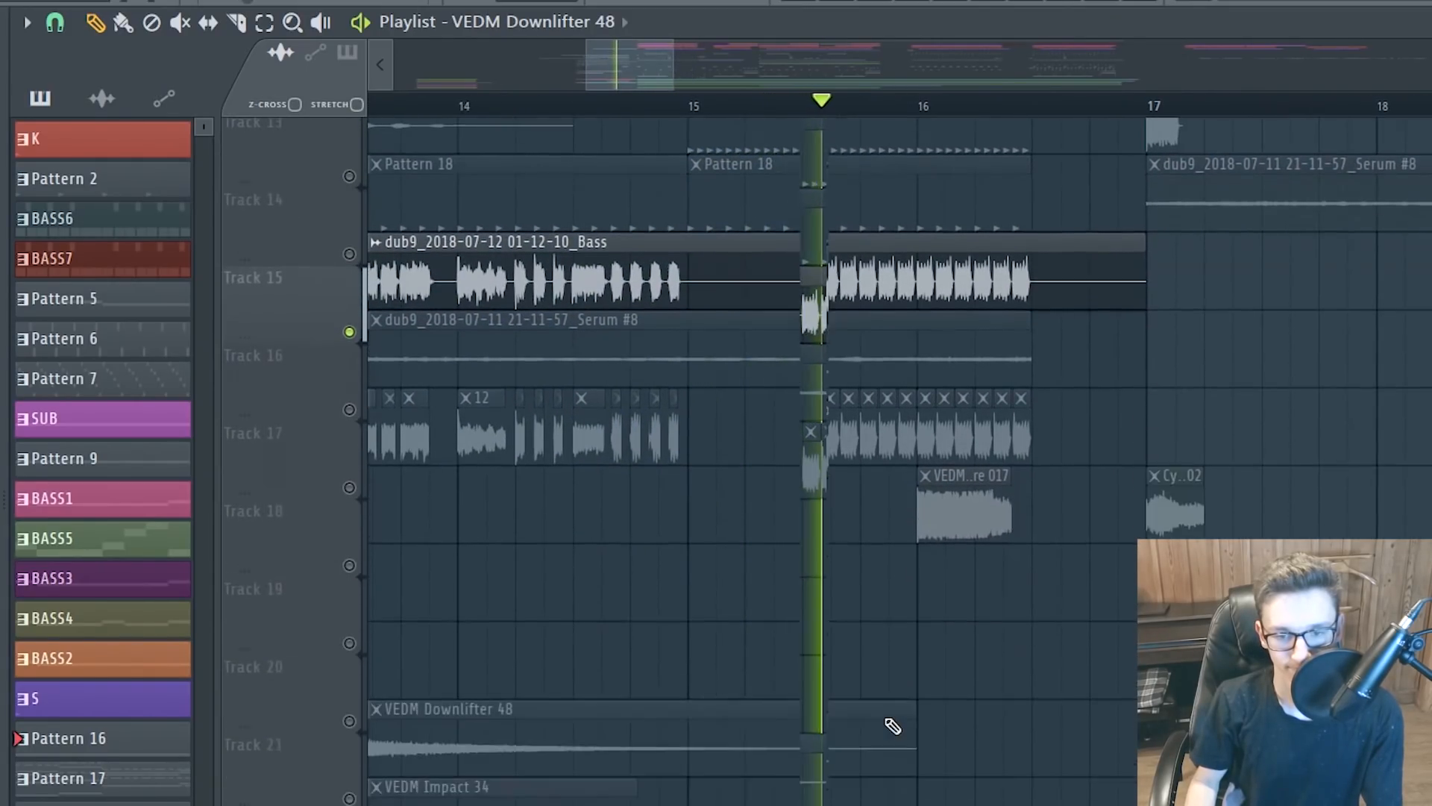
{"action": "scroll", "coordinate": [893, 726], "scroll_direction": "down", "scroll_amount": 4}
{"action": "key", "text": "space"}
{"action": "scroll", "coordinate": [893, 726], "scroll_direction": "up", "scroll_amount": 5}
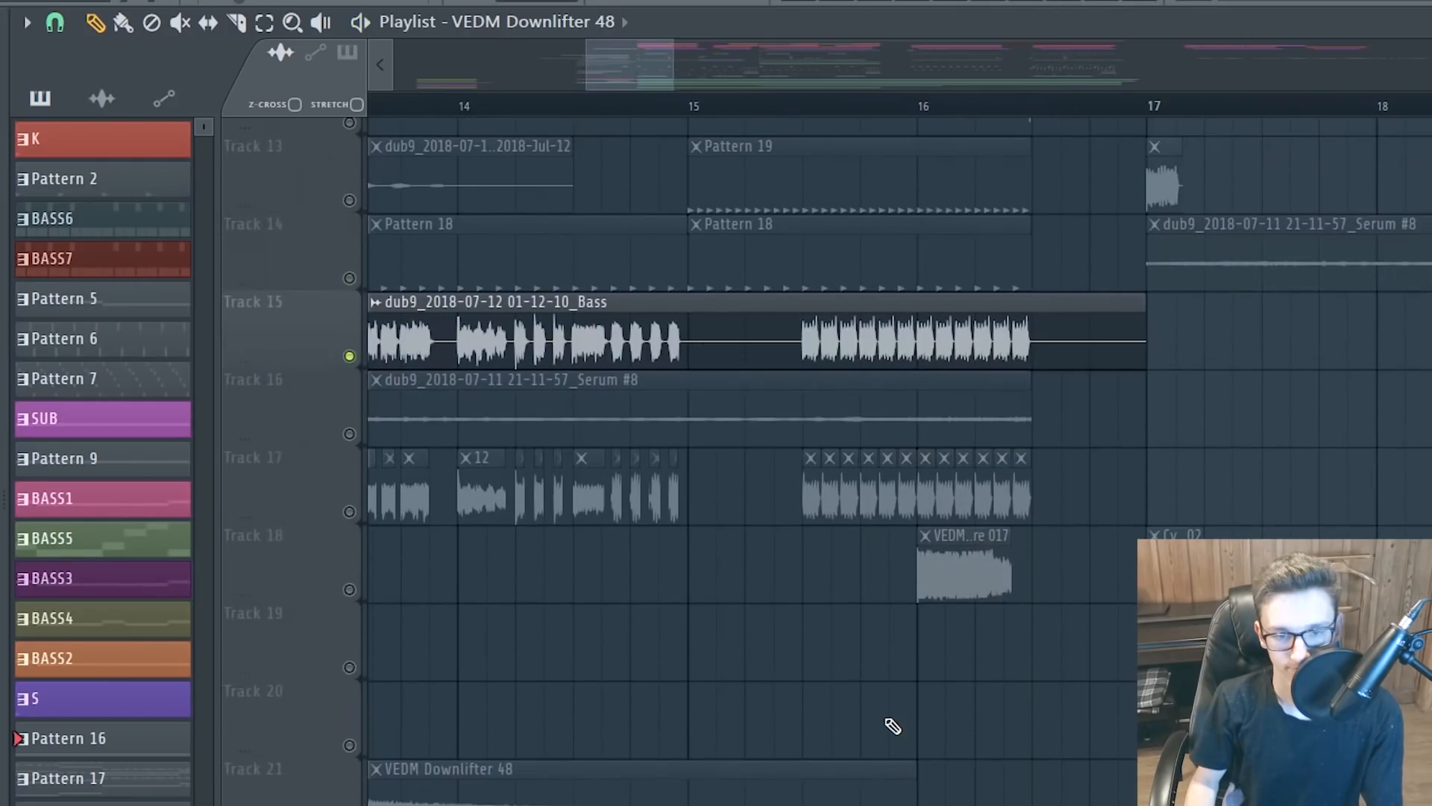
Unsolo Track 15 to reactivate all tracks and briefly play the build-up from bar 13
{"action": "right_click", "coordinate": [352, 362]}
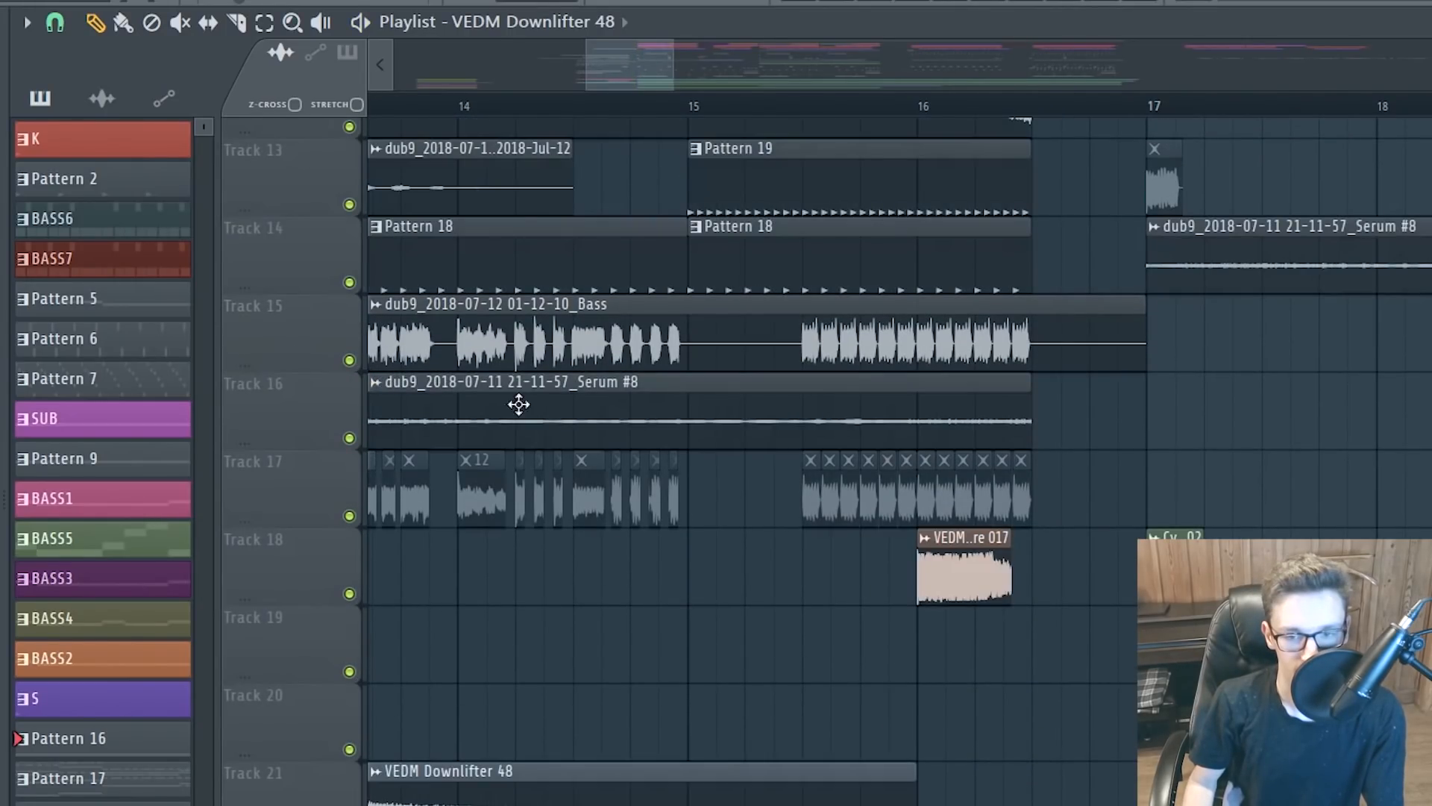
{"action": "scroll", "coordinate": [572, 330], "scroll_direction": "down", "scroll_amount": 2}
{"action": "scroll", "coordinate": [556, 194], "scroll_direction": "up", "scroll_amount": 3}
{"action": "key", "text": "space"}
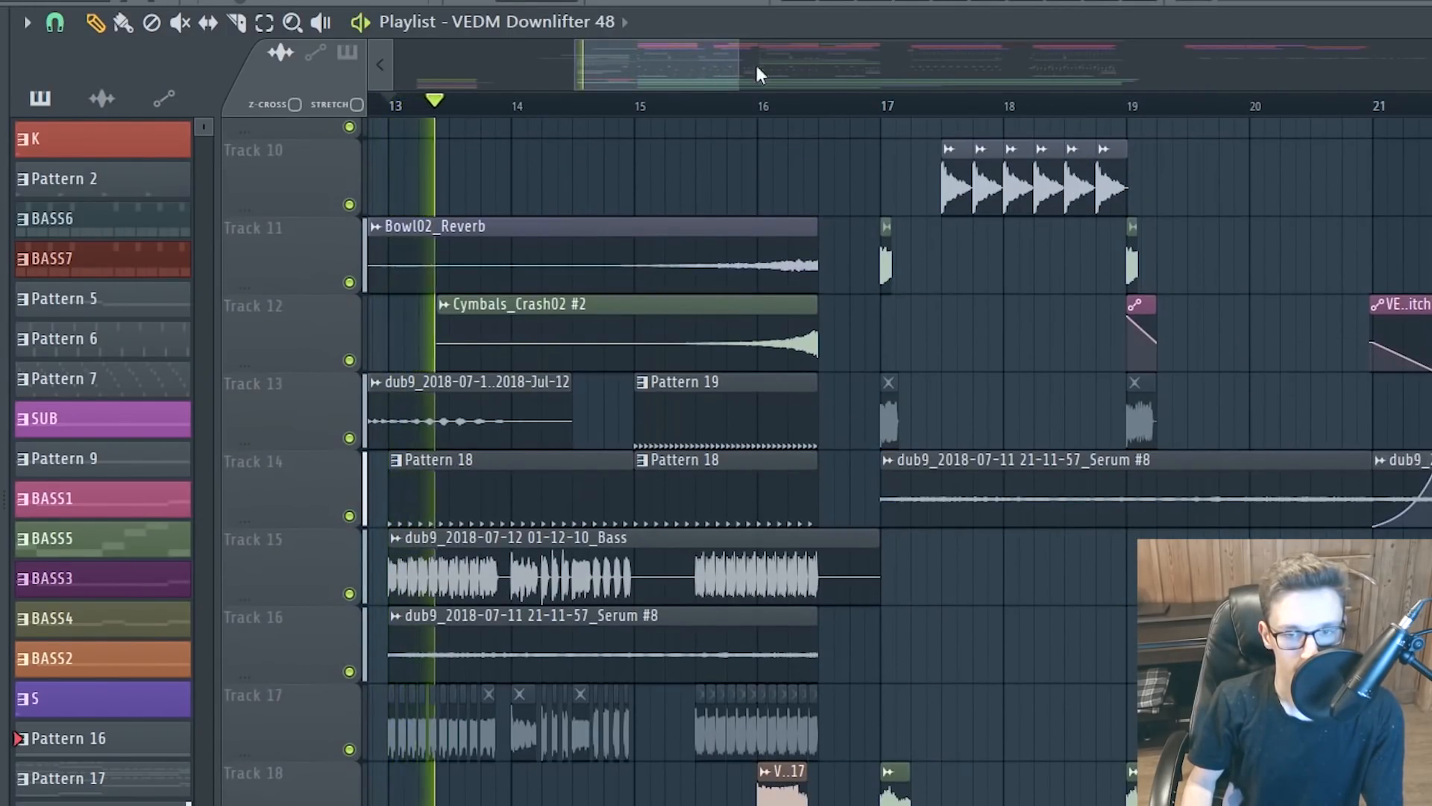
{"action": "key", "text": "space"}
Open the channel rack, filter it to the DRUMS group, and close it again
{"action": "key", "text": "F6"}
{"action": "left_click", "coordinate": [429, 252]}
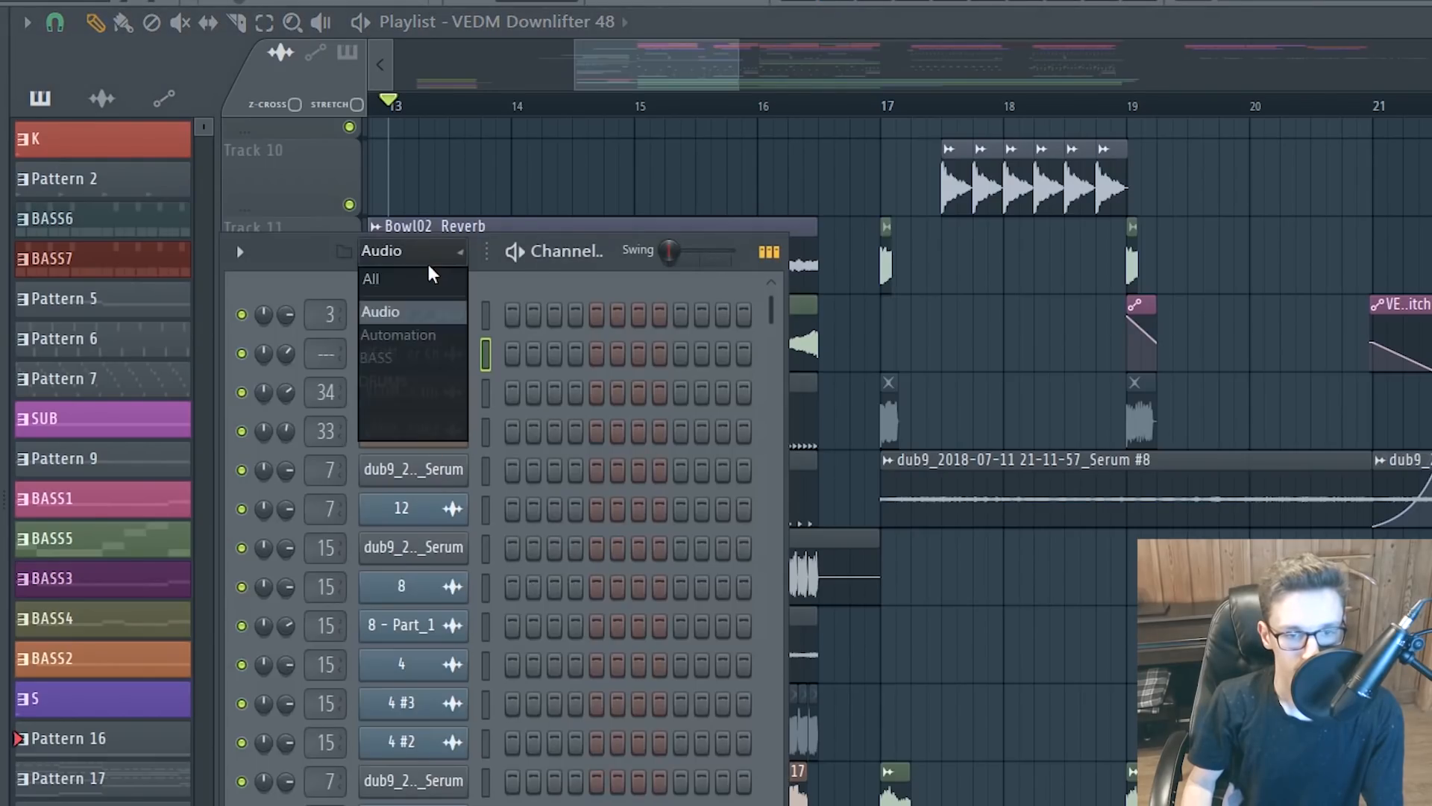
{"action": "left_click", "coordinate": [415, 382]}
{"action": "key", "text": "F6"}
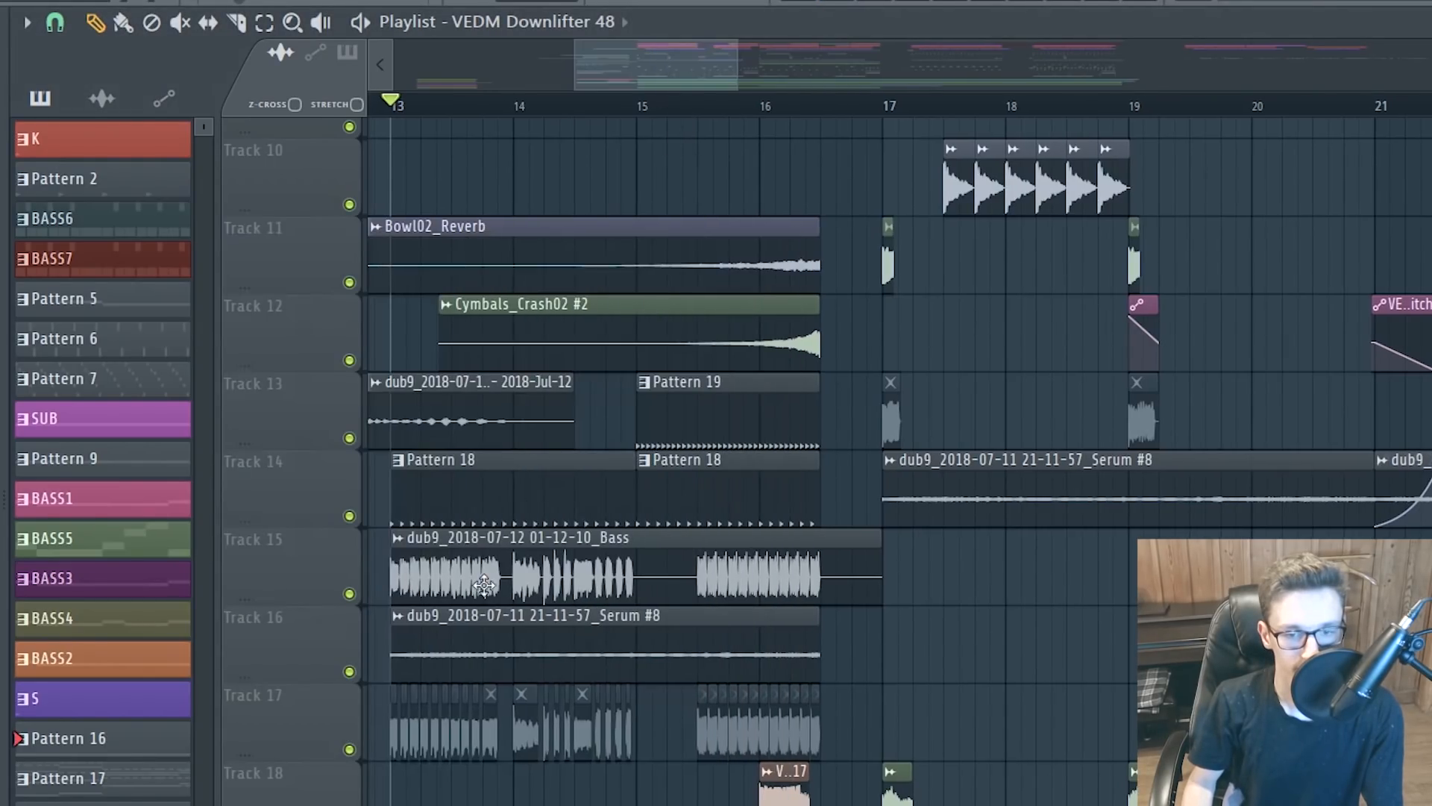
Open the Pattern 18 clip on Track 14 in the piano roll, play it briefly, and return to the playlist
{"action": "double_click", "coordinate": [495, 485]}
{"action": "key", "text": "space"}
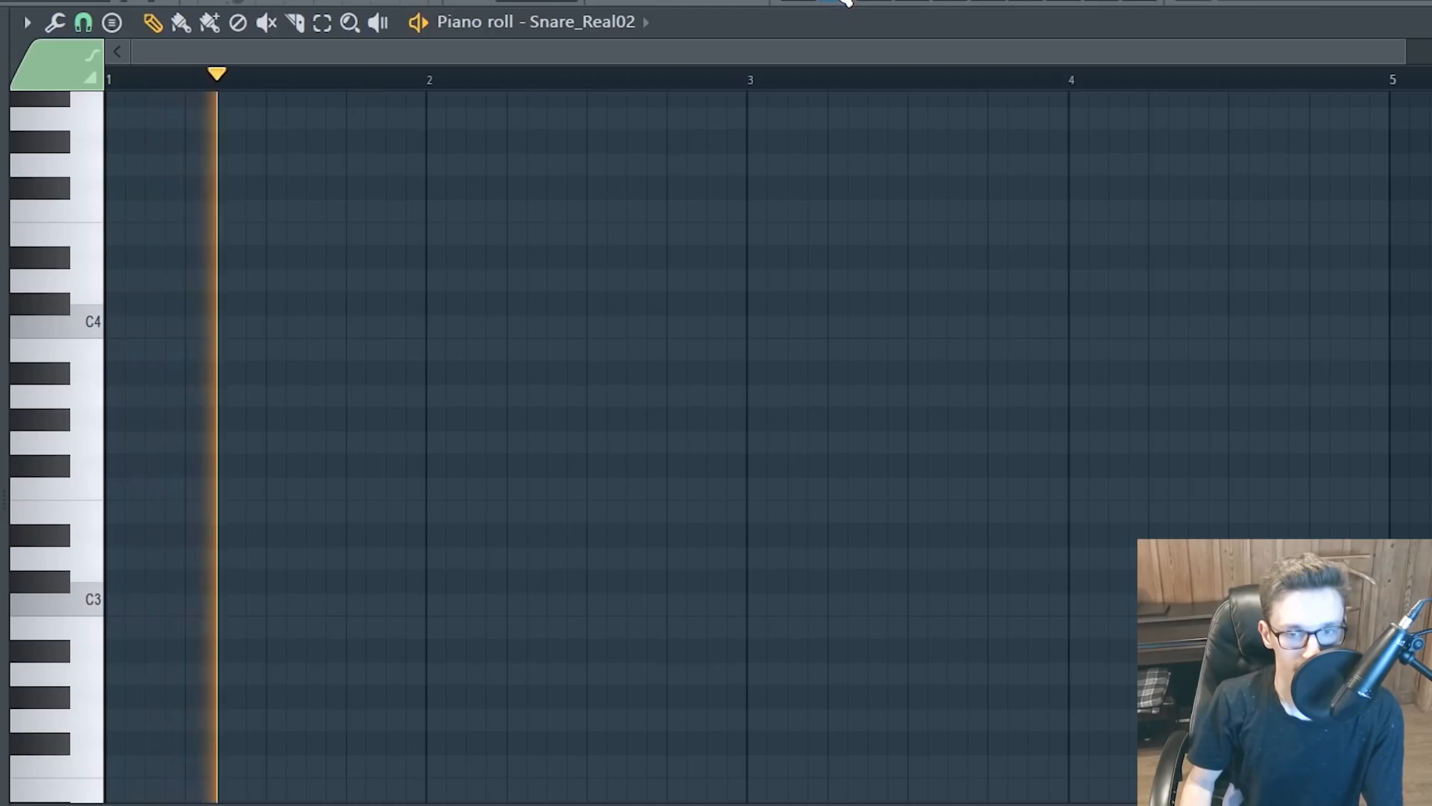
{"action": "key", "text": "F6"}
{"action": "key", "text": "F5"}
Solo Track 14, play its Pattern 18 clip from bar 13, and reactivate all tracks
{"action": "left_click", "coordinate": [396, 113]}
{"action": "key", "text": "space"}
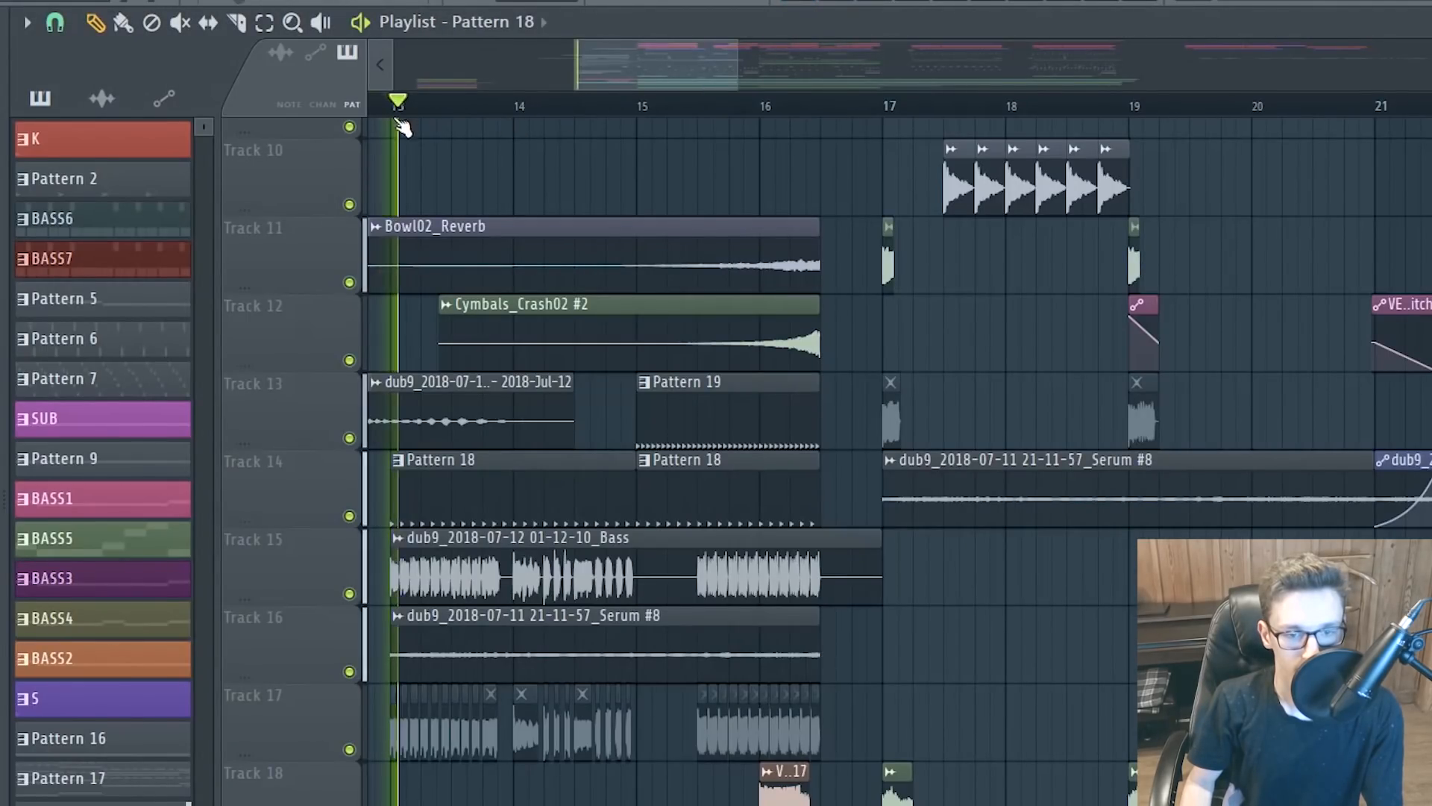
{"action": "right_click", "coordinate": [351, 516]}
{"action": "scroll", "coordinate": [373, 505], "scroll_direction": "up", "scroll_amount": 3}
{"action": "scroll", "coordinate": [379, 509], "scroll_direction": "up", "scroll_amount": 2}
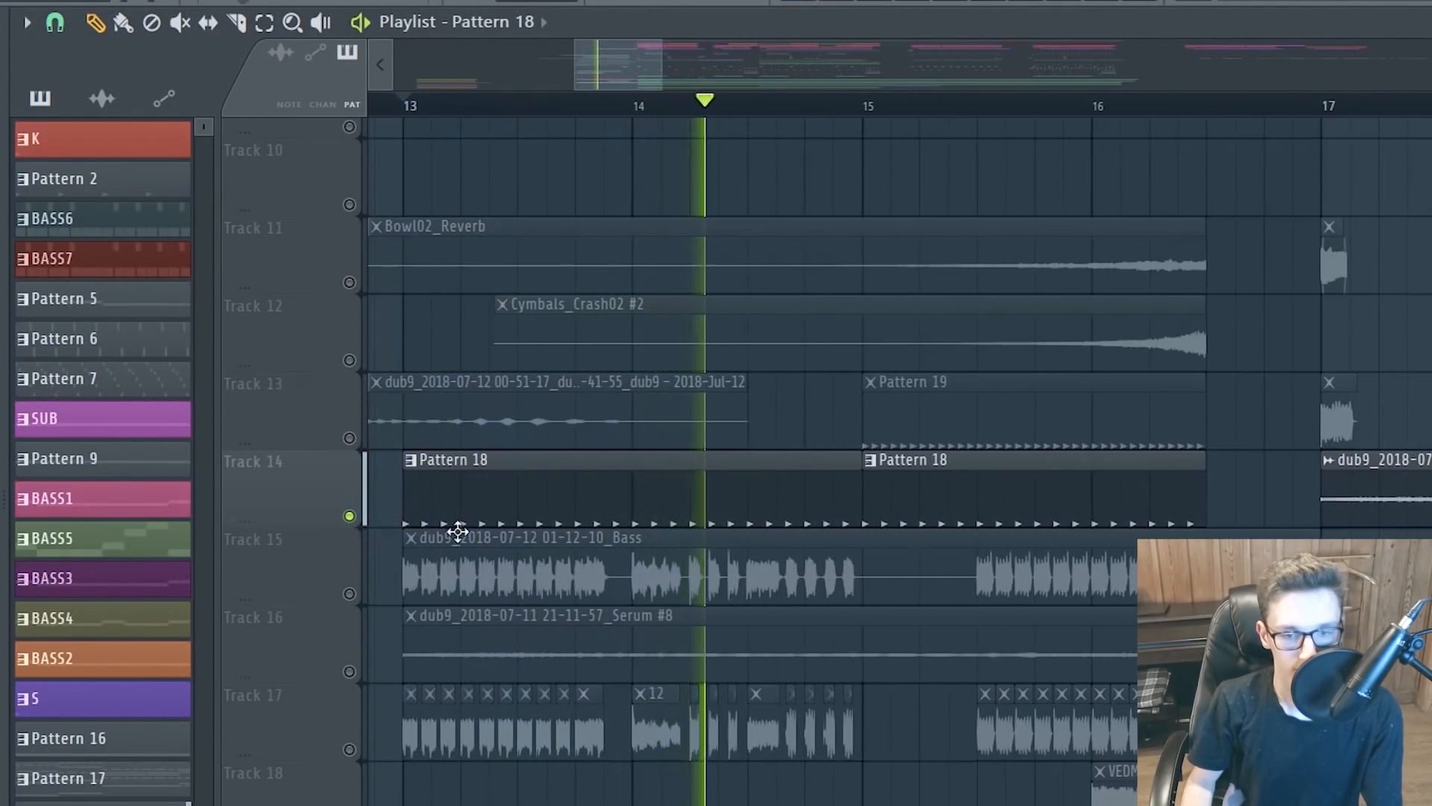
{"action": "key", "text": "space"}
{"action": "right_click", "coordinate": [350, 516]}
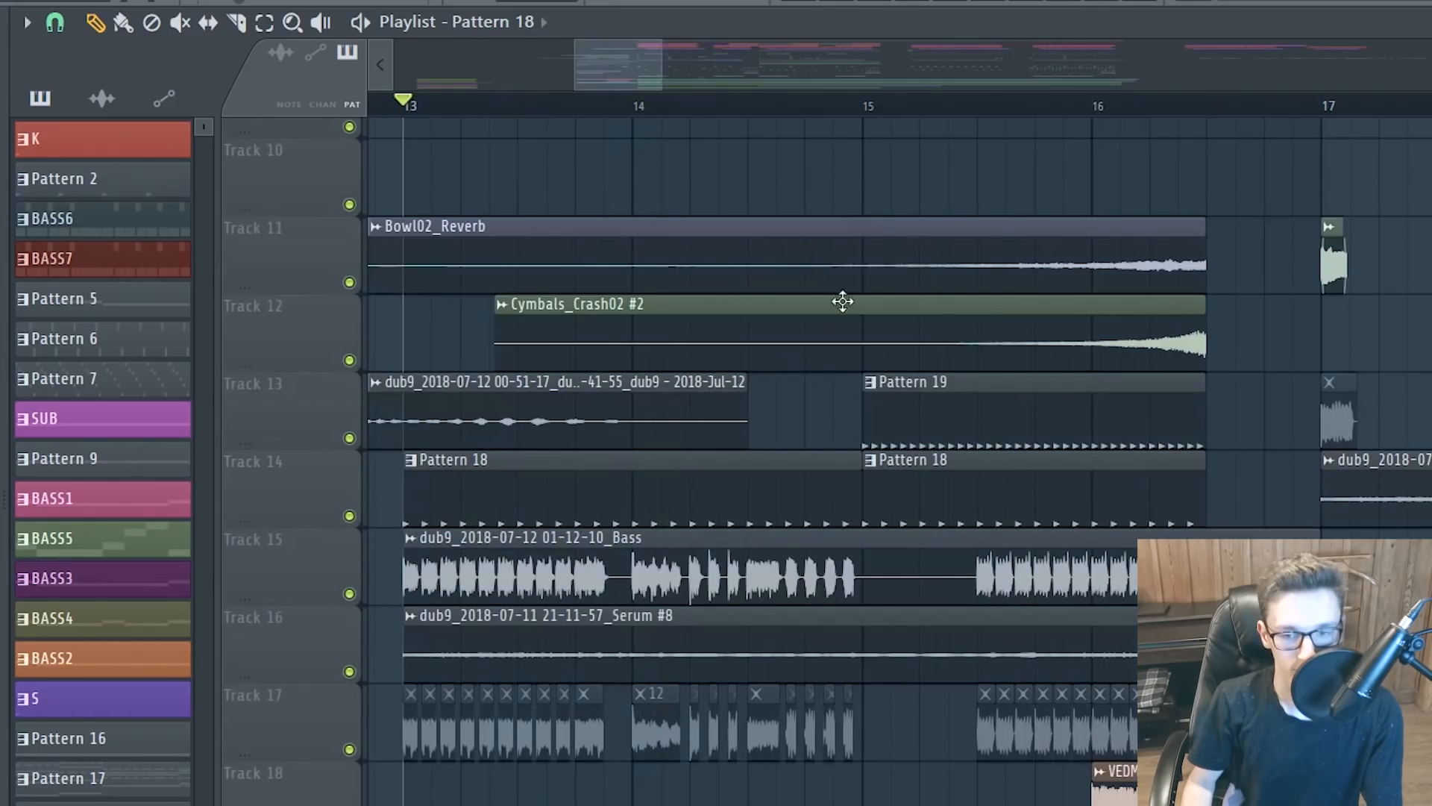
Play the build-up from bar 15, viewing the DRUMS channels in the channel rack before closing it
{"action": "left_click", "coordinate": [871, 110]}
{"action": "key", "text": "F6"}
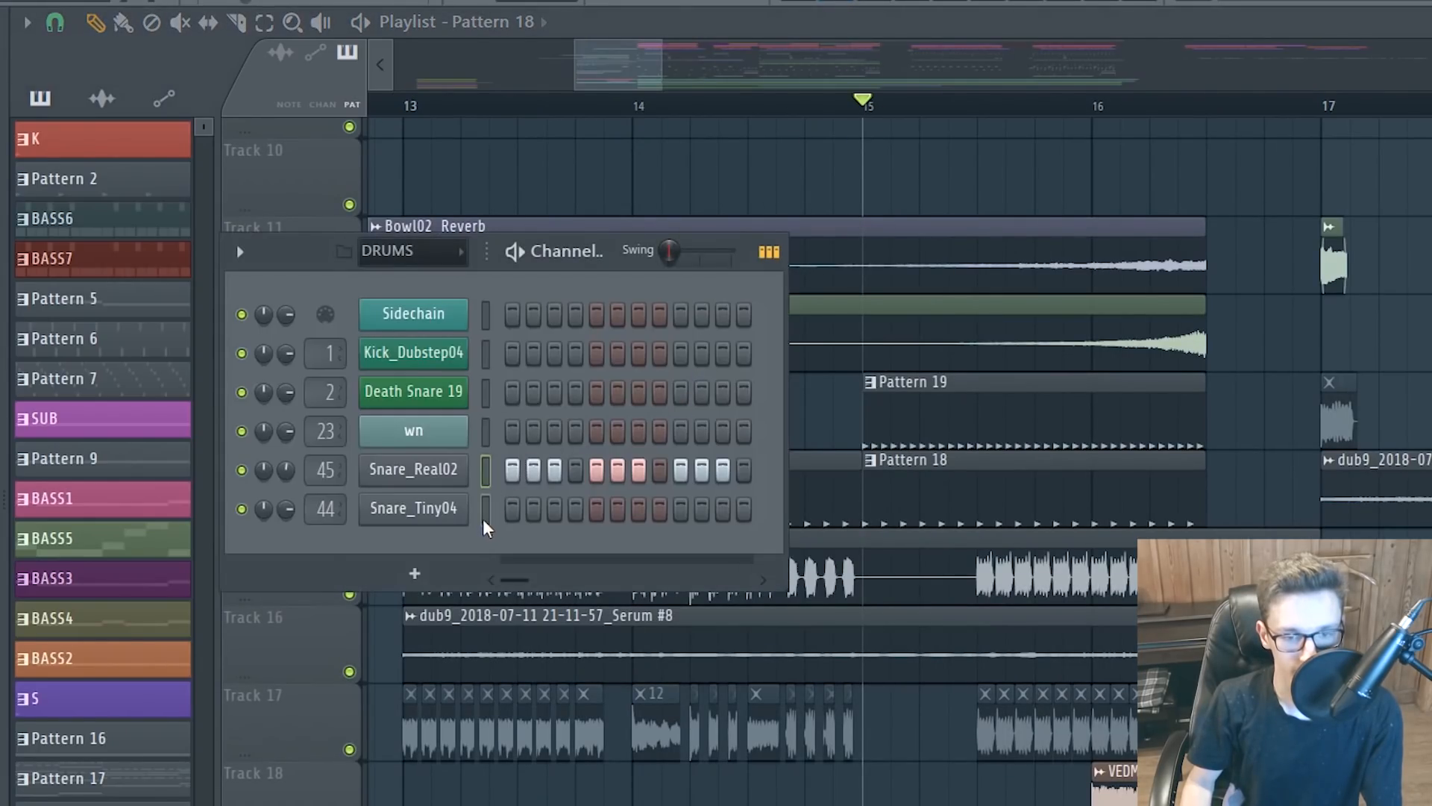
{"action": "key", "text": "space"}
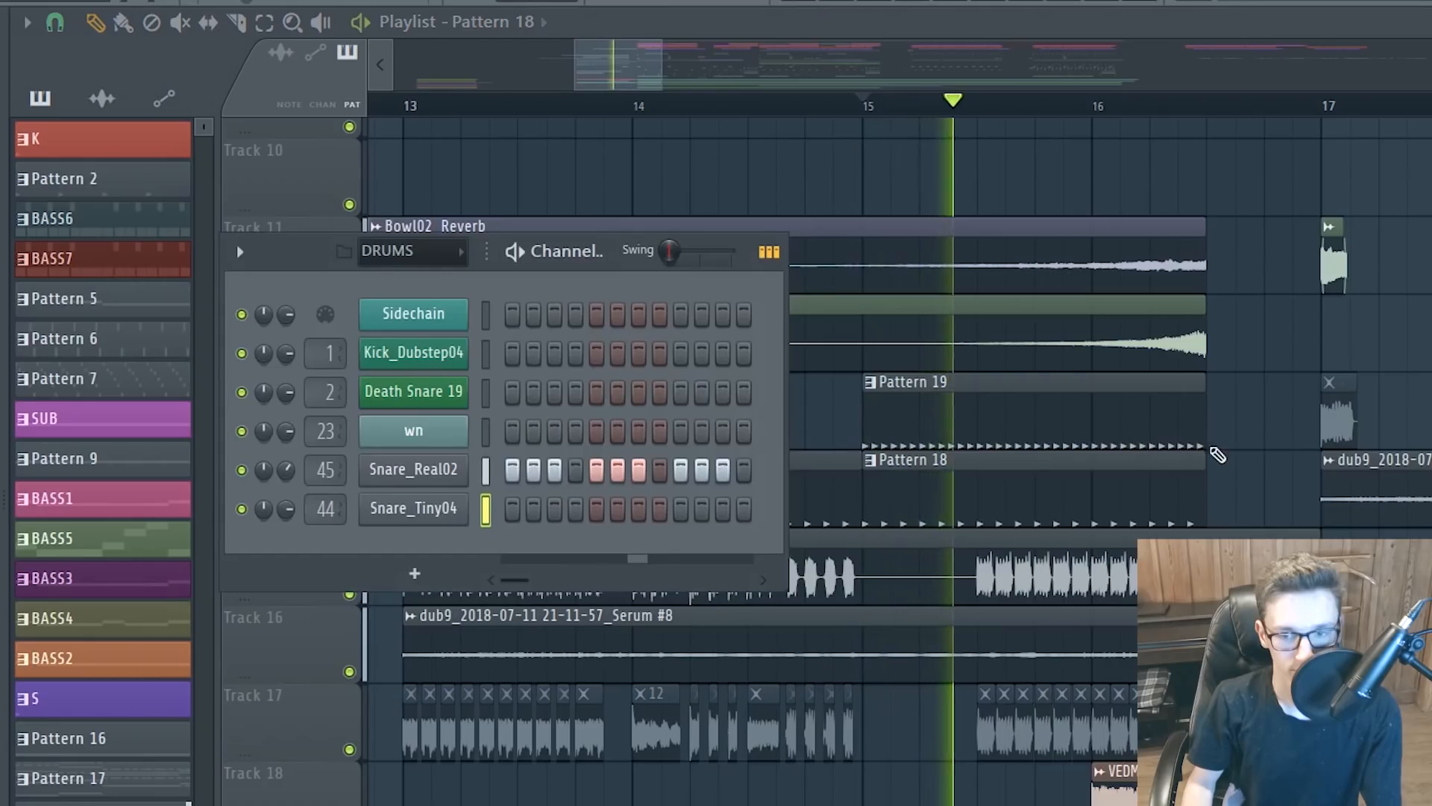
{"action": "key", "text": "F6"}
{"action": "scroll", "coordinate": [1328, 371], "scroll_direction": "up", "scroll_amount": 3}
{"action": "scroll", "coordinate": [563, 566], "scroll_direction": "down", "scroll_amount": 2}
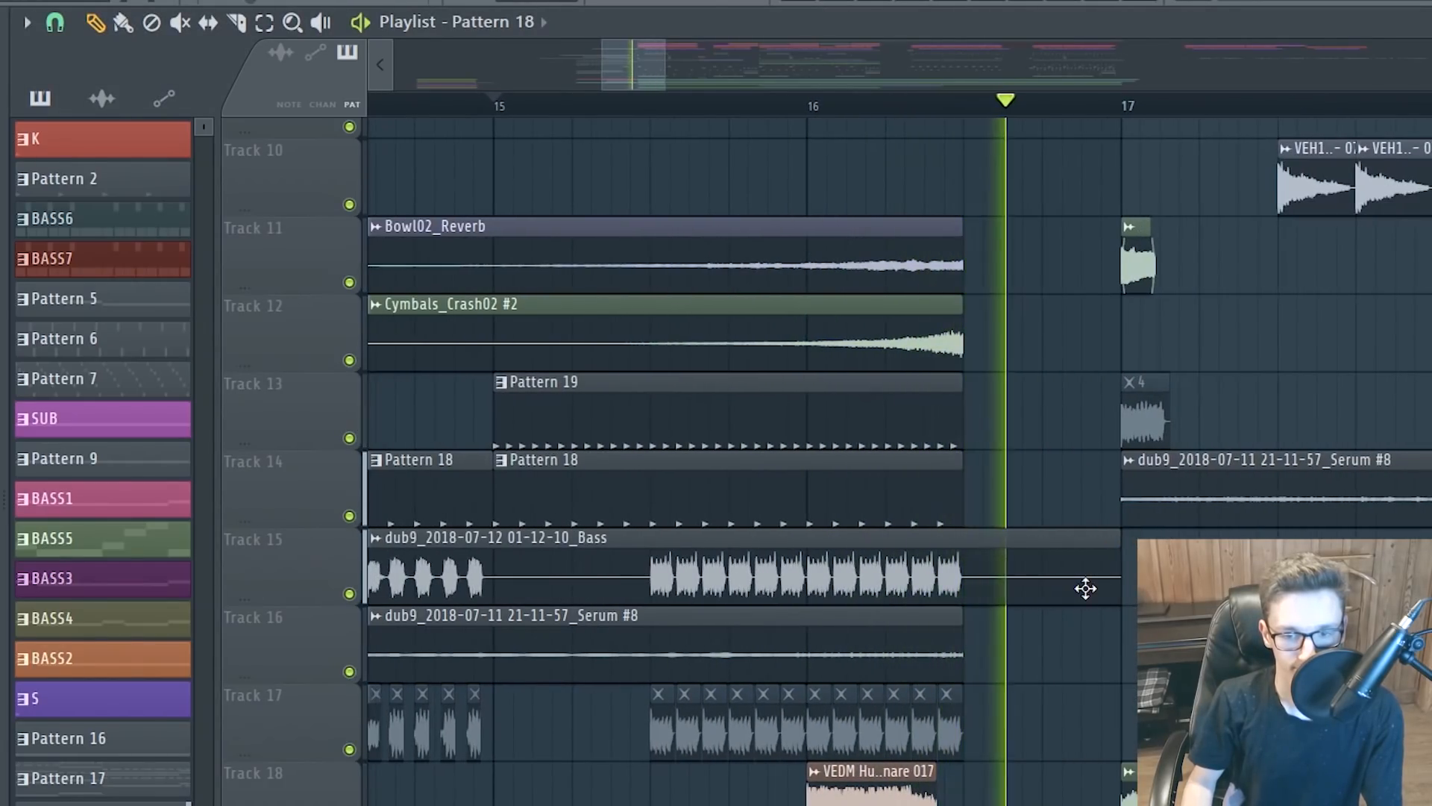
{"action": "scroll", "coordinate": [1072, 597], "scroll_direction": "up", "scroll_amount": 4}
{"action": "scroll", "coordinate": [897, 556], "scroll_direction": "down", "scroll_amount": 3}
{"action": "key", "text": "space"}
Play the end of the build-up from bar 16 and examine the surrounding clips across the tracks
{"action": "scroll", "coordinate": [896, 556], "scroll_direction": "up", "scroll_amount": 5}
{"action": "scroll", "coordinate": [1065, 505], "scroll_direction": "down", "scroll_amount": 1}
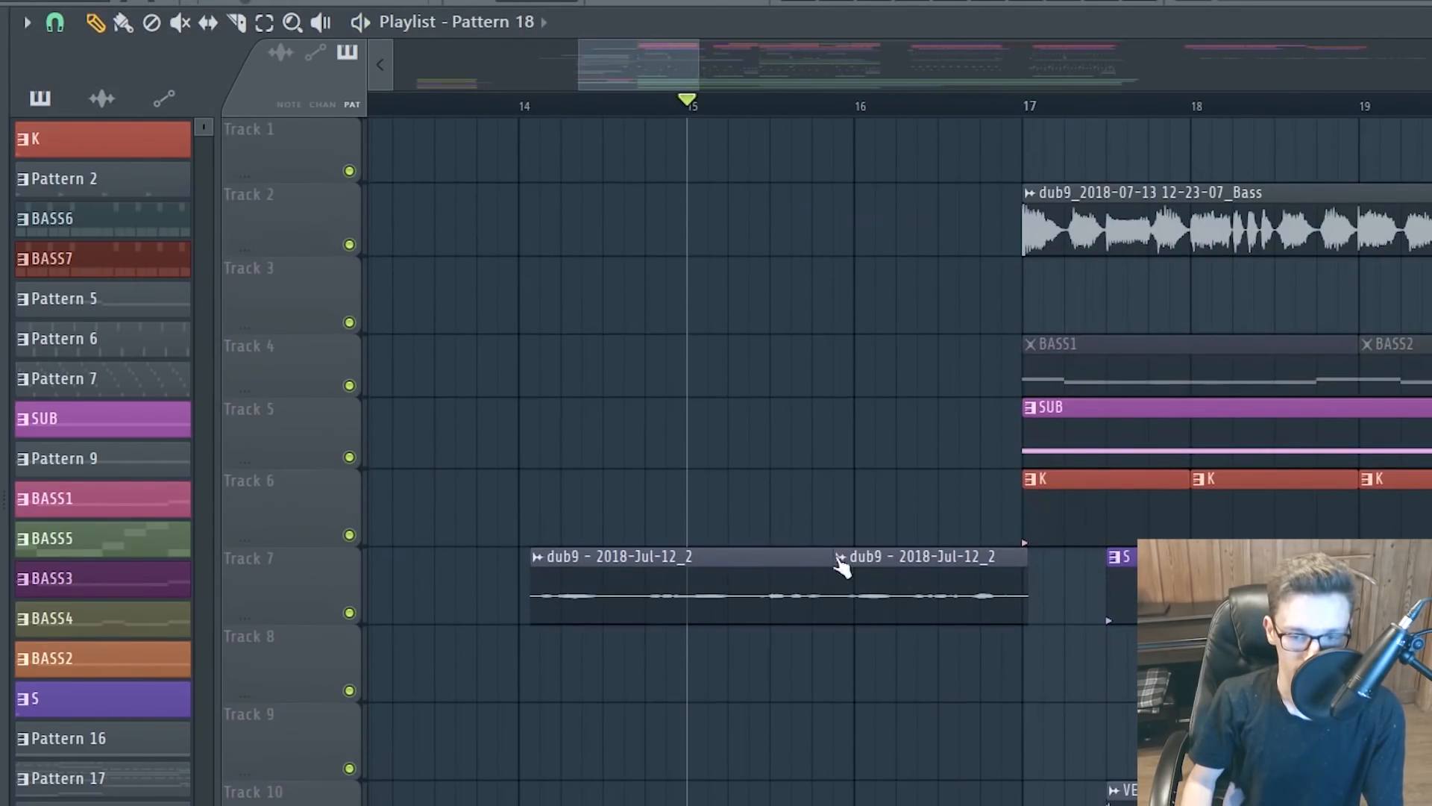
{"action": "scroll", "coordinate": [825, 512], "scroll_direction": "down", "scroll_amount": 2}
{"action": "scroll", "coordinate": [907, 589], "scroll_direction": "down", "scroll_amount": 7}
{"action": "scroll", "coordinate": [837, 570], "scroll_direction": "up", "scroll_amount": 1}
{"action": "scroll", "coordinate": [838, 571], "scroll_direction": "up", "scroll_amount": 7}
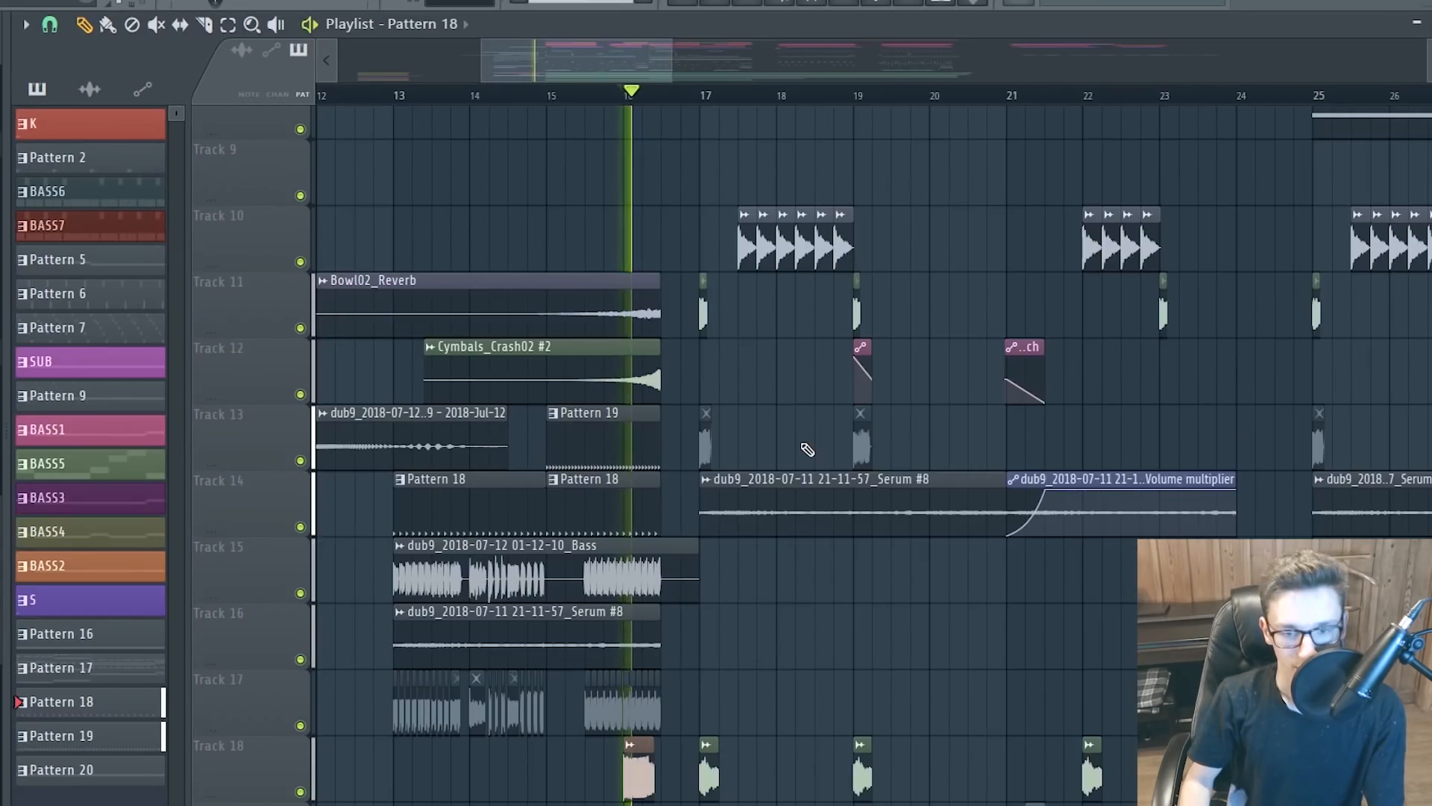
{"action": "key", "text": "space"}
{"action": "scroll", "coordinate": [661, 369], "scroll_direction": "up", "scroll_amount": 3}
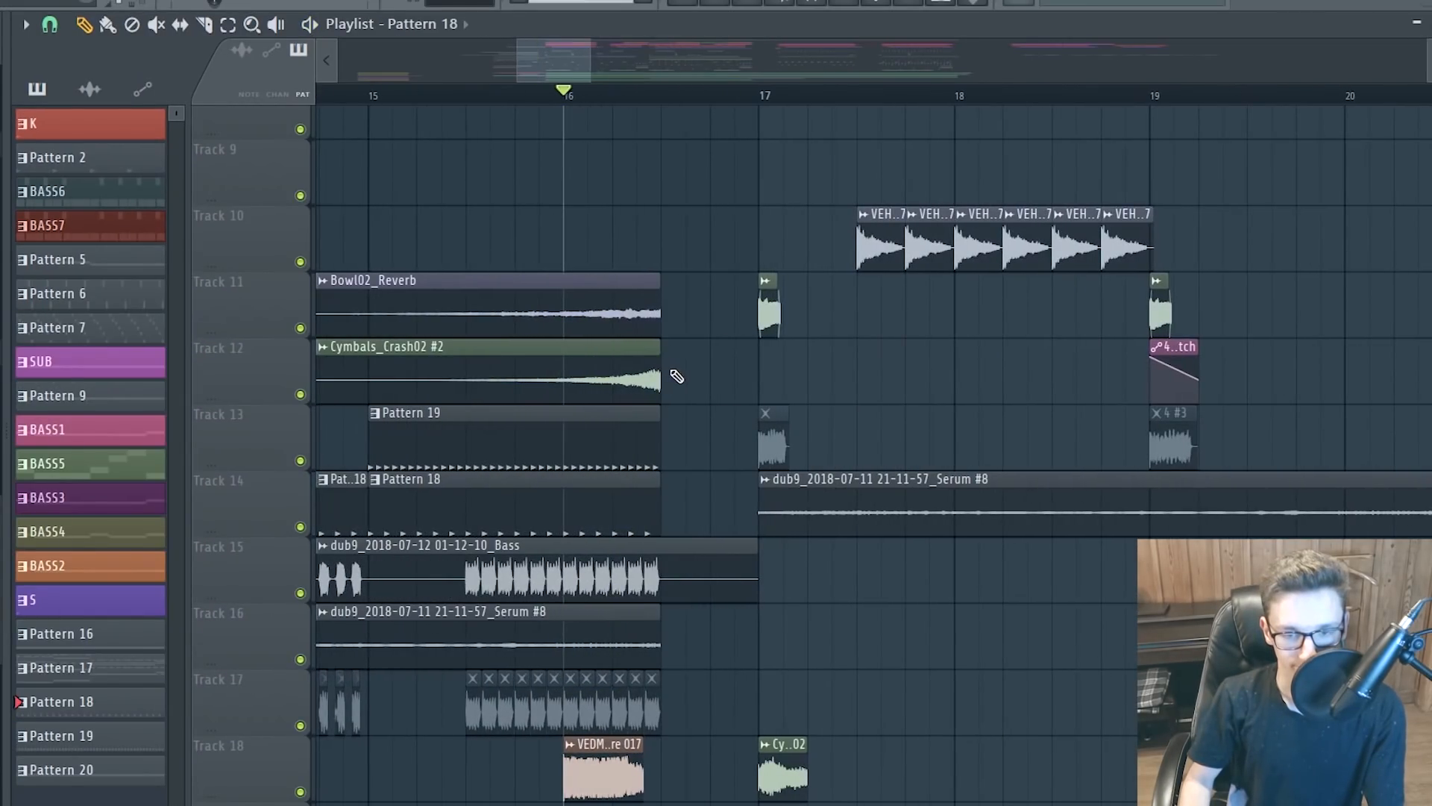
{"action": "scroll", "coordinate": [712, 419], "scroll_direction": "down", "scroll_amount": 2}
{"action": "scroll", "coordinate": [605, 311], "scroll_direction": "up", "scroll_amount": 2}
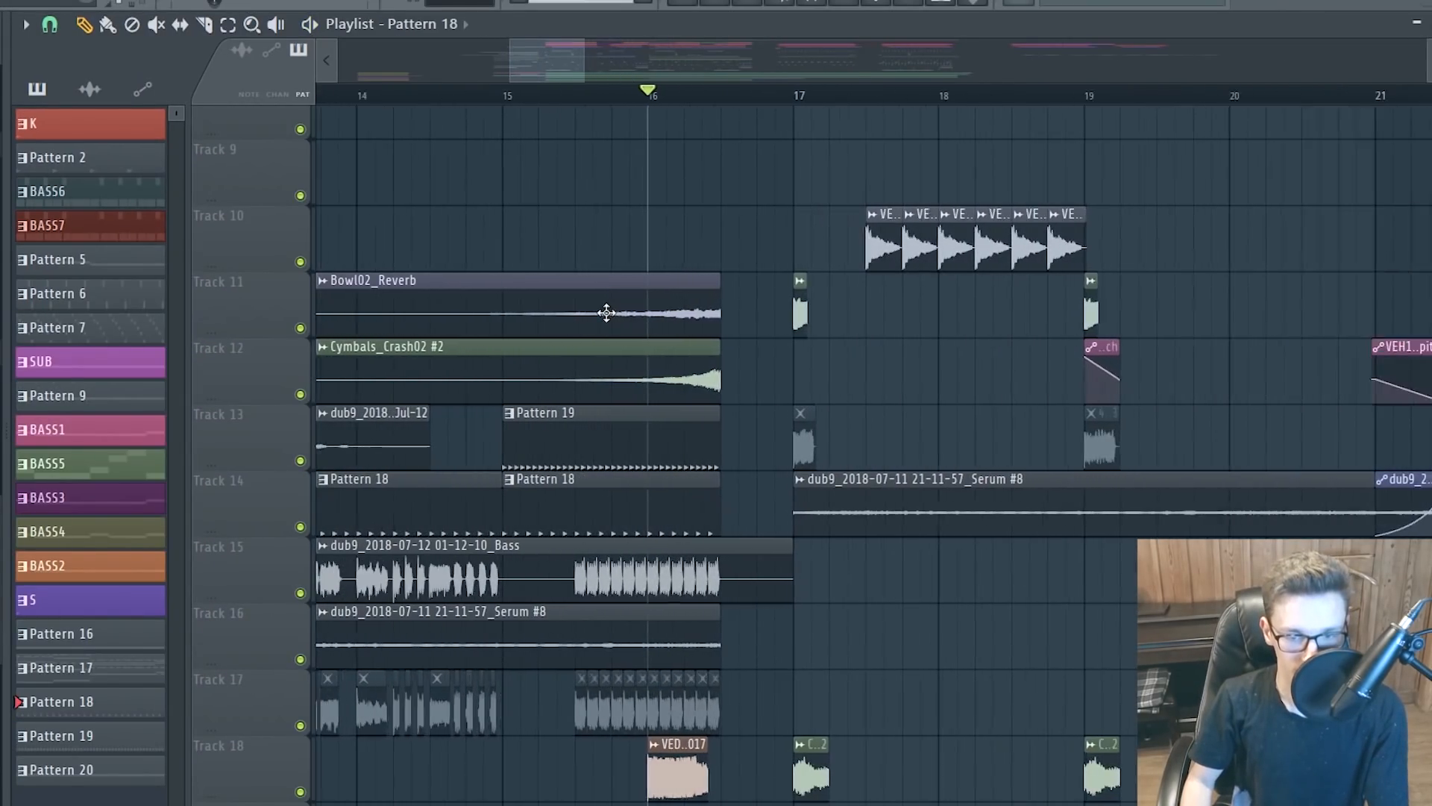
Solo the Bowl02_Reverb and Cymbals_Crash02 #2 clips on Tracks 11 and 12 and play them up to the drop
{"action": "left_click", "coordinate": [604, 310]}
{"action": "left_click", "coordinate": [693, 164]}
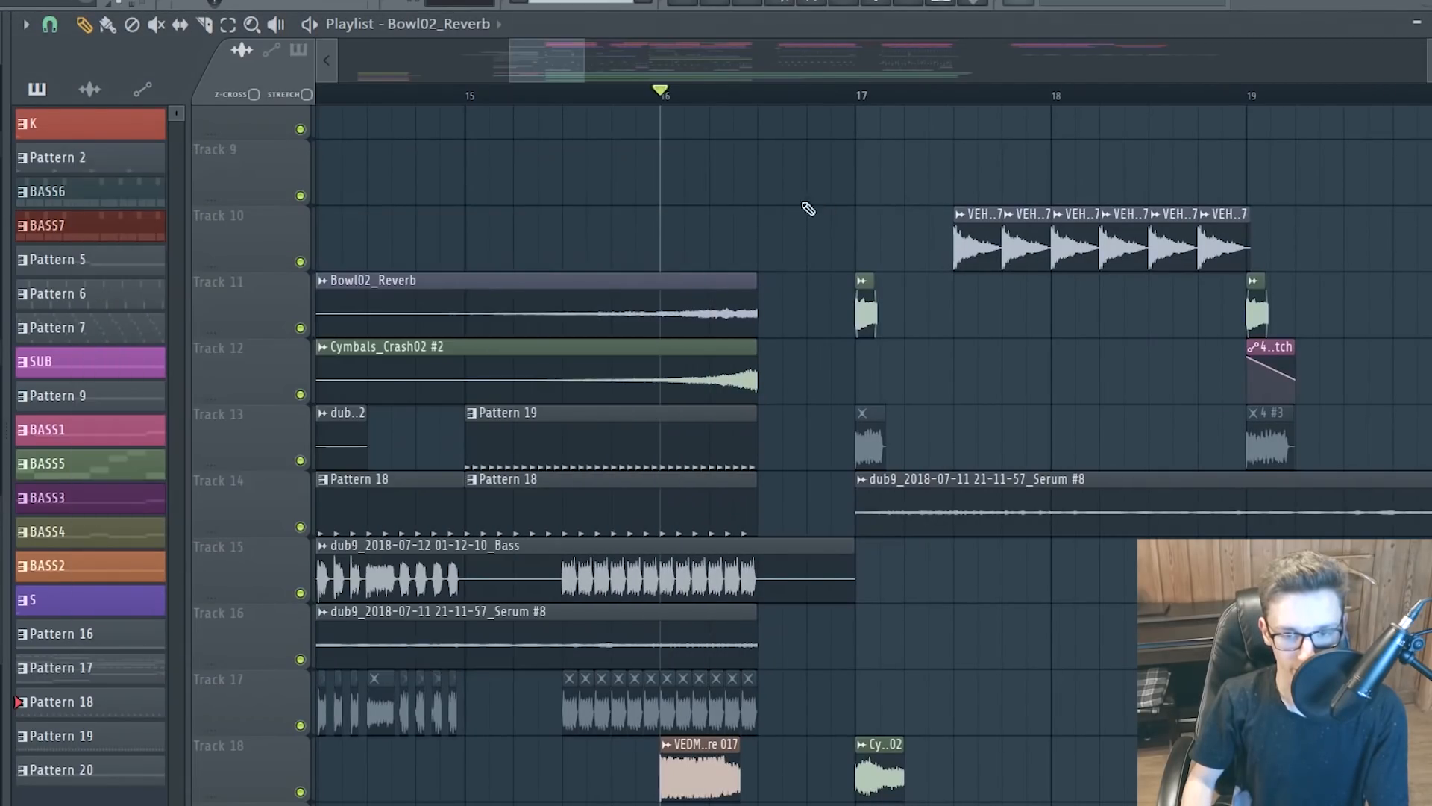
{"action": "right_click", "coordinate": [301, 329]}
{"action": "left_click", "coordinate": [301, 394]}
{"action": "key", "text": "space"}
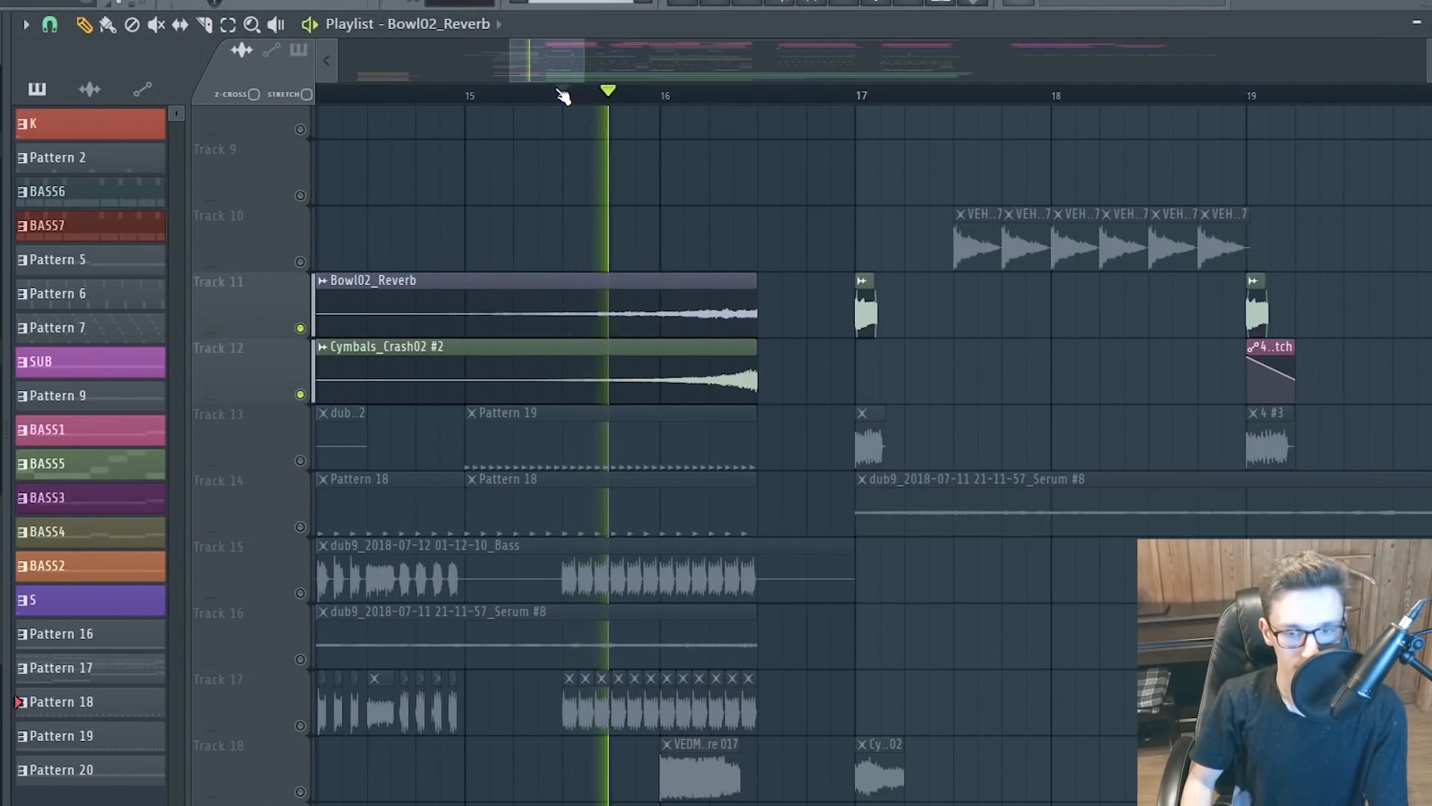
{"action": "key", "text": "space"}
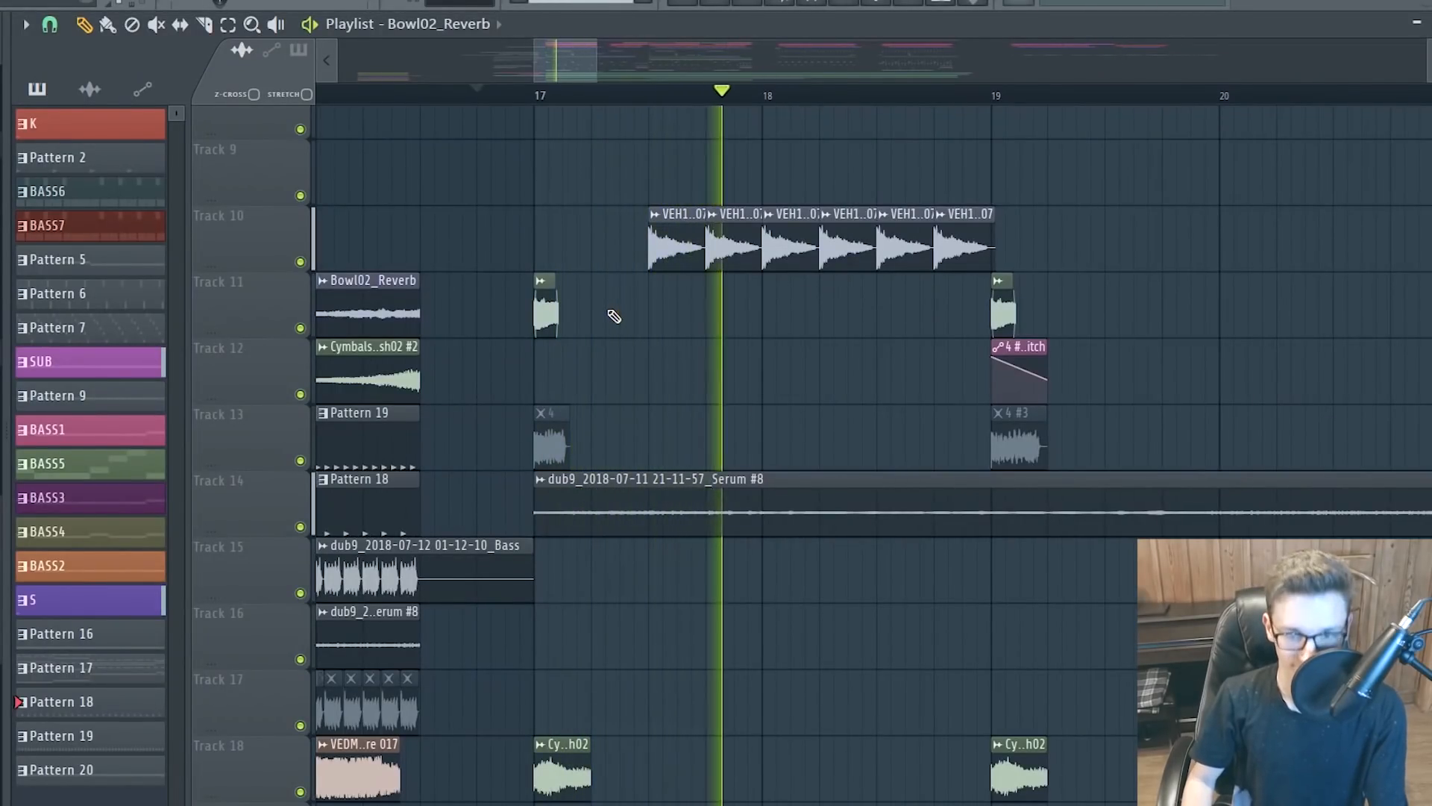
Play the start of the drop with all tracks active and look over its clips from bar 17 onward
{"action": "scroll", "coordinate": [507, 344], "scroll_direction": "down", "scroll_amount": 3}
{"action": "scroll", "coordinate": [806, 385], "scroll_direction": "up", "scroll_amount": 3}
{"action": "scroll", "coordinate": [828, 384], "scroll_direction": "down", "scroll_amount": 5}
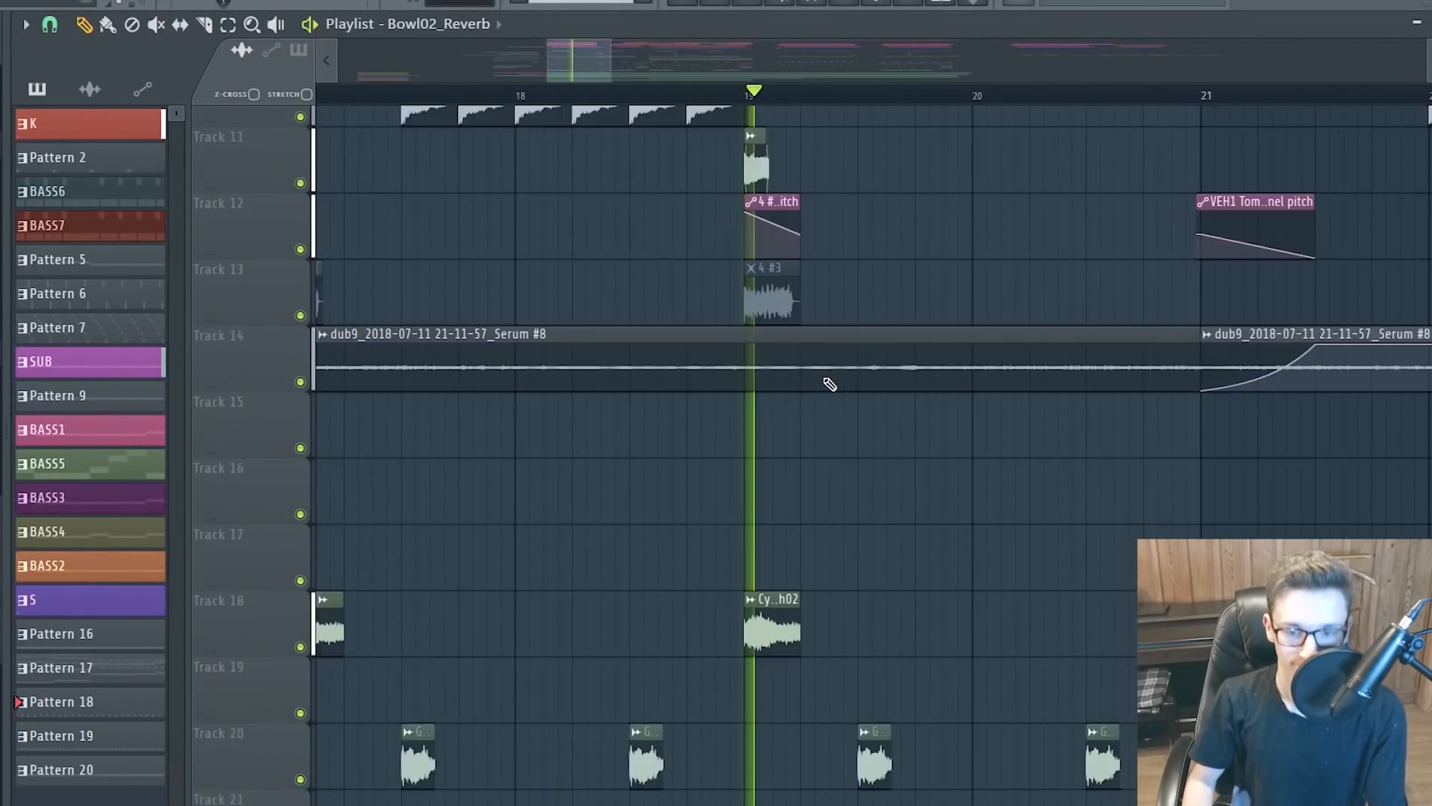
{"action": "scroll", "coordinate": [831, 384], "scroll_direction": "down", "scroll_amount": 3}
{"action": "scroll", "coordinate": [828, 383], "scroll_direction": "up", "scroll_amount": 13}
{"action": "key", "text": "space"}
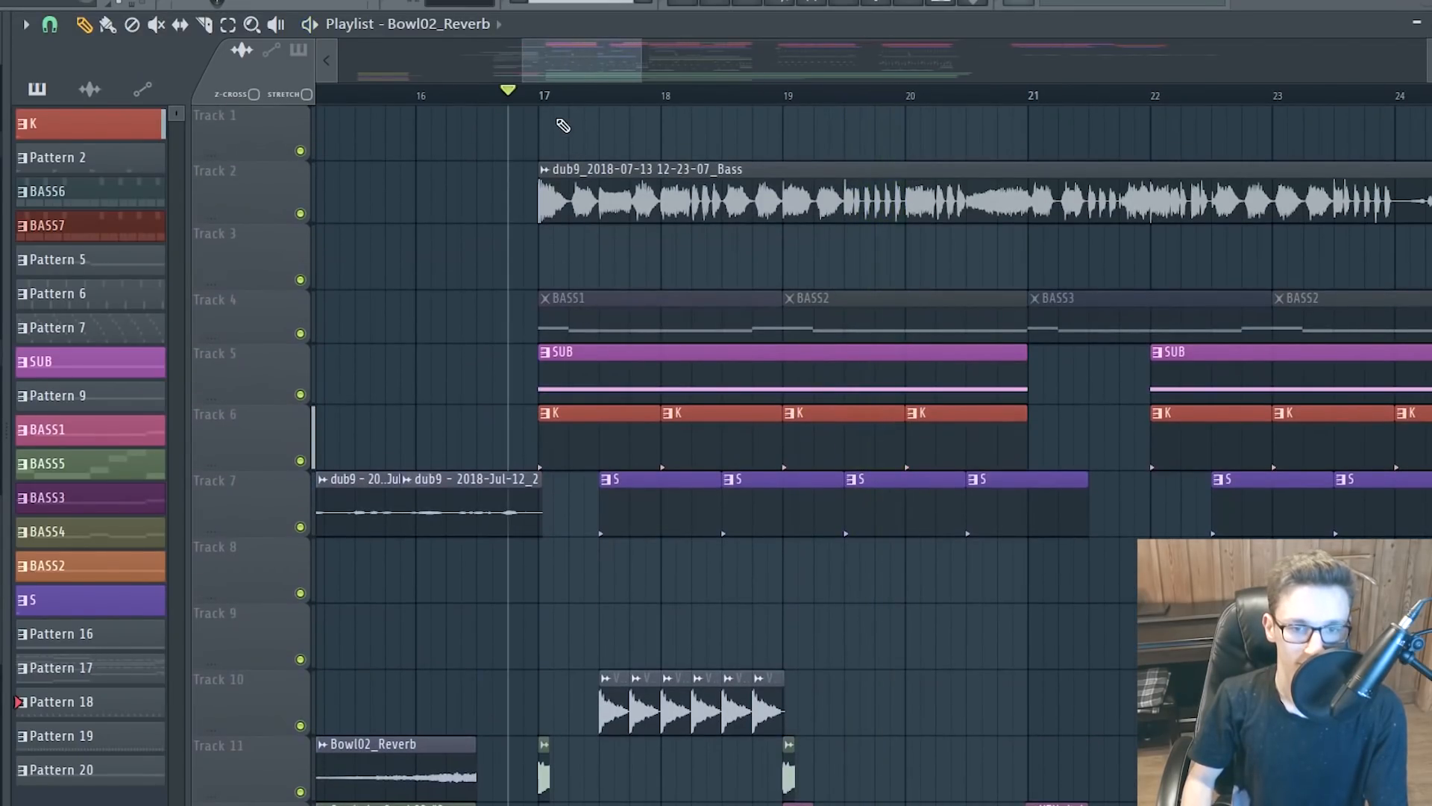
Solo the bass audio clip on Track 2, play it from bar 17, and reactivate all tracks
{"action": "right_click", "coordinate": [303, 212]}
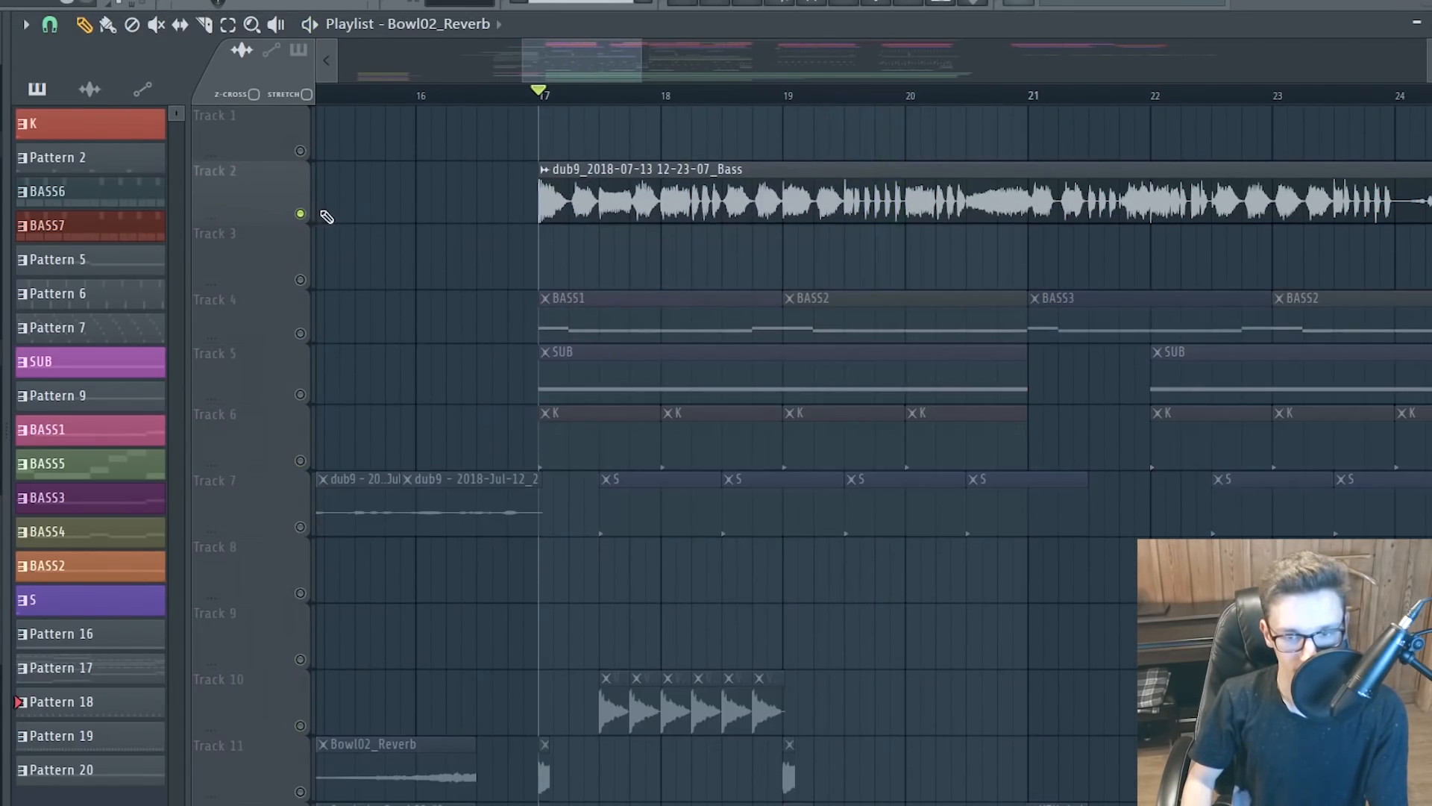
{"action": "scroll", "coordinate": [405, 236], "scroll_direction": "down", "scroll_amount": 2}
{"action": "key", "text": "space"}
{"action": "scroll", "coordinate": [599, 251], "scroll_direction": "up", "scroll_amount": 2}
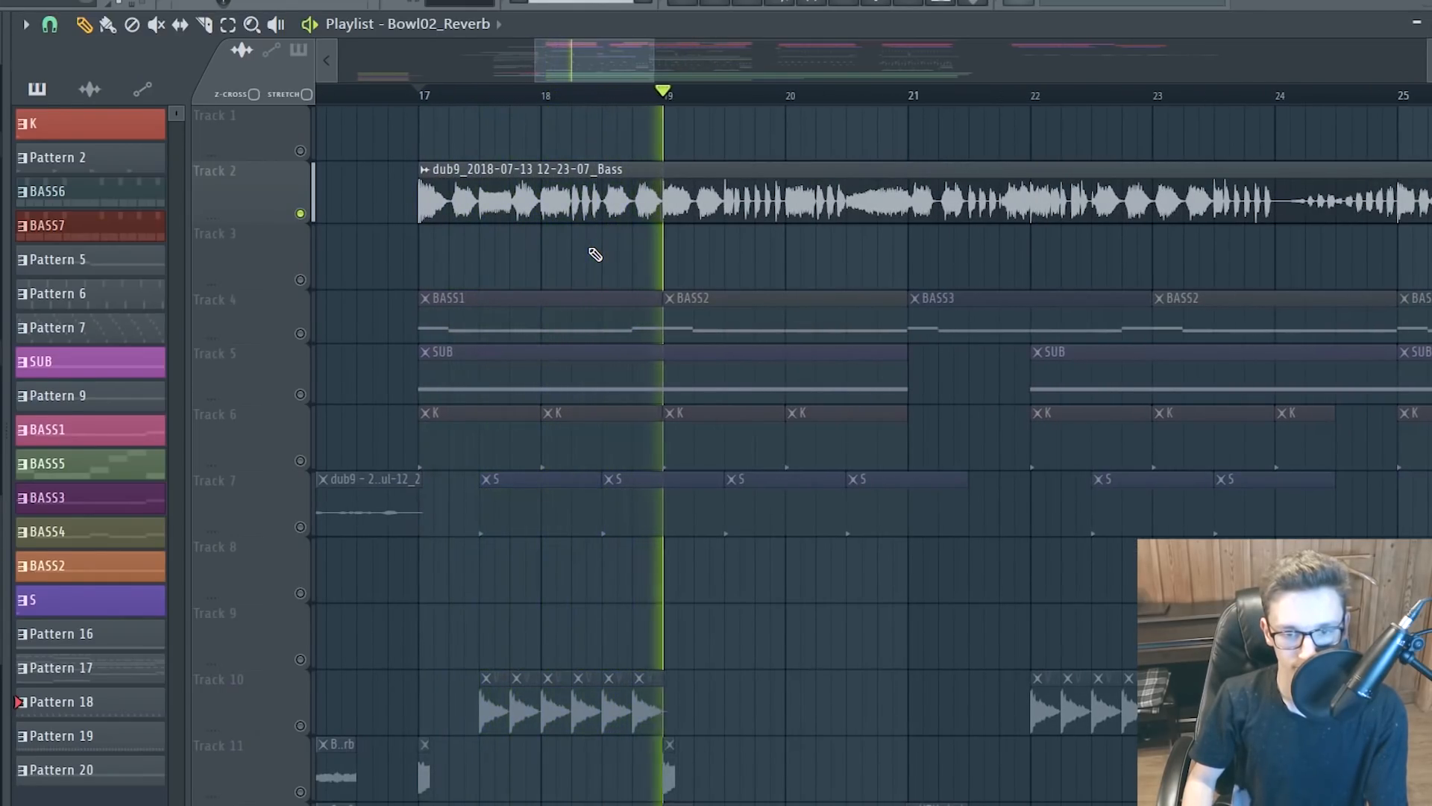
{"action": "scroll", "coordinate": [578, 258], "scroll_direction": "down", "scroll_amount": 2}
{"action": "scroll", "coordinate": [658, 259], "scroll_direction": "up", "scroll_amount": 3}
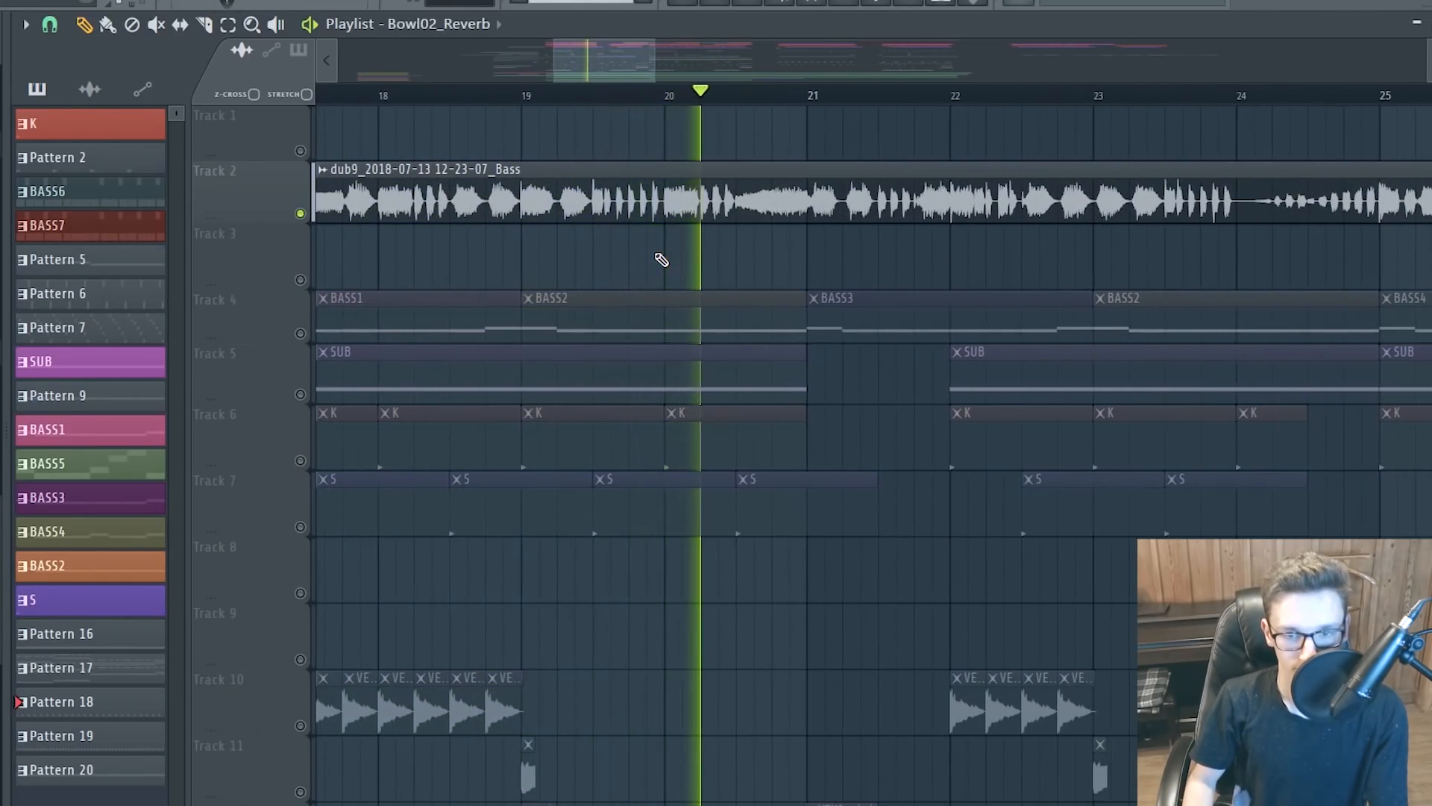
{"action": "scroll", "coordinate": [662, 259], "scroll_direction": "down", "scroll_amount": 2}
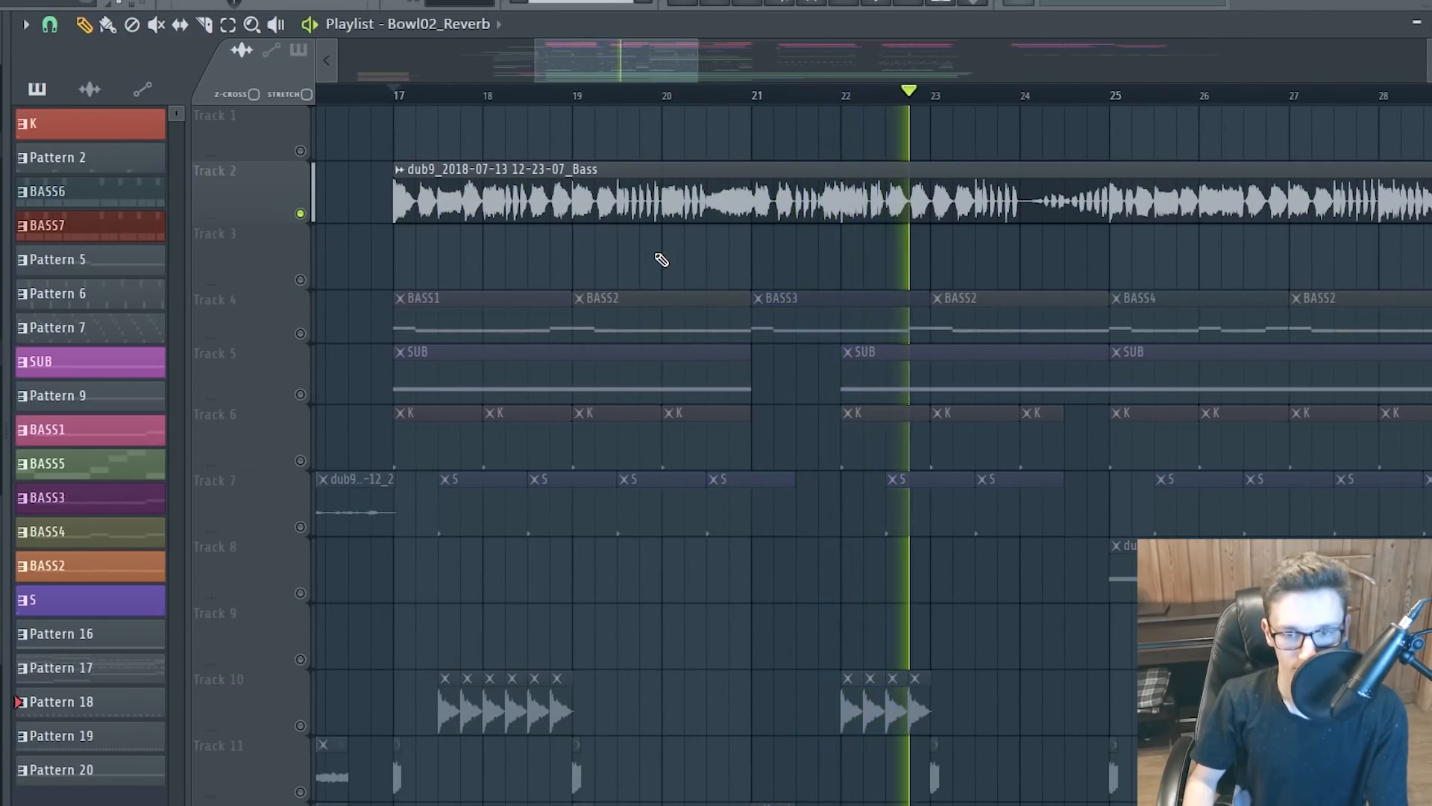
{"action": "key", "text": "space"}
{"action": "right_click", "coordinate": [301, 213]}
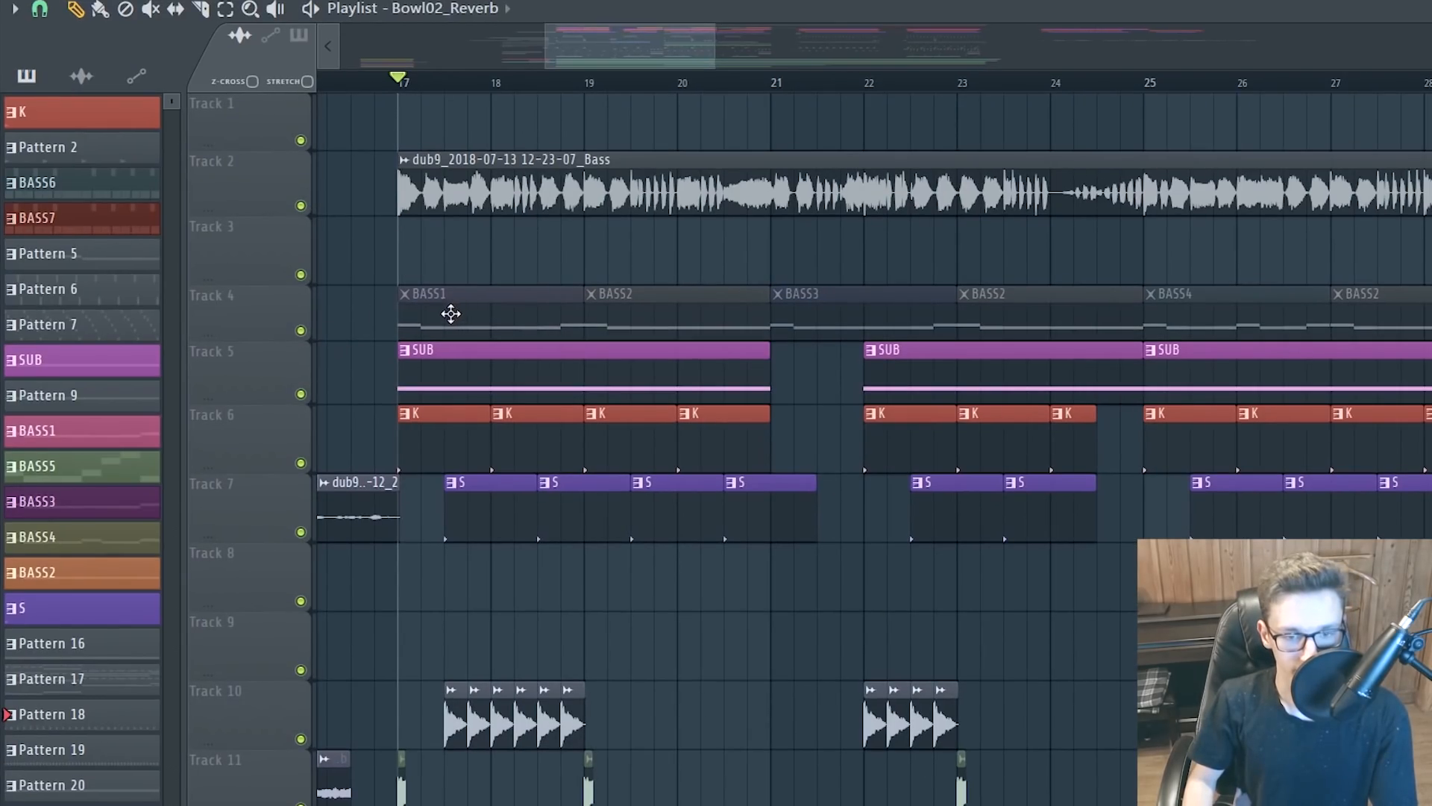
Open the BASS1 pattern on Track 4 and view its Main growl notes and Serum plugin, then close the plugin
{"action": "double_click", "coordinate": [449, 316]}
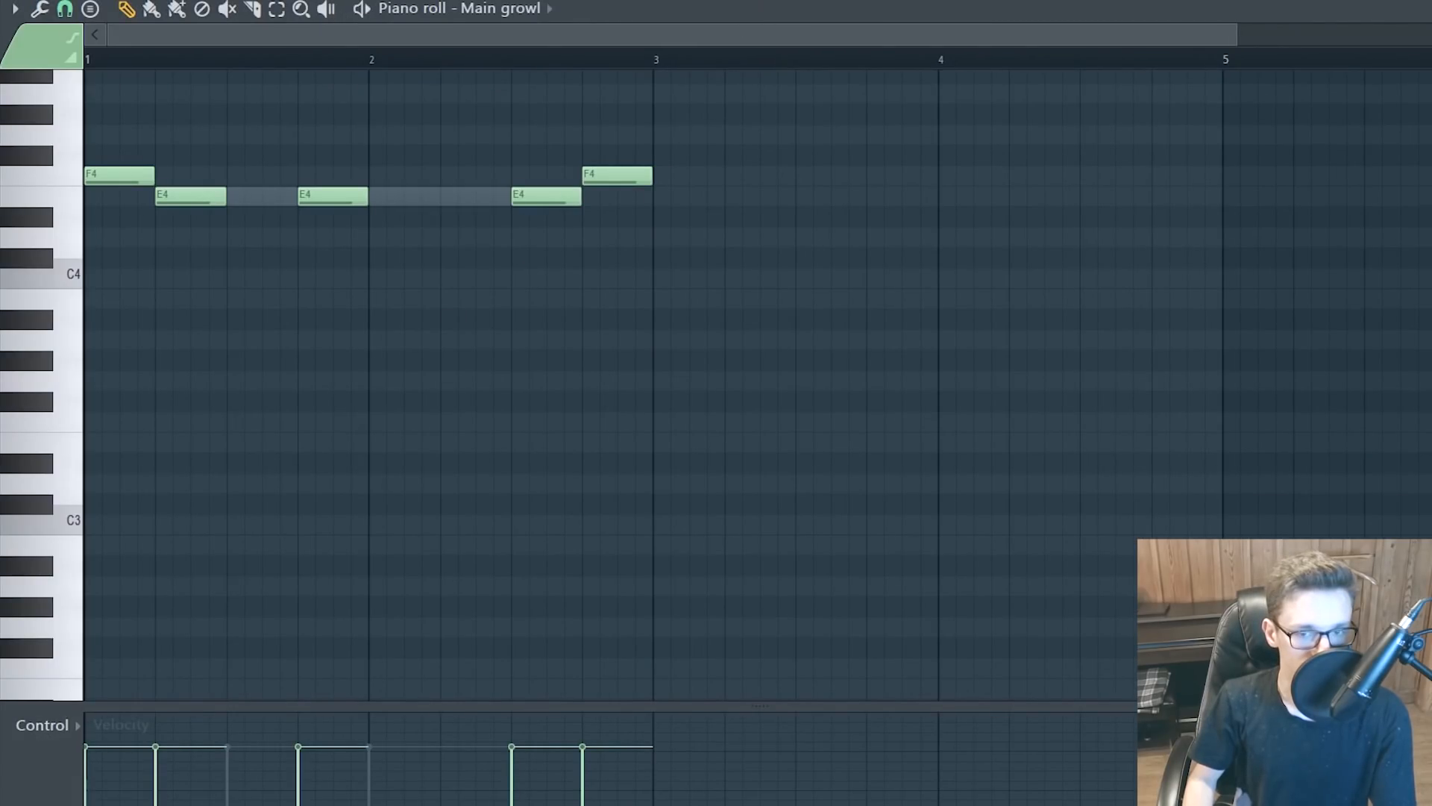
{"action": "key", "text": "F6"}
{"action": "left_click", "coordinate": [389, 276]}
{"action": "key", "text": "space"}
{"action": "left_click_drag", "start_coordinate": [540, 54], "coordinate": [973, 74]}
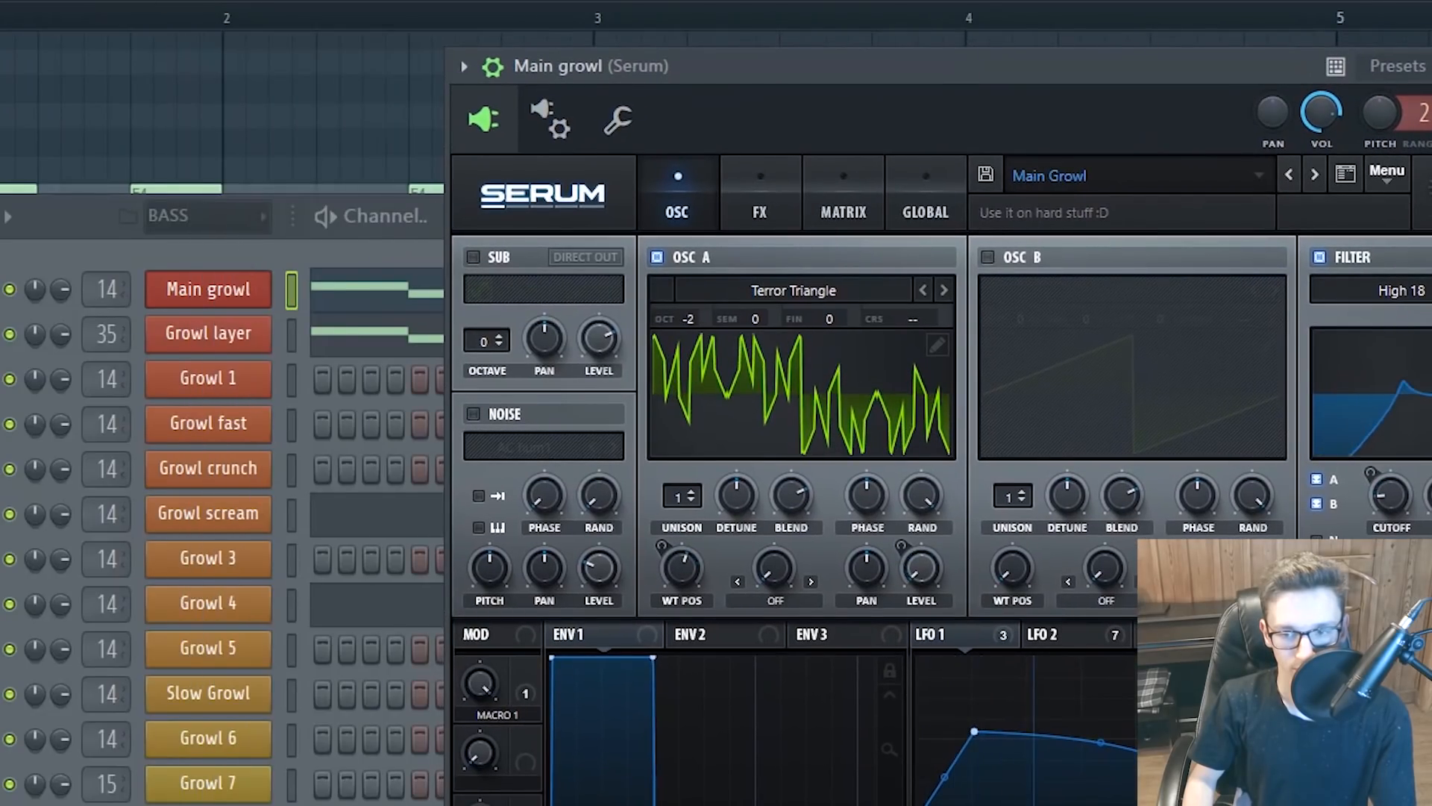
{"action": "key", "text": "Escape"}
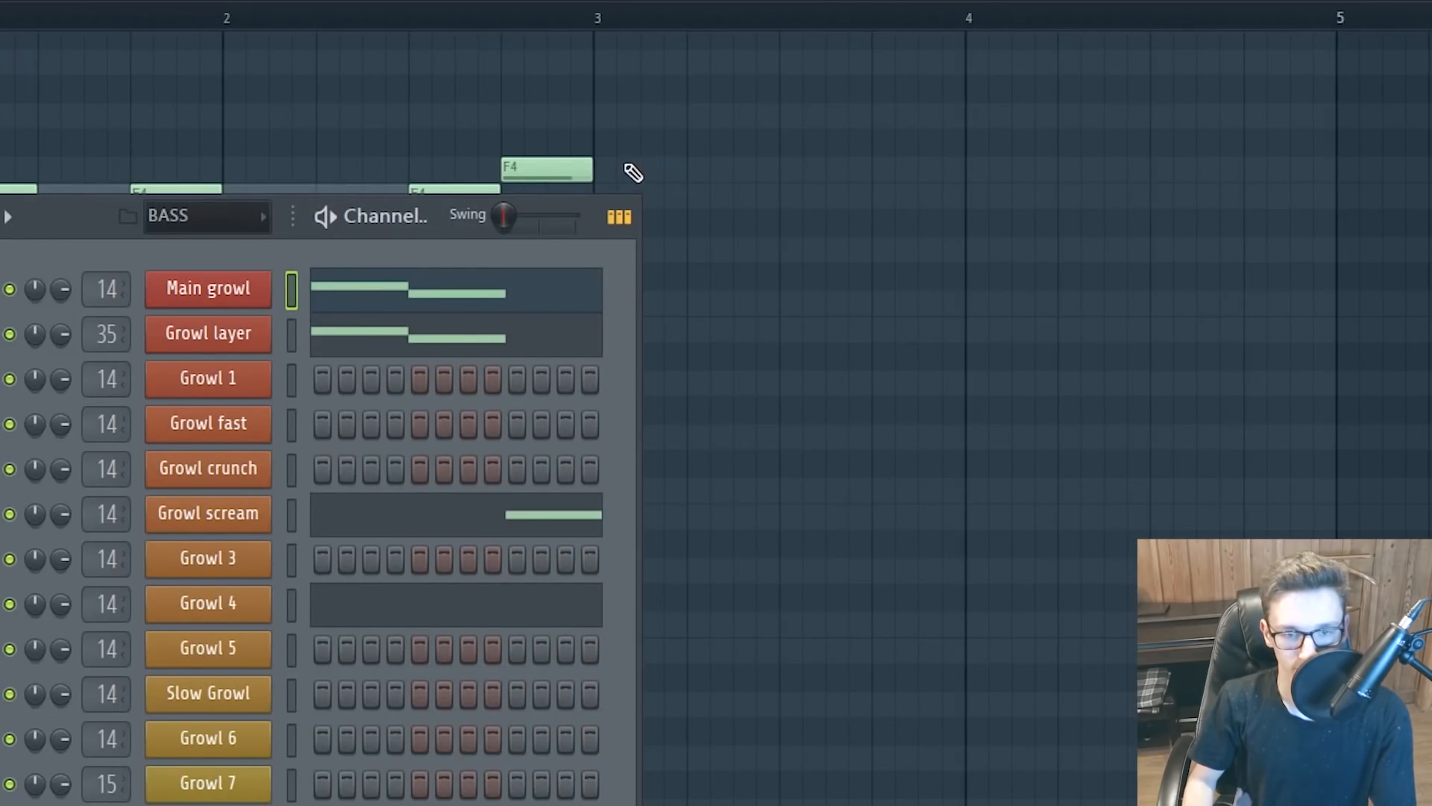
Play the drop briefly from bar 17 and reopen the Main growl channel's Serum plugin in full view
{"action": "key", "text": "space"}
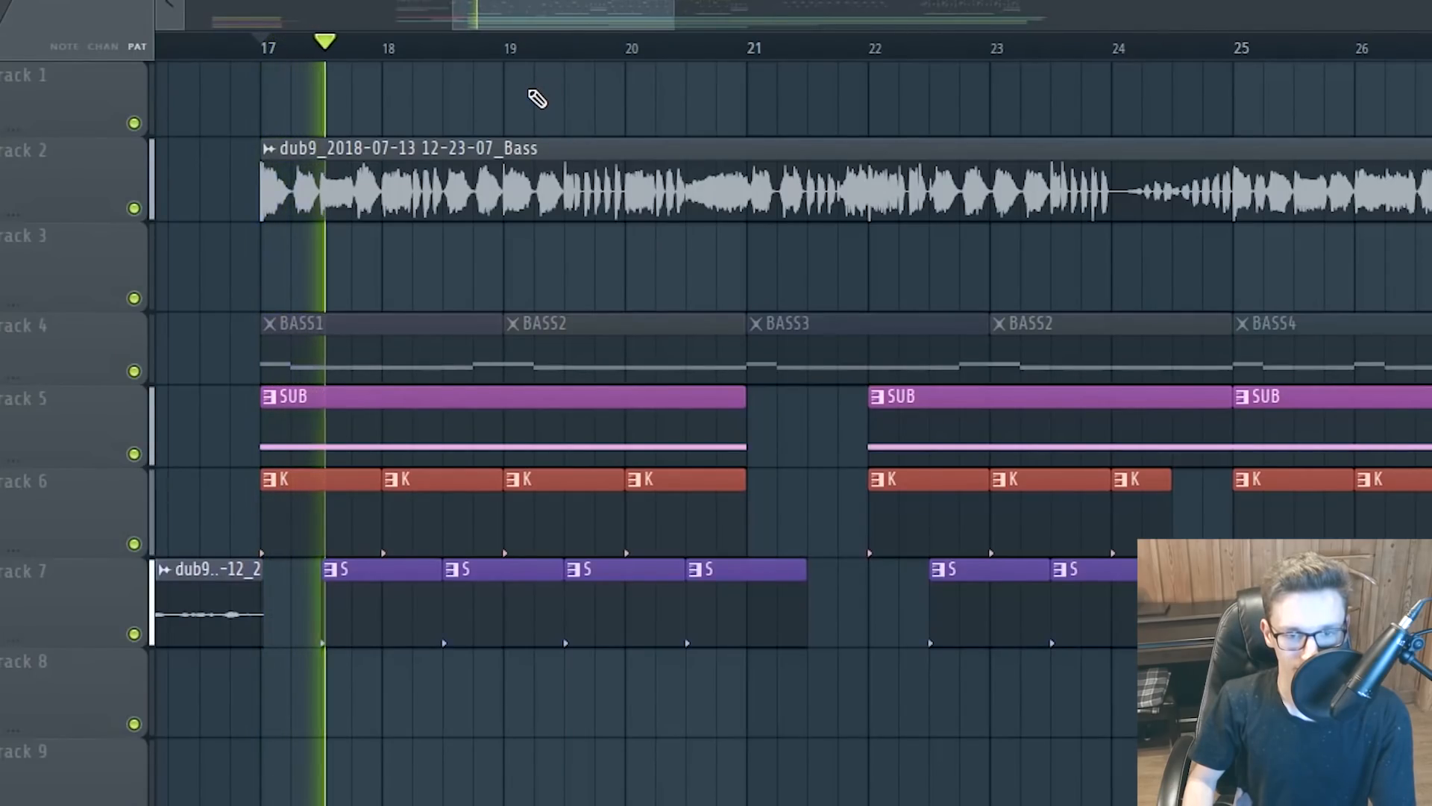
{"action": "key", "text": "space"}
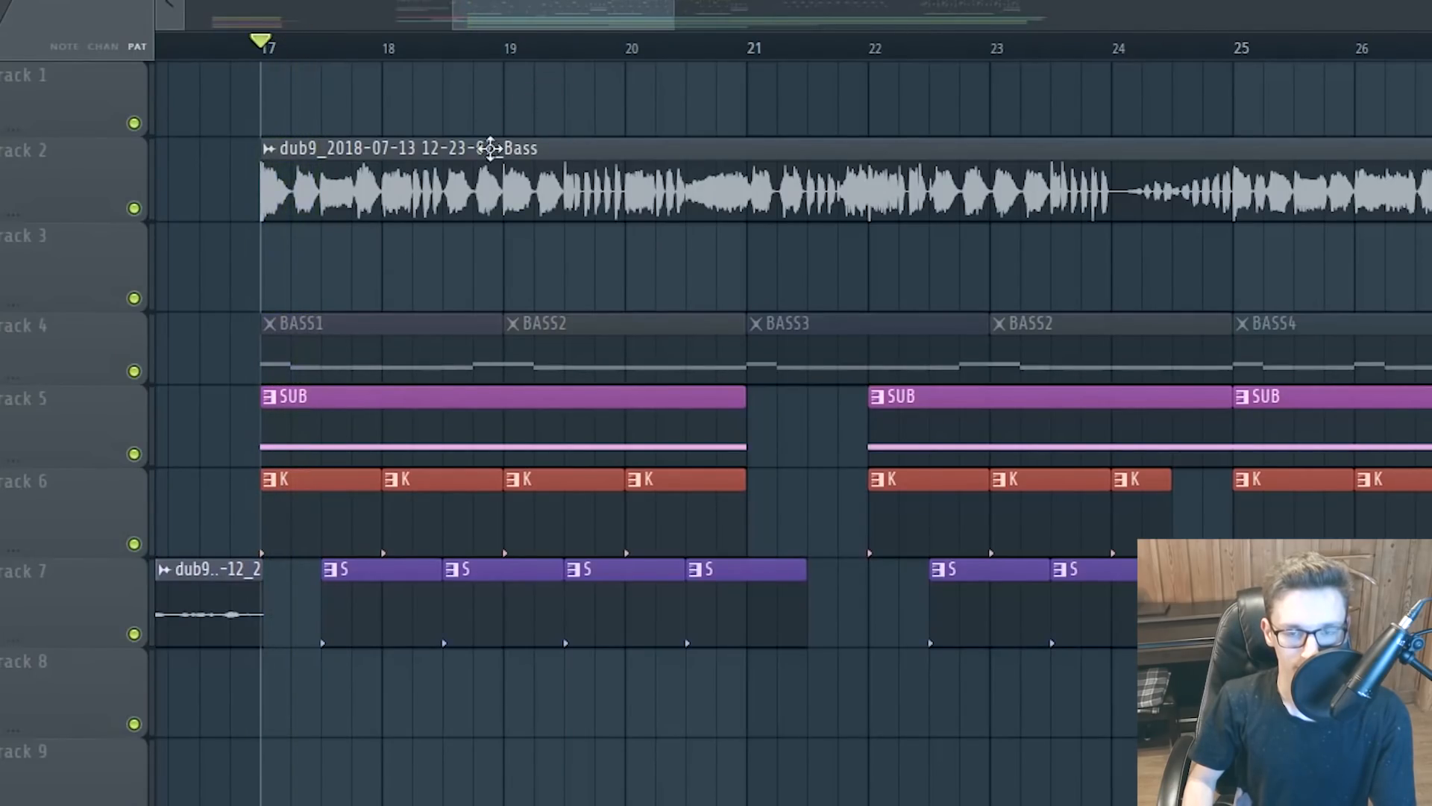
{"action": "key", "text": "F6"}
{"action": "left_click", "coordinate": [208, 289]}
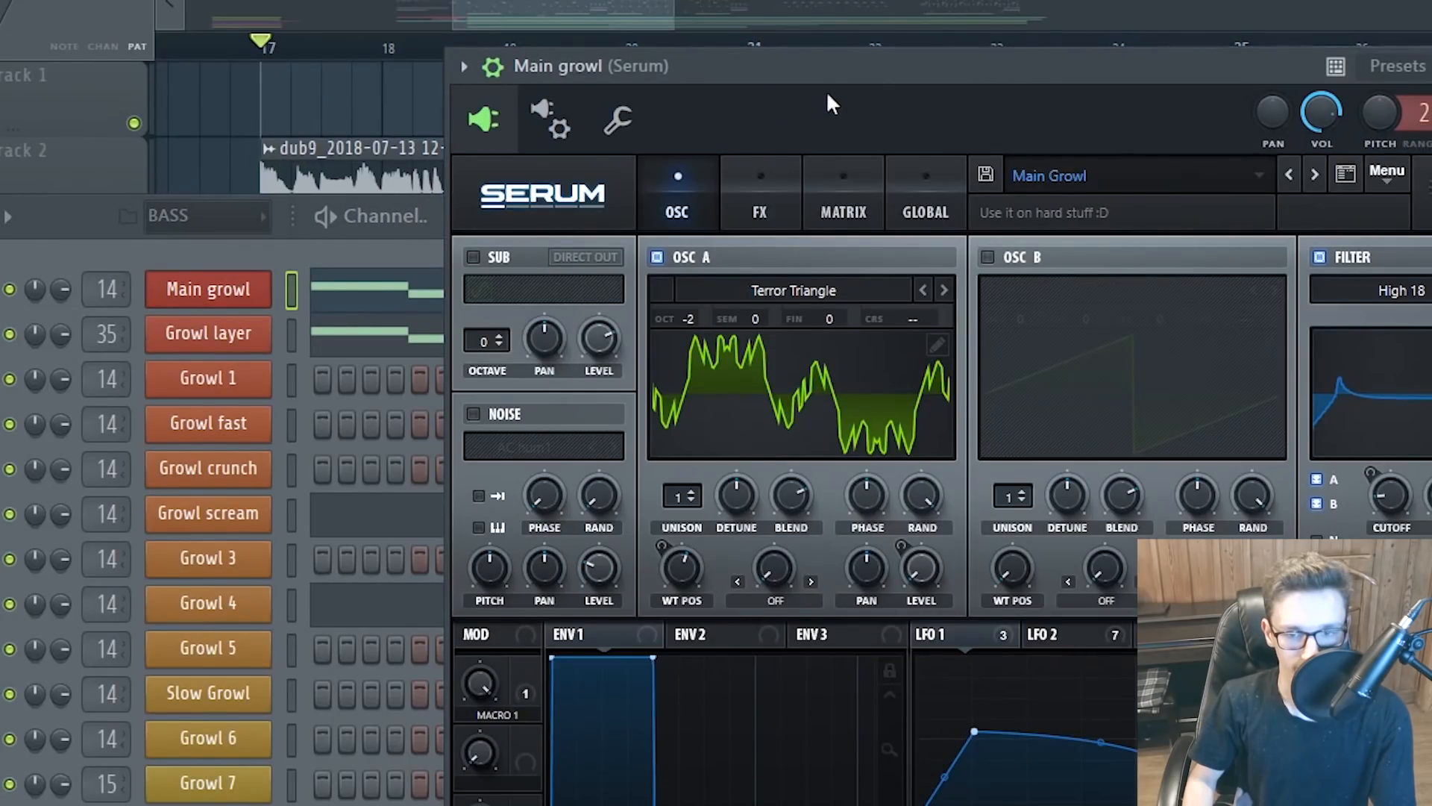
{"action": "left_click_drag", "start_coordinate": [880, 84], "coordinate": [601, 92]}
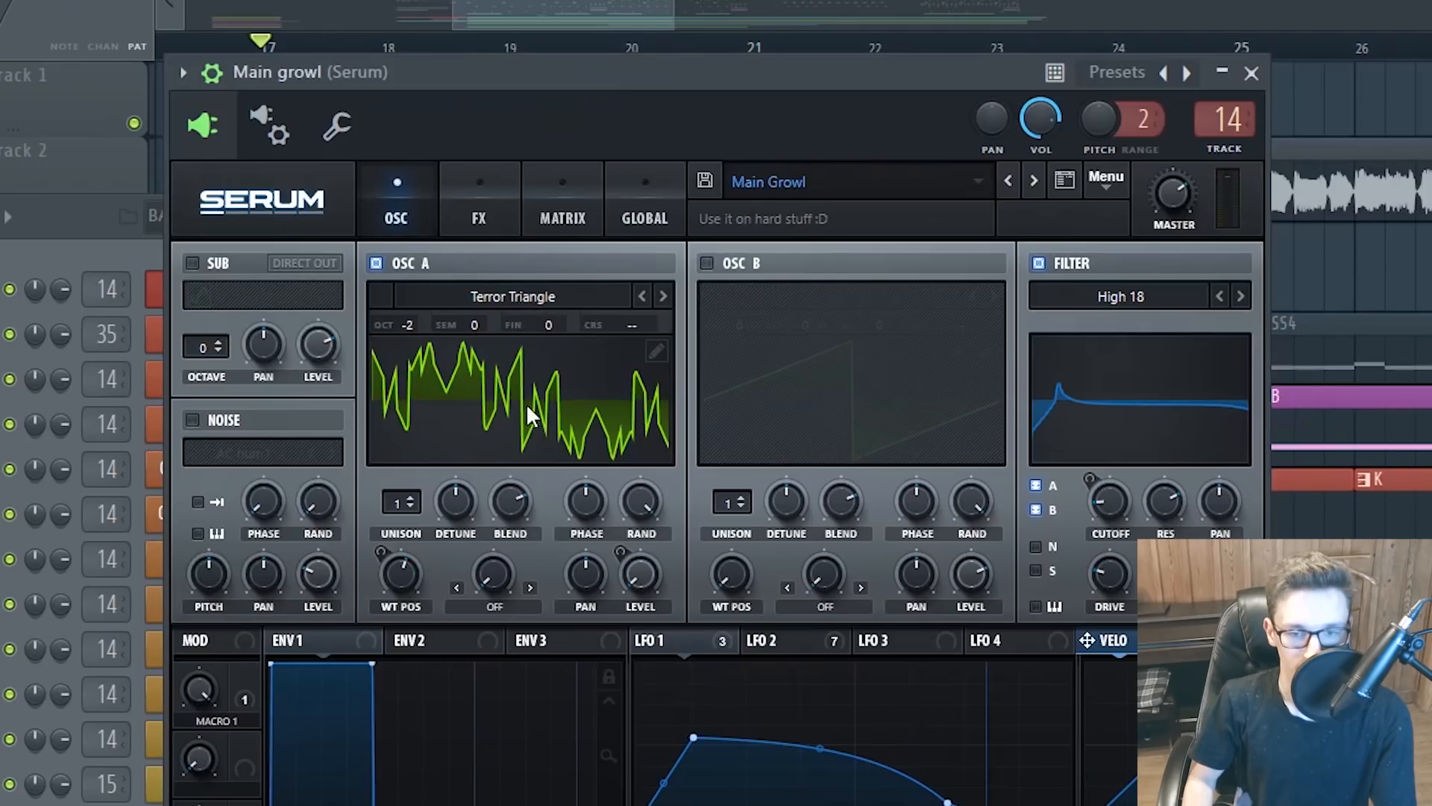
Examine the Main growl's Serum effects chain down to the compressor and return to its oscillator page
{"action": "left_click", "coordinate": [465, 209]}
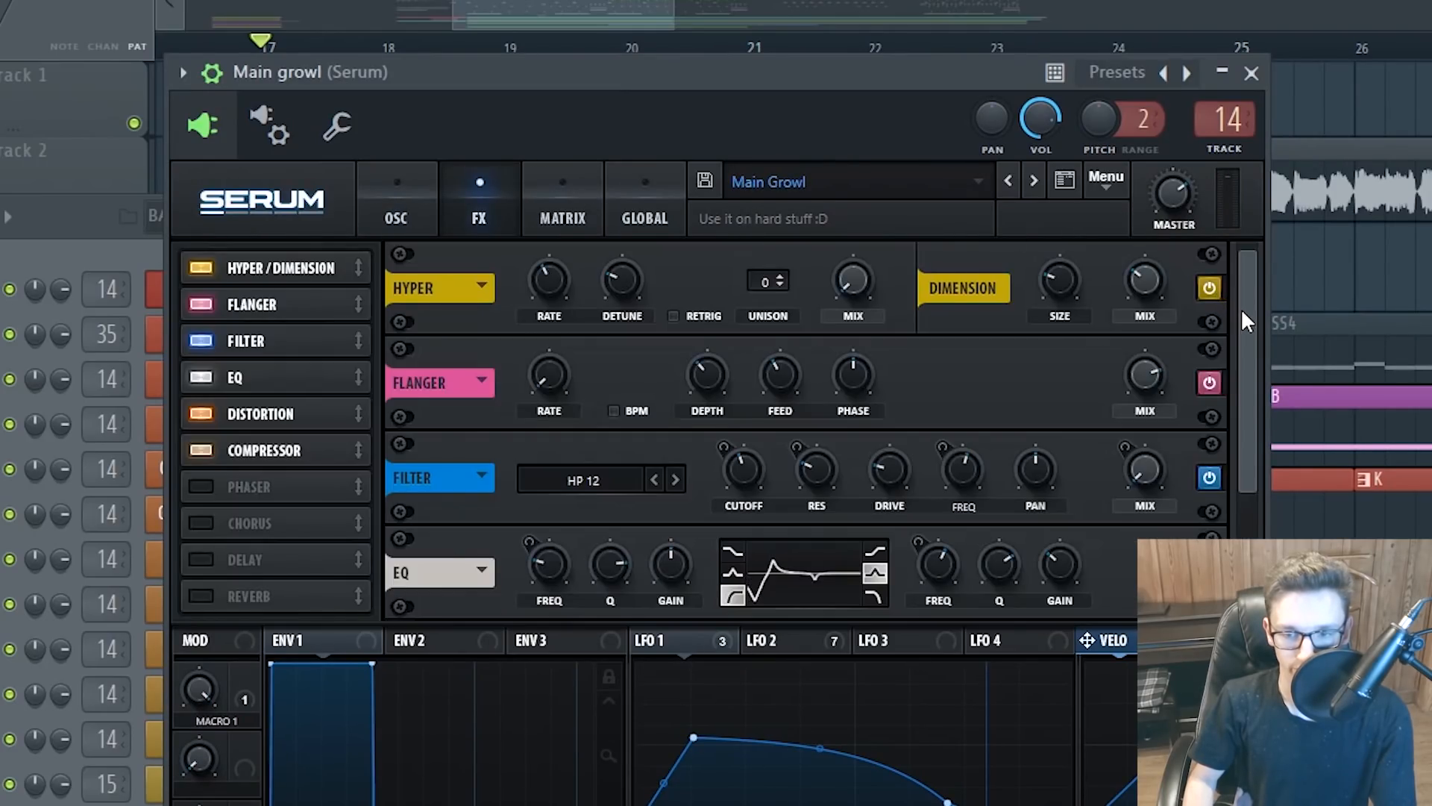
{"action": "left_click_drag", "start_coordinate": [1241, 307], "coordinate": [1238, 424]}
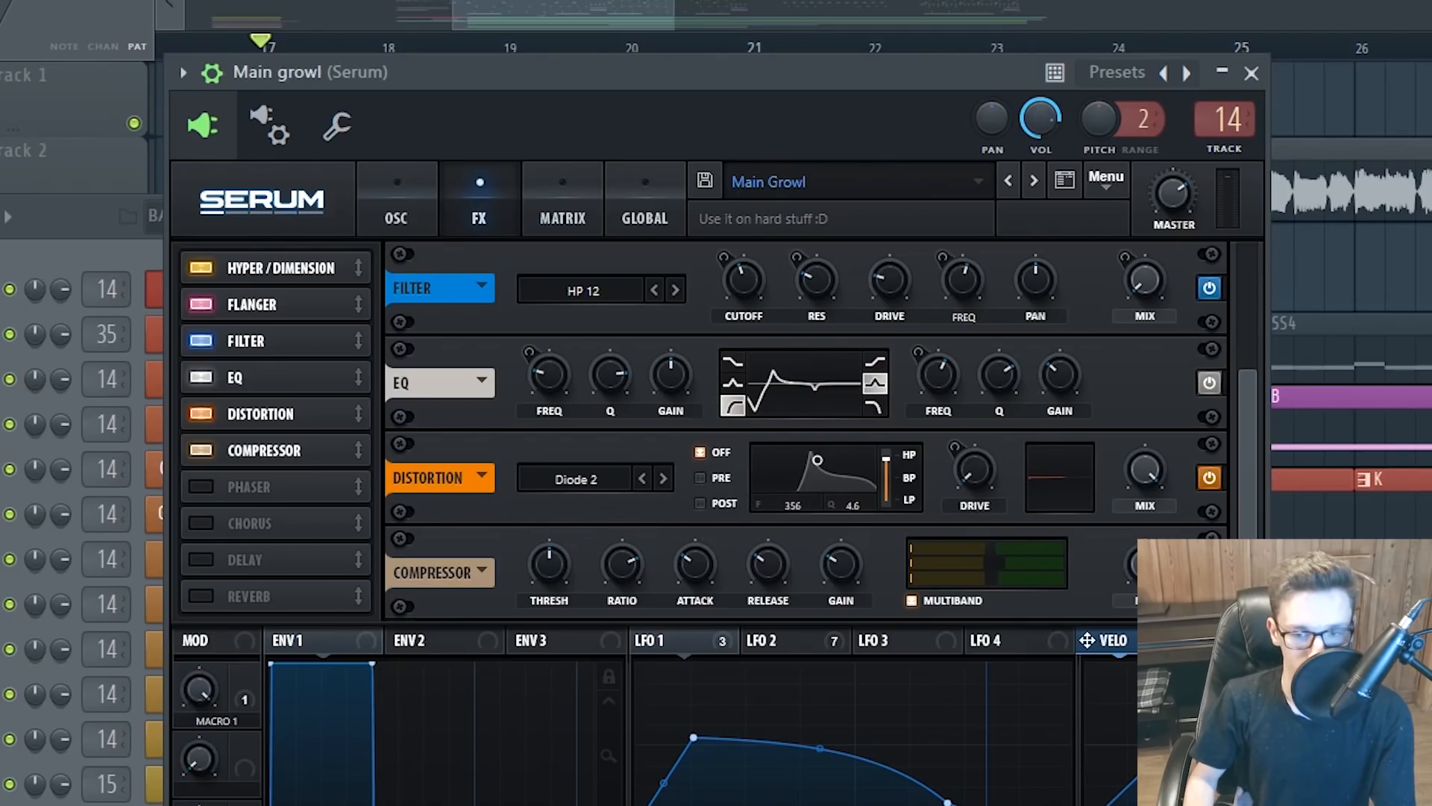
{"action": "scroll", "coordinate": [1219, 430], "scroll_direction": "up", "scroll_amount": 4}
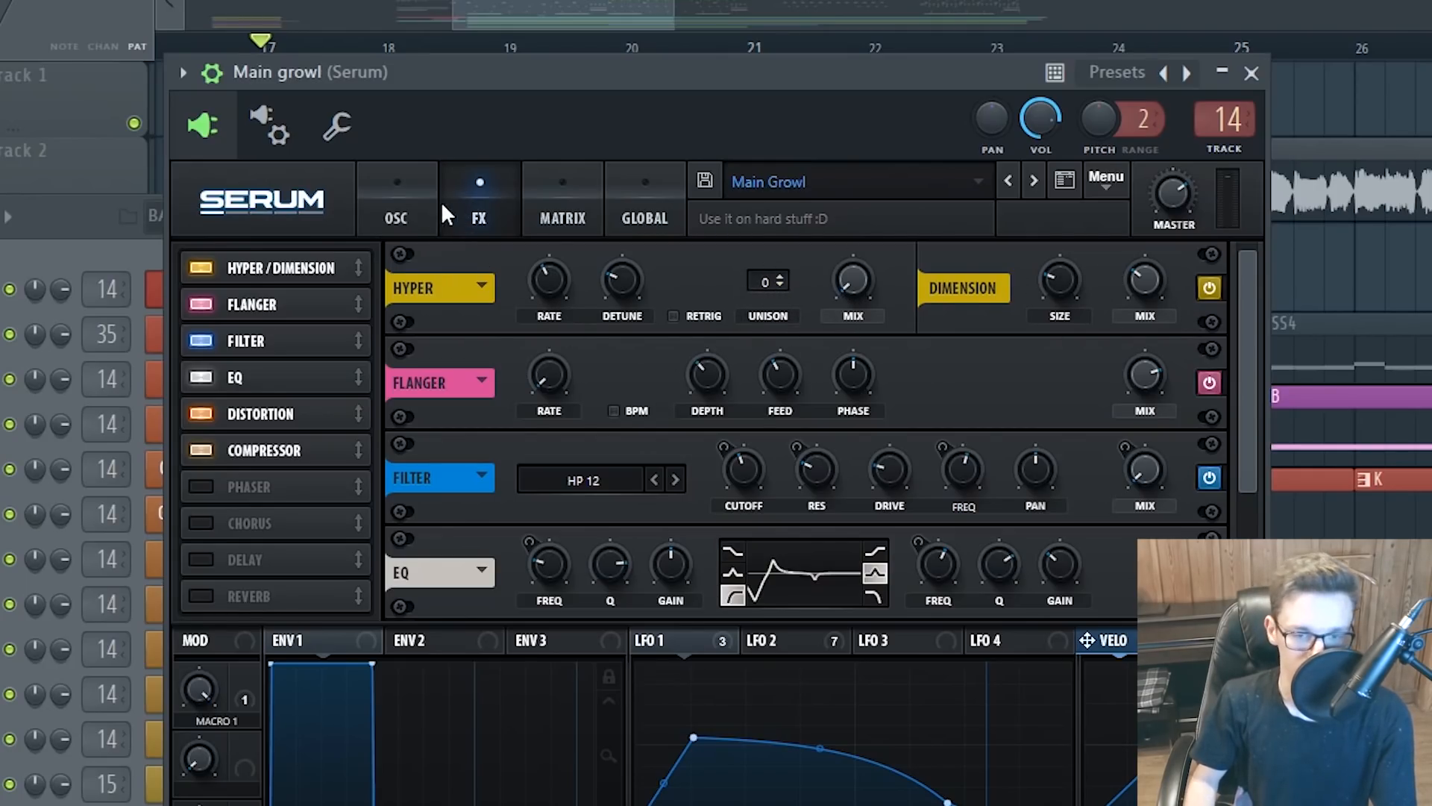
{"action": "left_click", "coordinate": [388, 212]}
View the Growl layer channel's Serum oscillators, then bring the BASS channels back to the front
{"action": "left_click_drag", "start_coordinate": [634, 112], "coordinate": [883, 58]}
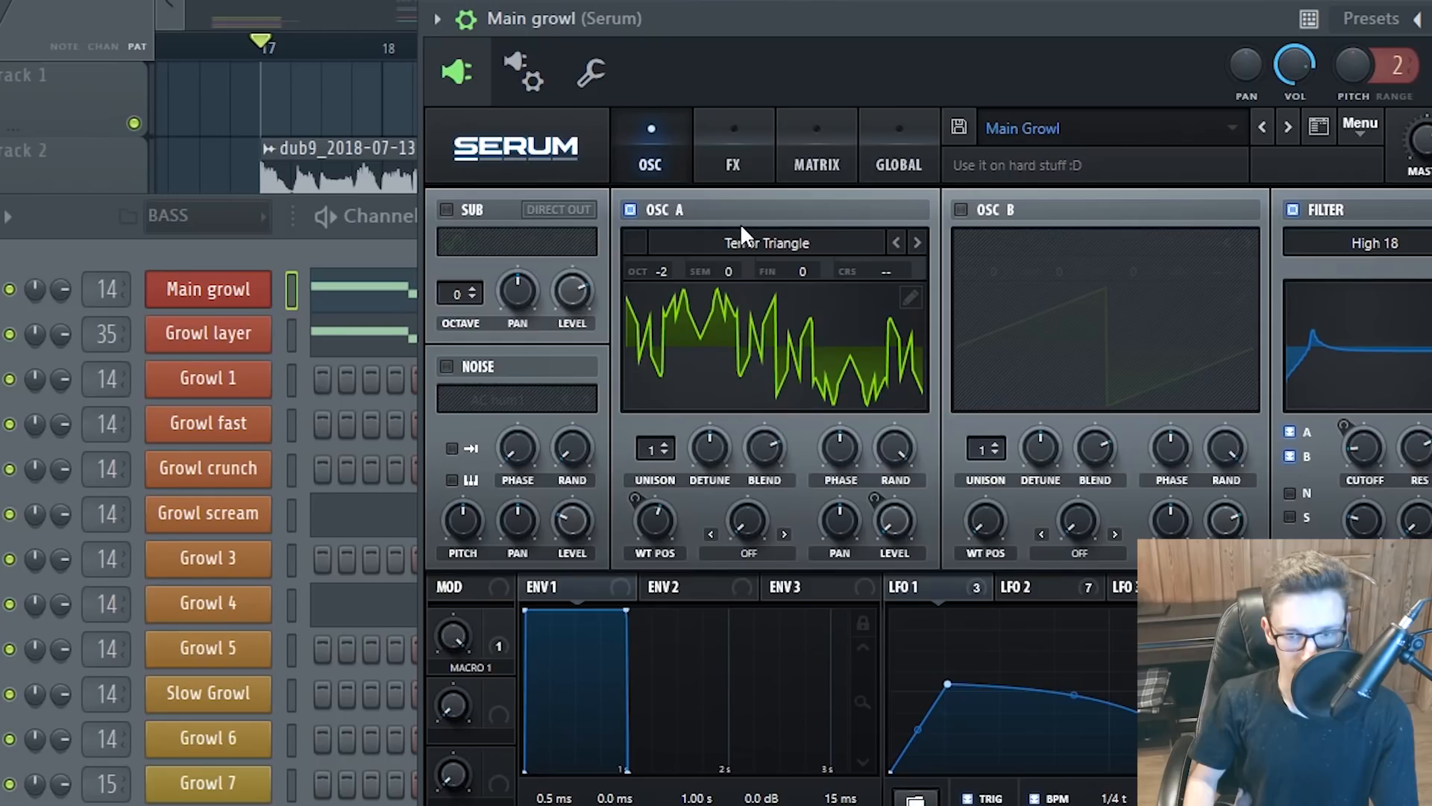
{"action": "key", "text": "Down"}
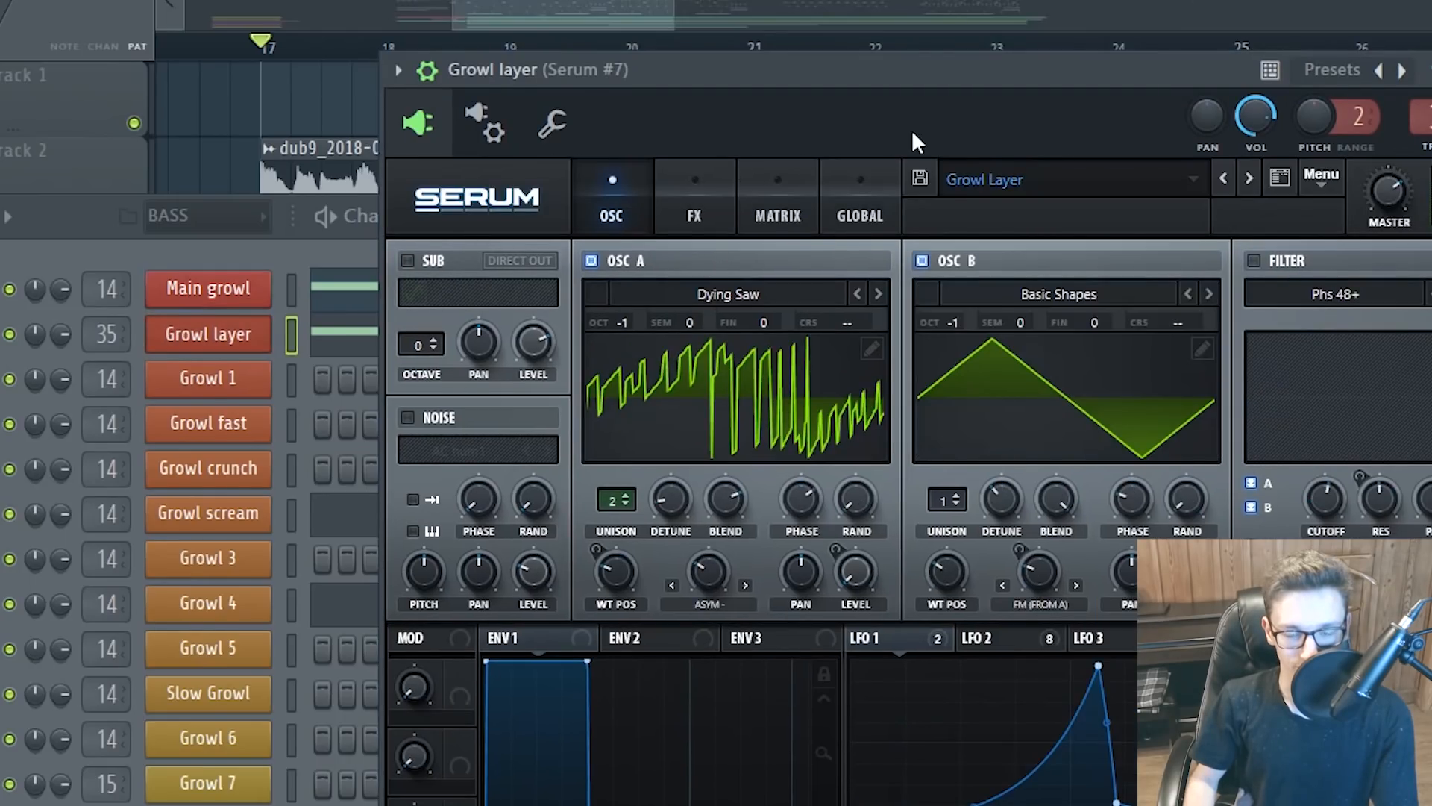
{"action": "left_click_drag", "start_coordinate": [883, 108], "coordinate": [1289, 100]}
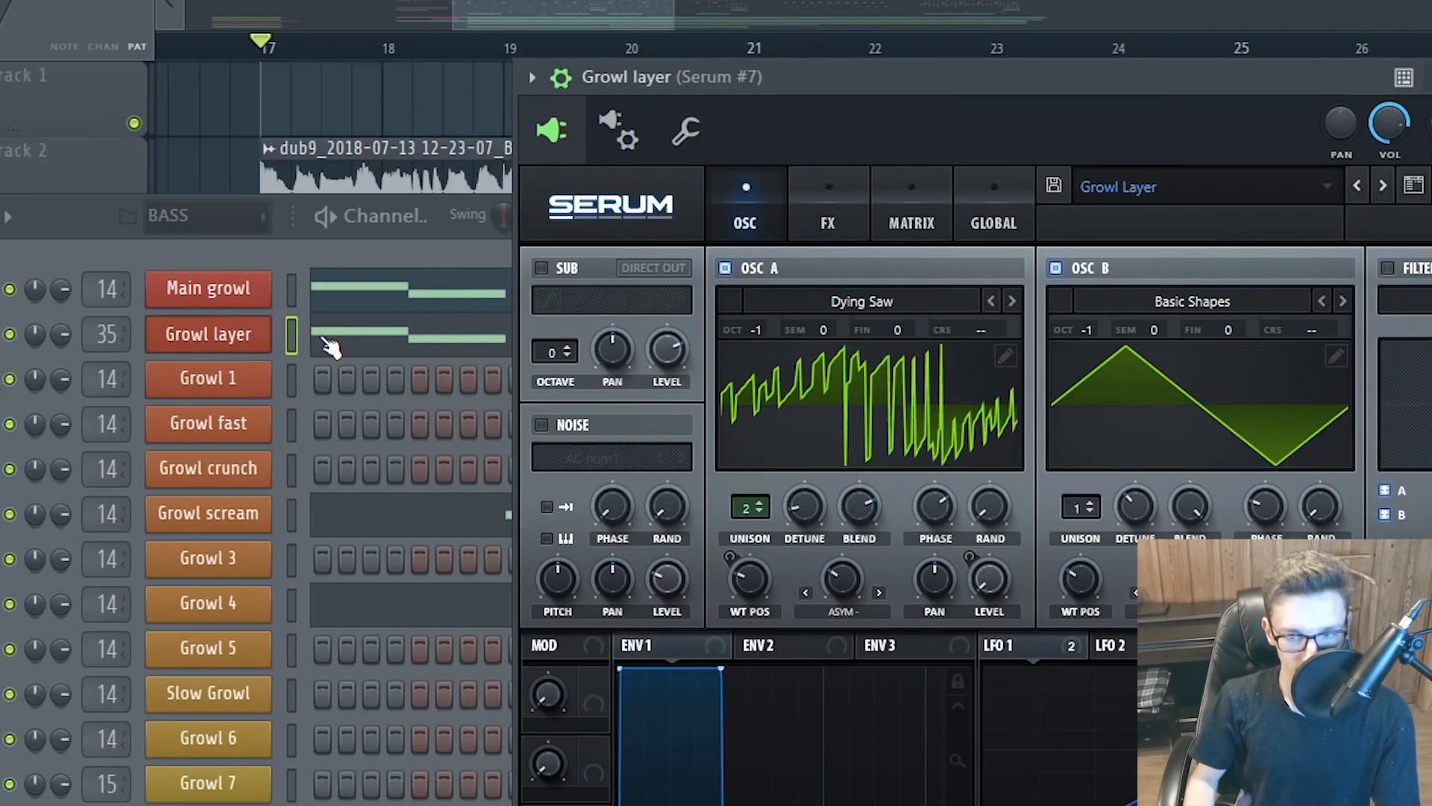
{"action": "left_click", "coordinate": [323, 340]}
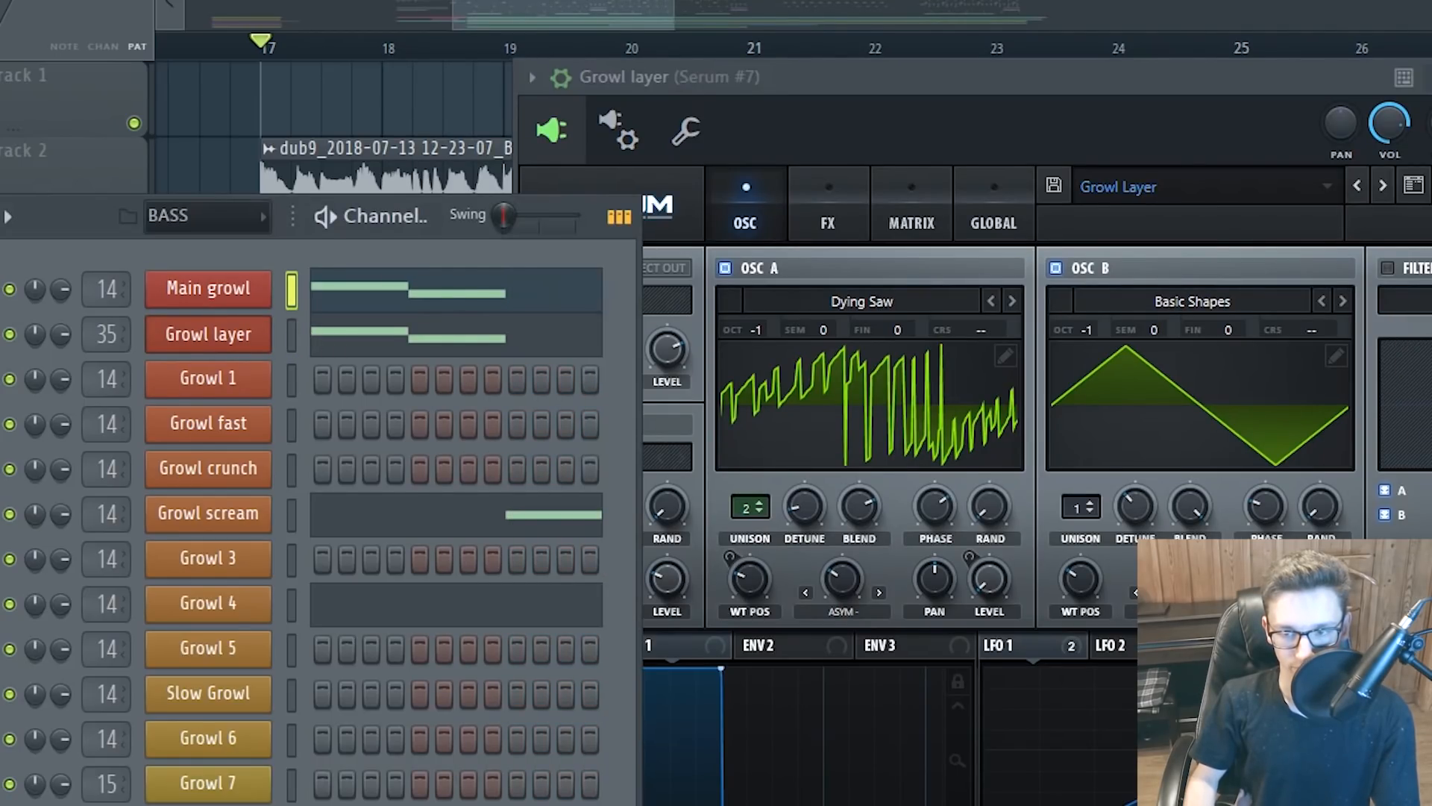
Close the Growl layer's Serum plugin and look over the drop's bass, sub, kick and snare clips from bar 17 in the playlist
{"action": "left_click", "coordinate": [1430, 78]}
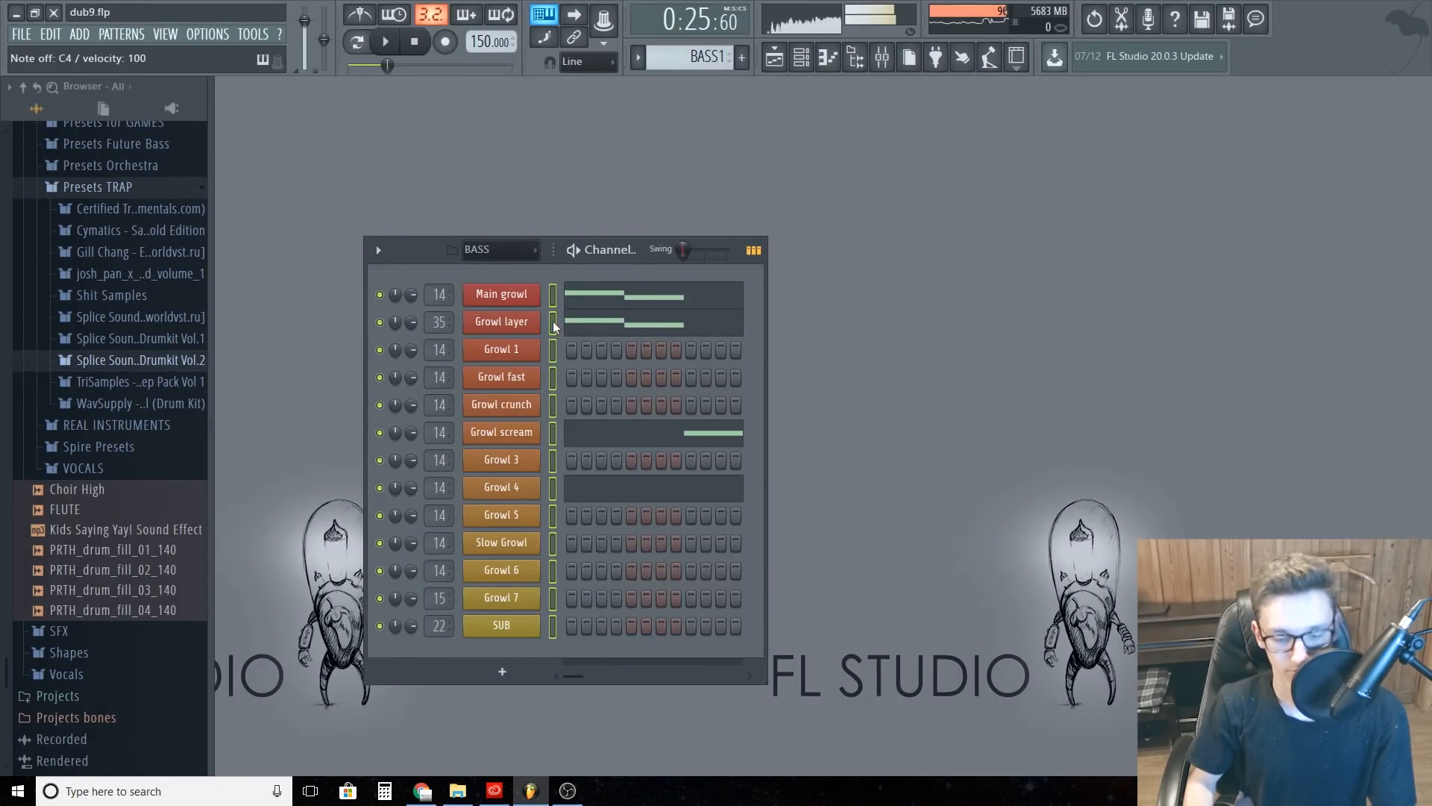
{"action": "left_click", "coordinate": [553, 322]}
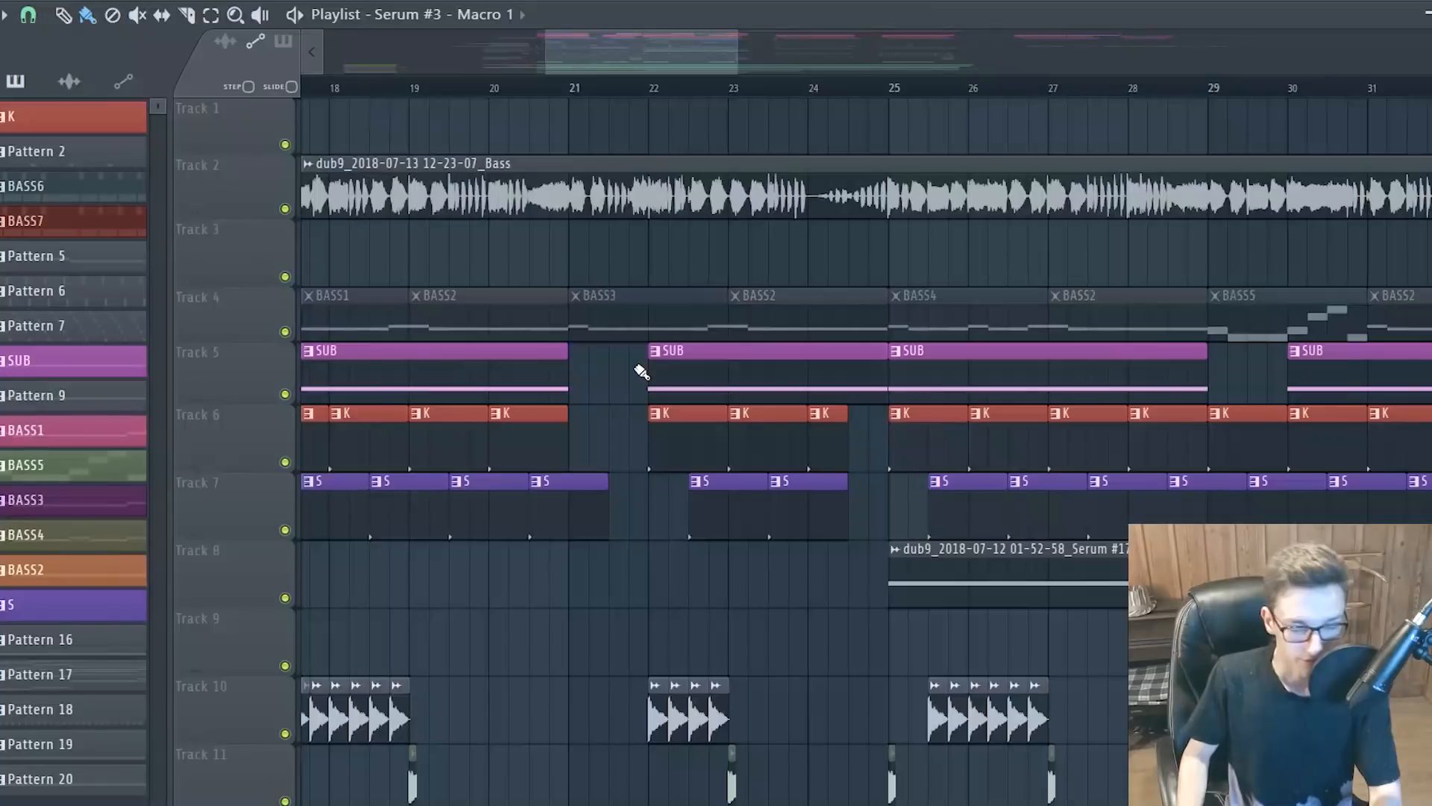
{"action": "scroll", "coordinate": [885, 454], "scroll_direction": "down", "scroll_amount": 3}
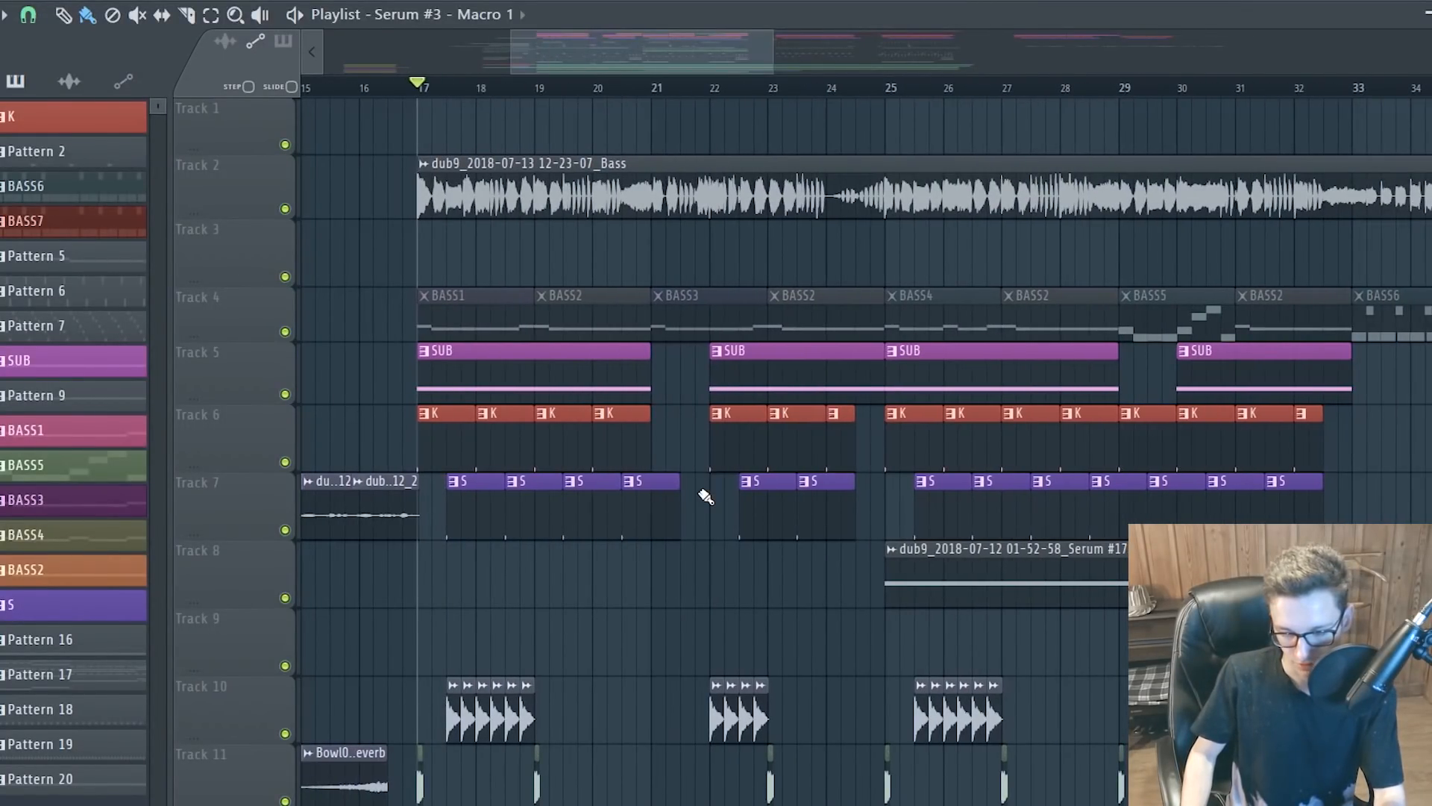
{"action": "scroll", "coordinate": [705, 497], "scroll_direction": "down", "scroll_amount": 4}
{"action": "scroll", "coordinate": [649, 550], "scroll_direction": "up", "scroll_amount": 4}
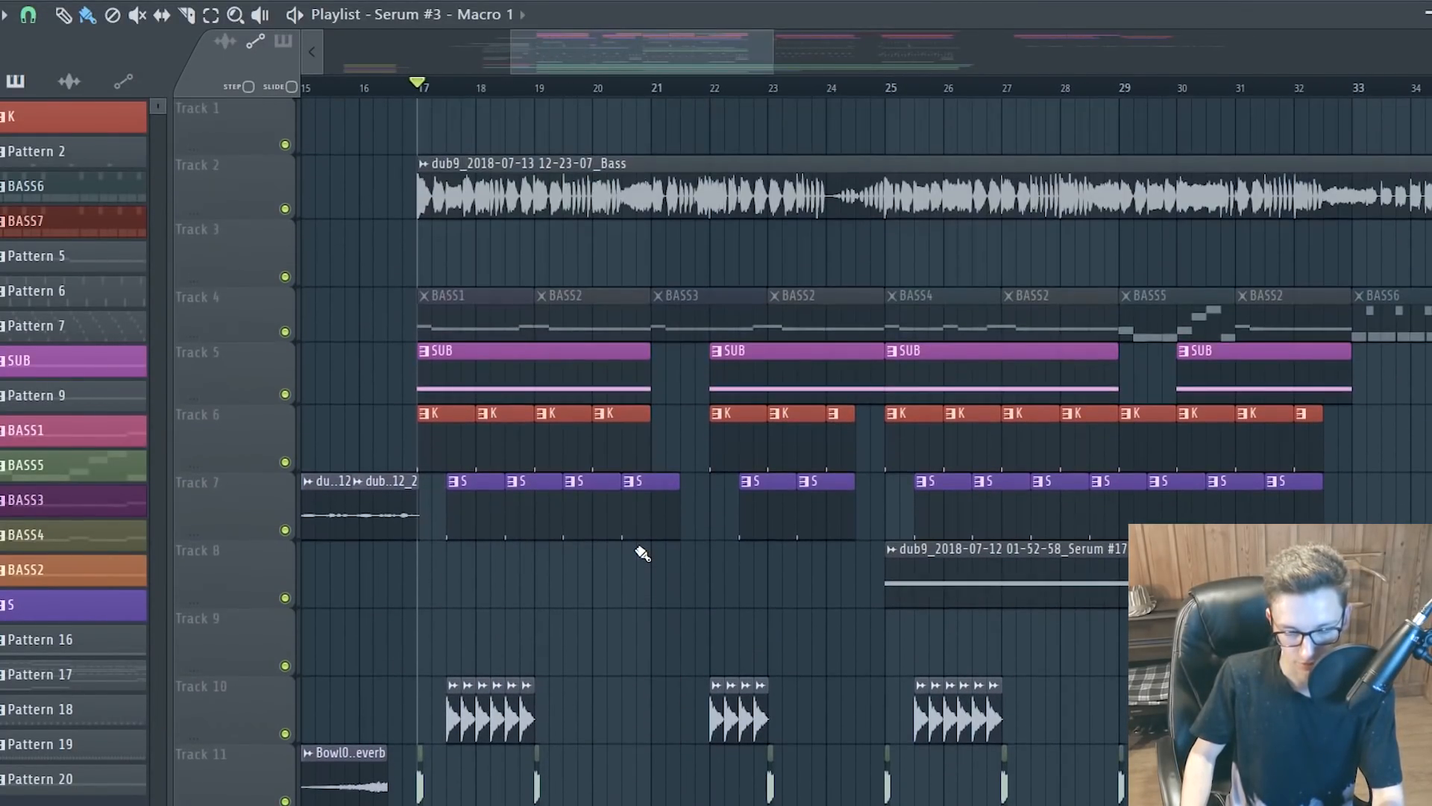
{"action": "scroll", "coordinate": [530, 556], "scroll_direction": "up", "scroll_amount": 3}
{"action": "scroll", "coordinate": [442, 432], "scroll_direction": "down", "scroll_amount": 1}
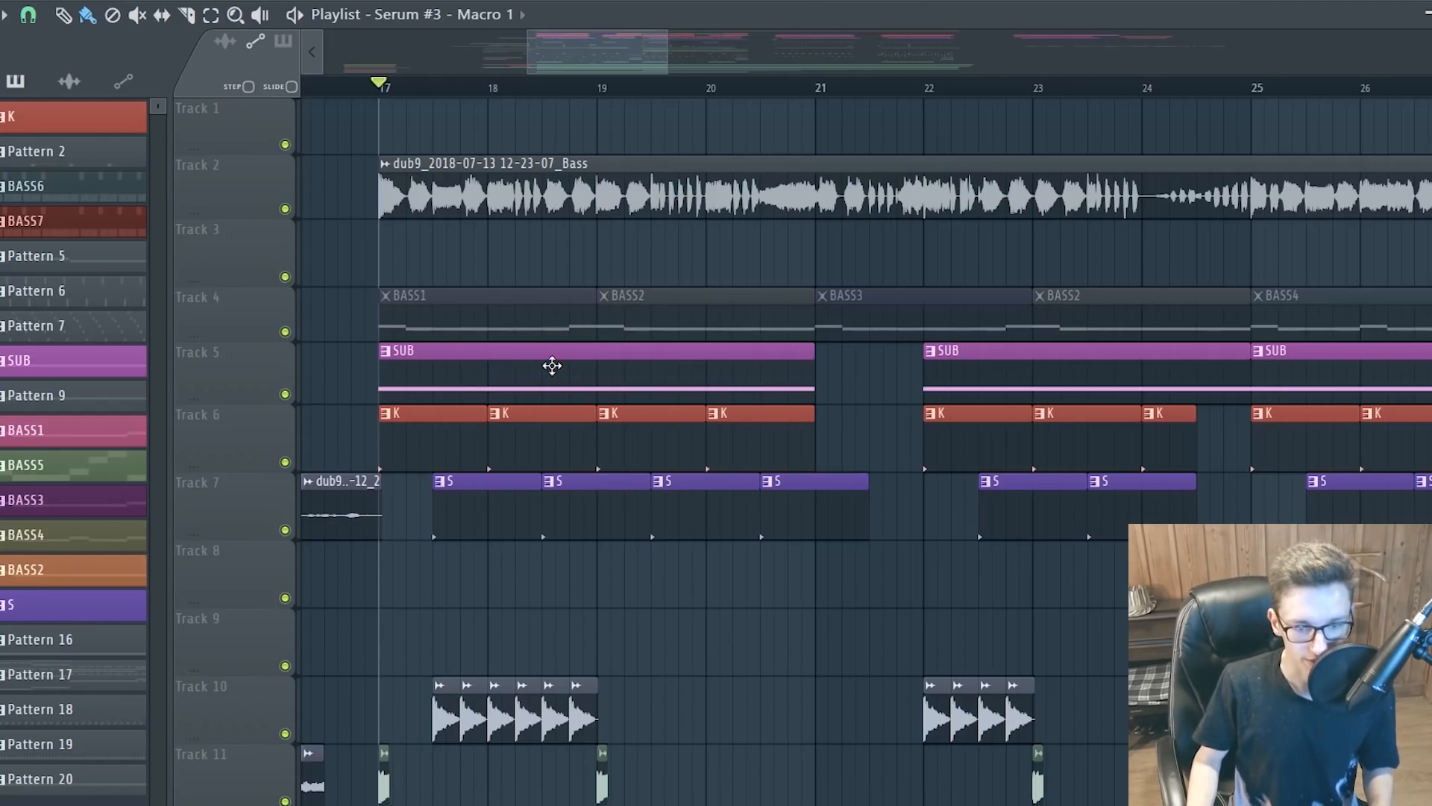
Open the SUB pattern on Track 5, view the wn channel's long note in the piano roll, and return to the playlist
{"action": "double_click", "coordinate": [549, 371]}
{"action": "left_click", "coordinate": [659, 28]}
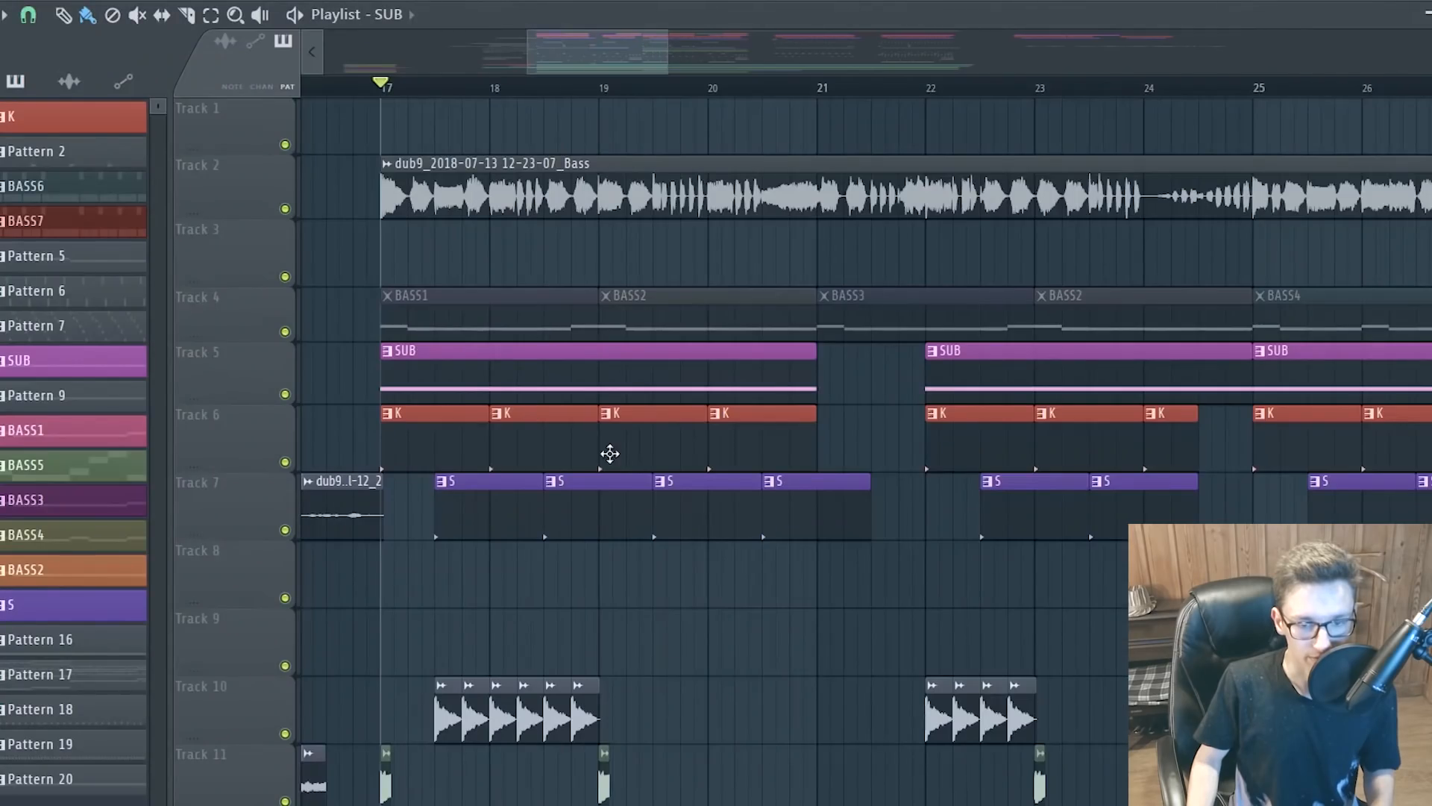
{"action": "double_click", "coordinate": [568, 372]}
{"action": "left_click", "coordinate": [1406, 108]}
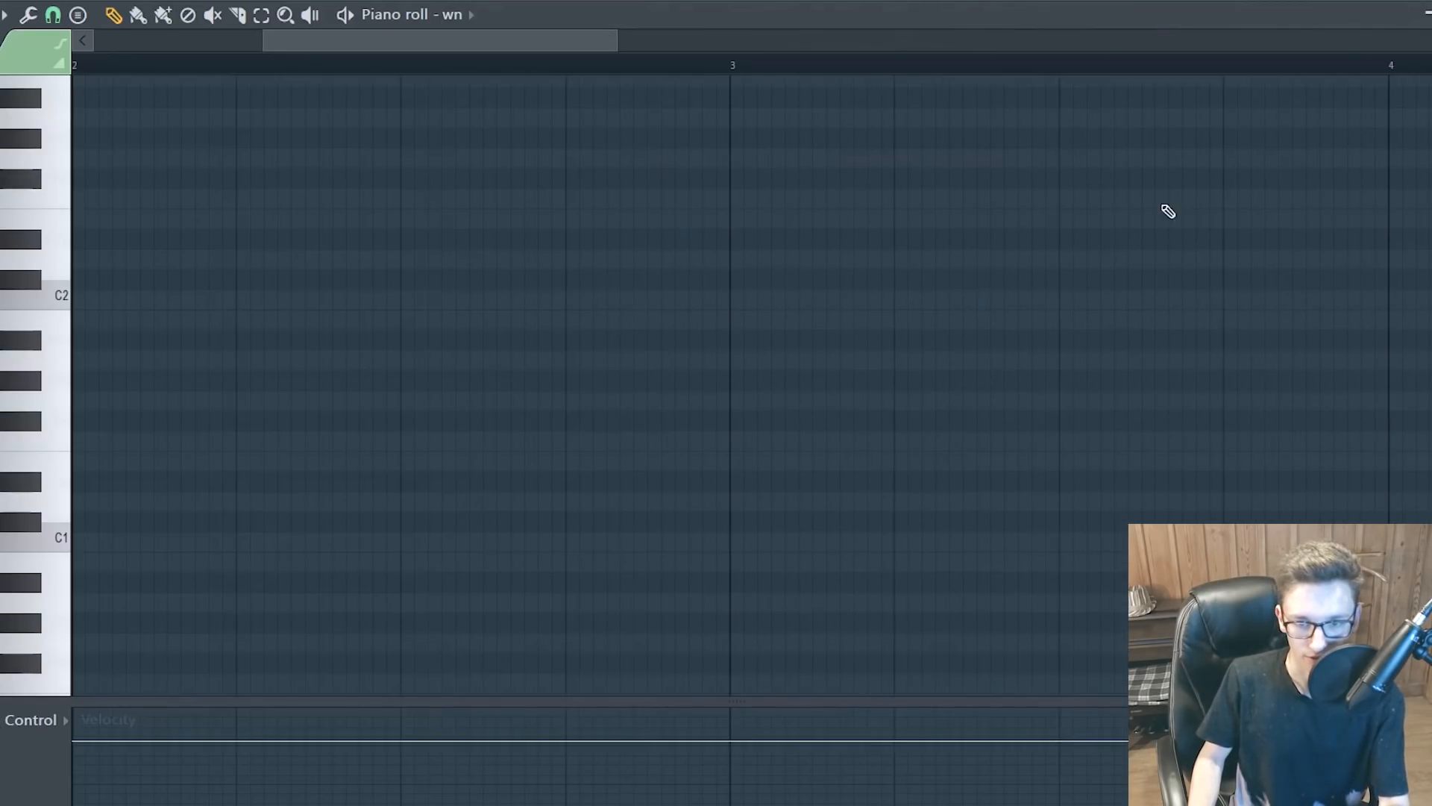
{"action": "scroll", "coordinate": [781, 389], "scroll_direction": "down", "scroll_amount": 1}
{"action": "scroll", "coordinate": [779, 387], "scroll_direction": "down", "scroll_amount": 3}
{"action": "scroll", "coordinate": [719, 445], "scroll_direction": "up", "scroll_amount": 6}
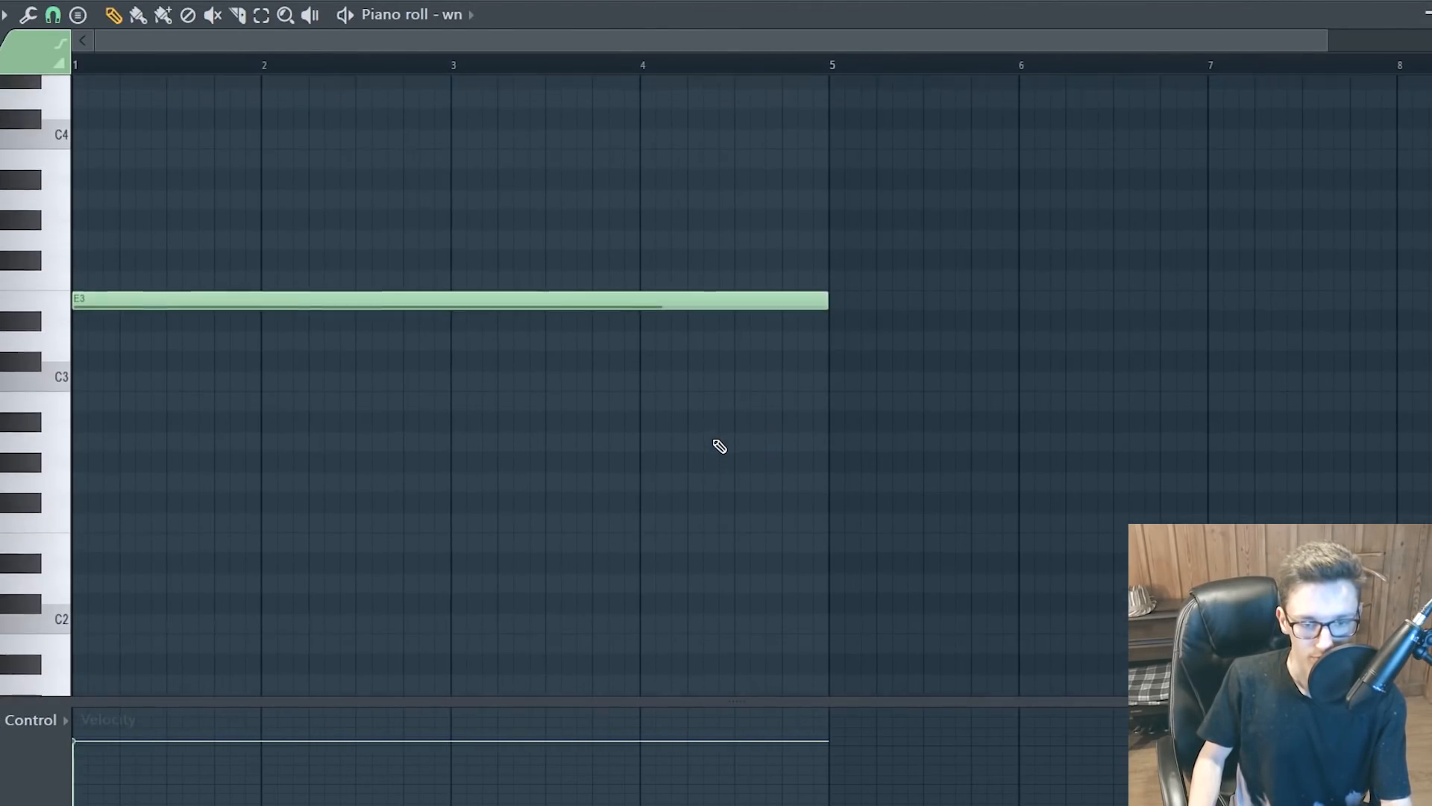
{"action": "scroll", "coordinate": [276, 554], "scroll_direction": "up", "scroll_amount": 2}
{"action": "key", "text": "F5"}
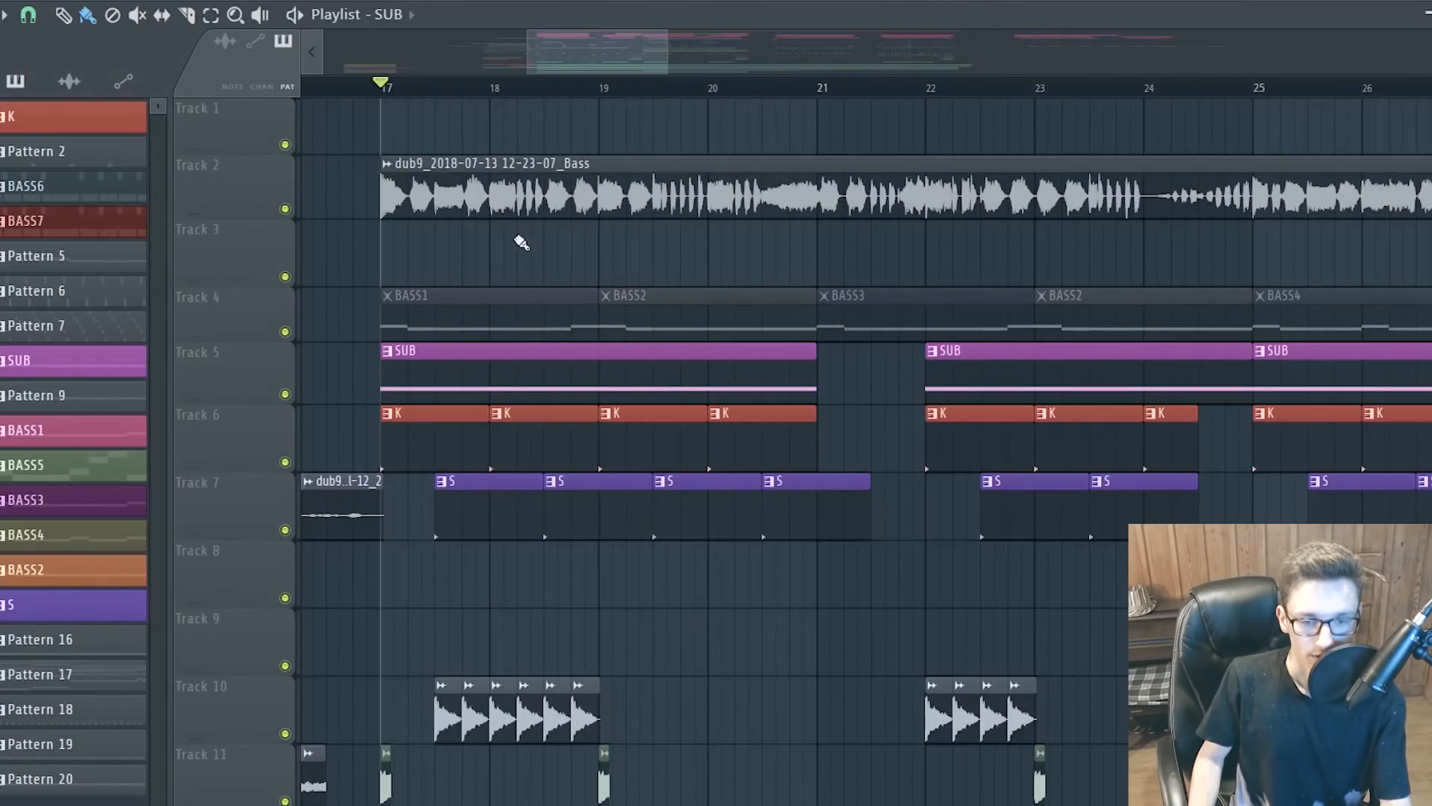
Examine the resampled Bass audio clip on Track 2 and play the drop briefly from bar 17
{"action": "scroll", "coordinate": [341, 257], "scroll_direction": "up", "scroll_amount": 2}
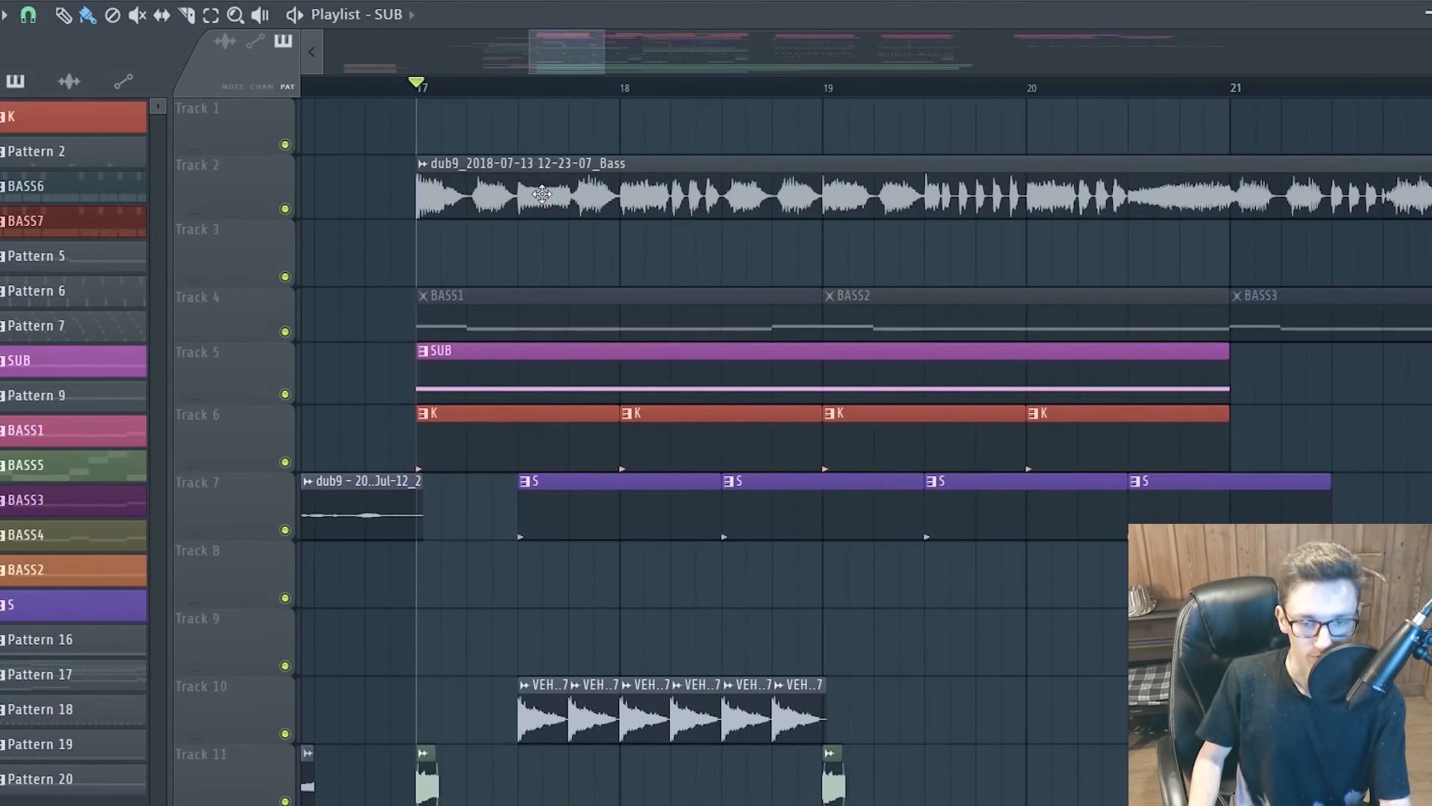
{"action": "scroll", "coordinate": [412, 207], "scroll_direction": "down", "scroll_amount": 2}
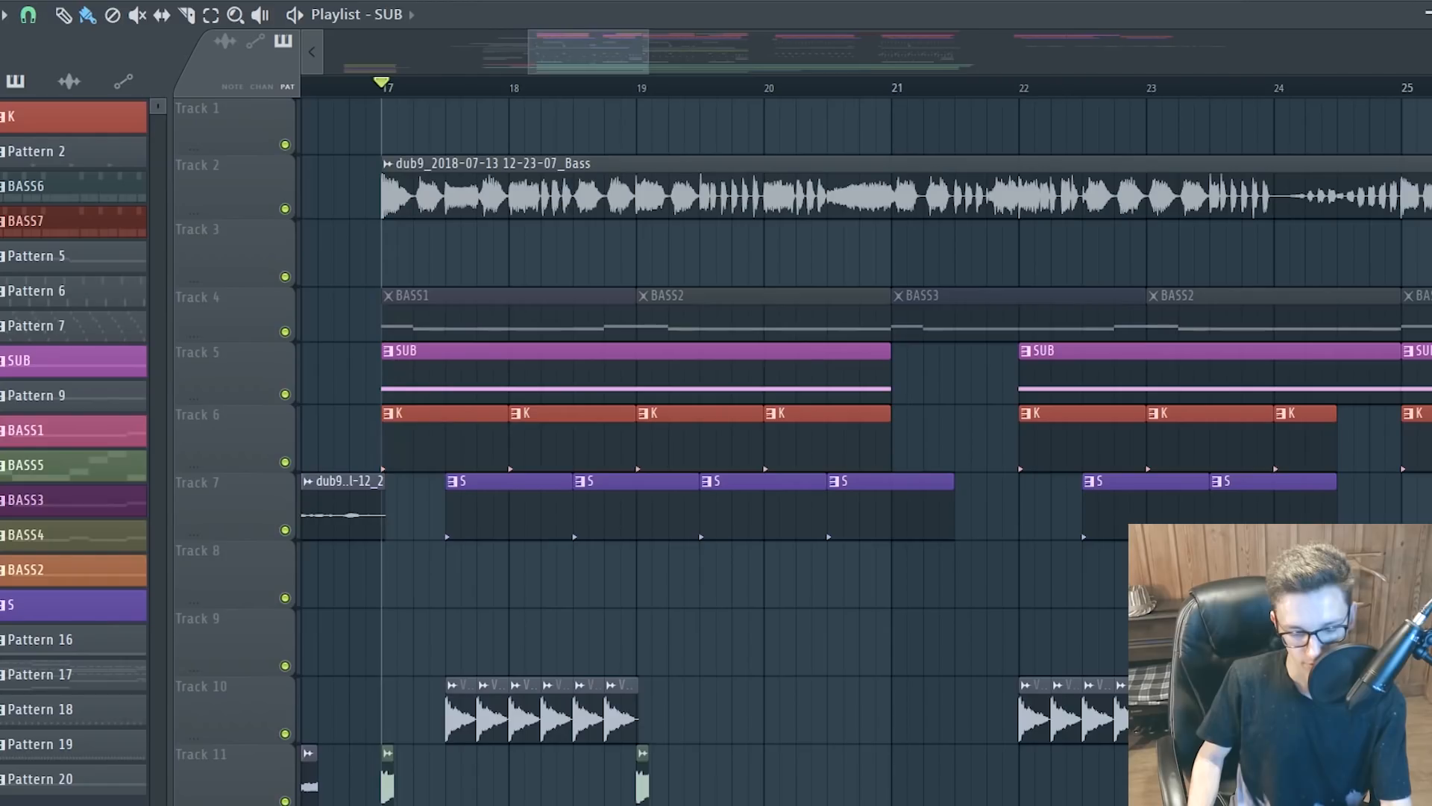
{"action": "key", "text": "space"}
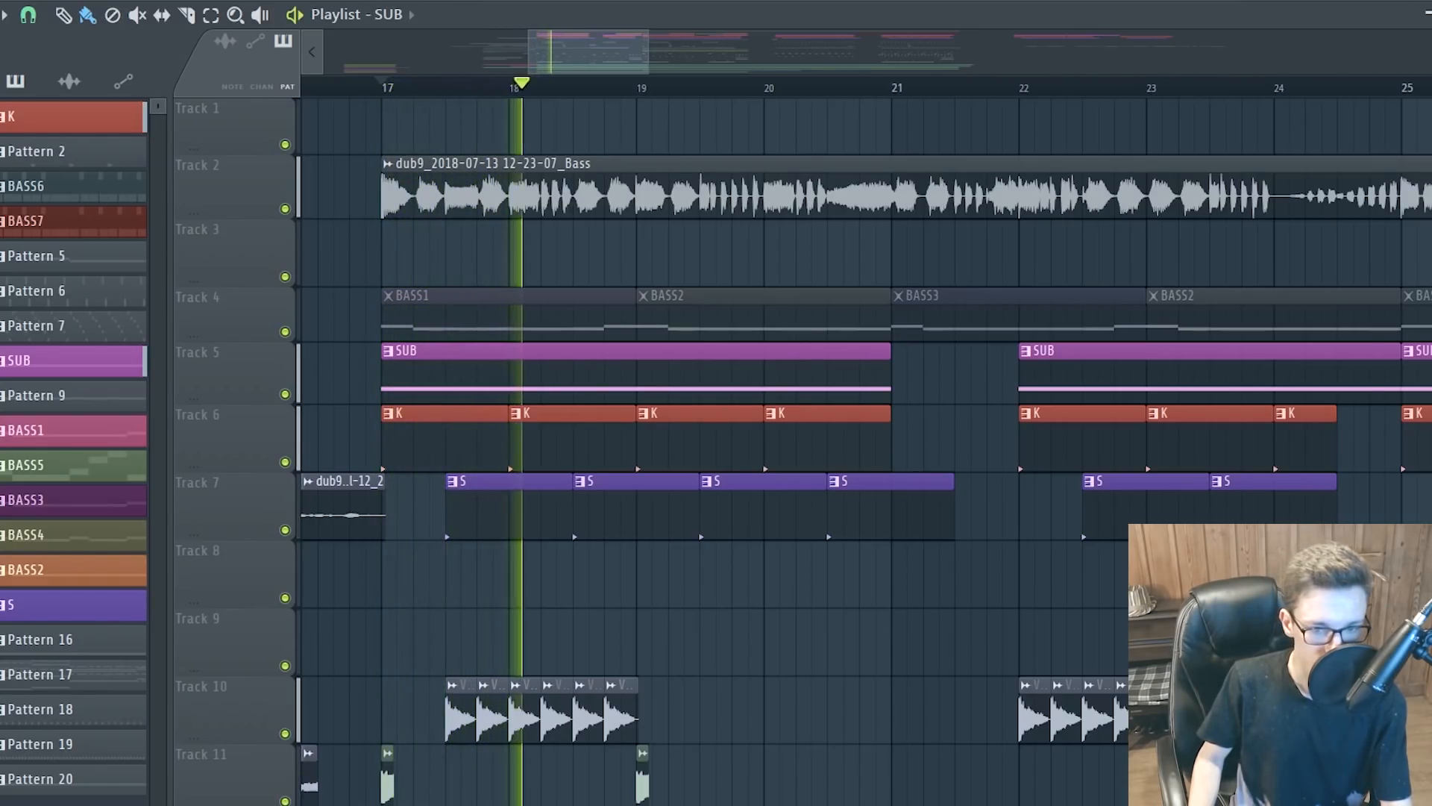
{"action": "key", "text": "space"}
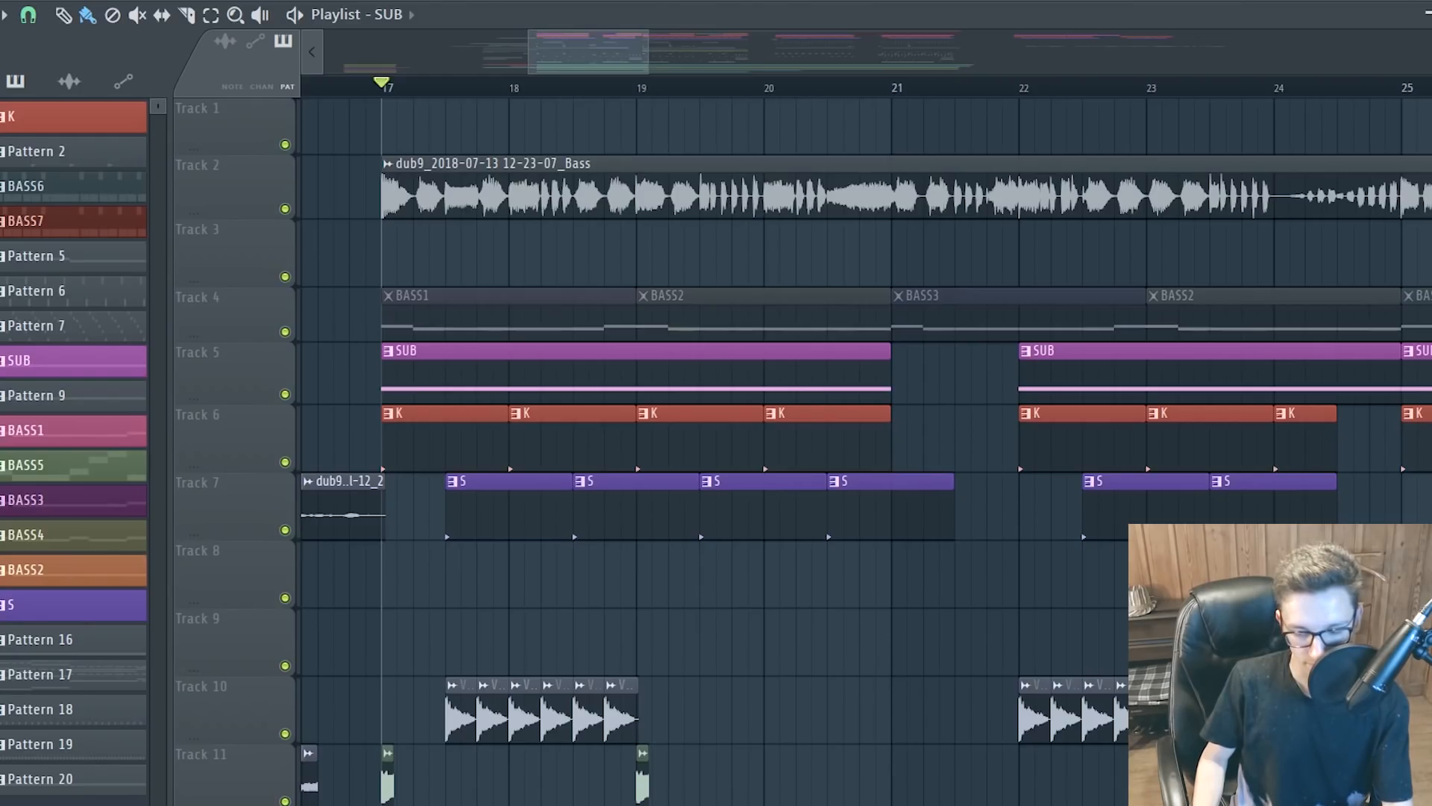
Play the drop's opening with the Serum #7 track's Fruity Balance open to watch its volume respond
{"action": "left_click_drag", "start_coordinate": [1104, 284], "coordinate": [990, 242]}
{"action": "key", "text": "space"}
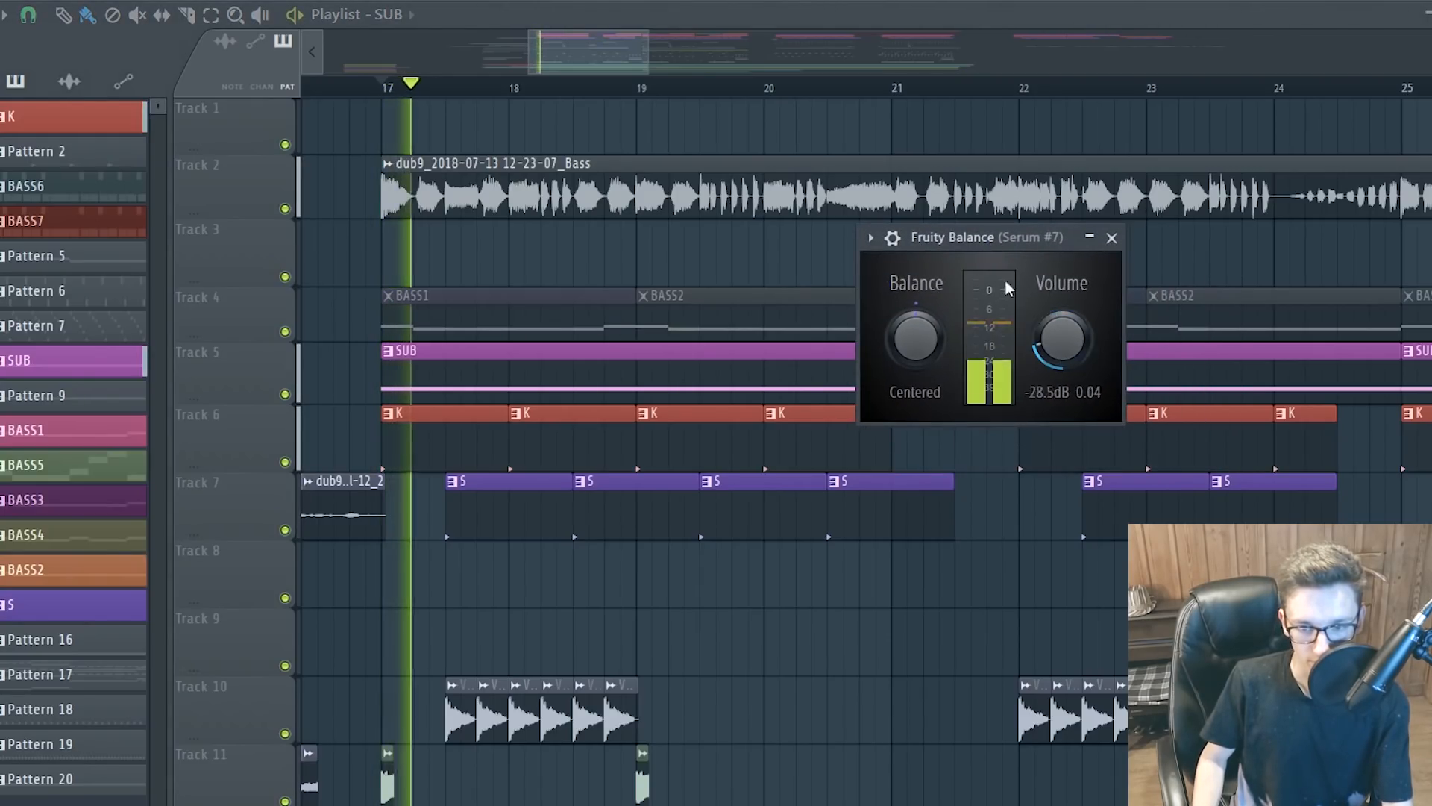
{"action": "key", "text": "space"}
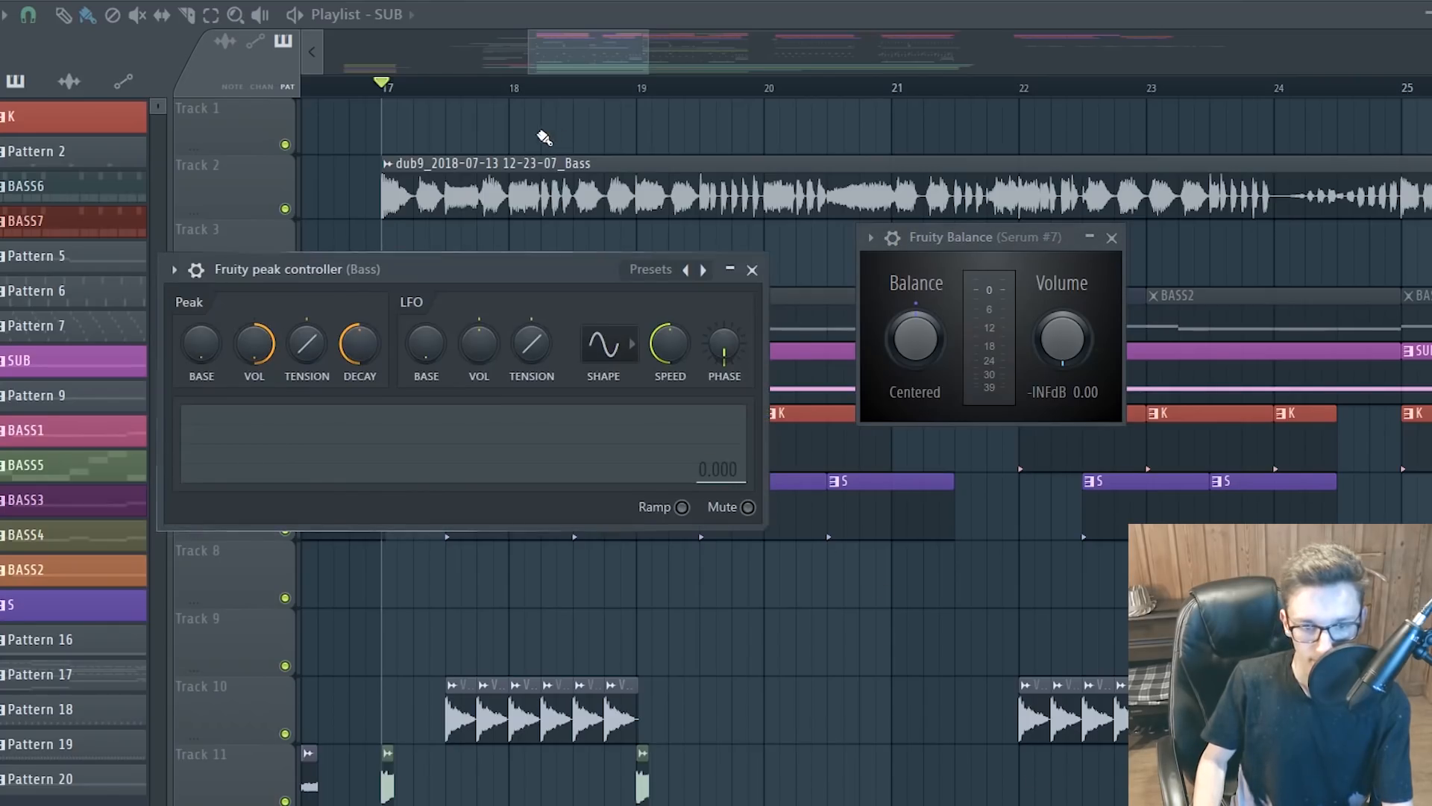
Place the Bass track's Fruity peak controller beside Fruity Balance and replay the drop from bar 17 to compare the peak curve with the volume
{"action": "left_click_drag", "start_coordinate": [483, 271], "coordinate": [568, 372]}
{"action": "key", "text": "space"}
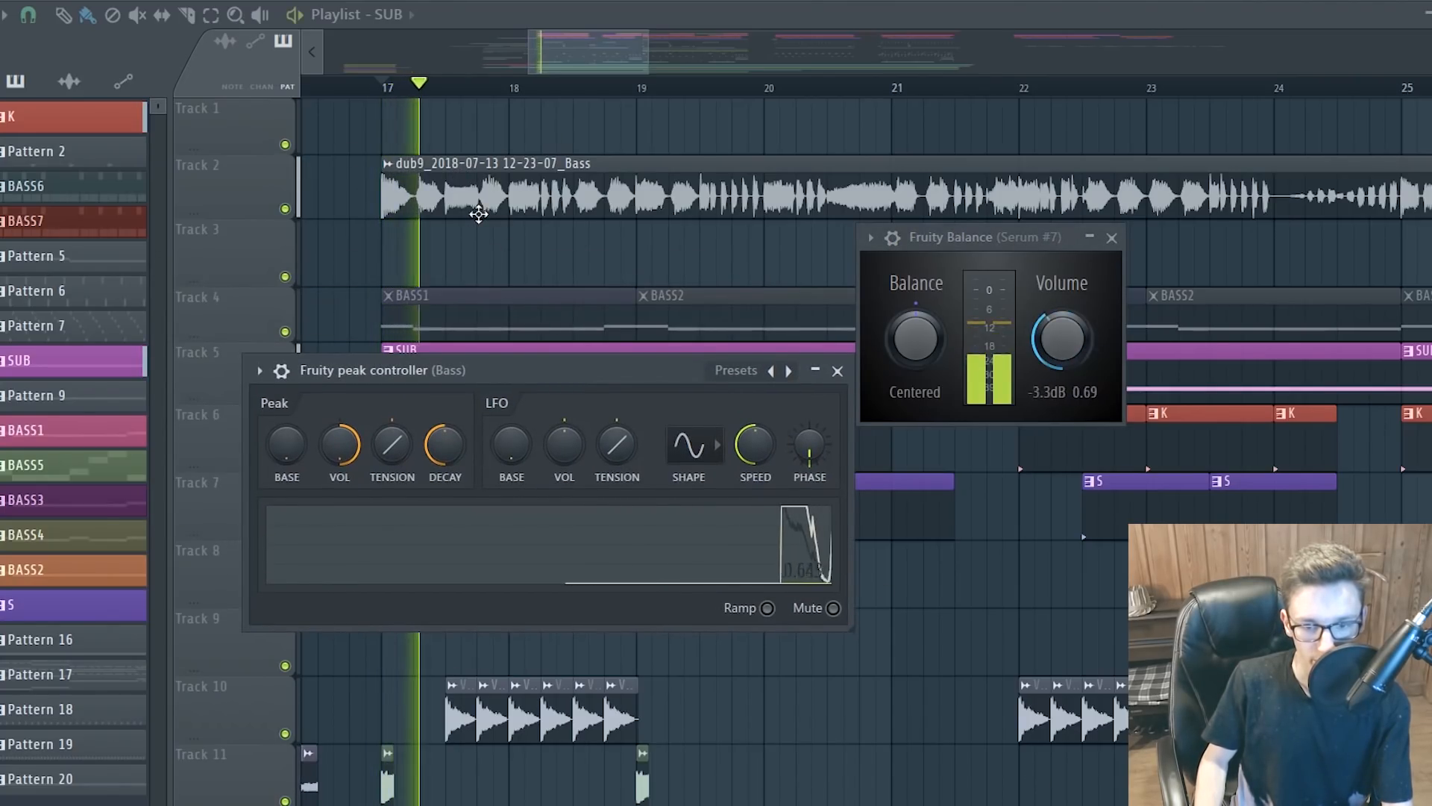
{"action": "key", "text": "space"}
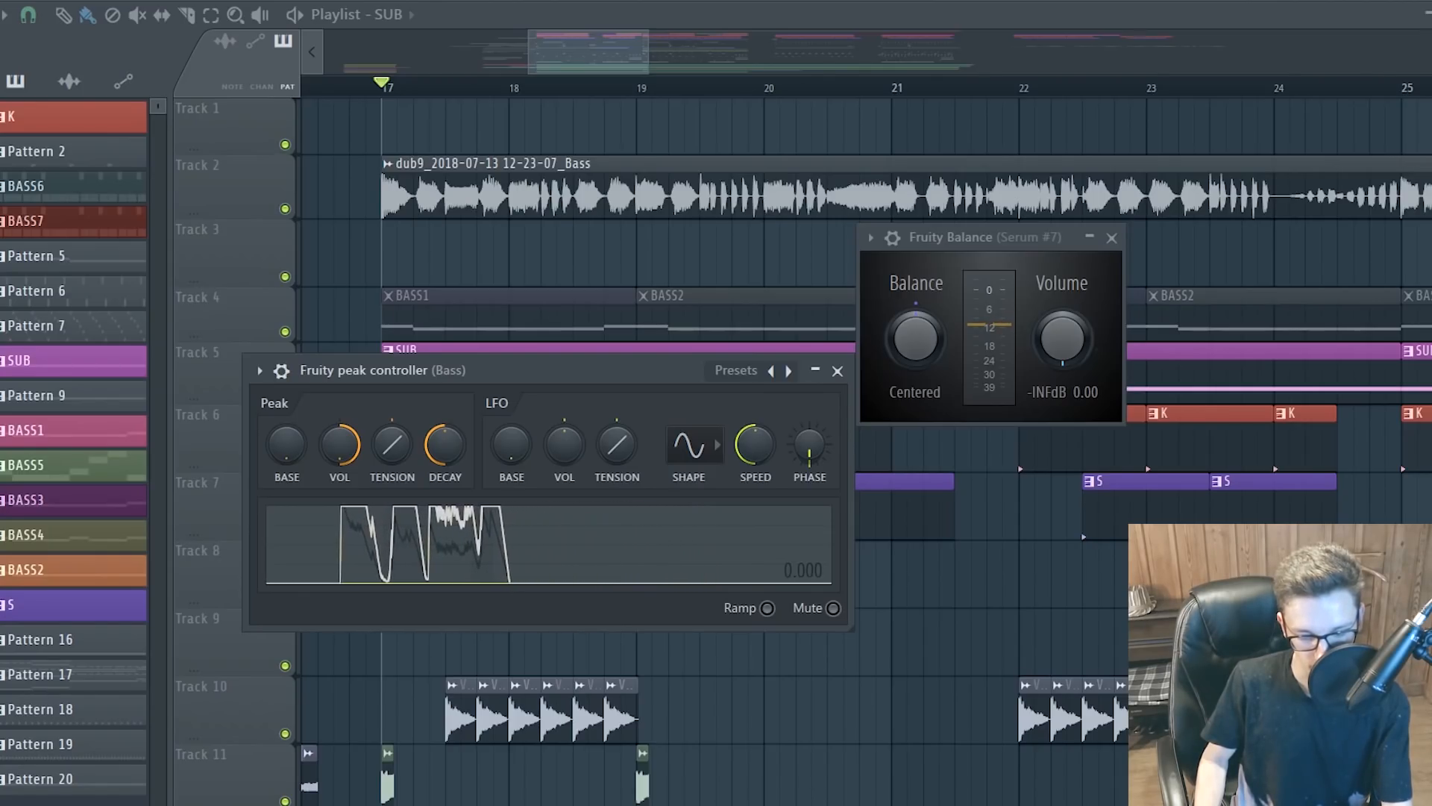
{"action": "key", "text": "space"}
{"action": "key", "text": "space"}
{"action": "key", "text": "space"}
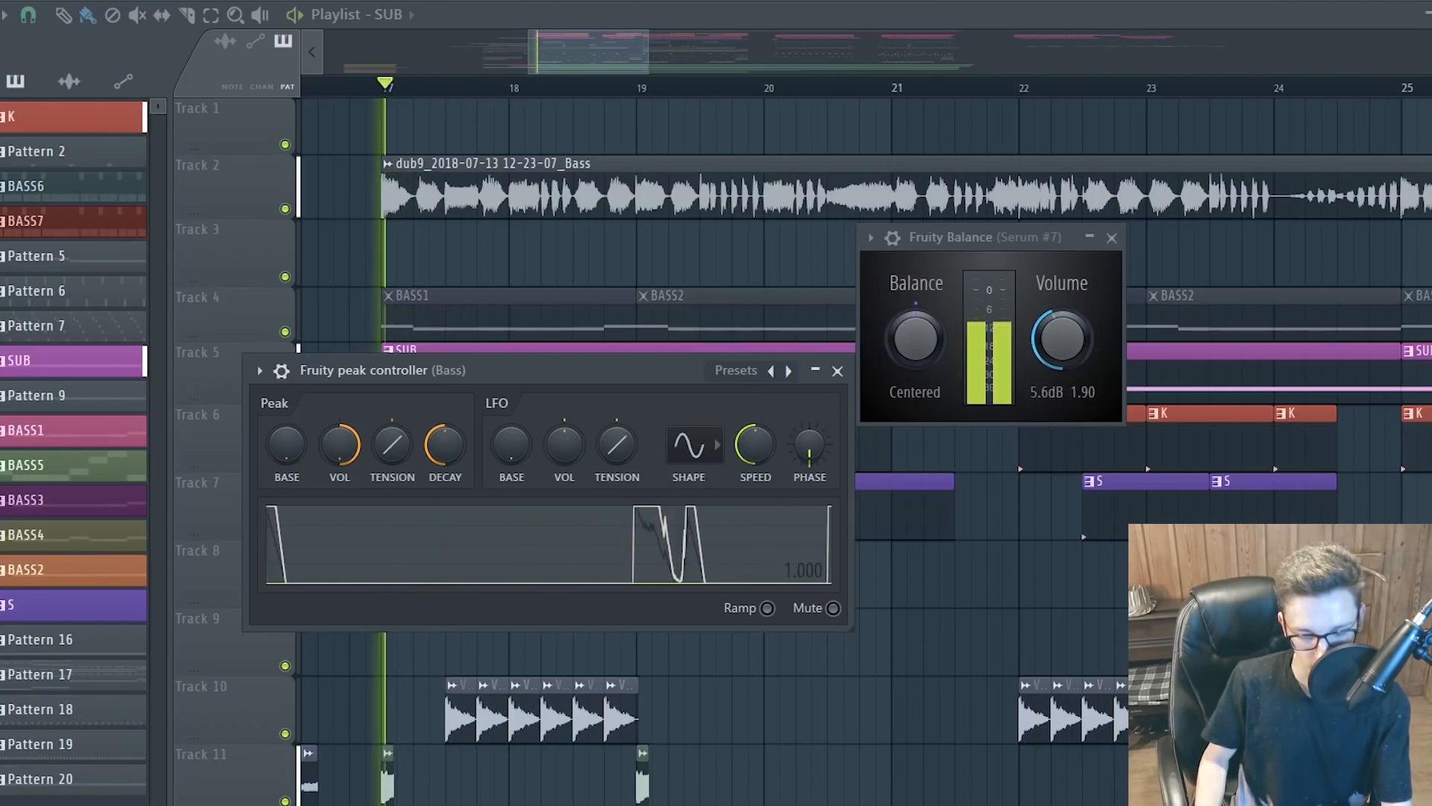
{"action": "key", "text": "space"}
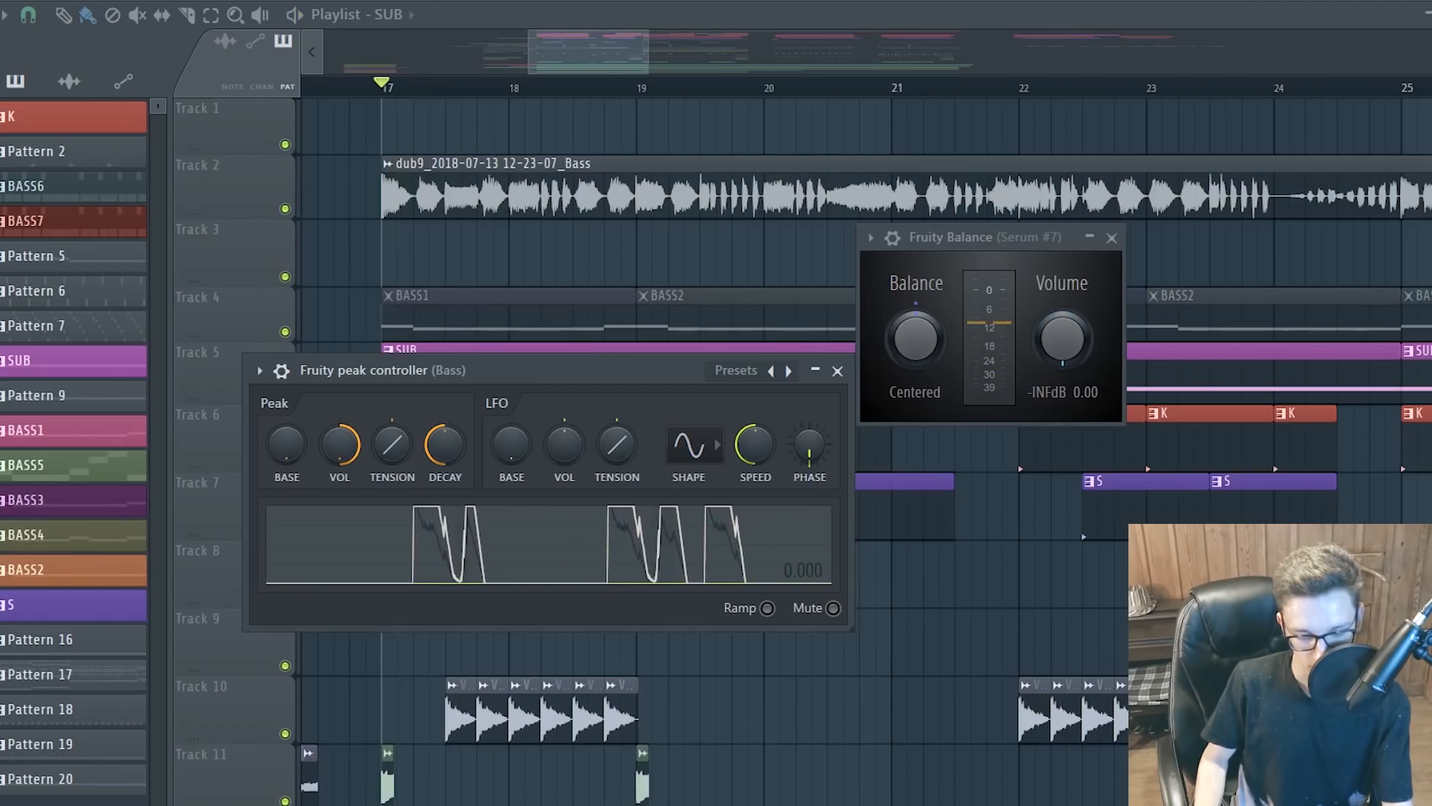
{"action": "key", "text": "space"}
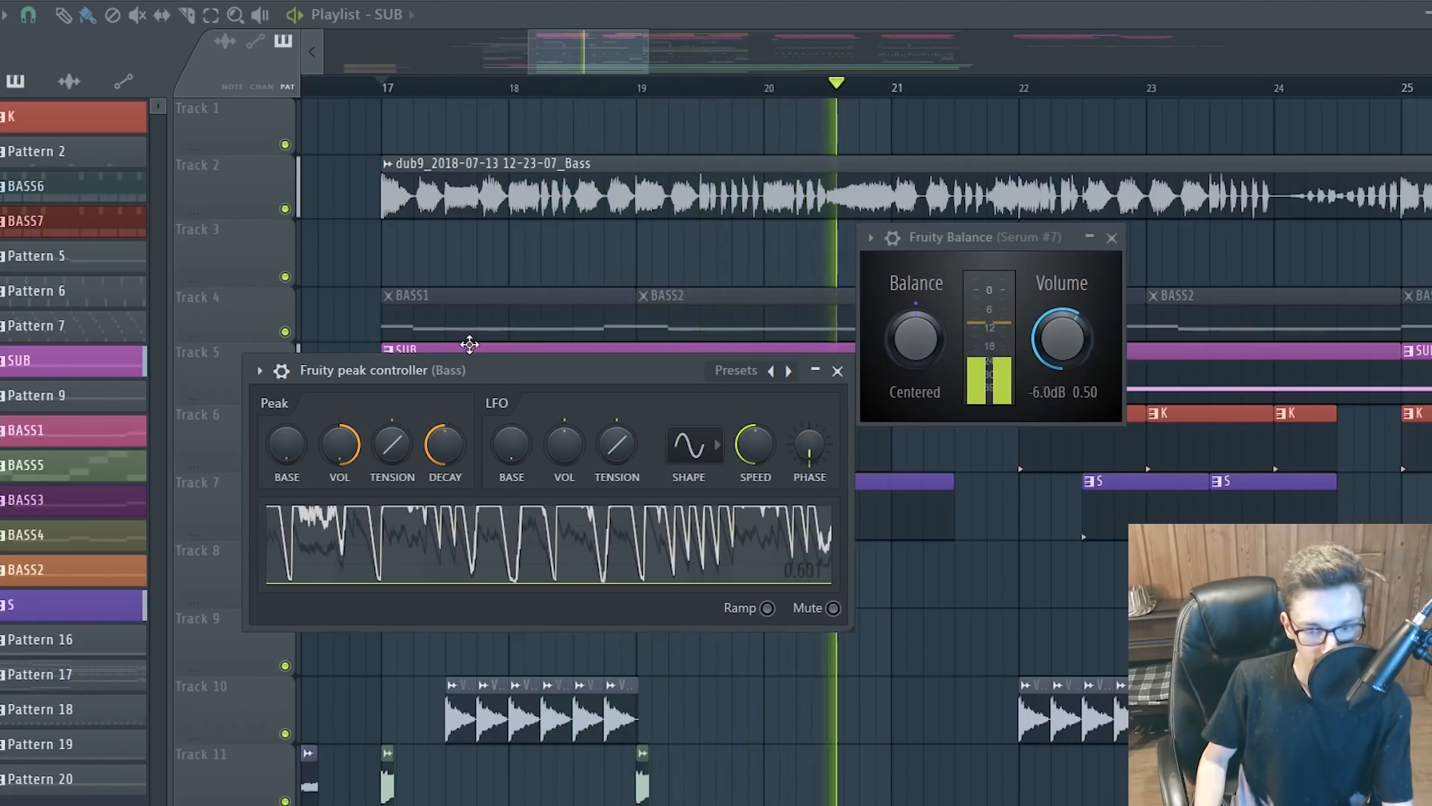
{"action": "key", "text": "space"}
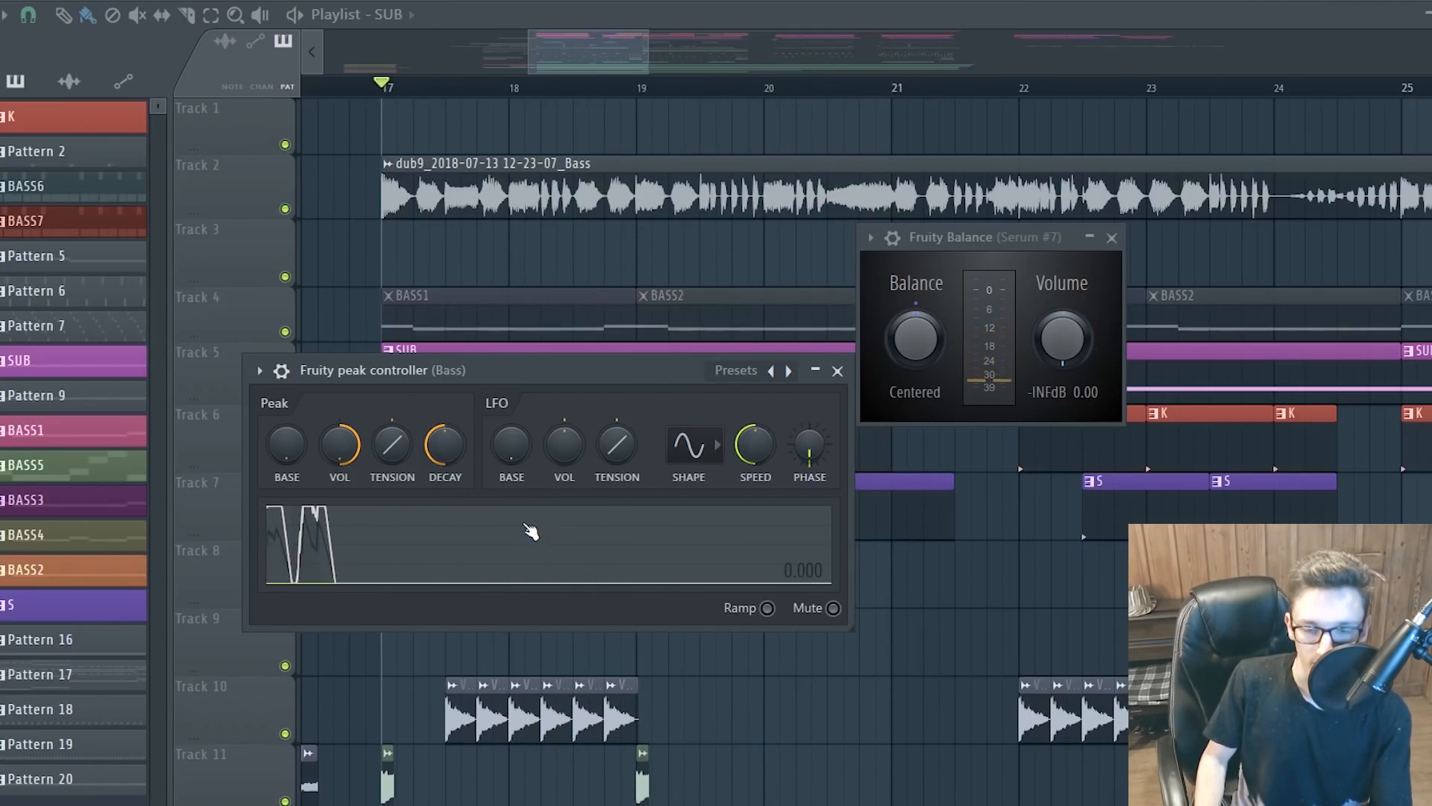
View the Serum #7 track's Fruity parametric EQ 2, then close it and hide the channel rack
{"action": "left_click_drag", "start_coordinate": [521, 363], "coordinate": [467, 253]}
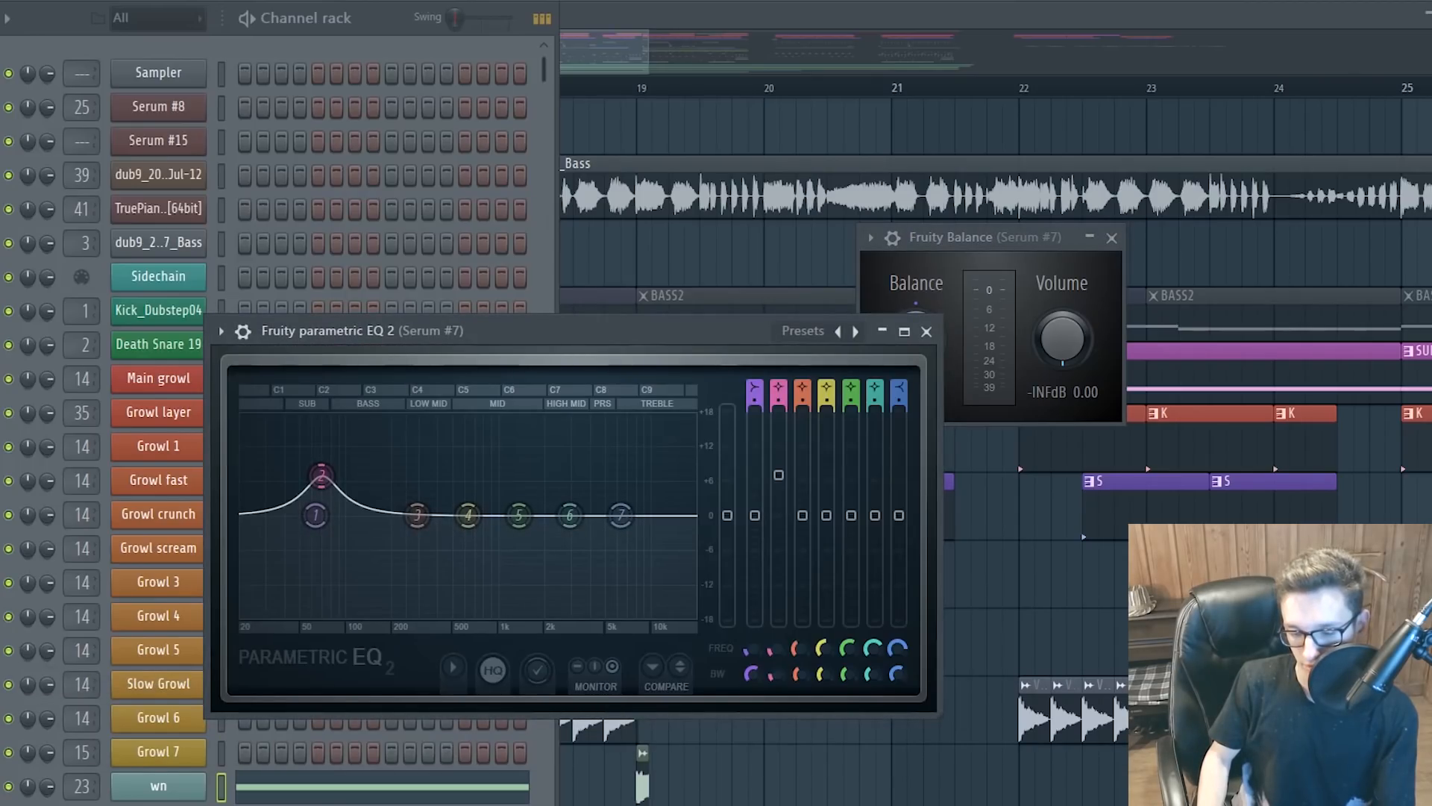
{"action": "key", "text": "Escape"}
{"action": "key", "text": "Escape"}
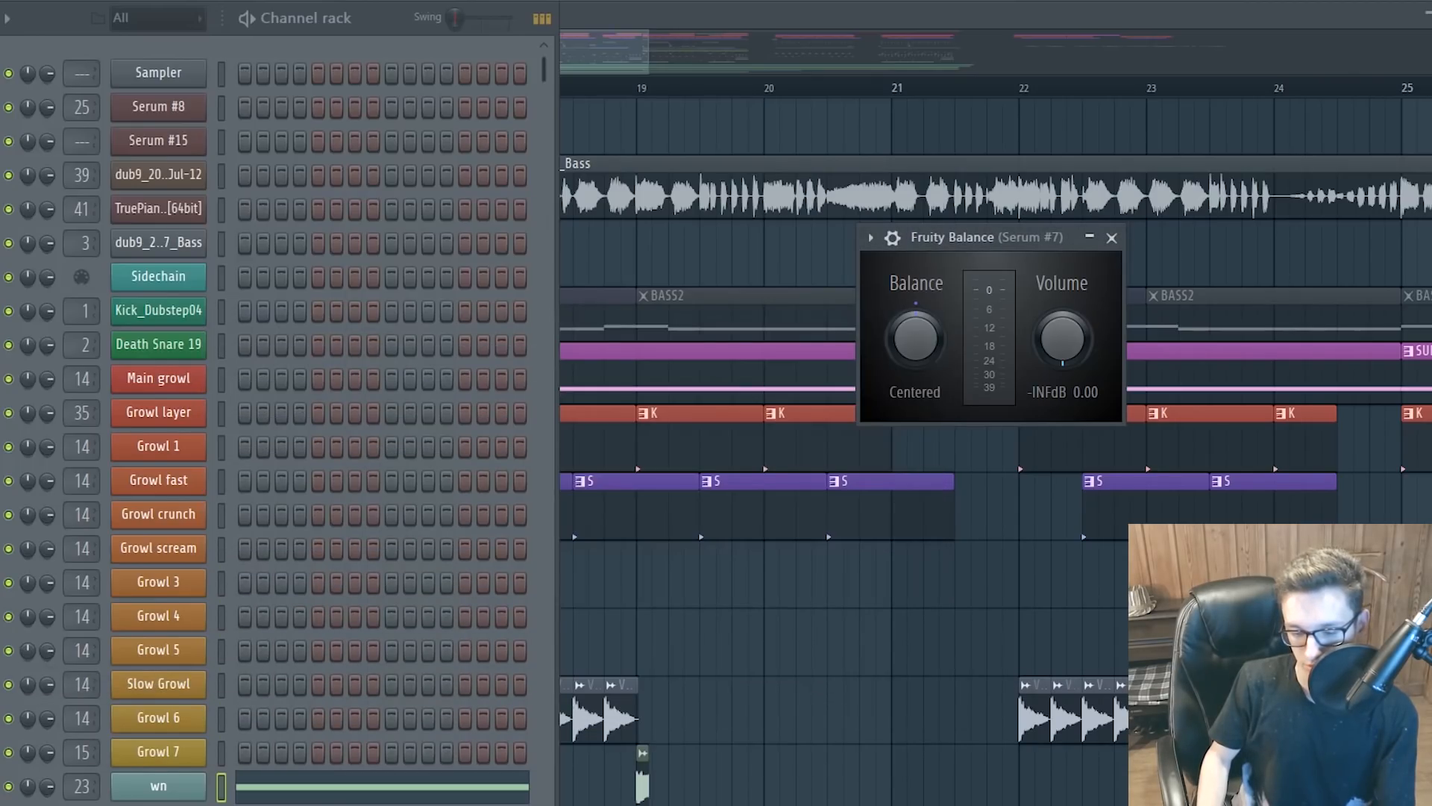
{"action": "key", "text": "F6"}
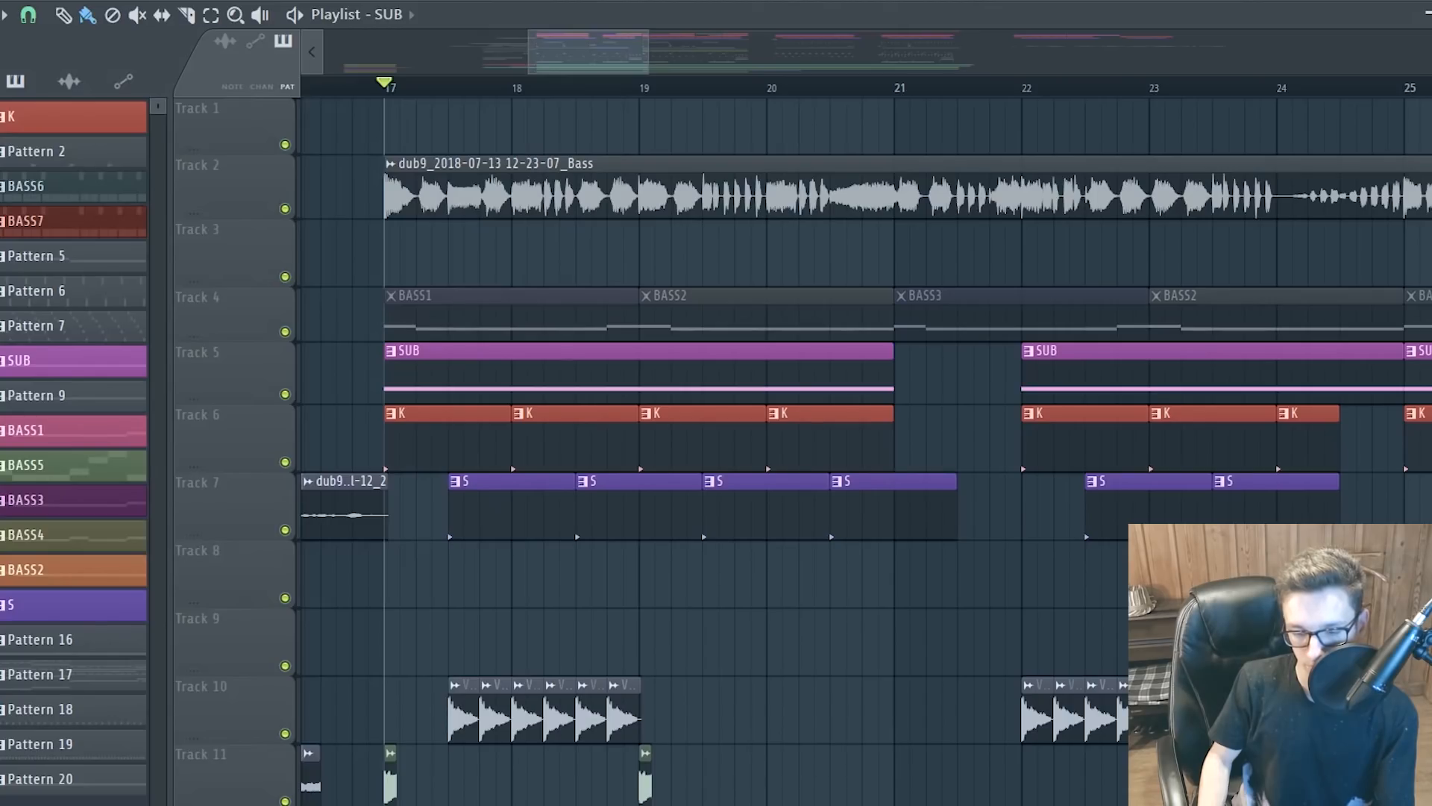
Inspect the Fruity Balance volume's controller link to Peak ctrl - Peak and close the remote control settings
{"action": "mouse_move", "coordinate": [538, 265]}
{"action": "left_mouse_down"}
{"action": "mouse_move", "coordinate": [559, 218]}
{"action": "mouse_move", "coordinate": [529, 240]}
{"action": "left_mouse_up"}
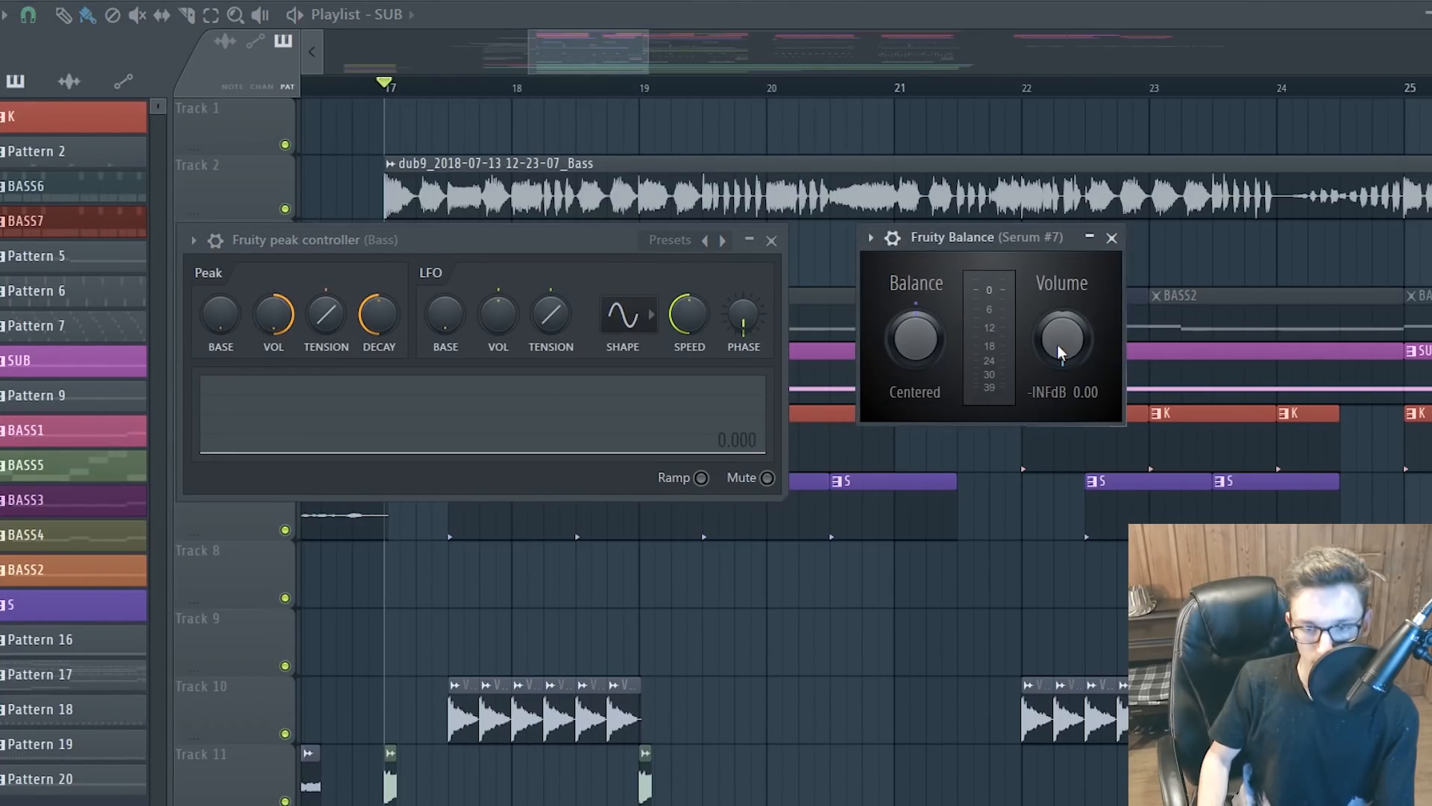
{"action": "right_click", "coordinate": [1065, 339]}
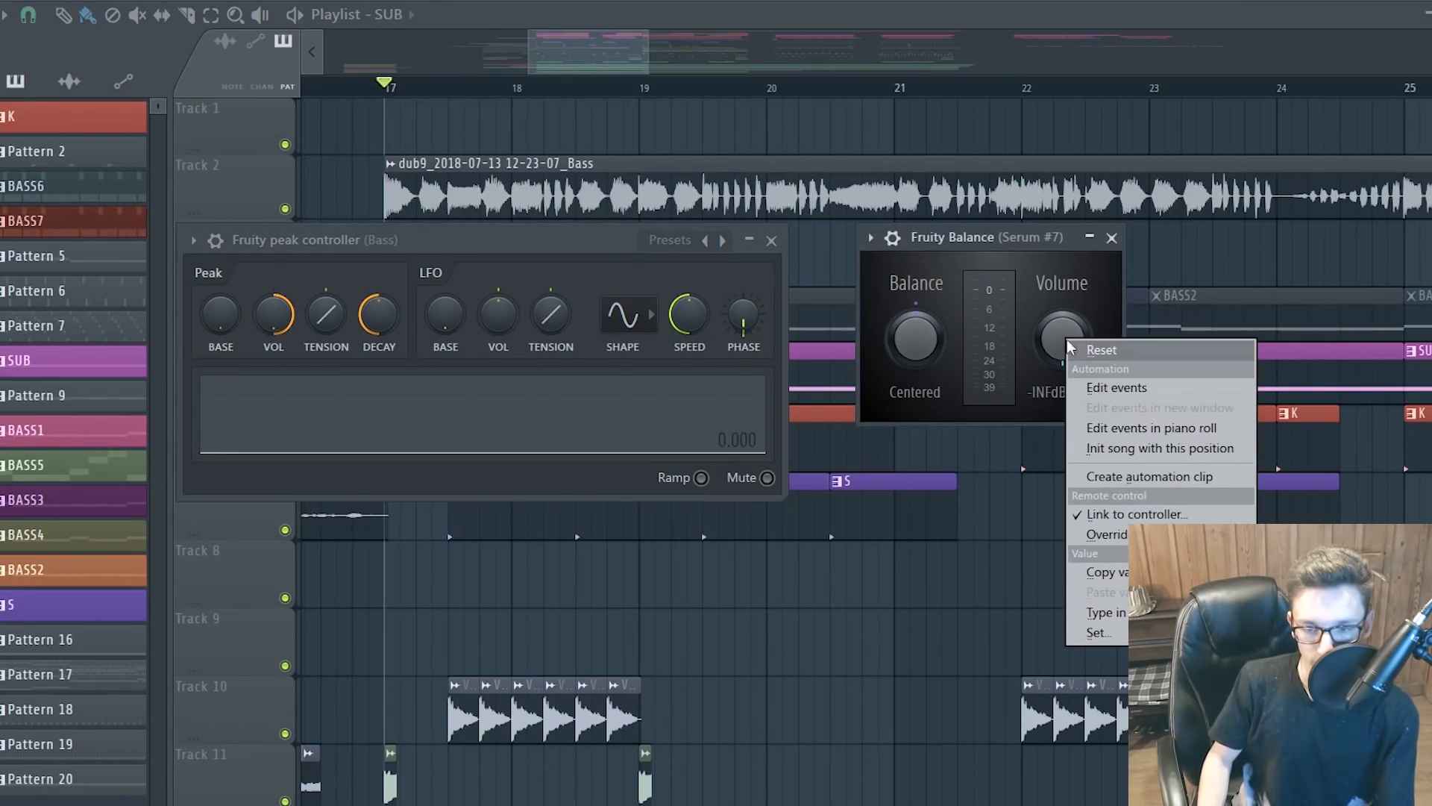
{"action": "left_click", "coordinate": [1137, 514]}
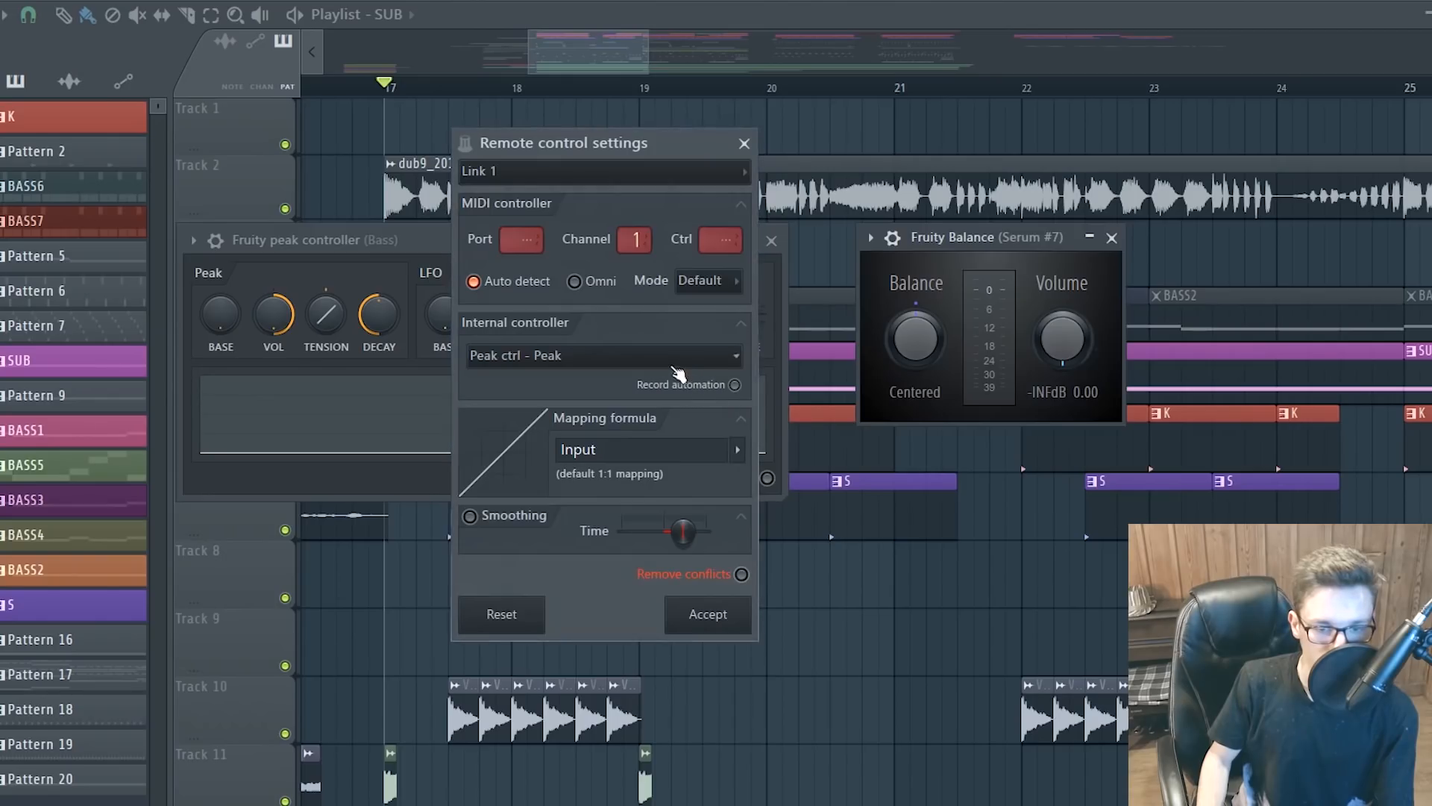
{"action": "left_click", "coordinate": [671, 357]}
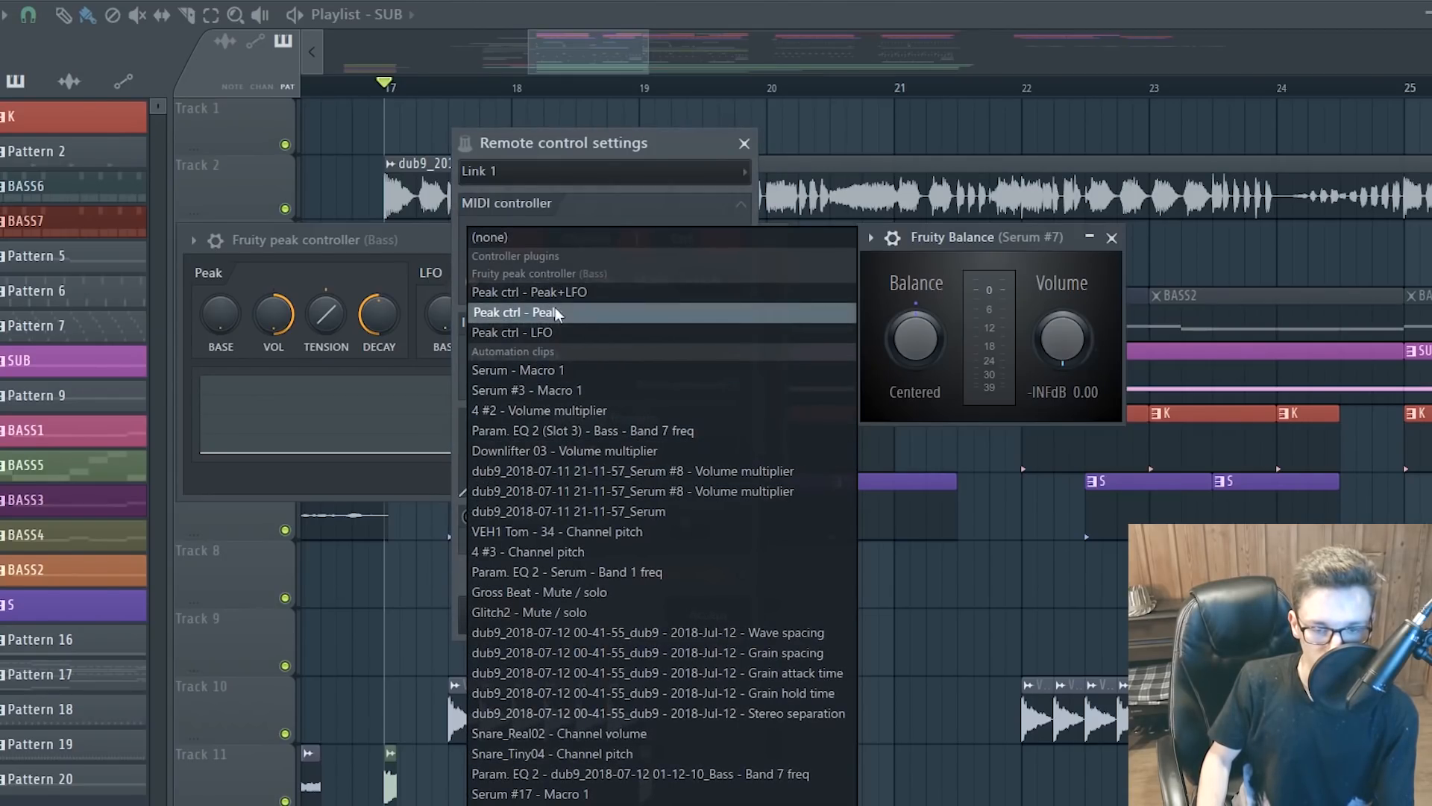
{"action": "key", "text": "Return"}
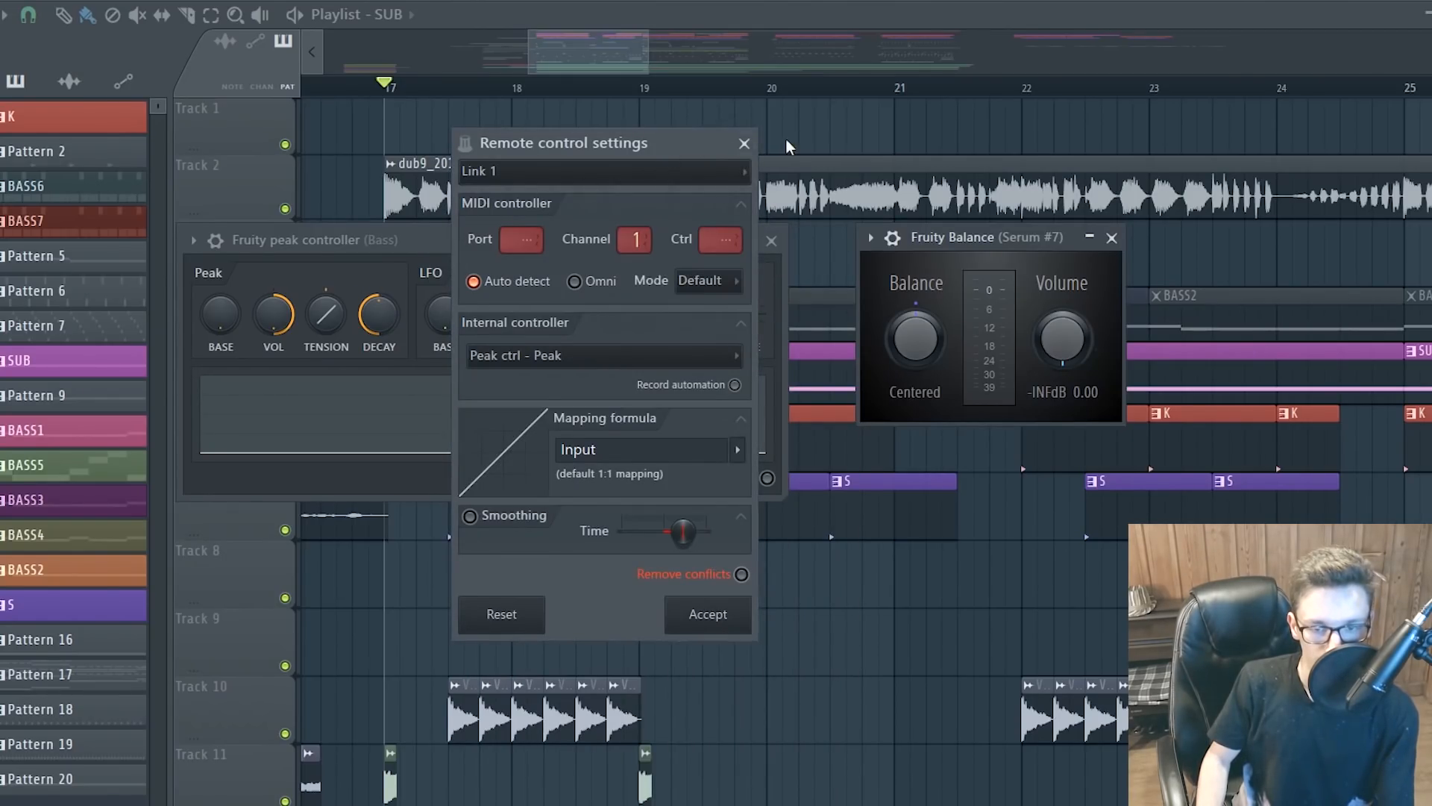
{"action": "left_click", "coordinate": [744, 144]}
Bring the Bass track's Fruity peak controller forward and play the drop briefly to watch its peak response
{"action": "left_click_drag", "start_coordinate": [504, 260], "coordinate": [599, 285]}
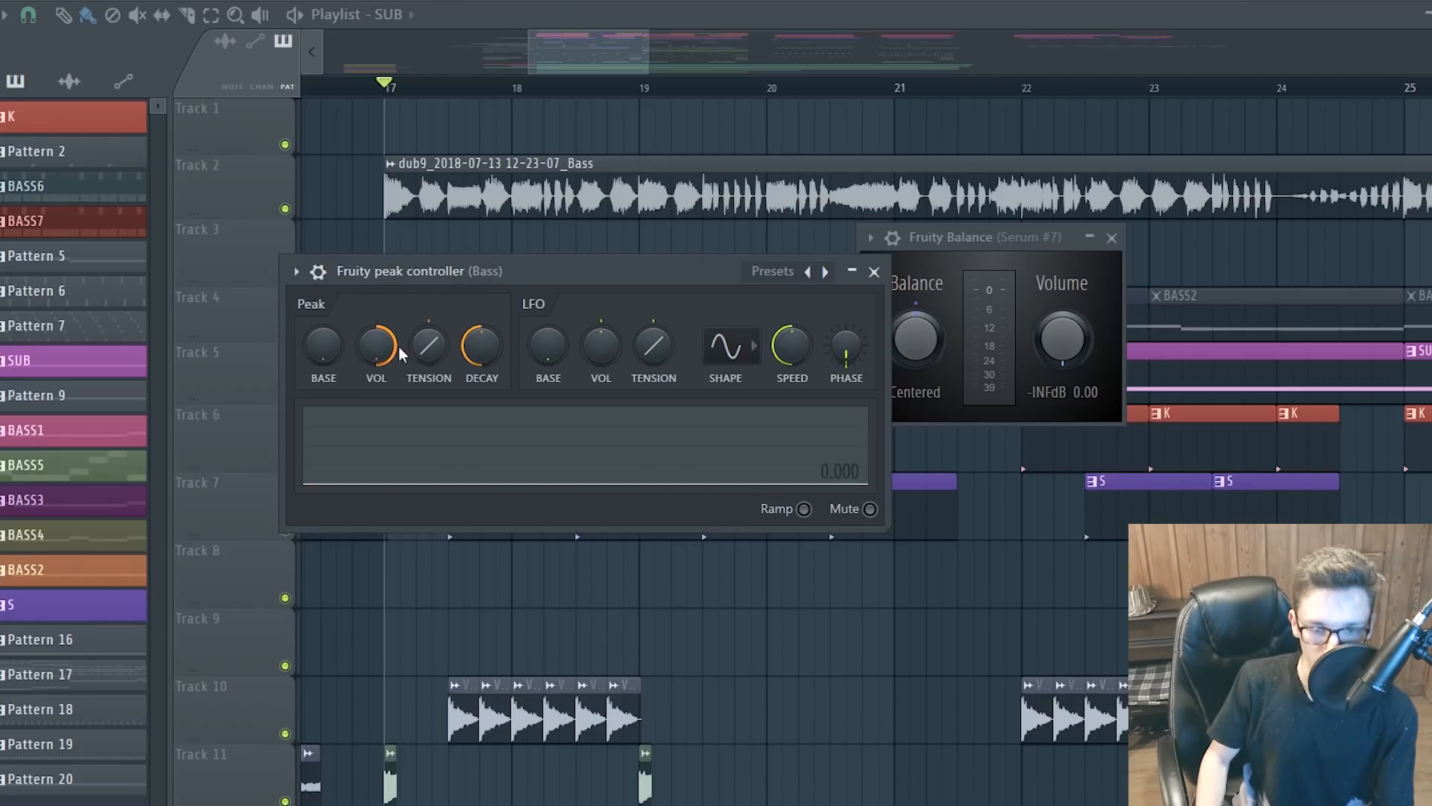
{"action": "left_click_drag", "start_coordinate": [447, 274], "coordinate": [447, 278]}
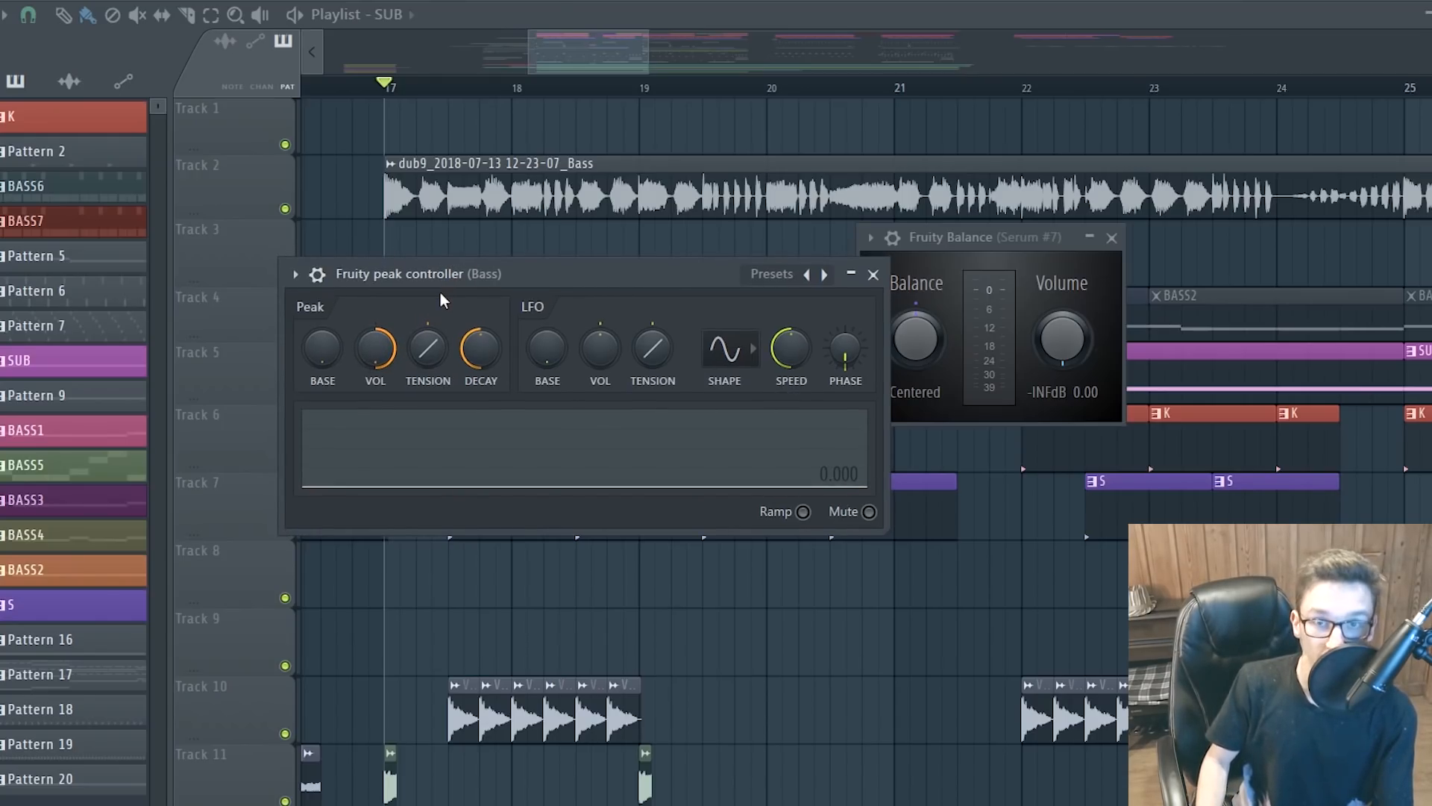
{"action": "key", "text": "space"}
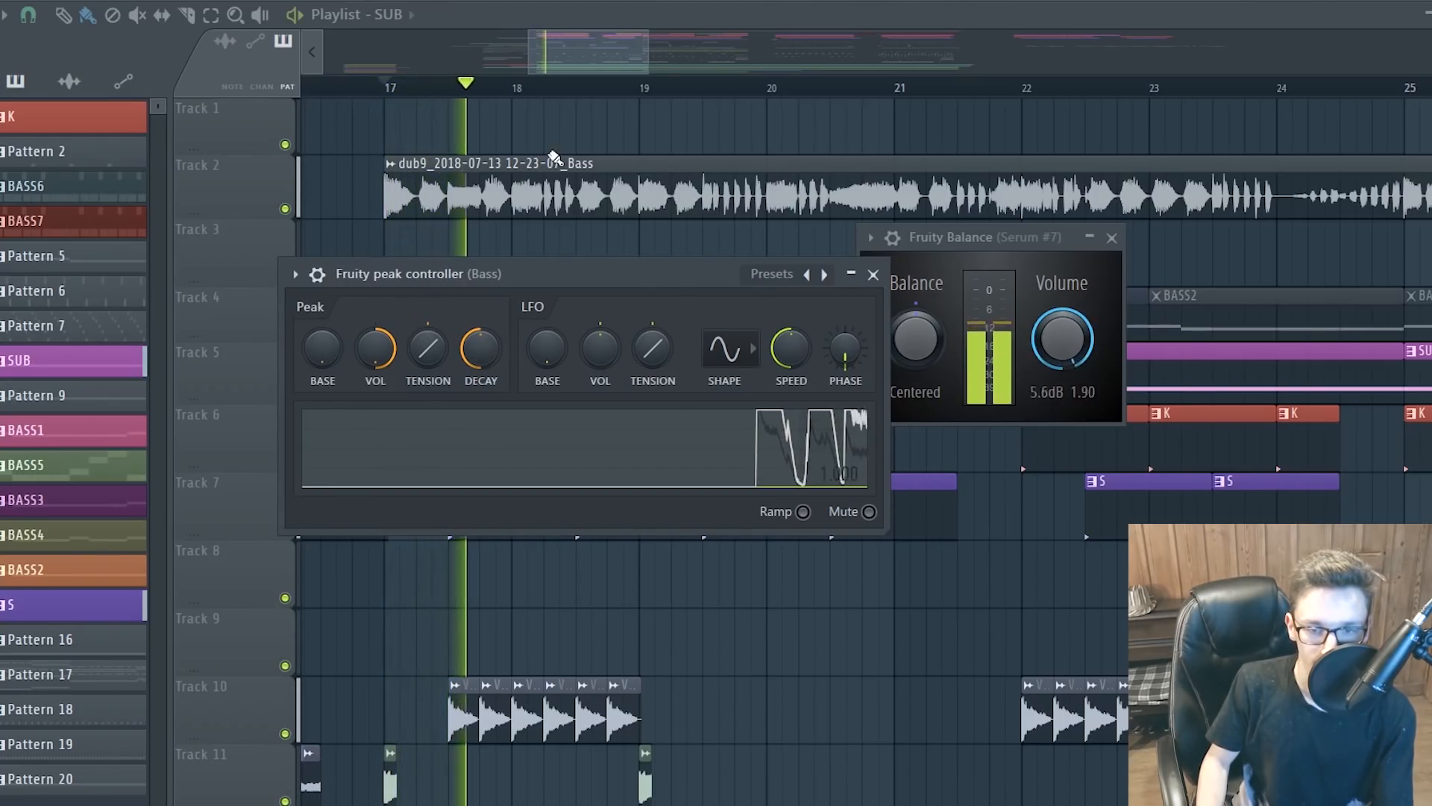
{"action": "left_click", "coordinate": [575, 65]}
{"action": "key", "text": "space"}
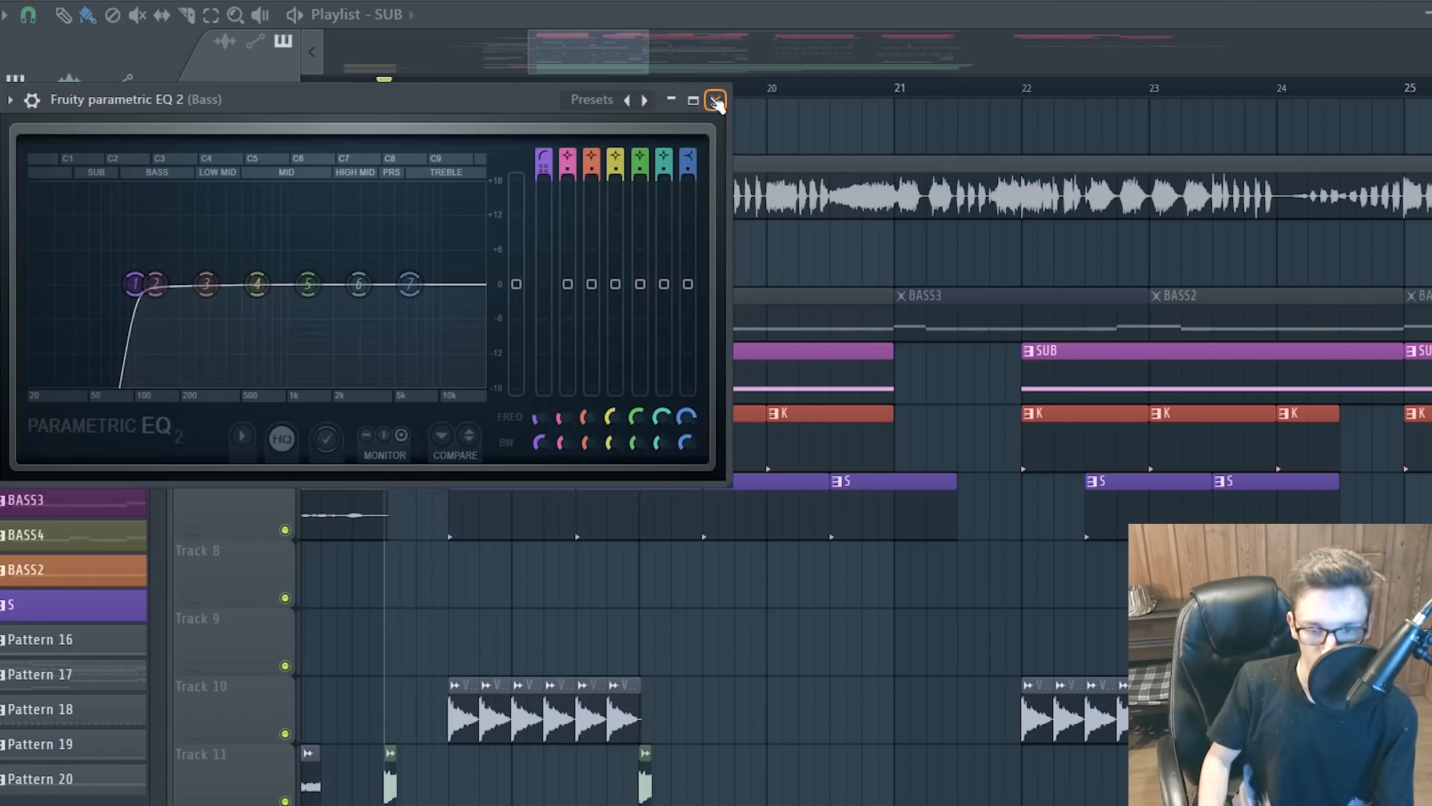
Close the Bass track's parametric EQ 2 and view the Sidechain channel's notes and its step beside the kick's
{"action": "left_click", "coordinate": [715, 100]}
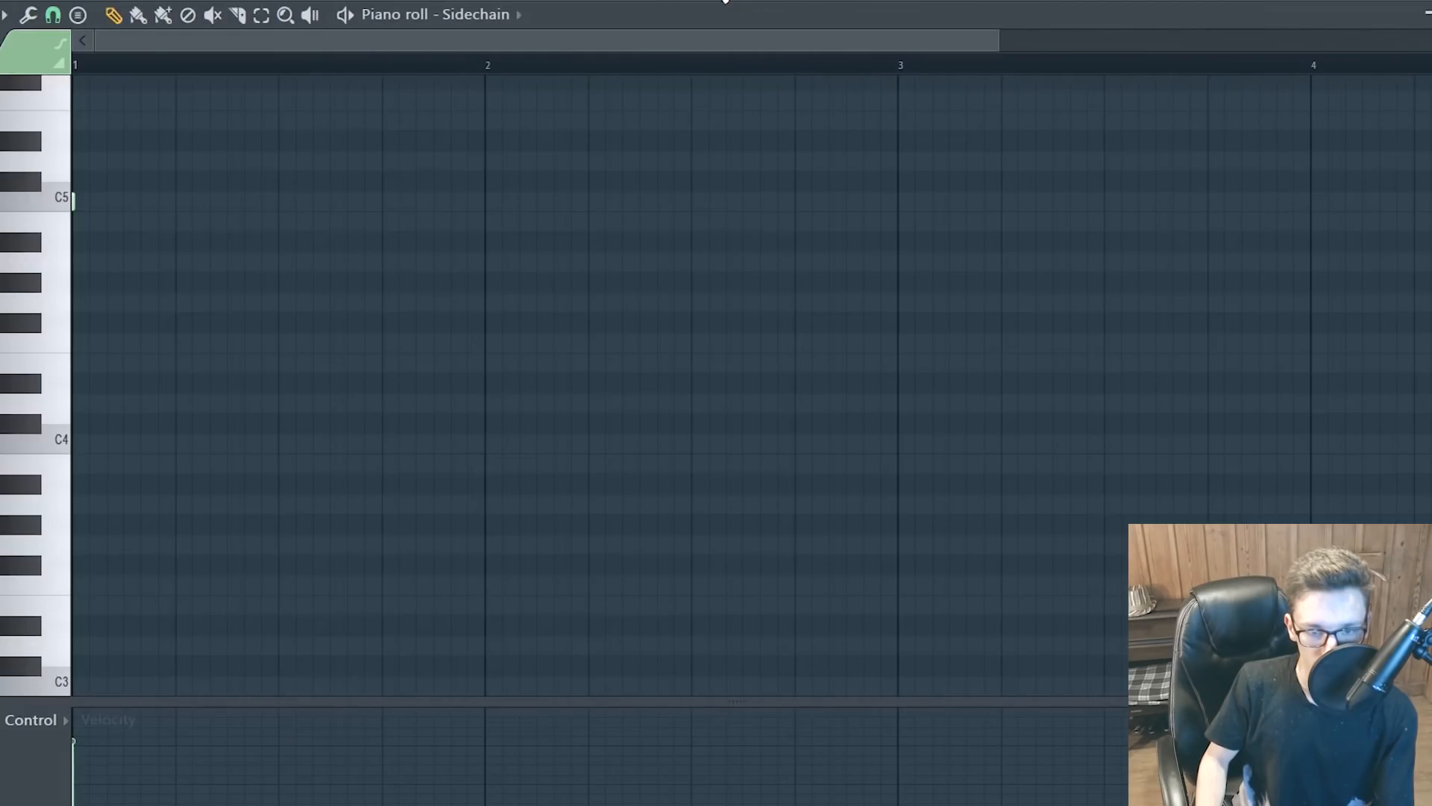
{"action": "left_click", "coordinate": [724, 0]}
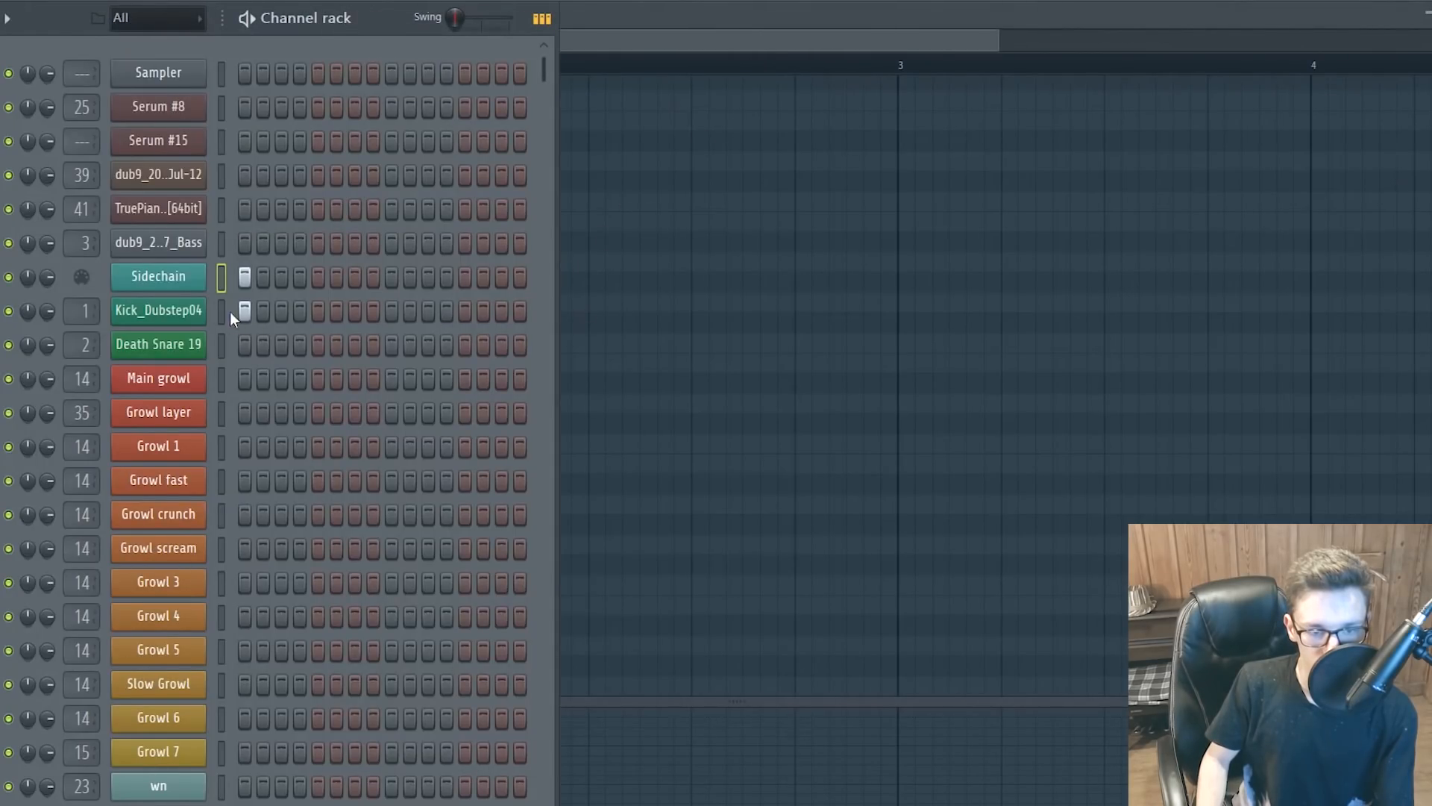
View the Kick_Dubstep04 and Sidechain channel settings, then return to the playlist around the drop at bar 17
{"action": "left_click", "coordinate": [191, 319]}
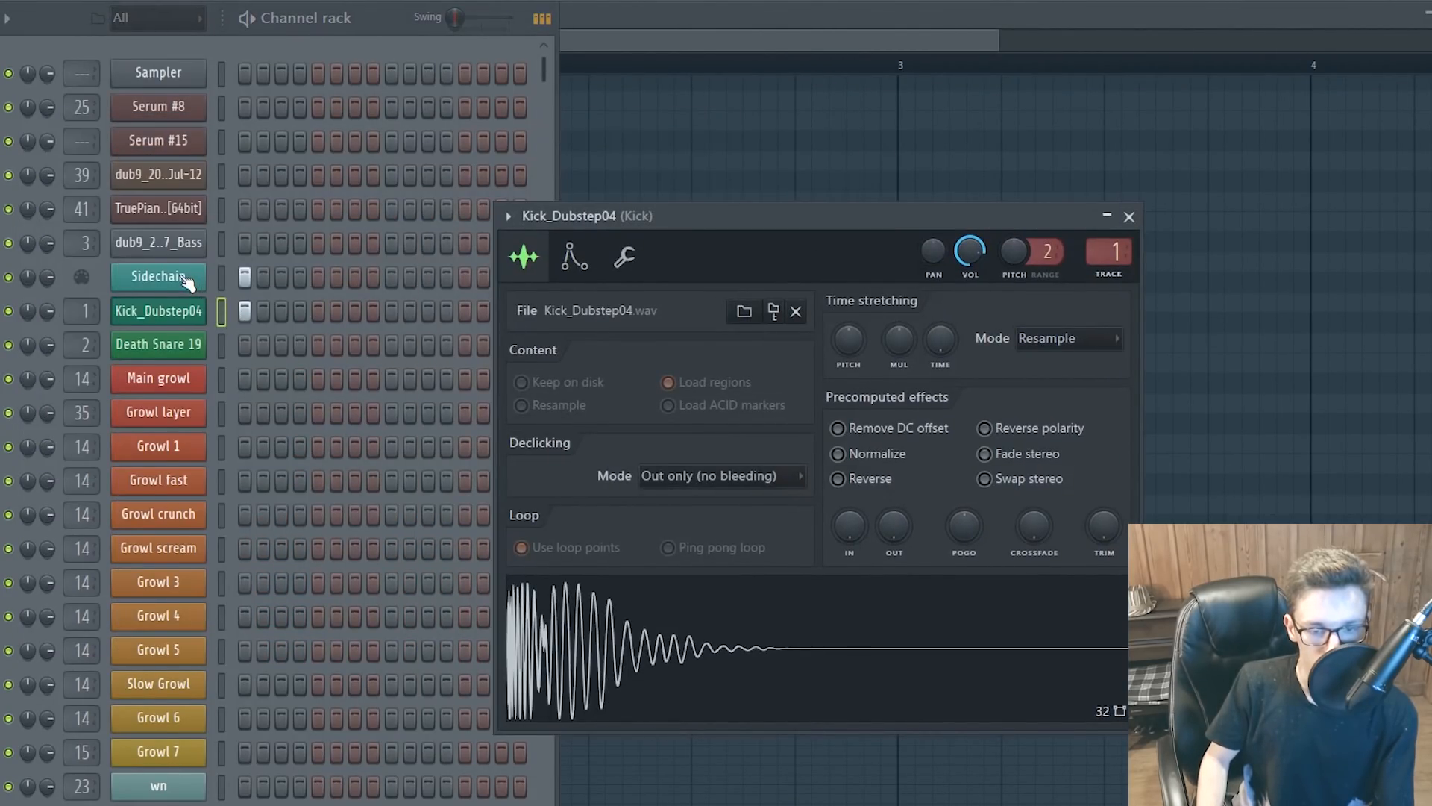
{"action": "left_click", "coordinate": [186, 279]}
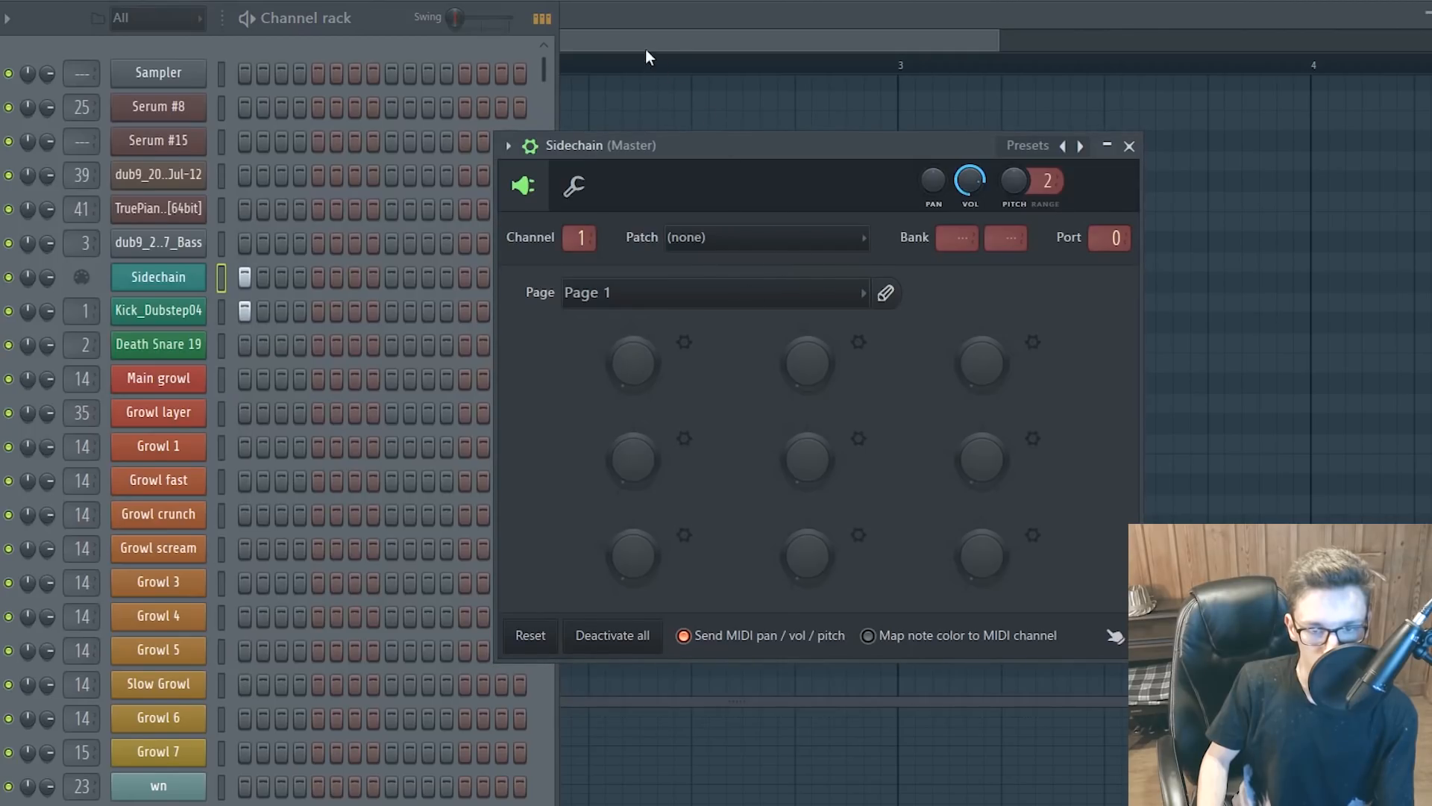
{"action": "key", "text": "F5"}
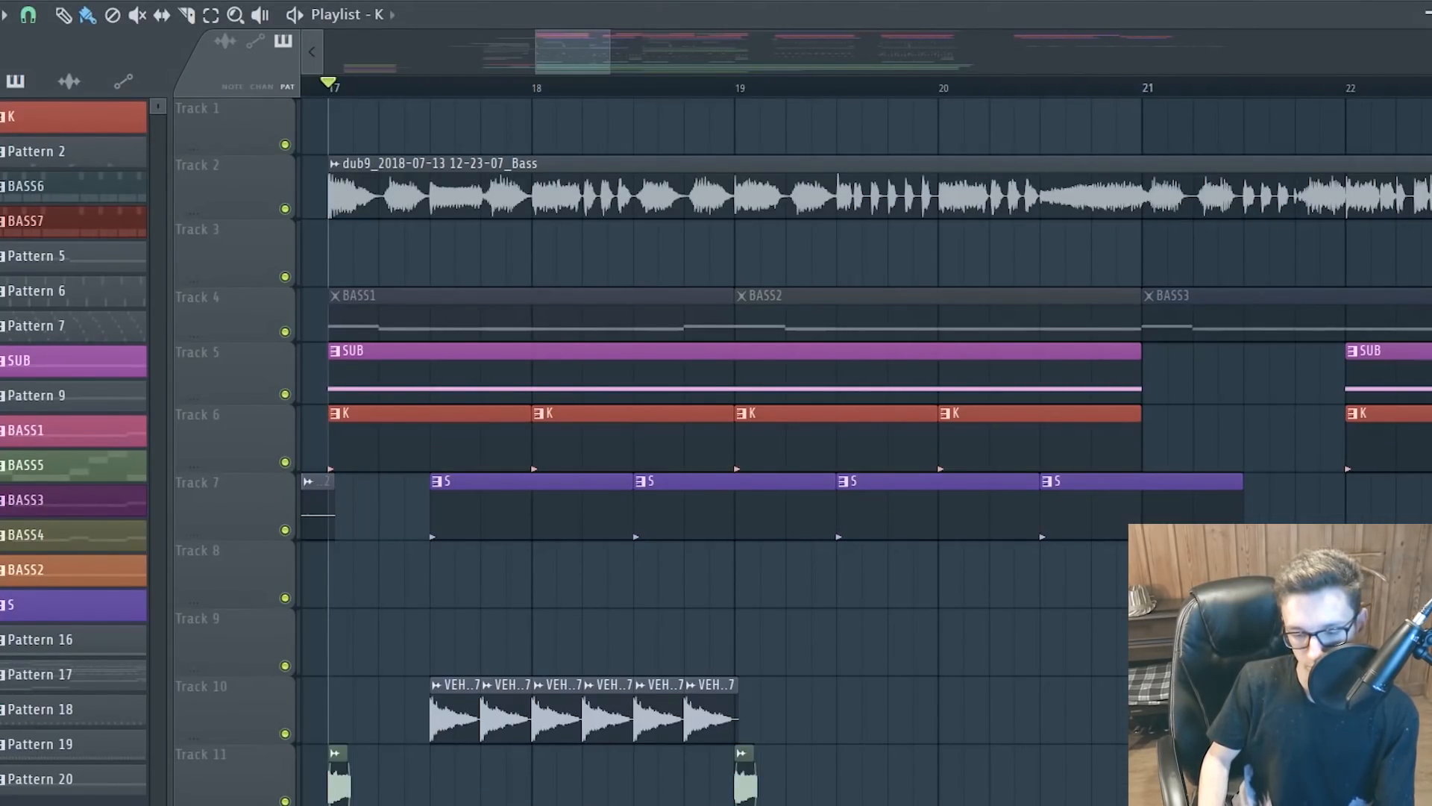
{"action": "left_click_drag", "start_coordinate": [326, 105], "coordinate": [1015, 240]}
{"action": "left_click", "coordinate": [596, 55]}
{"action": "scroll", "coordinate": [713, 465], "scroll_direction": "down", "scroll_amount": 6}
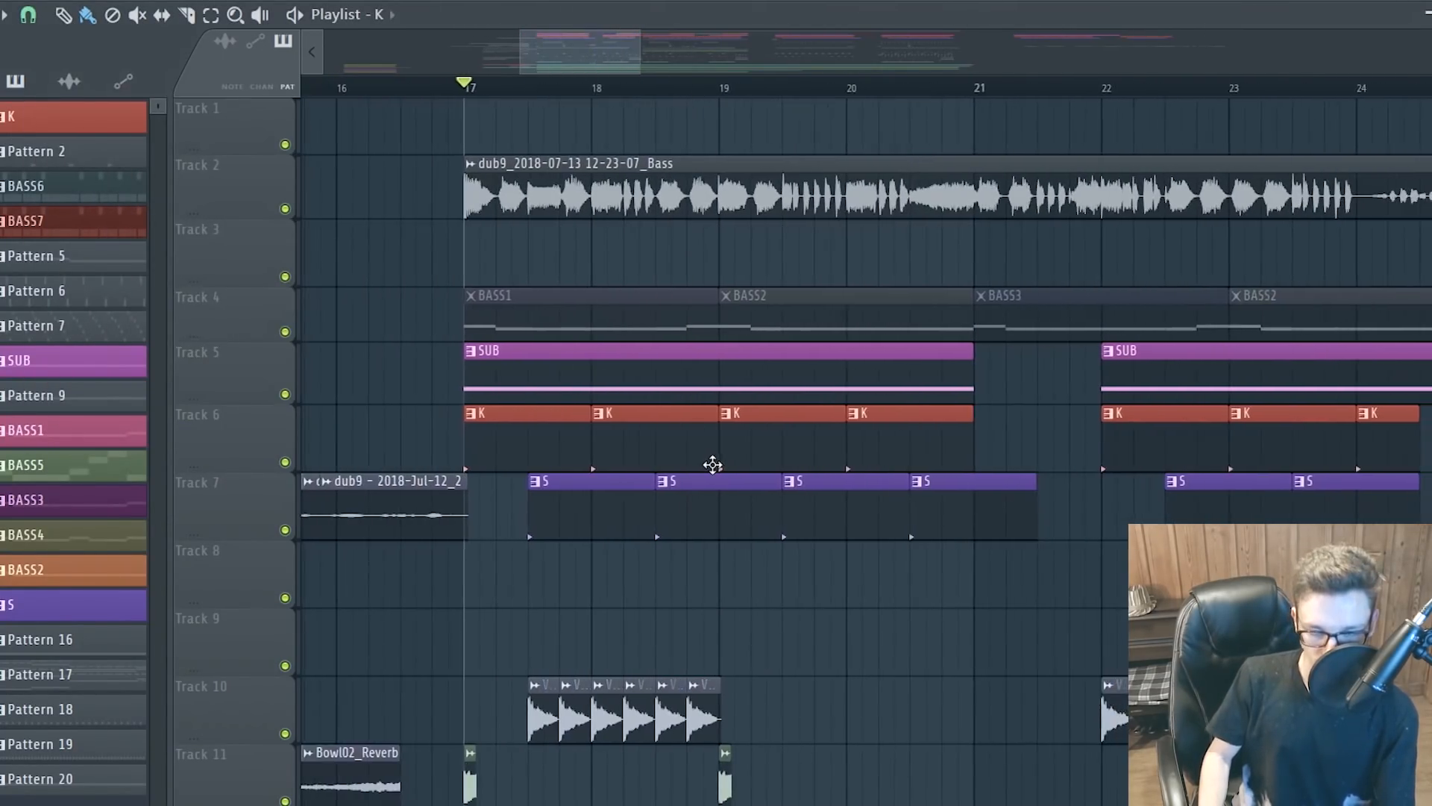
Play the drop briefly from bar 17 and look over the clips arranged on its tracks
{"action": "key", "text": "space"}
{"action": "scroll", "coordinate": [833, 497], "scroll_direction": "up", "scroll_amount": 3}
{"action": "scroll", "coordinate": [833, 497], "scroll_direction": "down", "scroll_amount": 3}
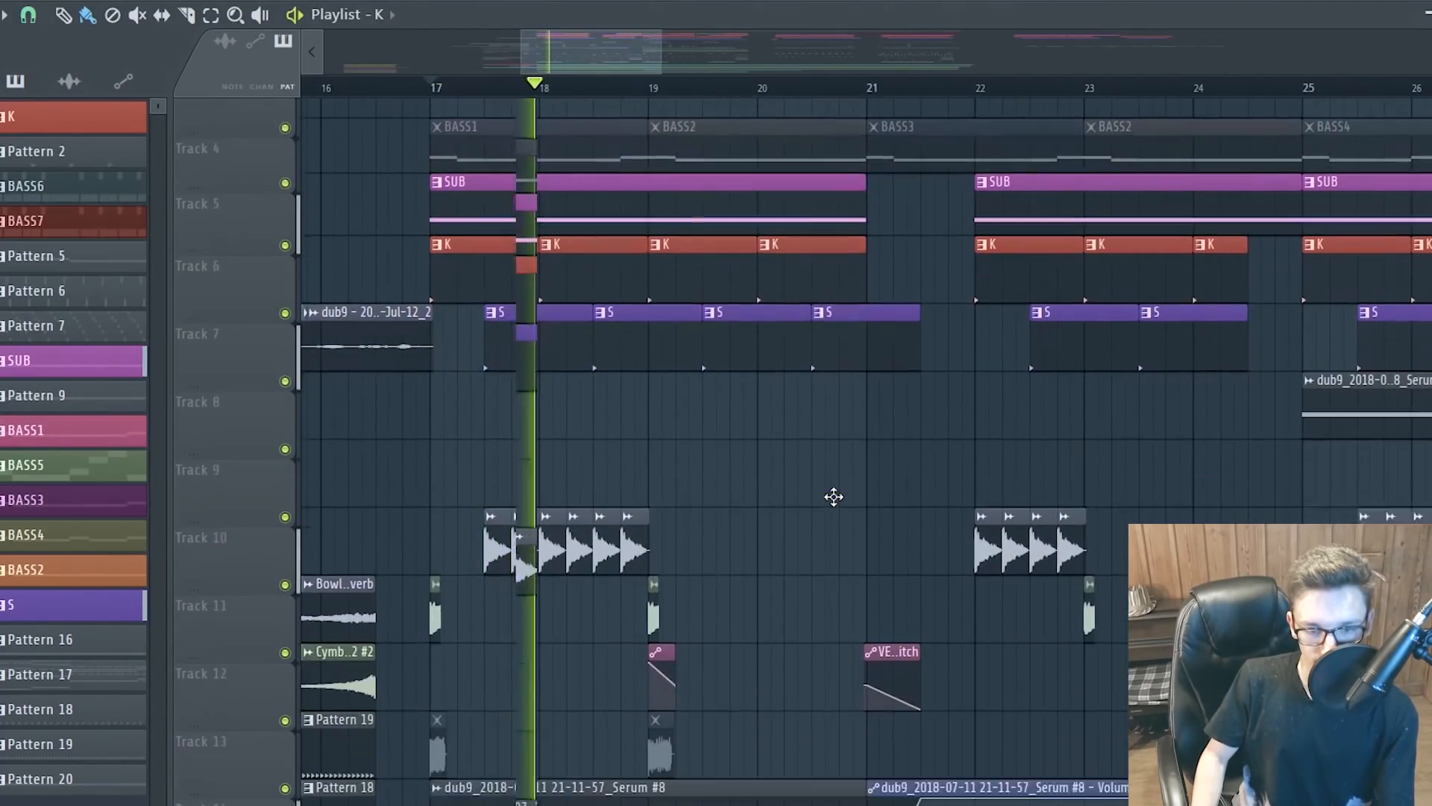
{"action": "scroll", "coordinate": [833, 496], "scroll_direction": "up", "scroll_amount": 2}
{"action": "key", "text": "space"}
{"action": "scroll", "coordinate": [553, 550], "scroll_direction": "down", "scroll_amount": 8}
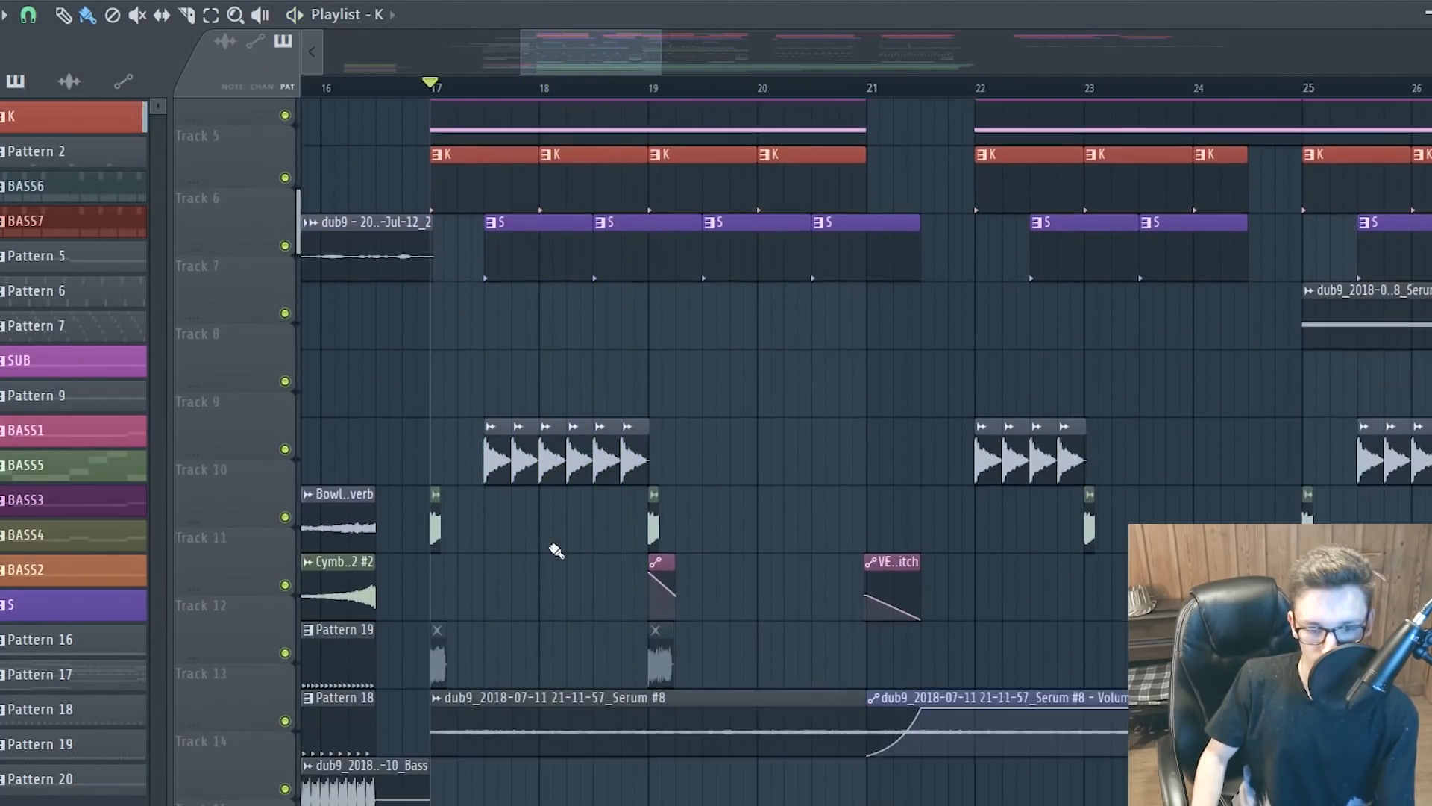
{"action": "scroll", "coordinate": [766, 558], "scroll_direction": "down", "scroll_amount": 3}
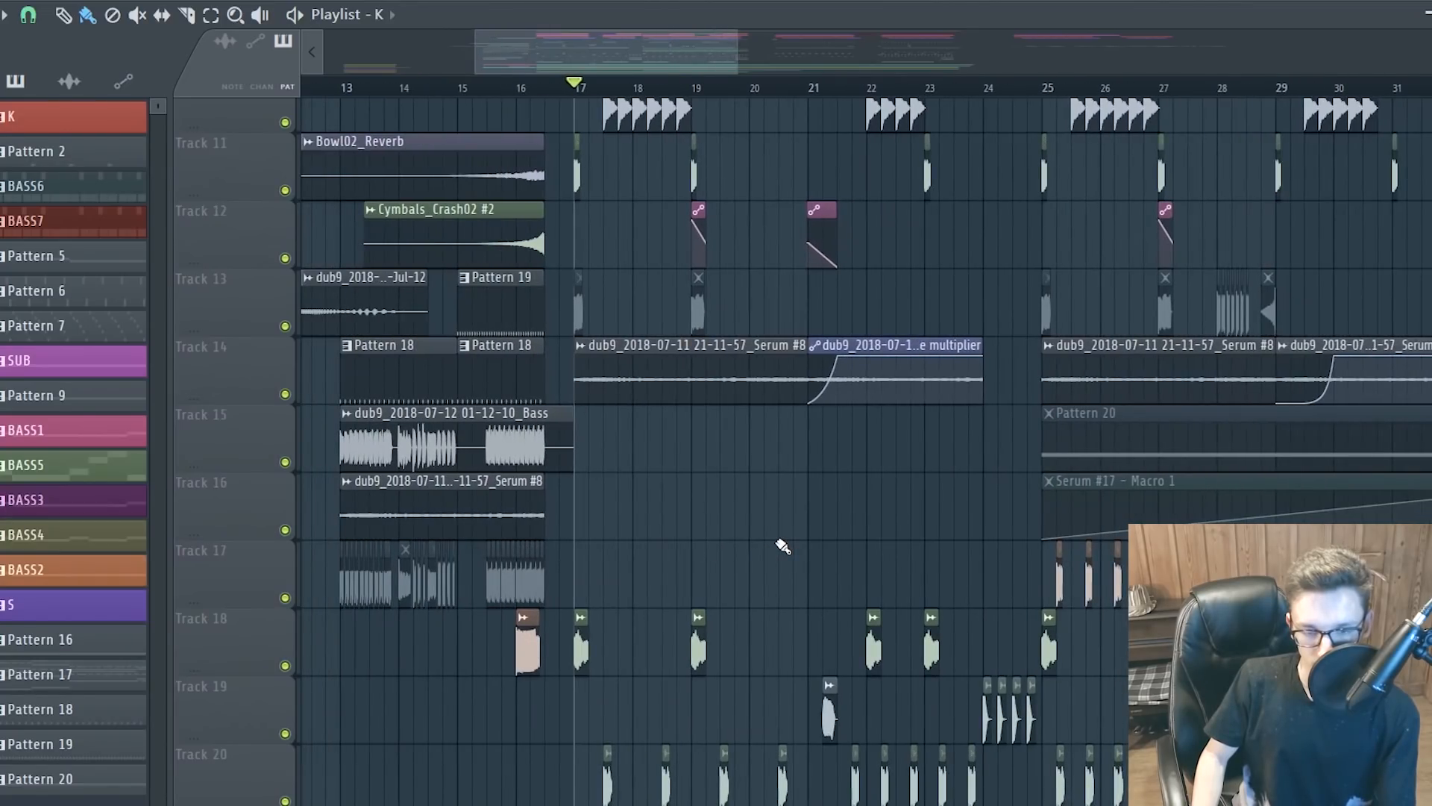
{"action": "scroll", "coordinate": [825, 602], "scroll_direction": "up", "scroll_amount": 3}
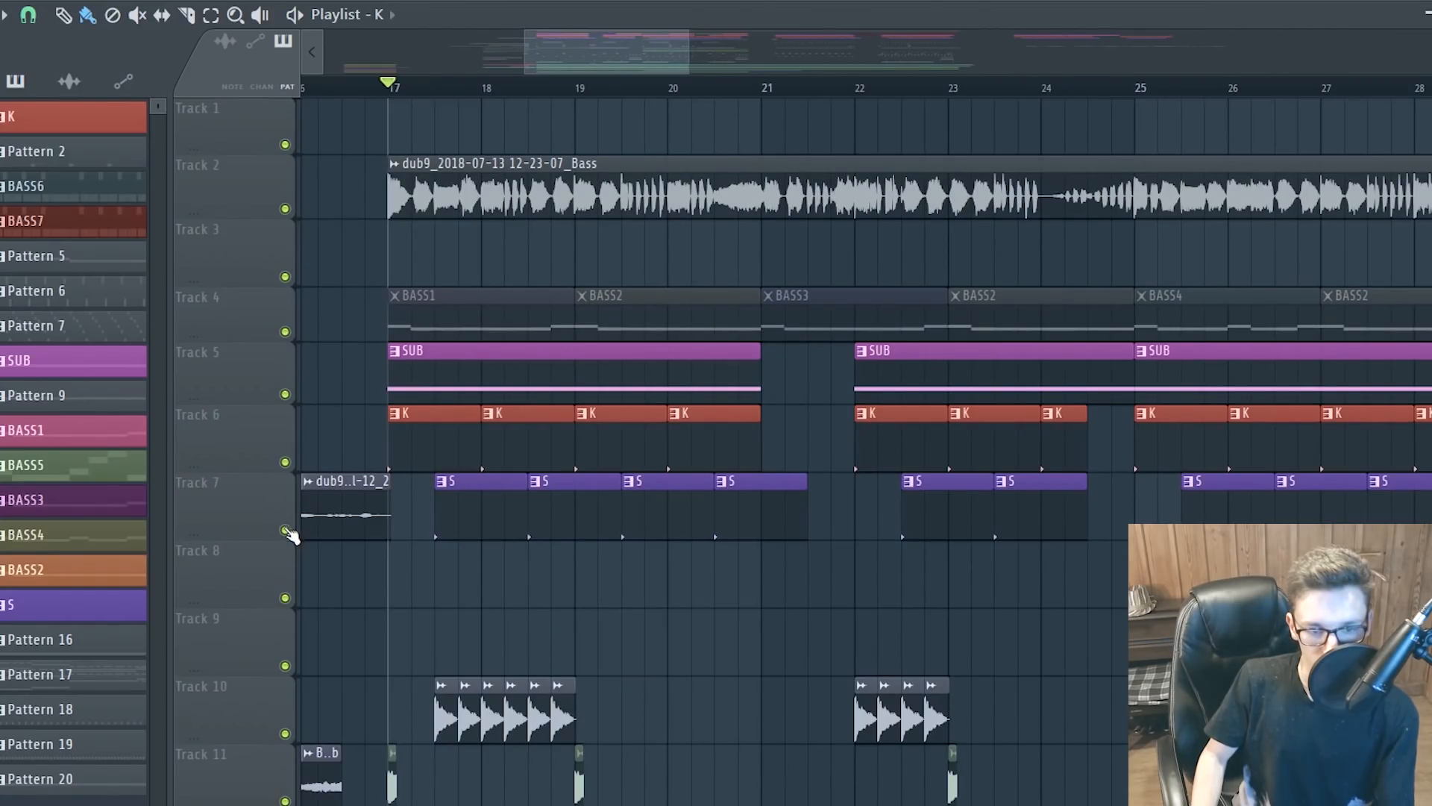
Solo the snare on Track 7, then re-enable the kick, sub and resampled bass on Tracks 6, 5 and 2
{"action": "right_click", "coordinate": [286, 531]}
{"action": "left_click", "coordinate": [285, 462]}
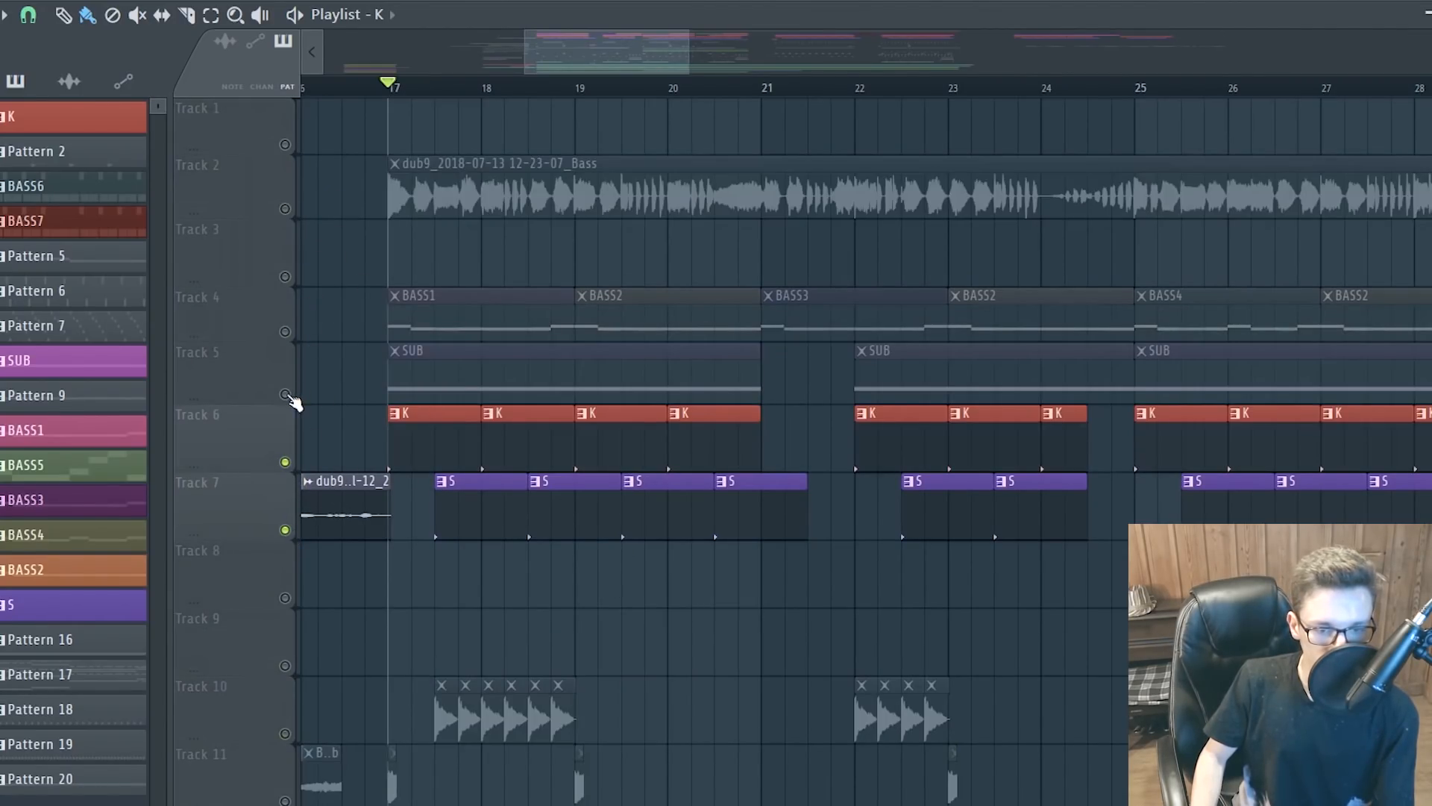
{"action": "left_click", "coordinate": [286, 394]}
{"action": "left_click", "coordinate": [286, 209]}
Enable the Glitch2, Param. EQ 2, Gross Beat and Serum #3 automation on Tracks 26 to 29 and 31
{"action": "scroll", "coordinate": [506, 320], "scroll_direction": "down", "scroll_amount": 12}
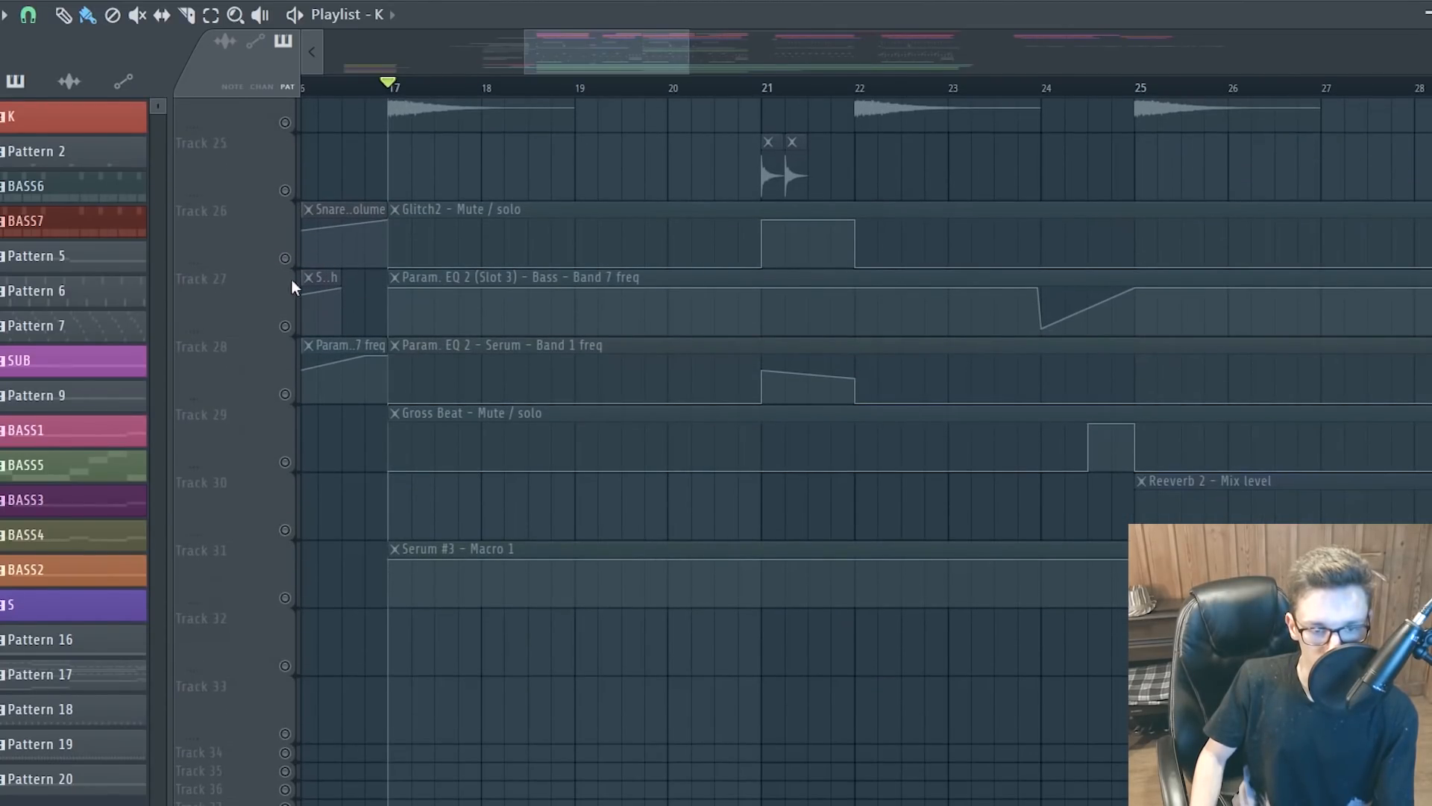
{"action": "left_click", "coordinate": [286, 258]}
{"action": "left_click", "coordinate": [285, 326]}
{"action": "left_click", "coordinate": [285, 394]}
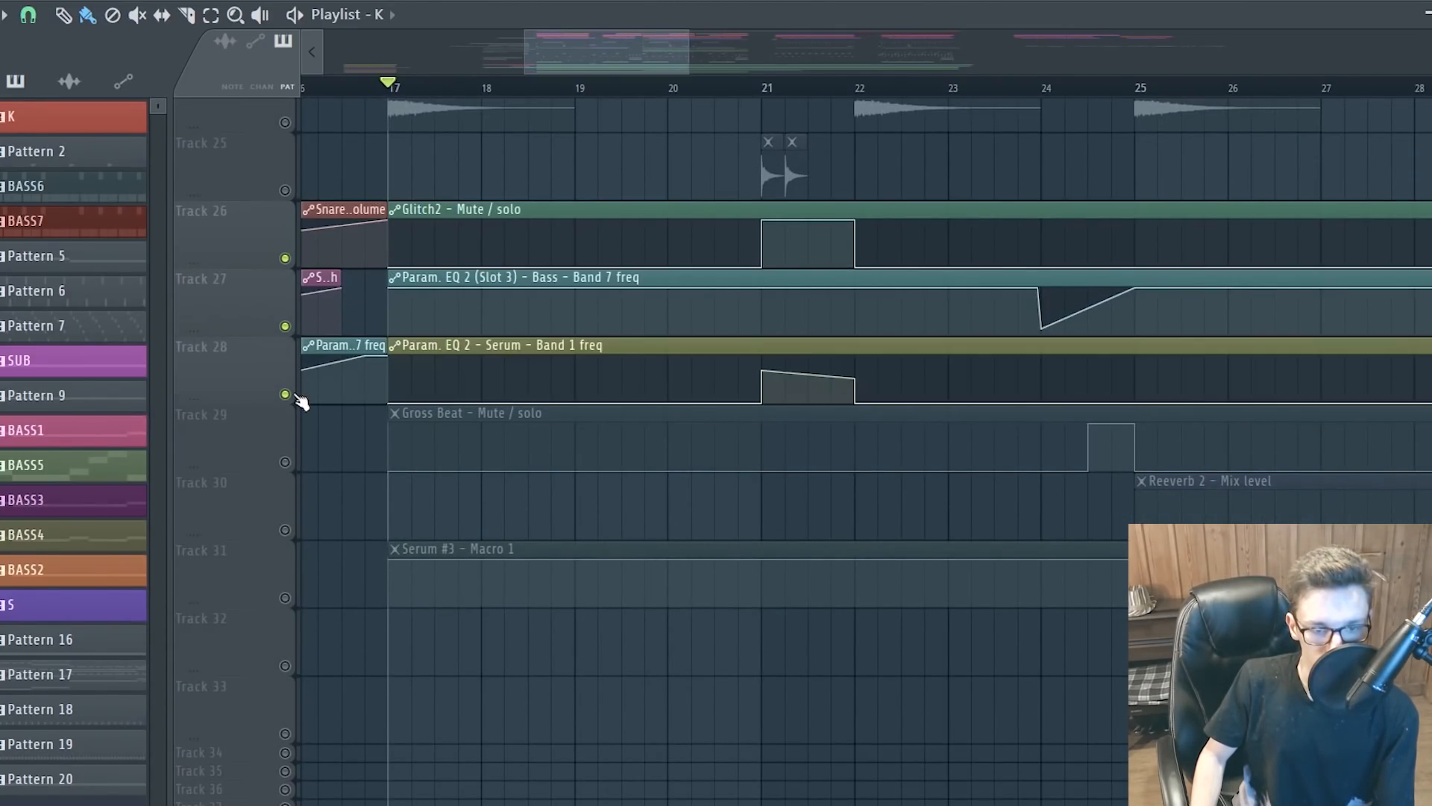
{"action": "left_click", "coordinate": [285, 462]}
{"action": "left_click", "coordinate": [285, 597]}
Play the drop from bar 17 with only the kick, snare, sub and resampled bass sounding, and follow the clips
{"action": "key", "text": "space"}
{"action": "scroll", "coordinate": [511, 502], "scroll_direction": "up", "scroll_amount": 6}
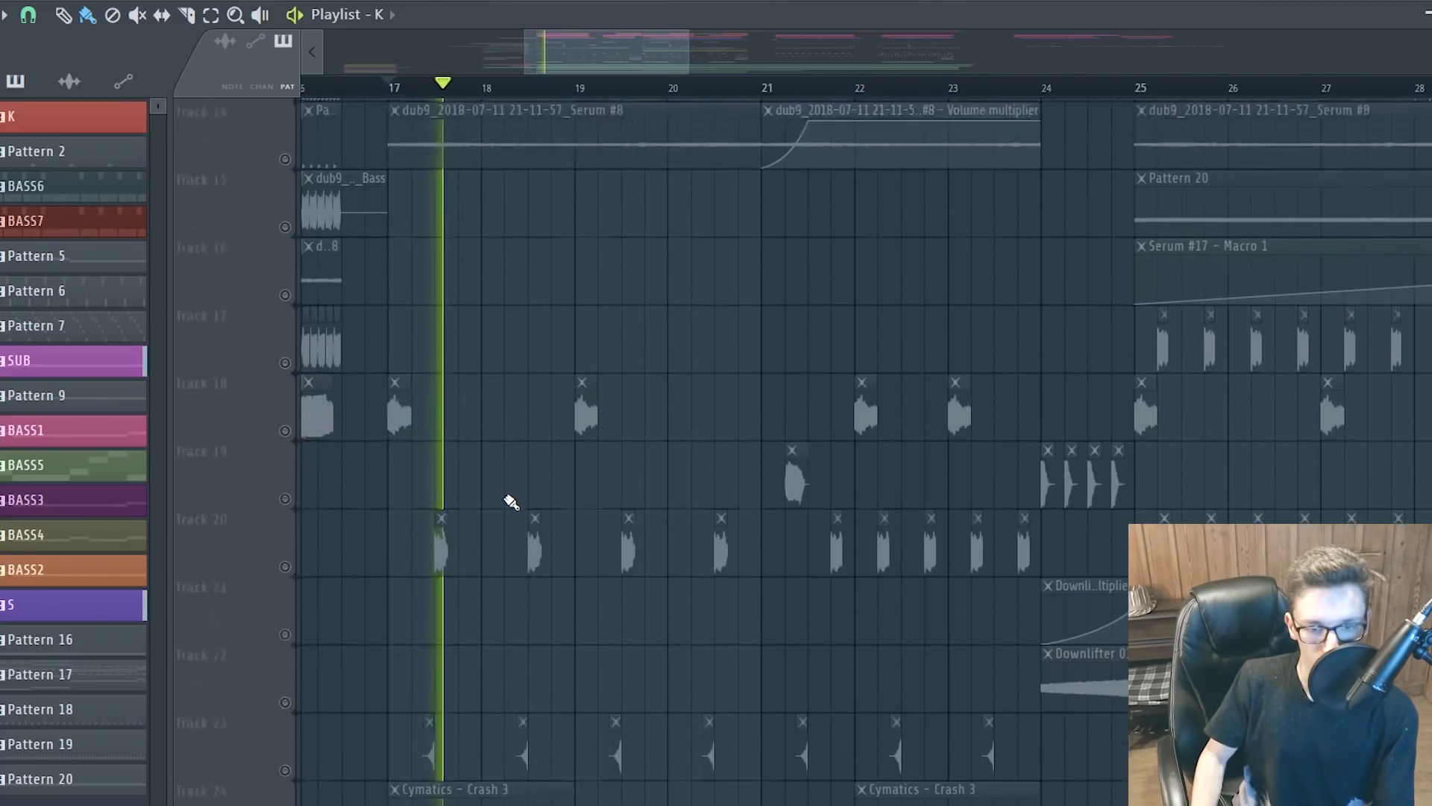
{"action": "scroll", "coordinate": [510, 502], "scroll_direction": "up", "scroll_amount": 12}
{"action": "scroll", "coordinate": [543, 453], "scroll_direction": "up", "scroll_amount": 3, "text": "ctrl"}
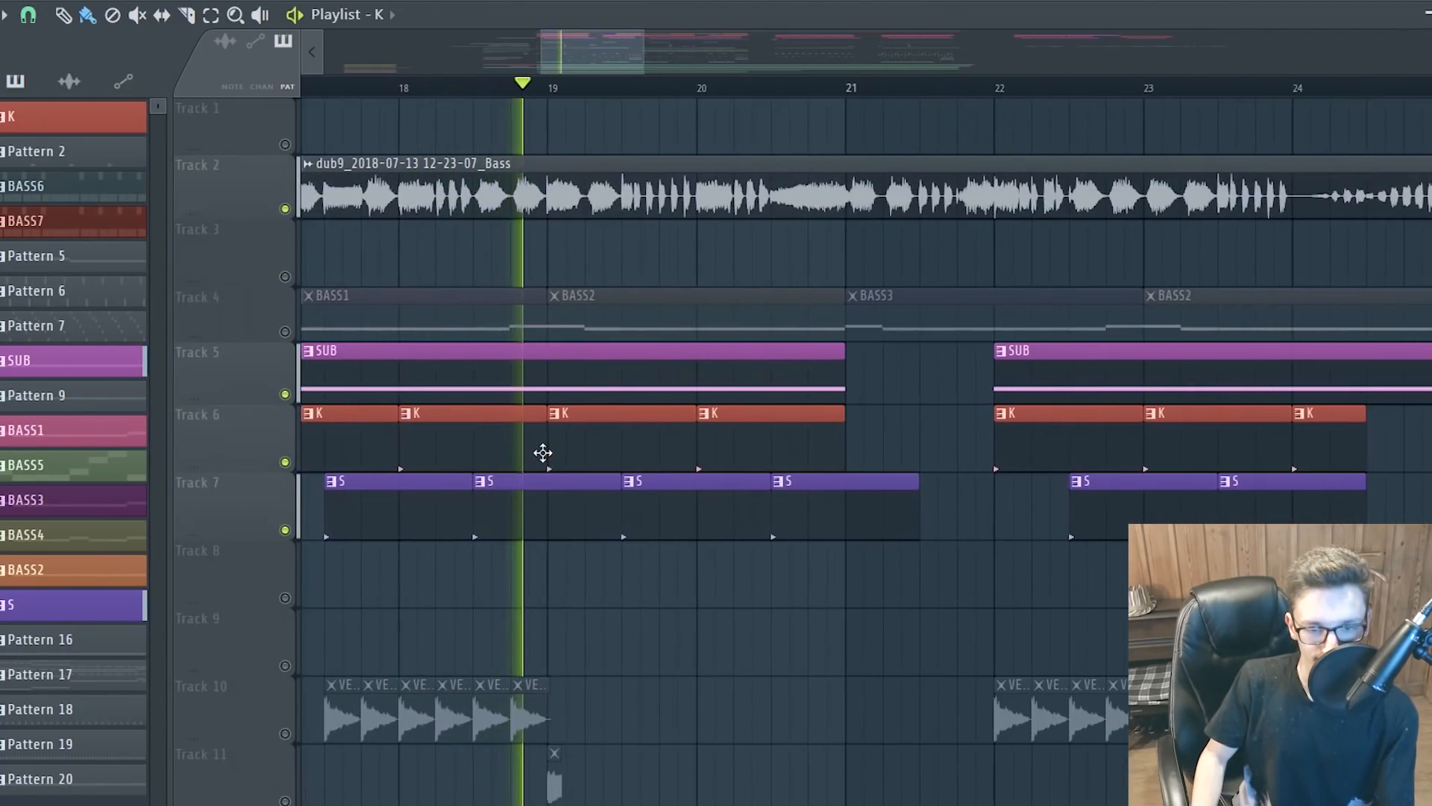
{"action": "scroll", "coordinate": [543, 453], "scroll_direction": "down", "scroll_amount": 3, "text": "ctrl"}
{"action": "scroll", "coordinate": [684, 451], "scroll_direction": "up", "scroll_amount": 3, "text": "ctrl"}
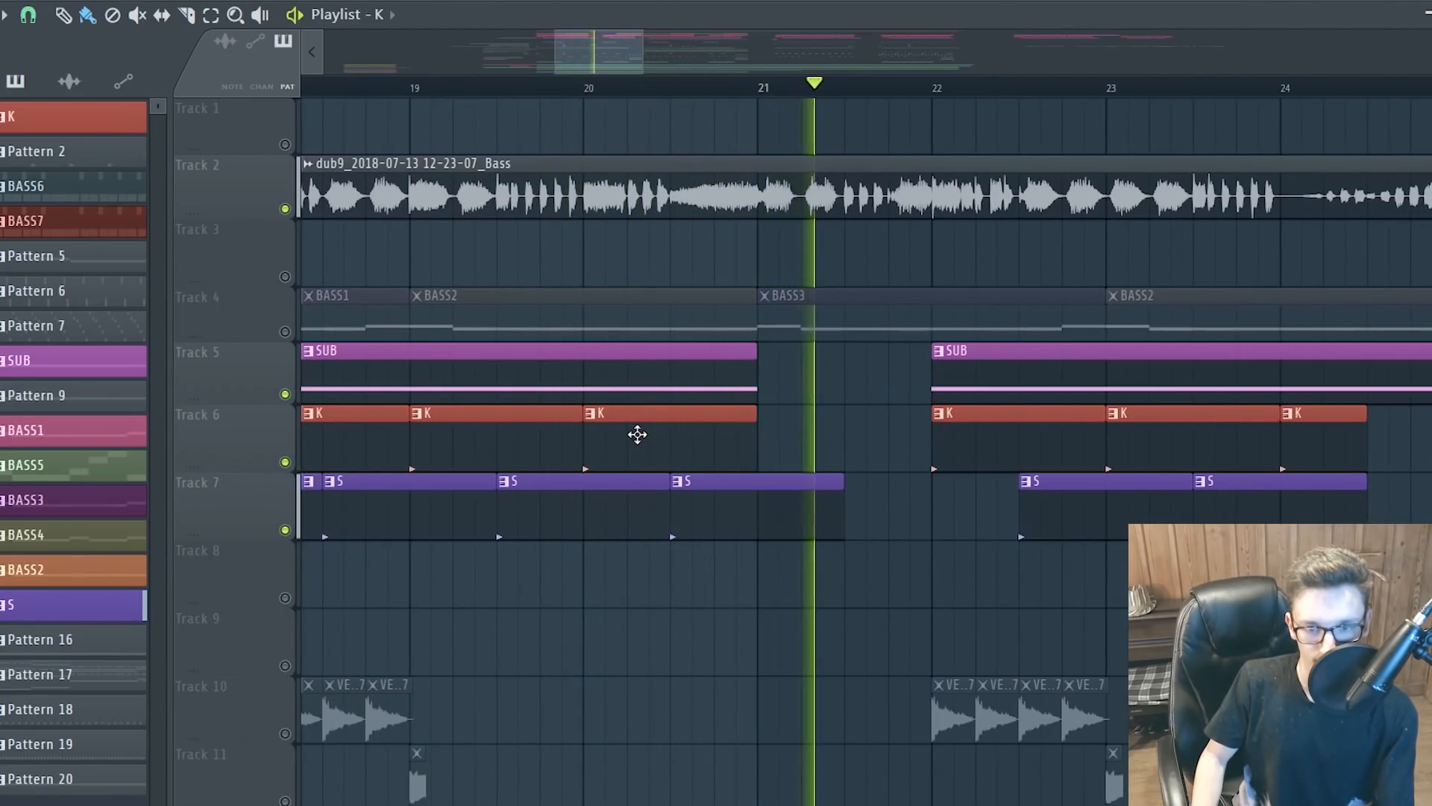
{"action": "scroll", "coordinate": [637, 435], "scroll_direction": "down", "scroll_amount": 2, "text": "ctrl"}
{"action": "scroll", "coordinate": [638, 435], "scroll_direction": "down", "scroll_amount": 1}
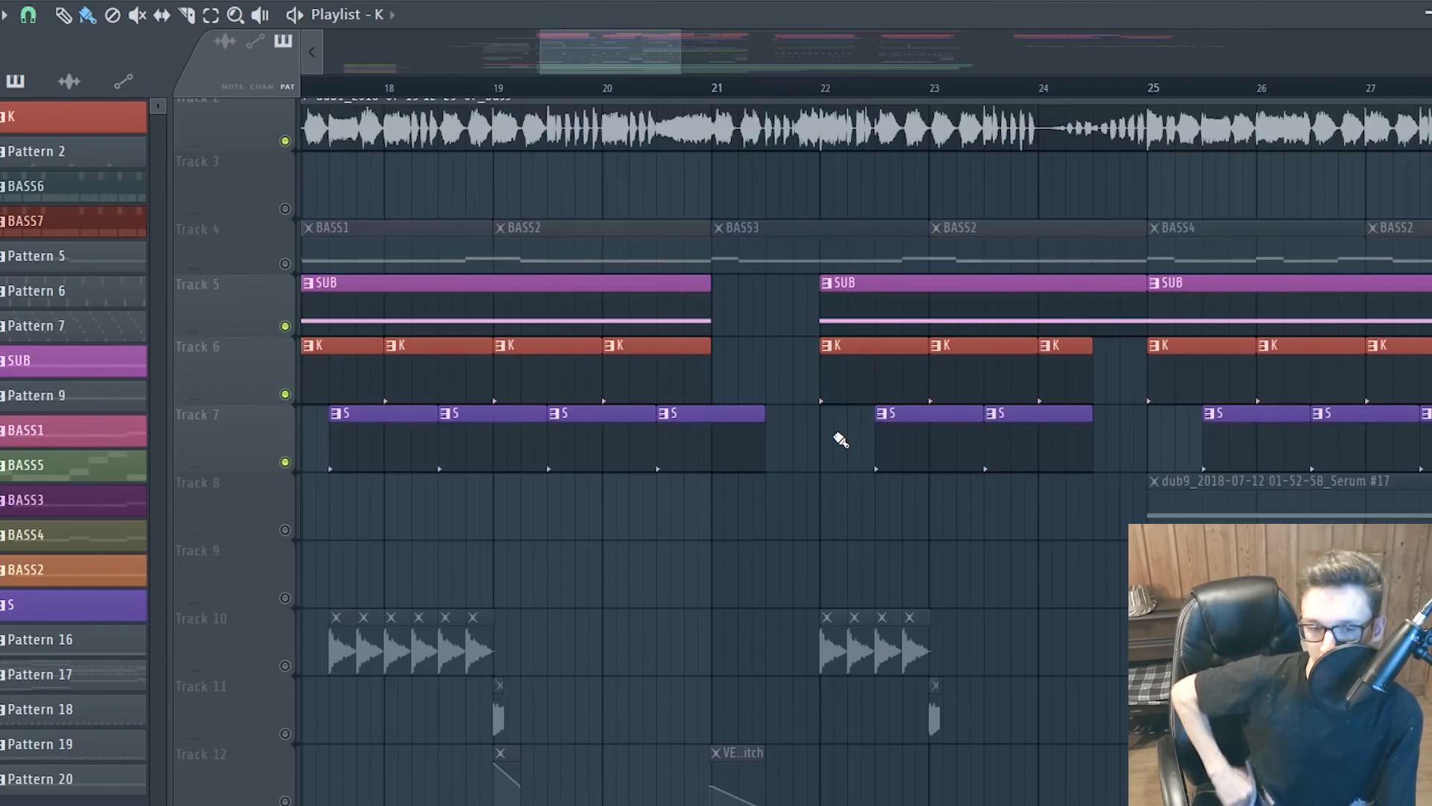
Examine the effects layered at bar 17 and view the 2_In my mind sample's settings on Track 11, then close them
{"action": "scroll", "coordinate": [845, 439], "scroll_direction": "up", "scroll_amount": 2, "text": "ctrl"}
{"action": "scroll", "coordinate": [515, 447], "scroll_direction": "down", "scroll_amount": 3}
{"action": "scroll", "coordinate": [537, 458], "scroll_direction": "up", "scroll_amount": 3, "text": "ctrl"}
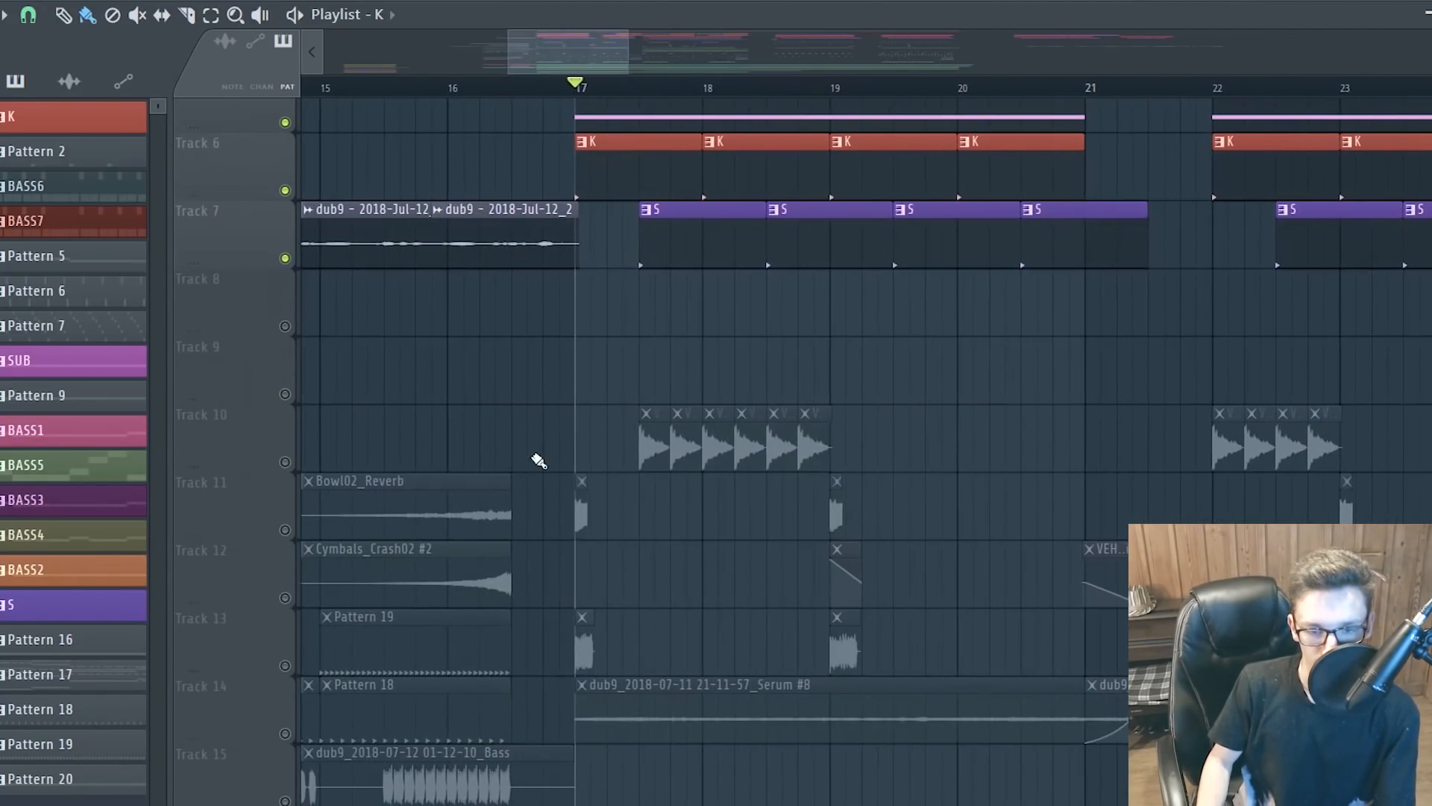
{"action": "scroll", "coordinate": [576, 451], "scroll_direction": "down", "scroll_amount": 1}
{"action": "scroll", "coordinate": [634, 417], "scroll_direction": "down", "scroll_amount": 1}
{"action": "scroll", "coordinate": [693, 387], "scroll_direction": "up", "scroll_amount": 2, "text": "ctrl"}
{"action": "scroll", "coordinate": [627, 409], "scroll_direction": "up", "scroll_amount": 2, "text": "ctrl"}
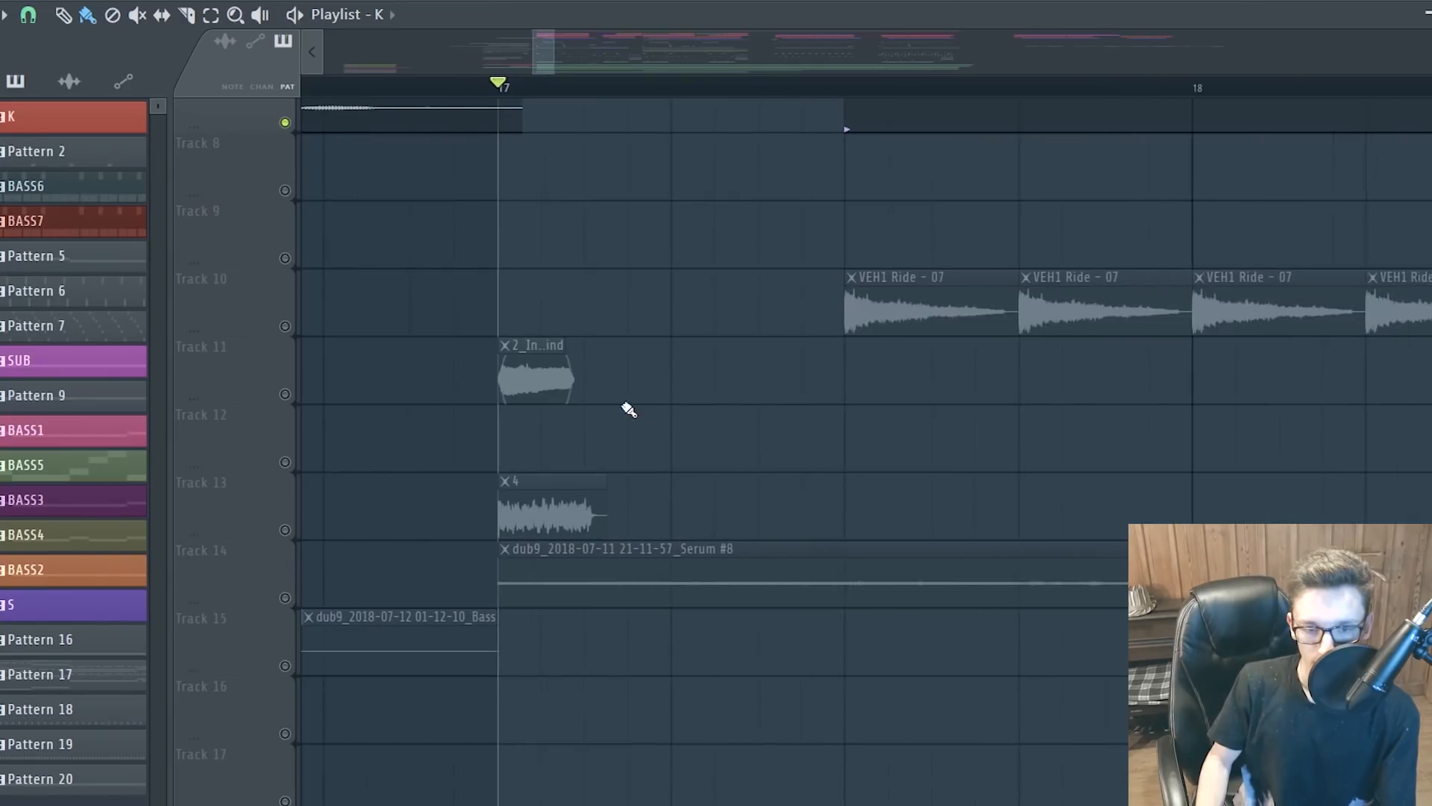
{"action": "double_click", "coordinate": [499, 393]}
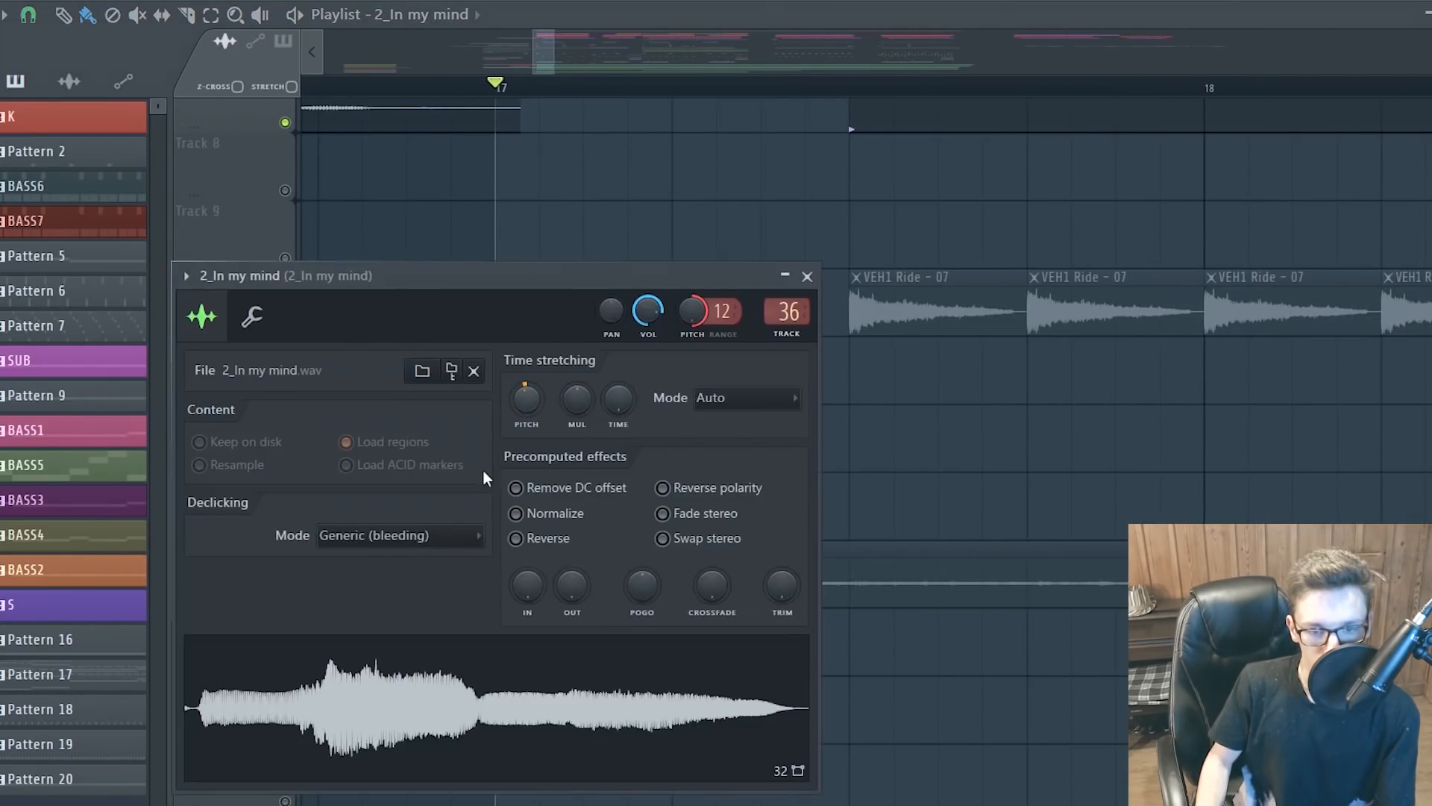
{"action": "left_click", "coordinate": [807, 276]}
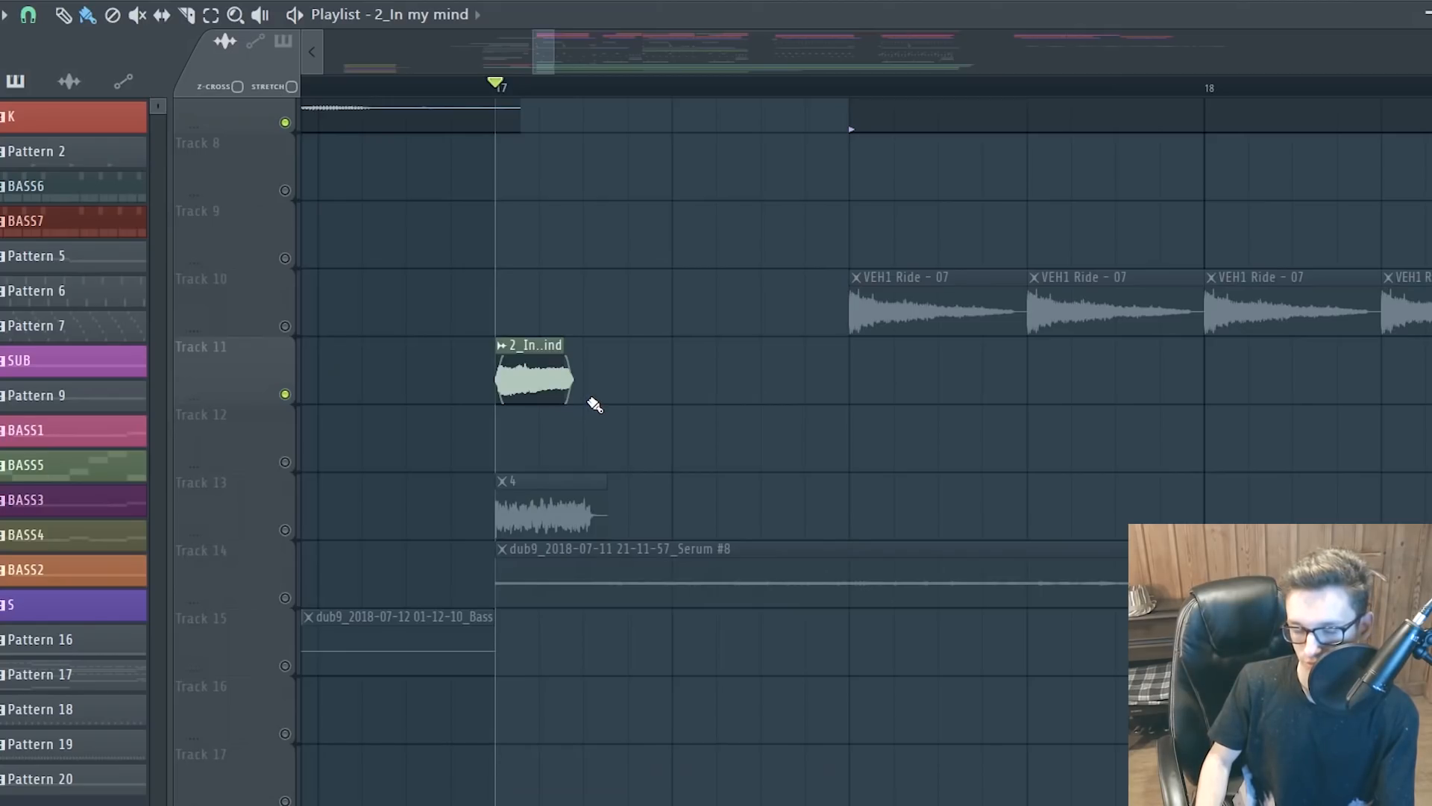
Enable the 2_In my mind clip's Track 11, mute the resampled bass on Track 2 and audition the drop's opening
{"action": "key", "text": "space"}
{"action": "key", "text": "space"}
{"action": "scroll", "coordinate": [403, 386], "scroll_direction": "up", "scroll_amount": 4}
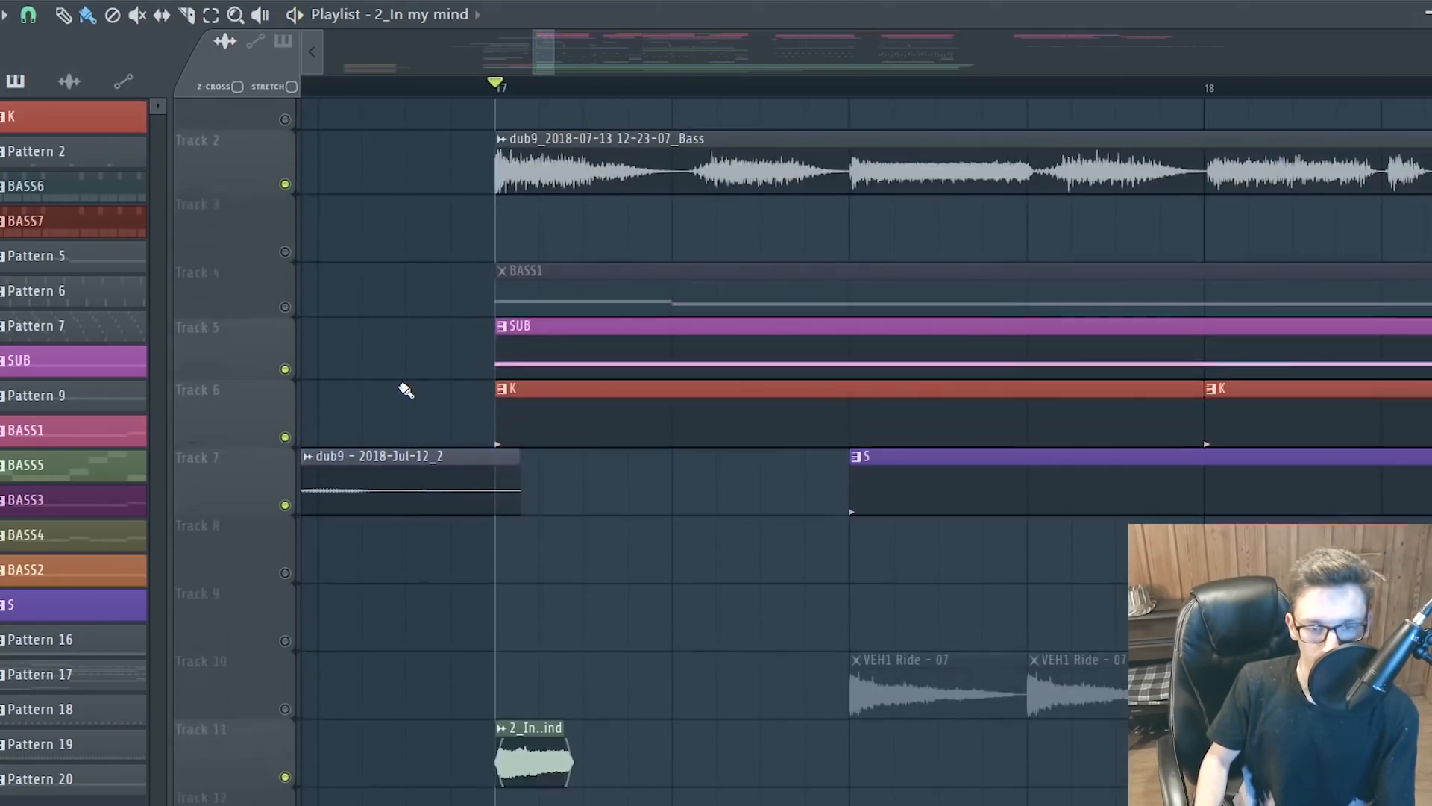
{"action": "key", "text": "space"}
{"action": "scroll", "coordinate": [452, 320], "scroll_direction": "down", "scroll_amount": 4}
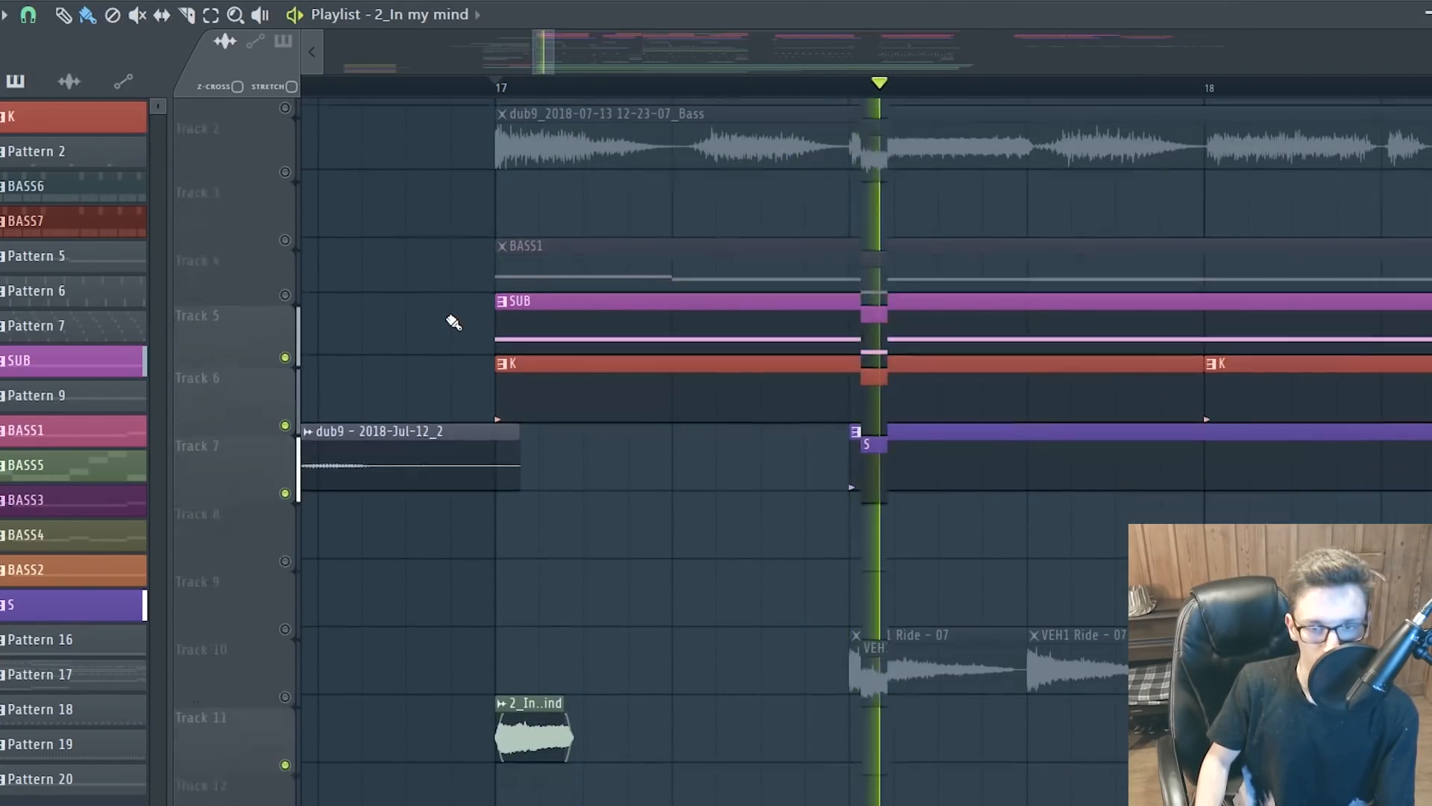
{"action": "key", "text": "space"}
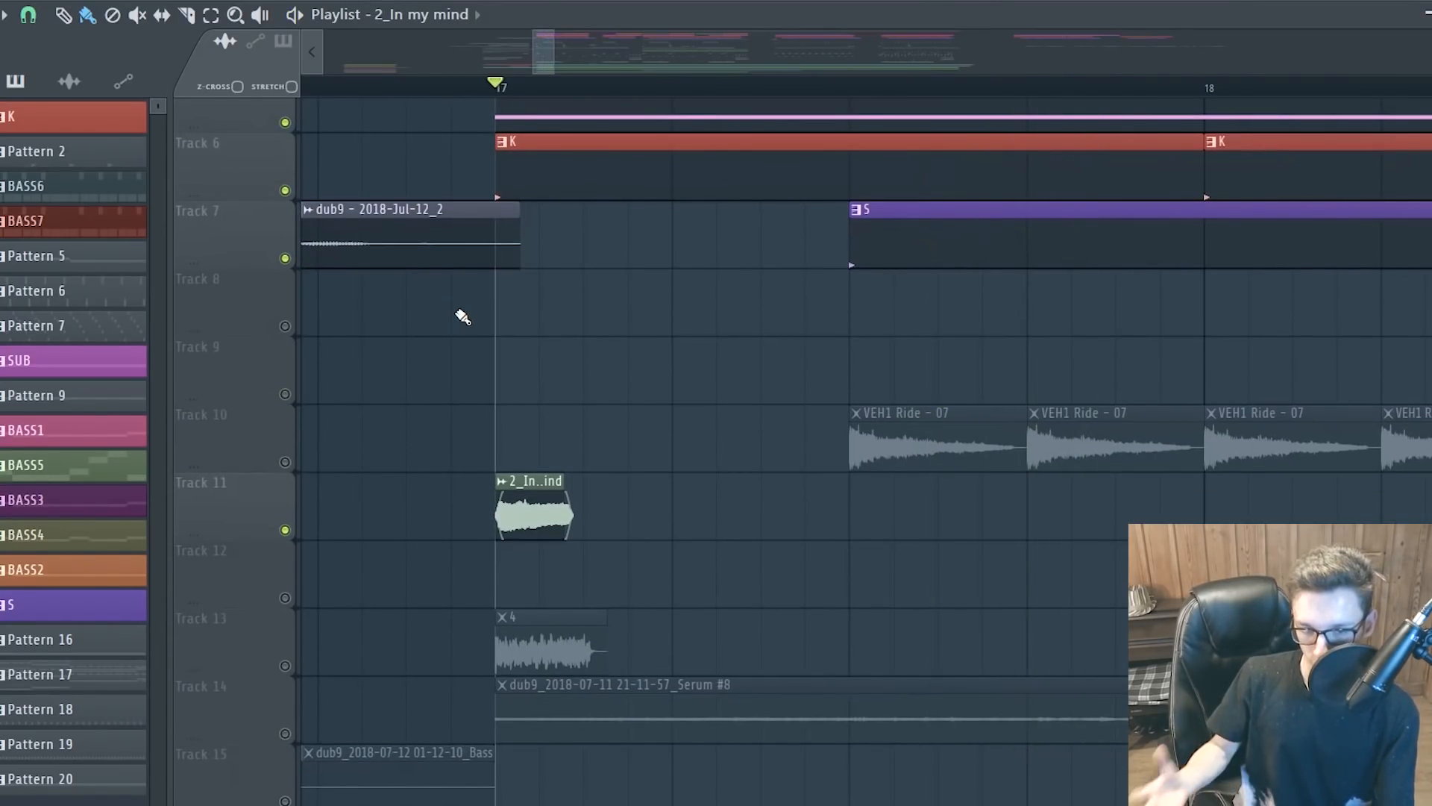
{"action": "scroll", "coordinate": [378, 488], "scroll_direction": "down", "scroll_amount": 1}
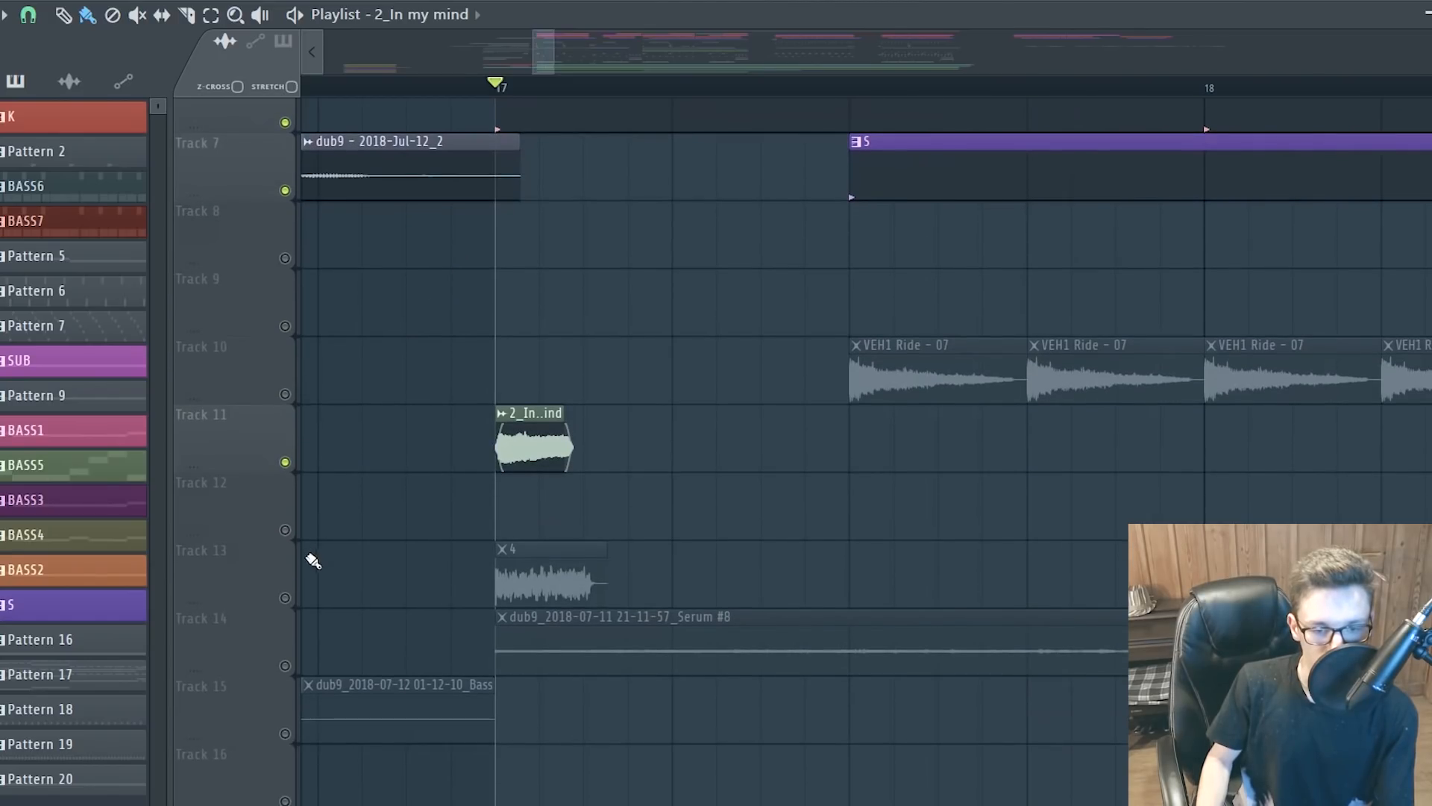
View sample 4's settings, close them, enable its Track 13 and audition the start of the drop
{"action": "double_click", "coordinate": [529, 583]}
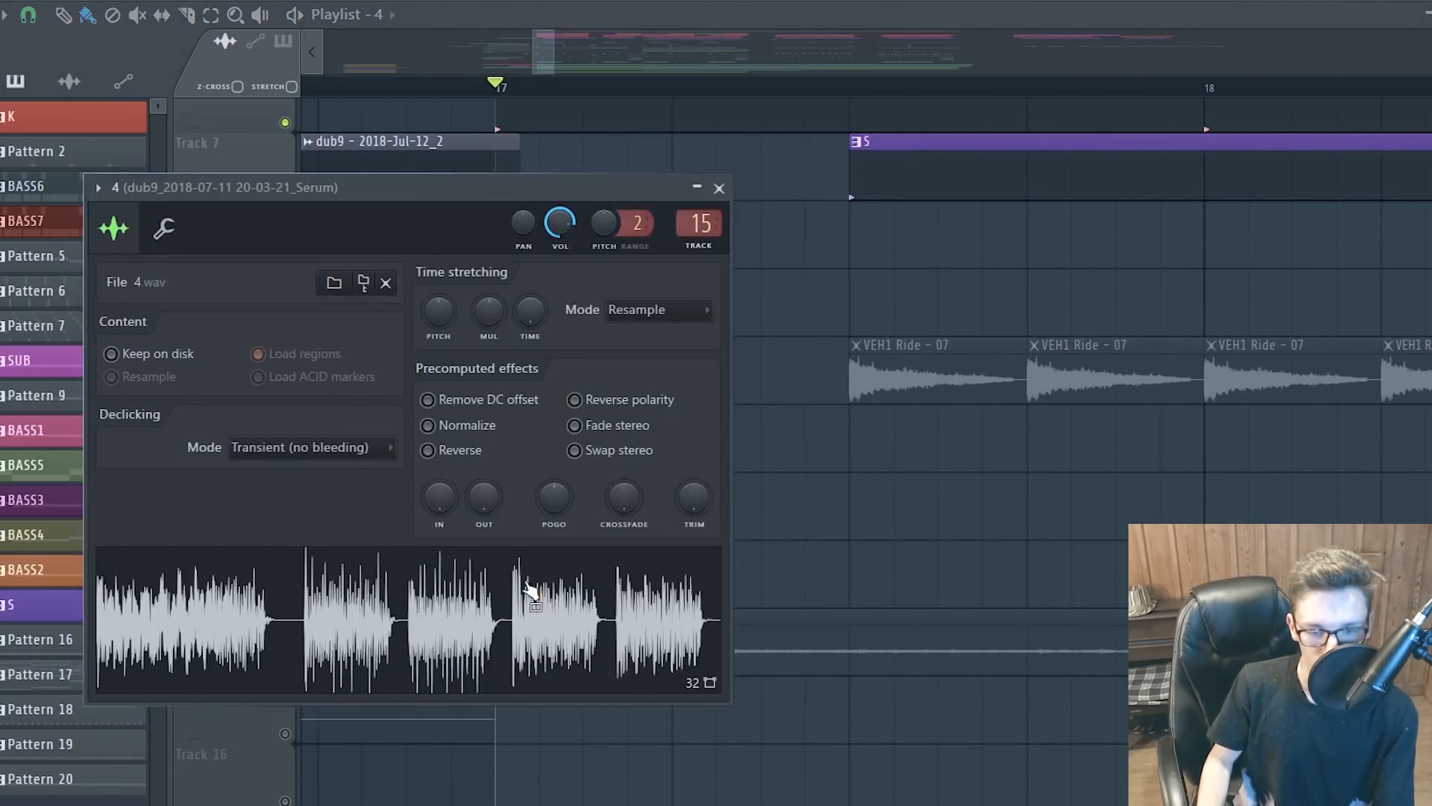
{"action": "key", "text": "Escape"}
{"action": "key", "text": "space"}
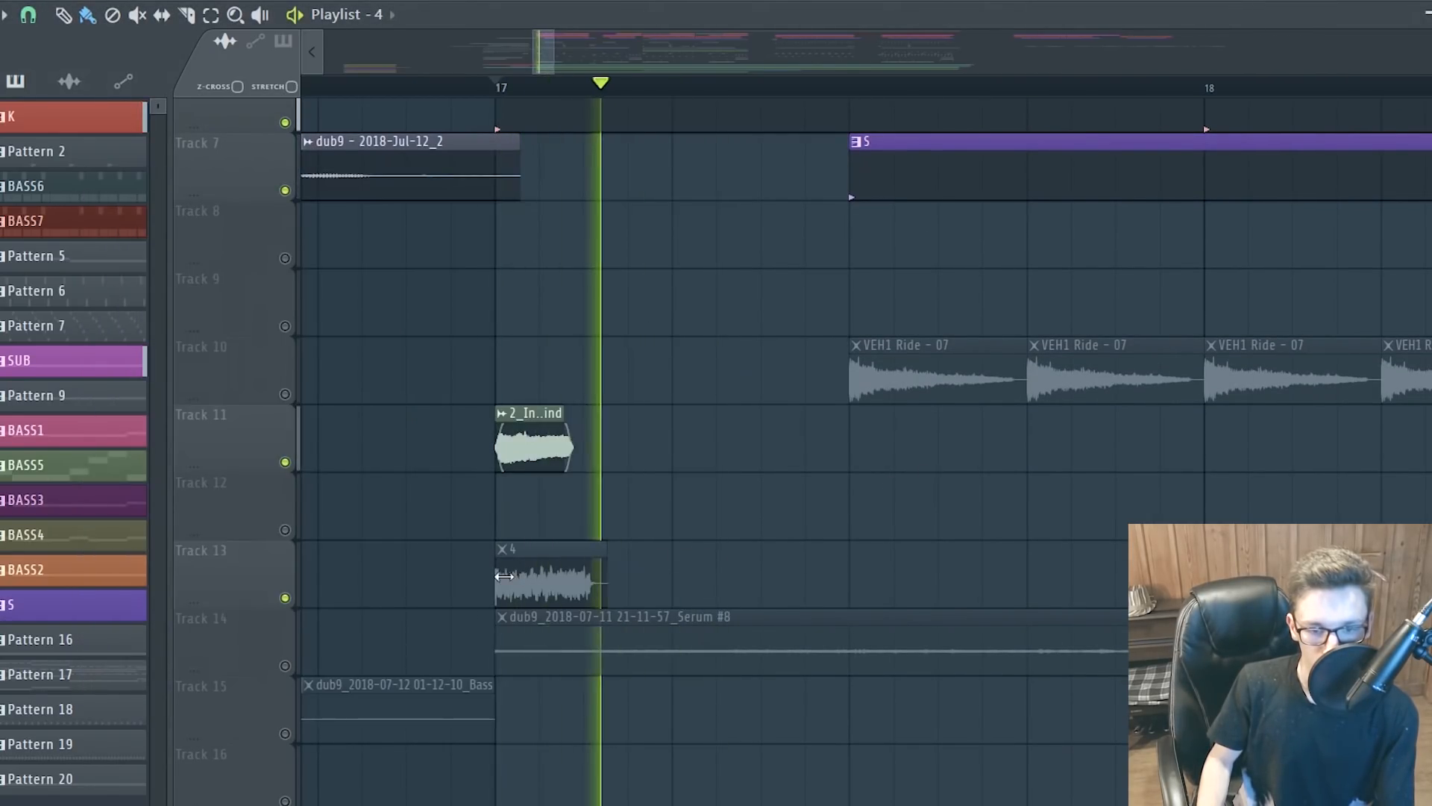
{"action": "key", "text": "space"}
{"action": "scroll", "coordinate": [581, 500], "scroll_direction": "up", "scroll_amount": 5}
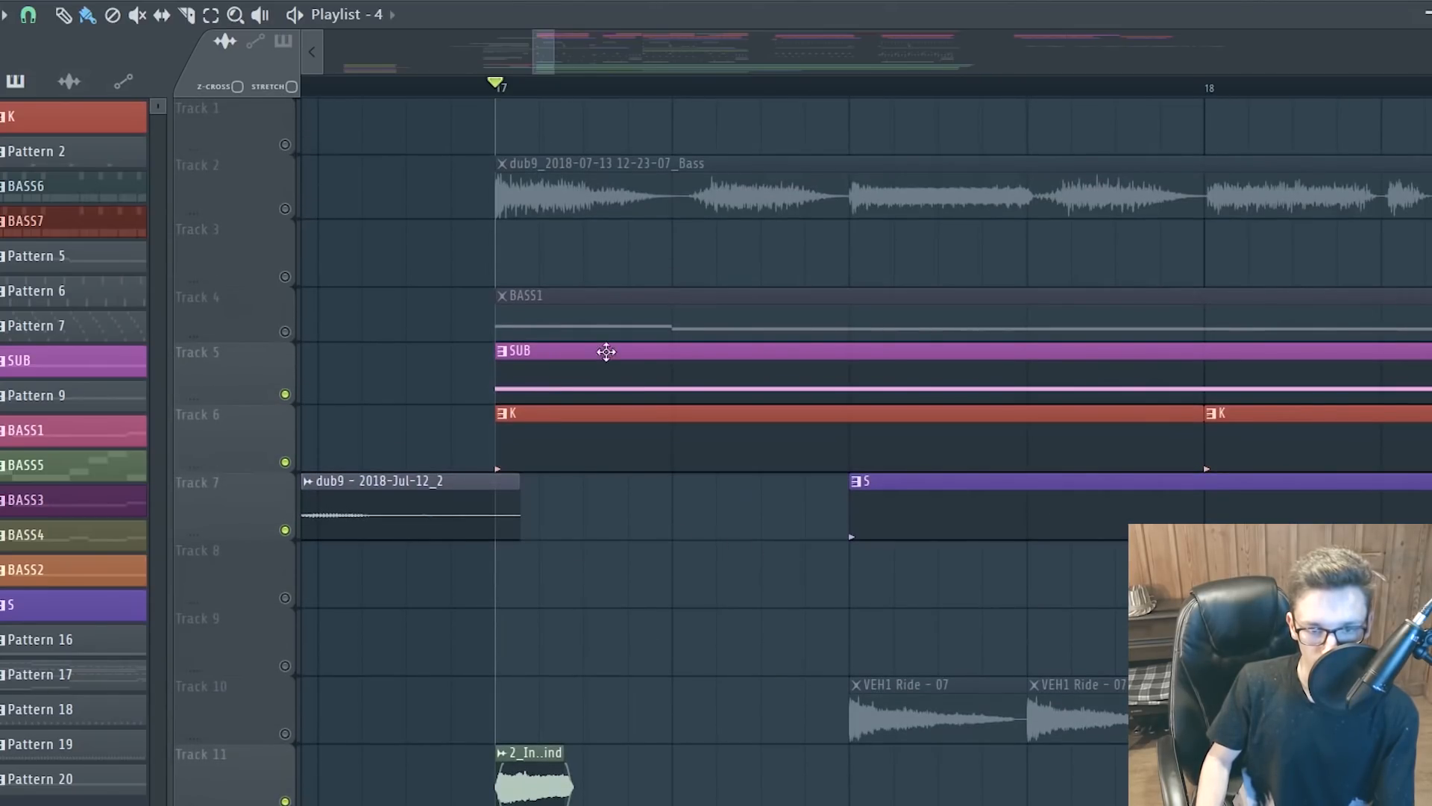
{"action": "scroll", "coordinate": [564, 196], "scroll_direction": "down", "scroll_amount": 7}
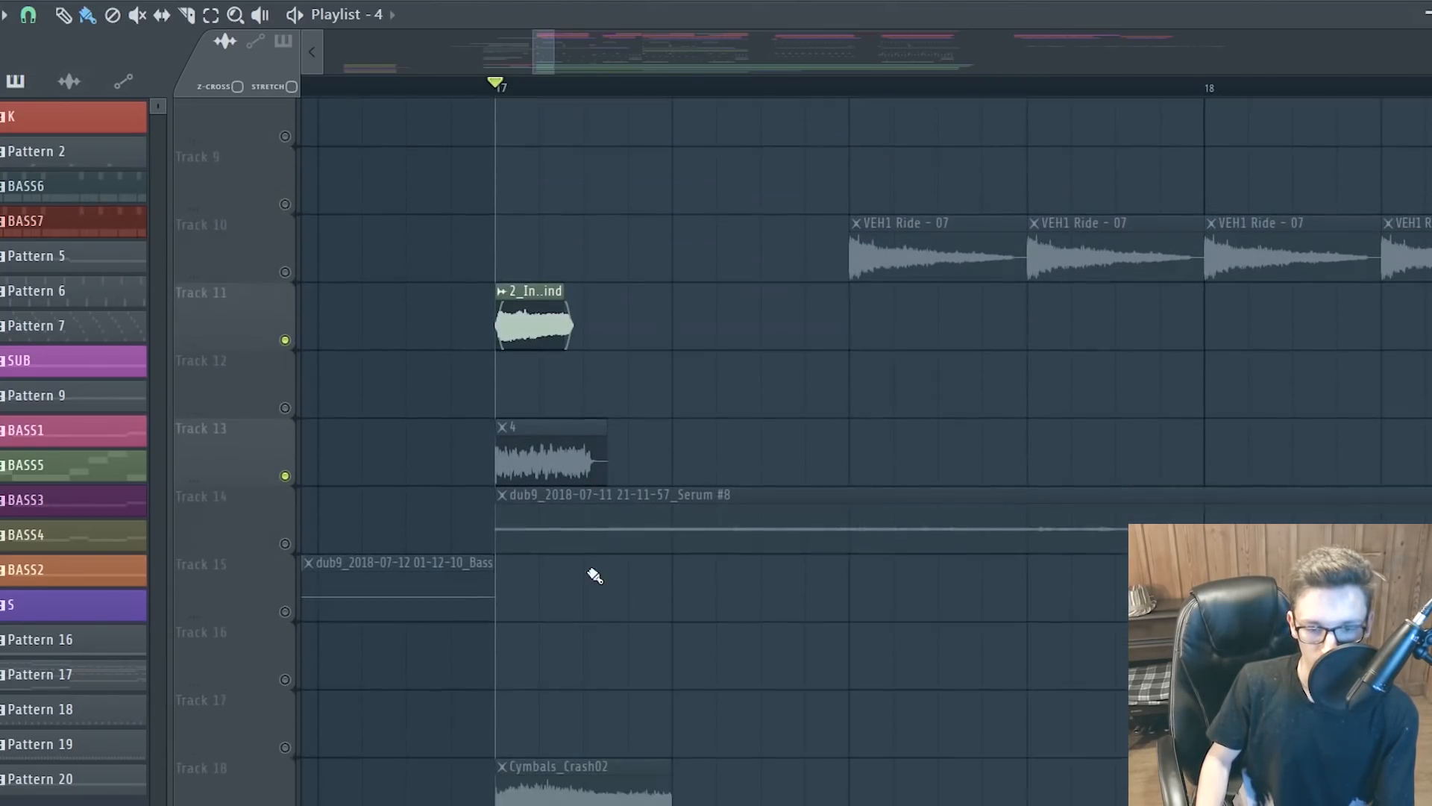
{"action": "scroll", "coordinate": [574, 515], "scroll_direction": "down", "scroll_amount": 3}
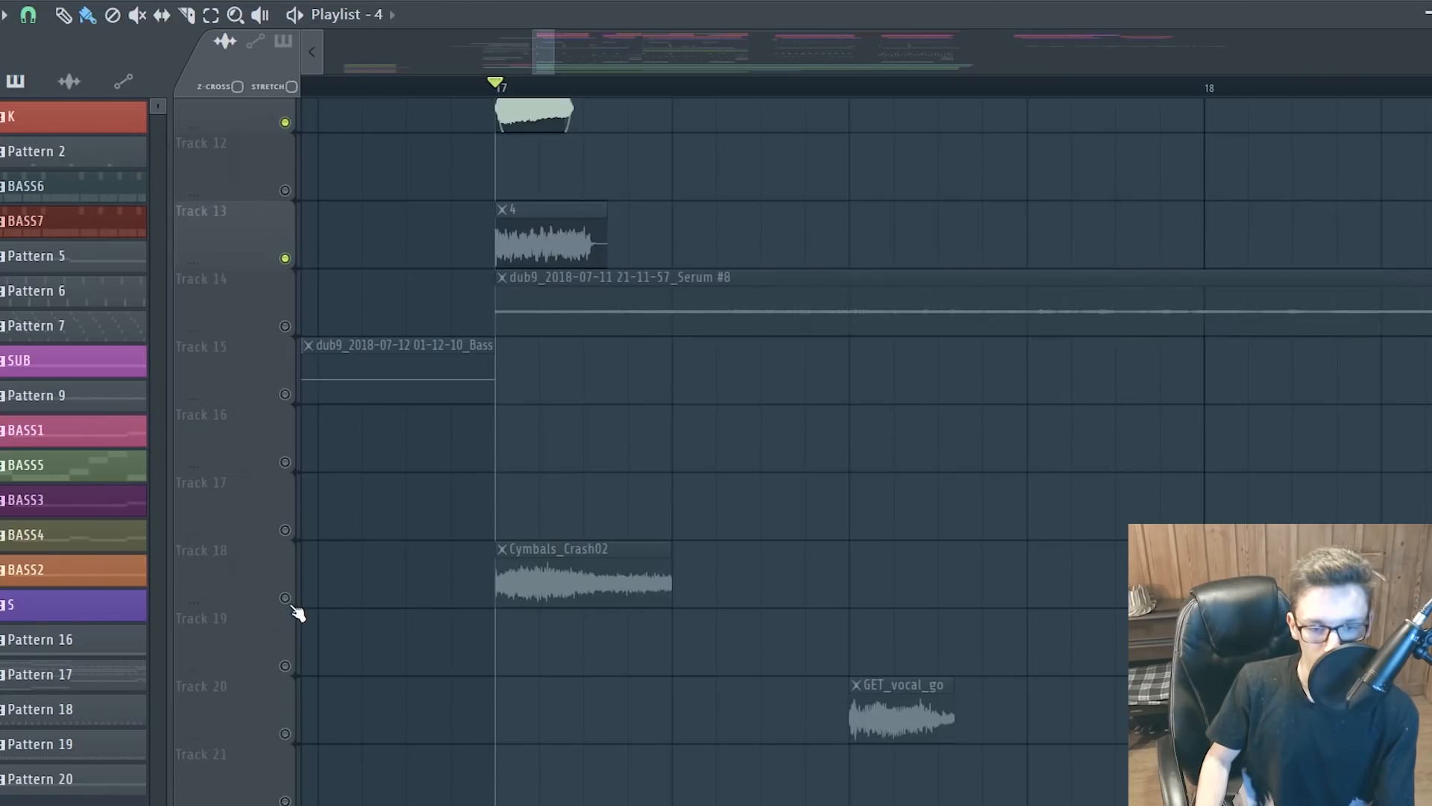
Enable Track 18 with the Cymbals_Crash02 clips and audition the crash at bar 17
{"action": "left_click", "coordinate": [545, 573]}
{"action": "scroll", "coordinate": [448, 458], "scroll_direction": "down", "scroll_amount": 2}
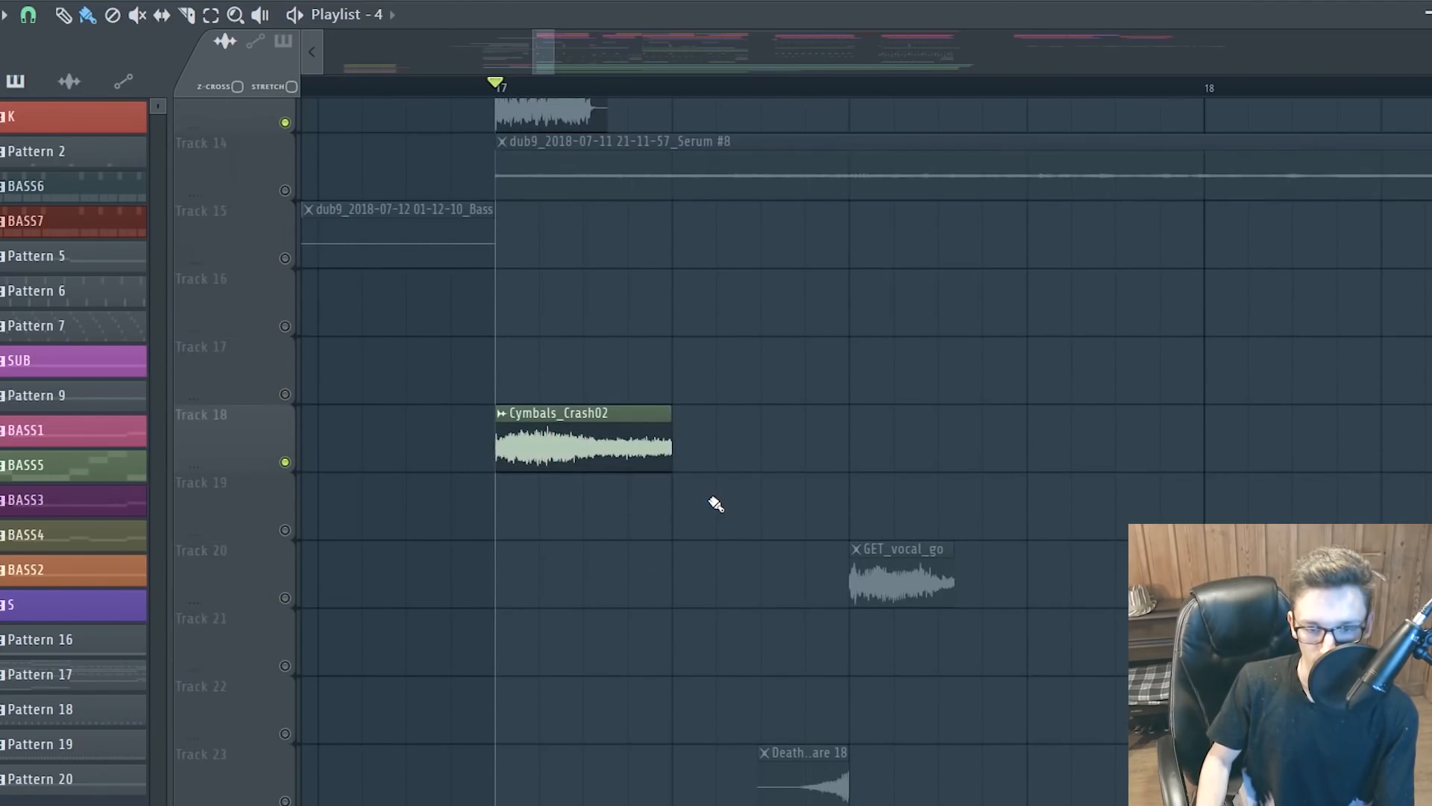
{"action": "key", "text": "space"}
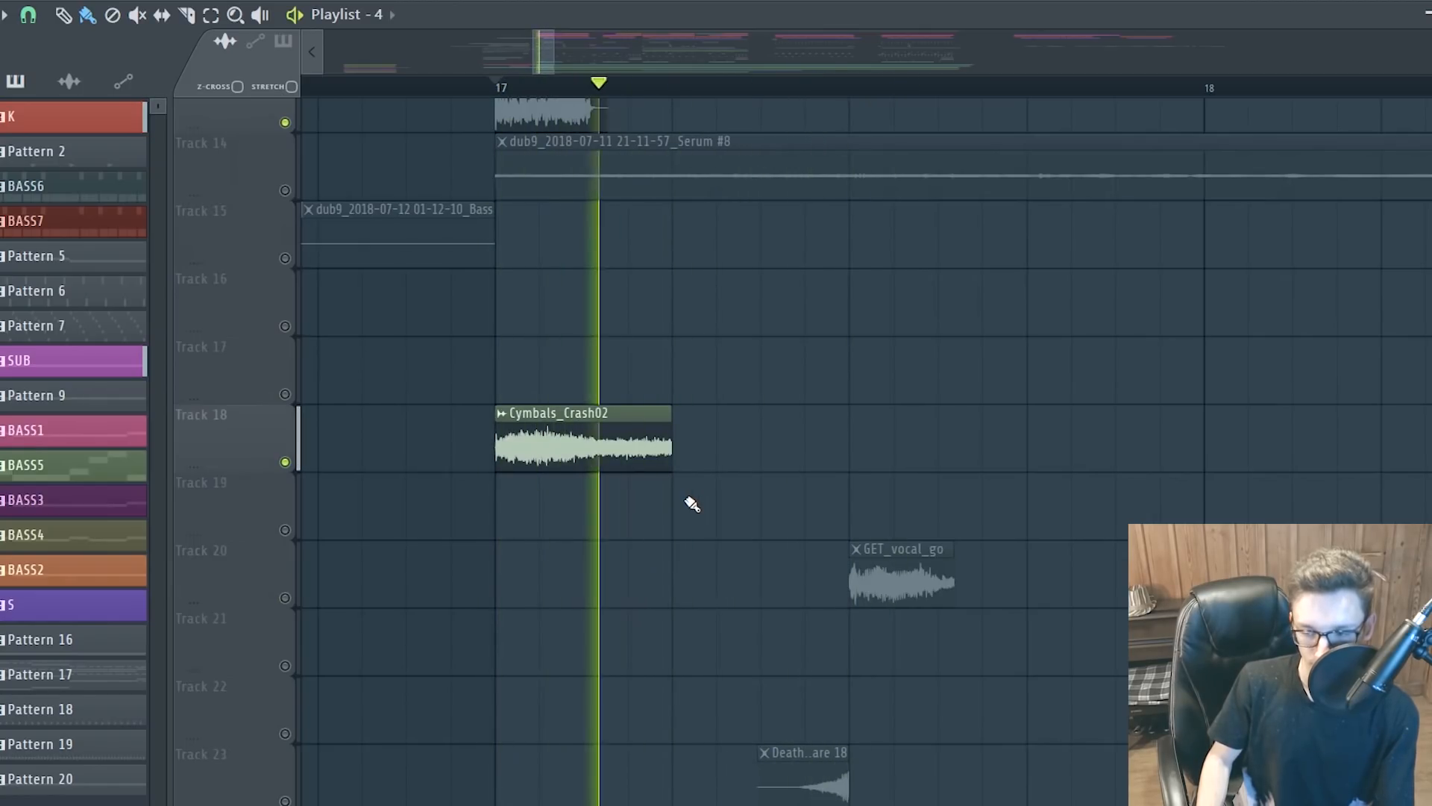
{"action": "key", "text": "space"}
{"action": "scroll", "coordinate": [425, 451], "scroll_direction": "down", "scroll_amount": 2}
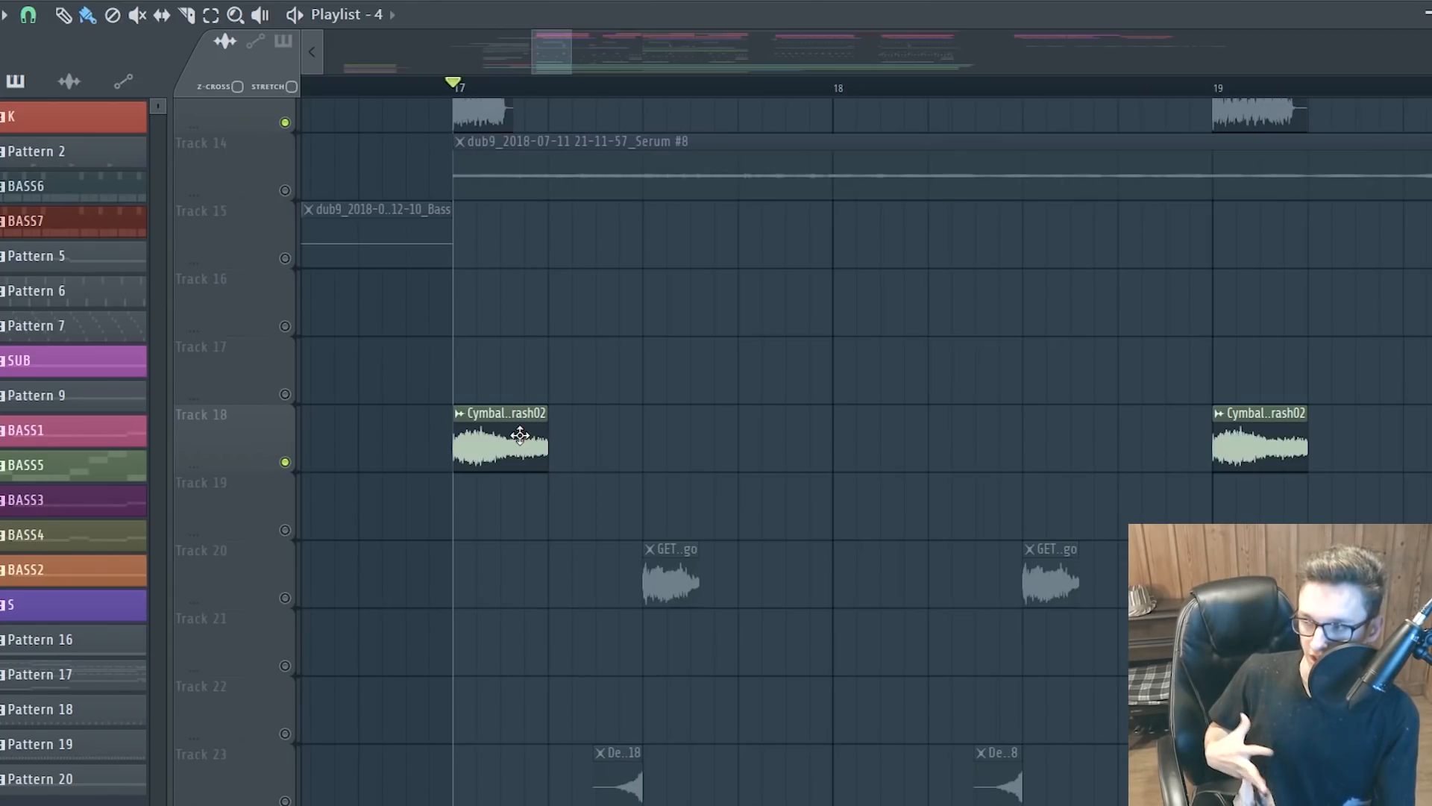
{"action": "scroll", "coordinate": [520, 434], "scroll_direction": "down", "scroll_amount": 2}
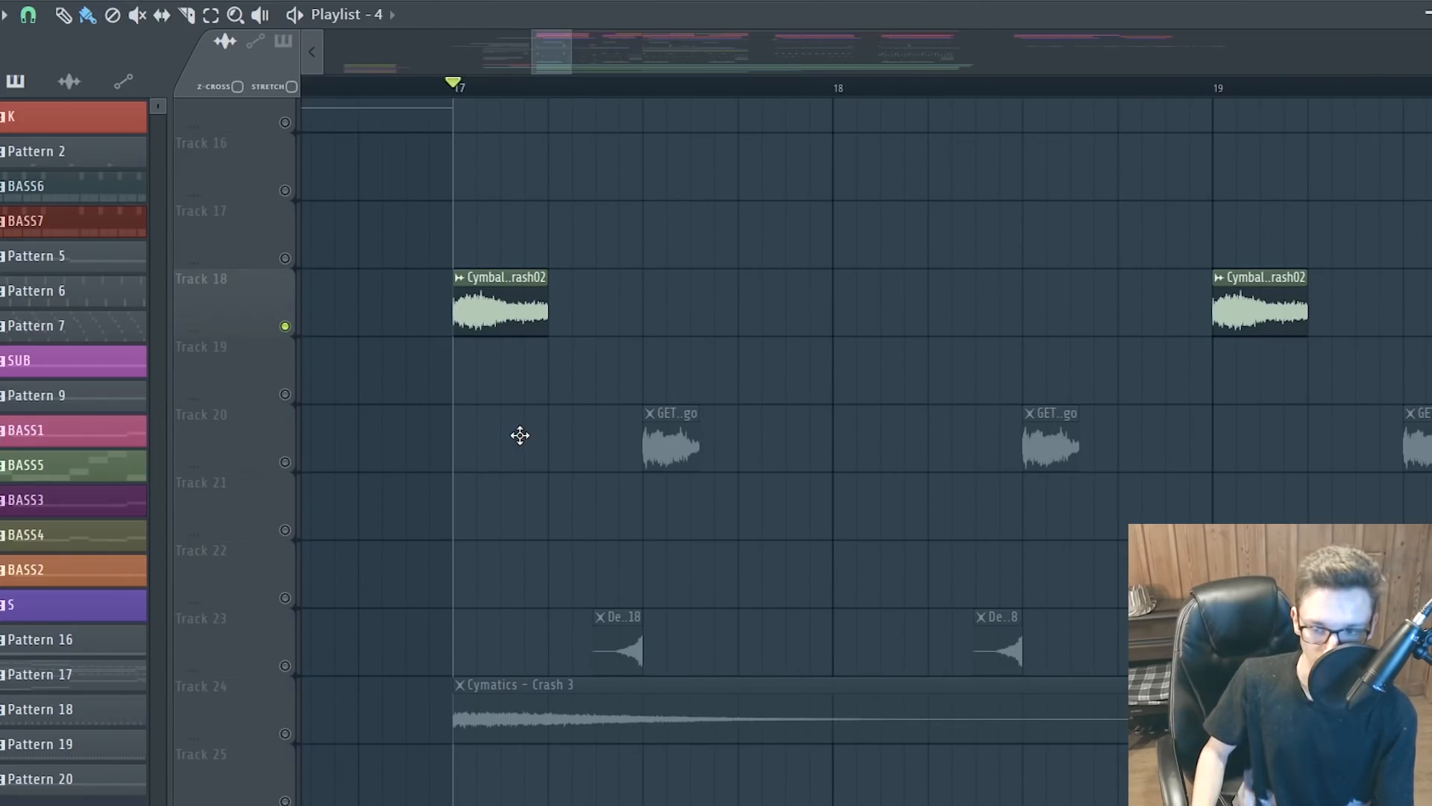
Enable Track 24 with the Cymatics - Crash 3 clip and audition it at the start of the drop
{"action": "scroll", "coordinate": [520, 435], "scroll_direction": "down", "scroll_amount": 3}
{"action": "scroll", "coordinate": [520, 435], "scroll_direction": "down", "scroll_amount": 3}
{"action": "scroll", "coordinate": [520, 435], "scroll_direction": "up", "scroll_amount": 1}
{"action": "scroll", "coordinate": [371, 546], "scroll_direction": "up", "scroll_amount": 4}
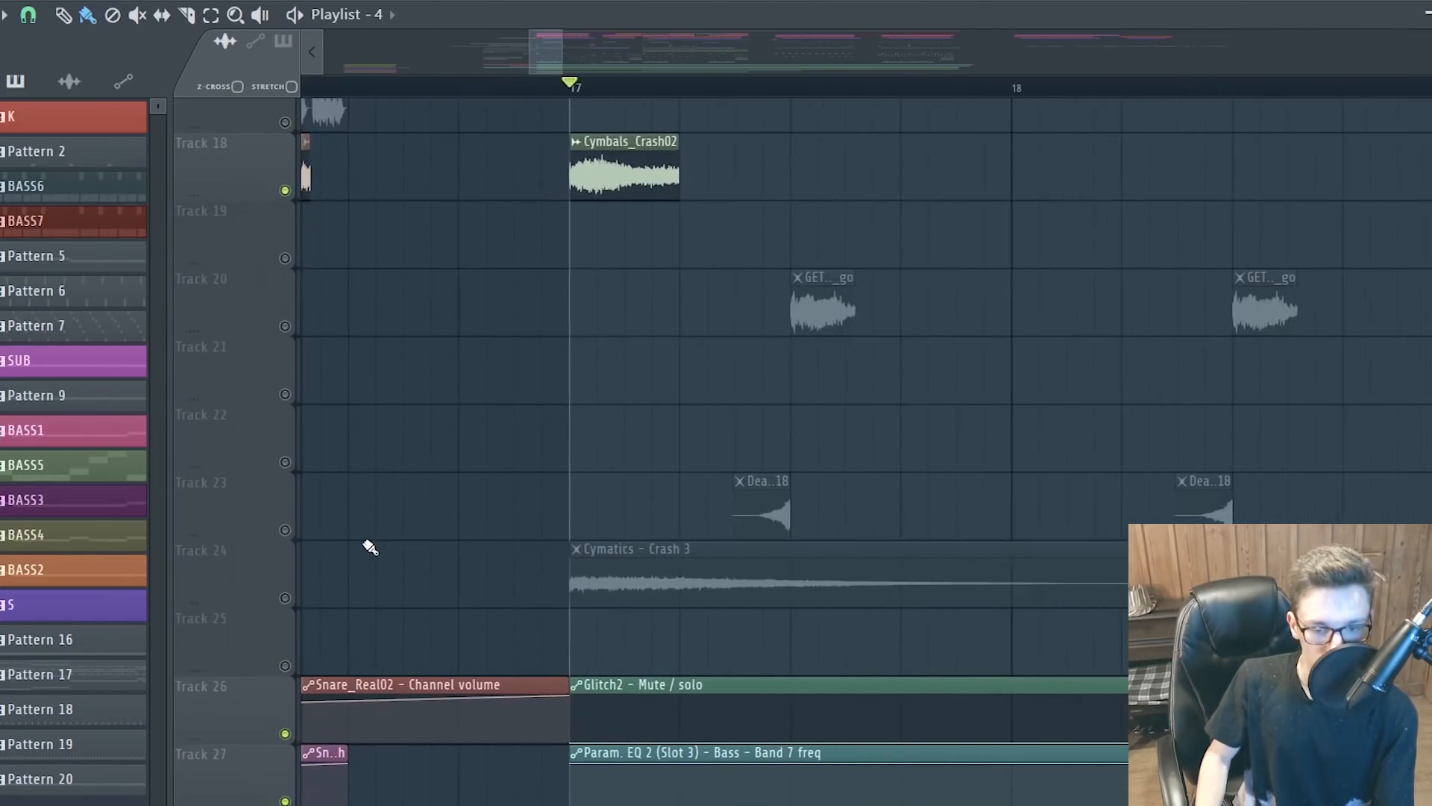
{"action": "left_click", "coordinate": [285, 598]}
{"action": "key", "text": "space"}
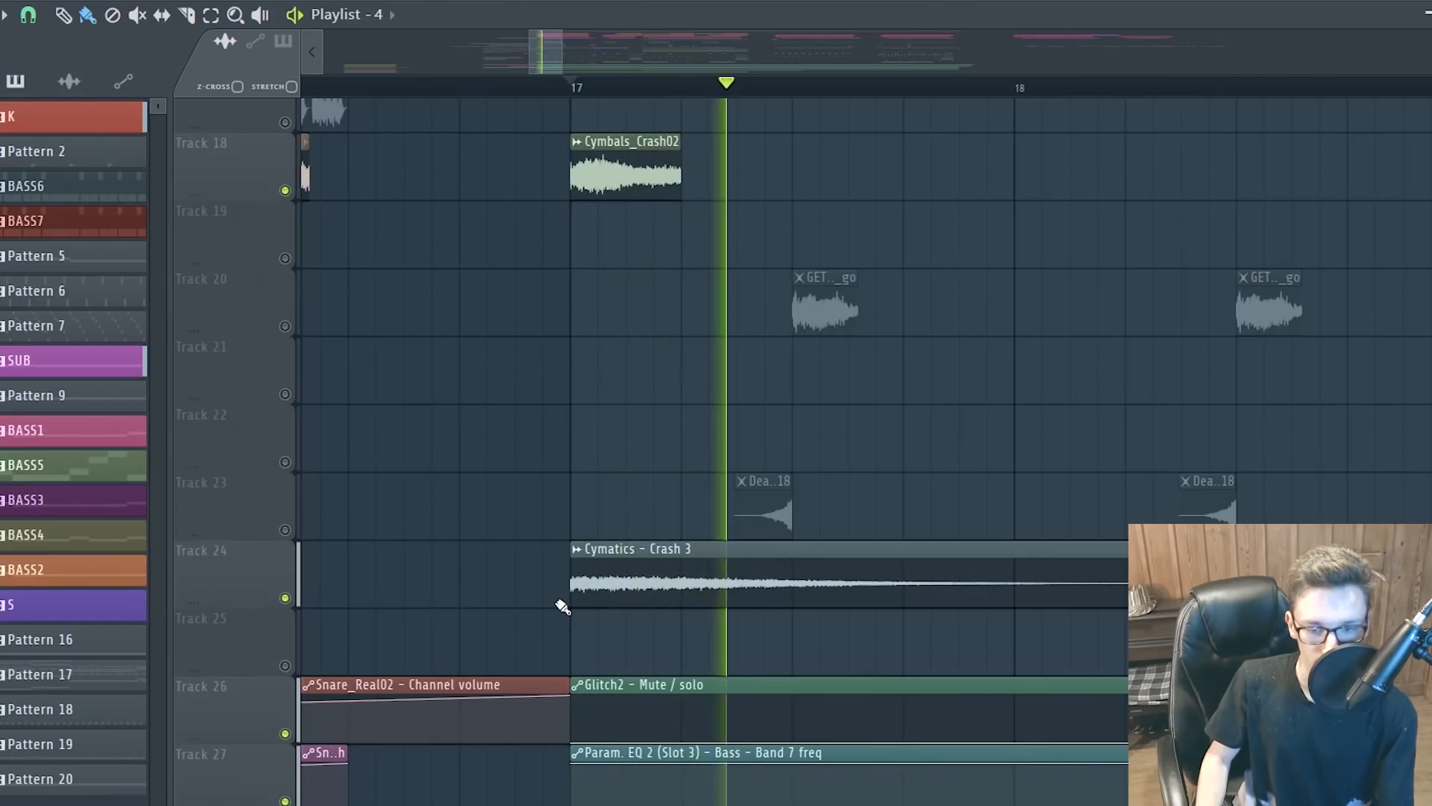
{"action": "key", "text": "space"}
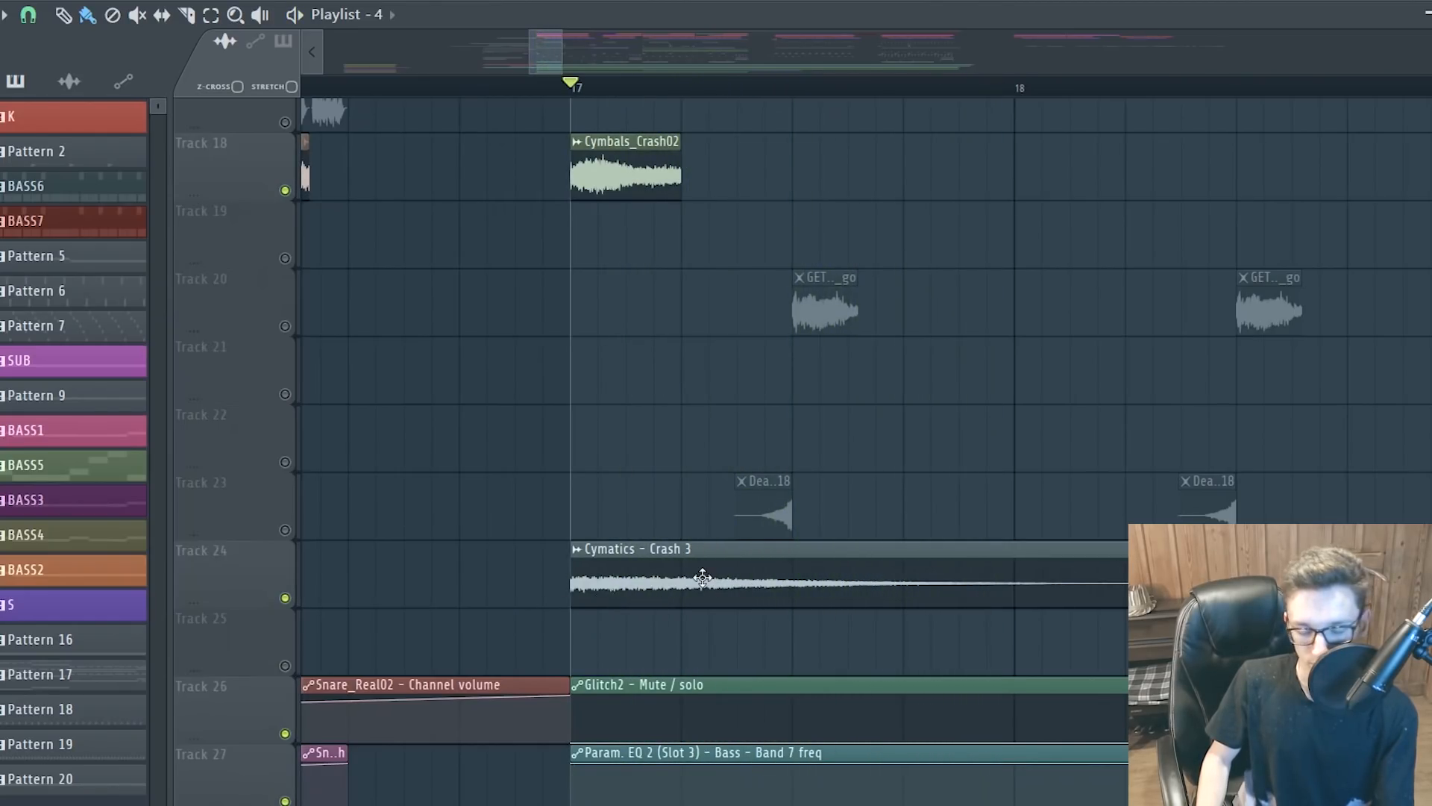
Open the Cymatics - Crash 3 clip's settings and Gross Beat, audition its 1/3 Bt Gate from bar 17, and return to the playlist
{"action": "key", "text": "space"}
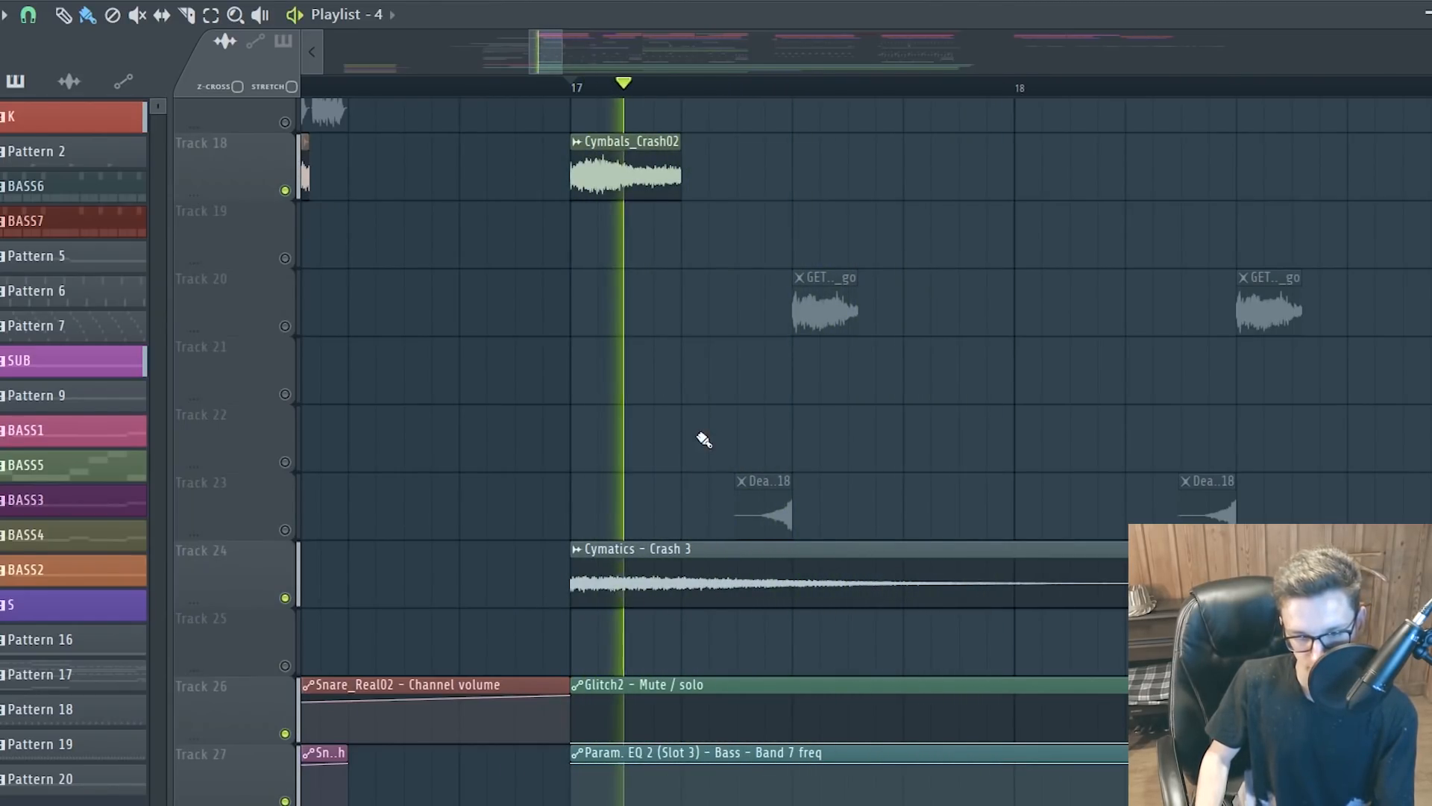
{"action": "key", "text": "space"}
{"action": "double_click", "coordinate": [682, 551]}
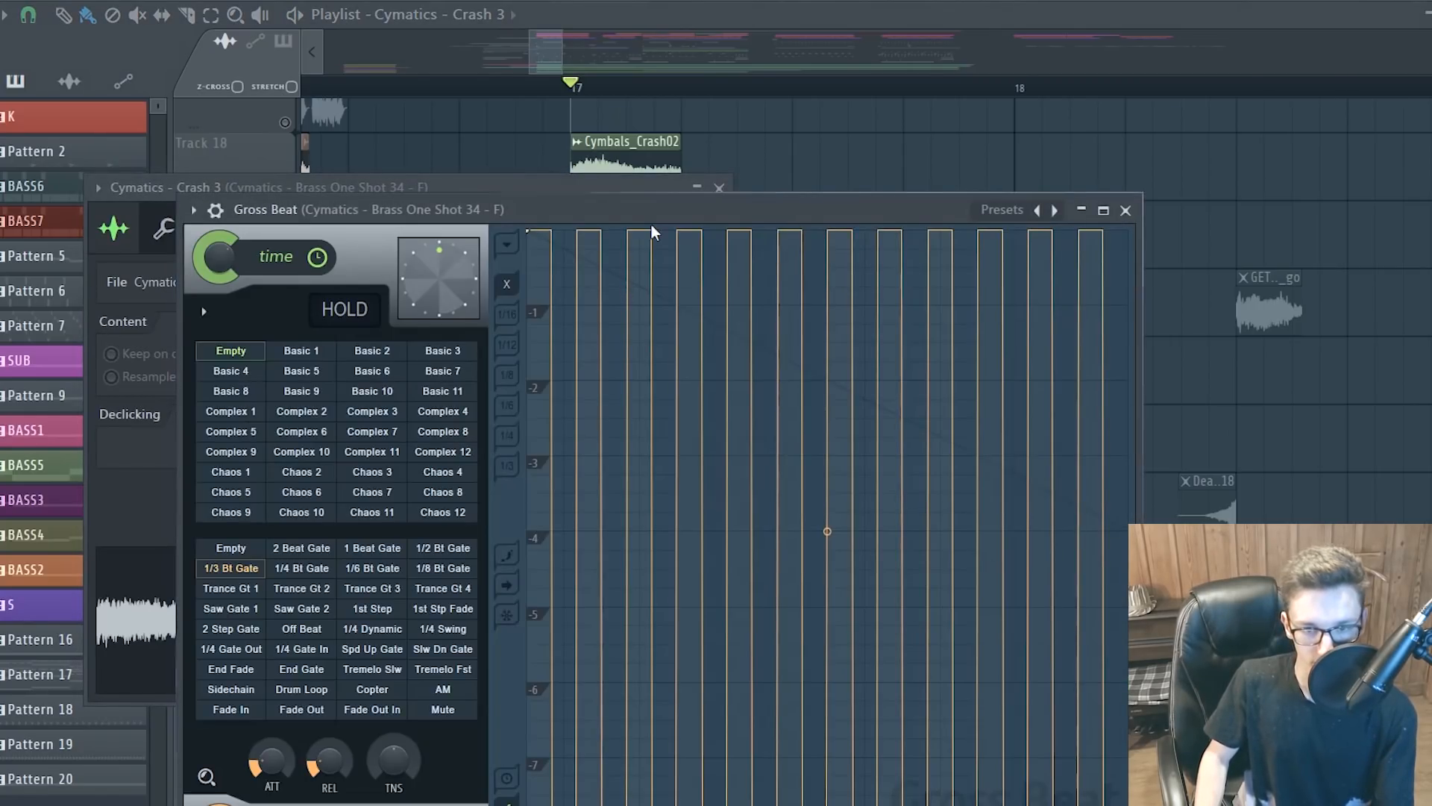
{"action": "left_click_drag", "start_coordinate": [645, 209], "coordinate": [892, 131]}
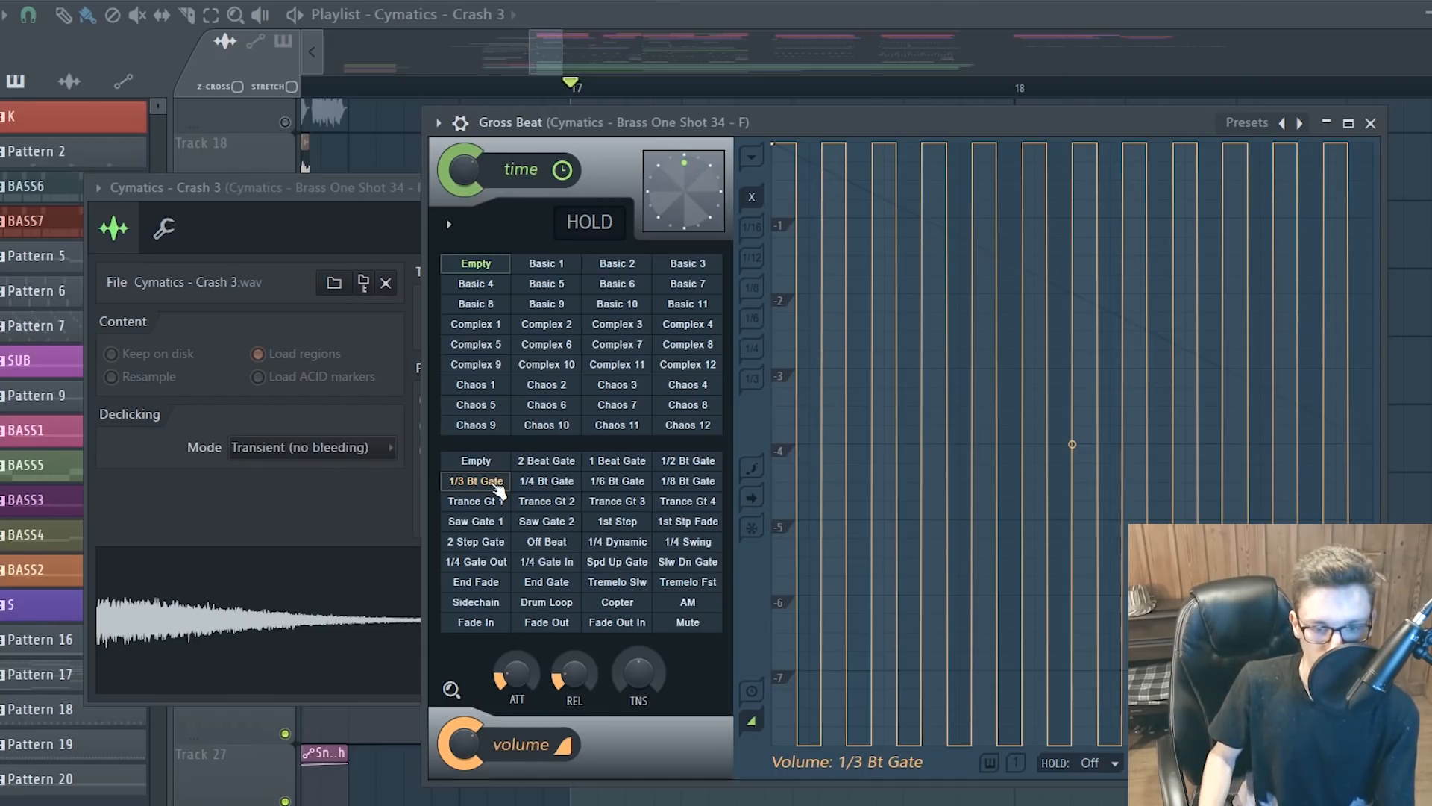
{"action": "key", "text": "space"}
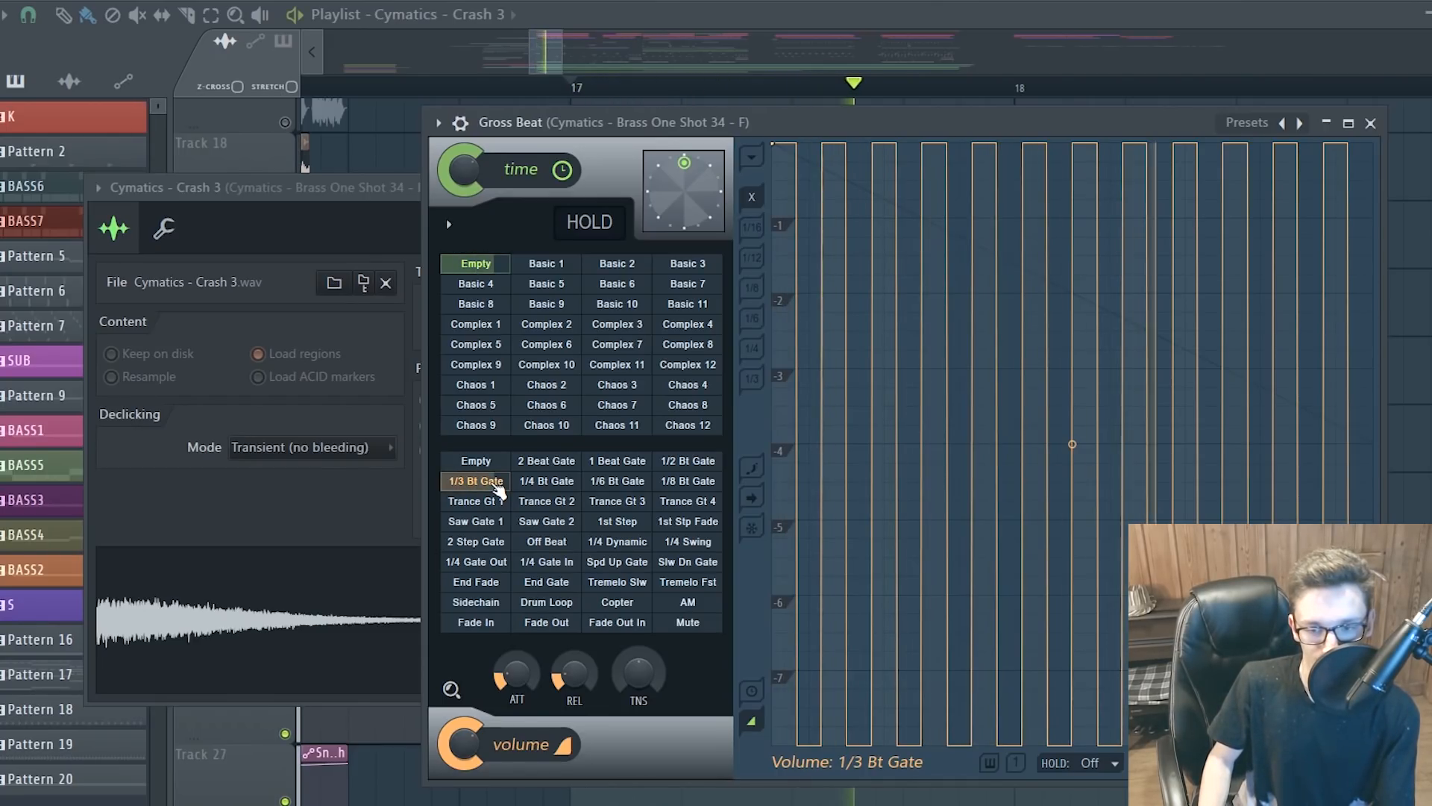
{"action": "key", "text": "space"}
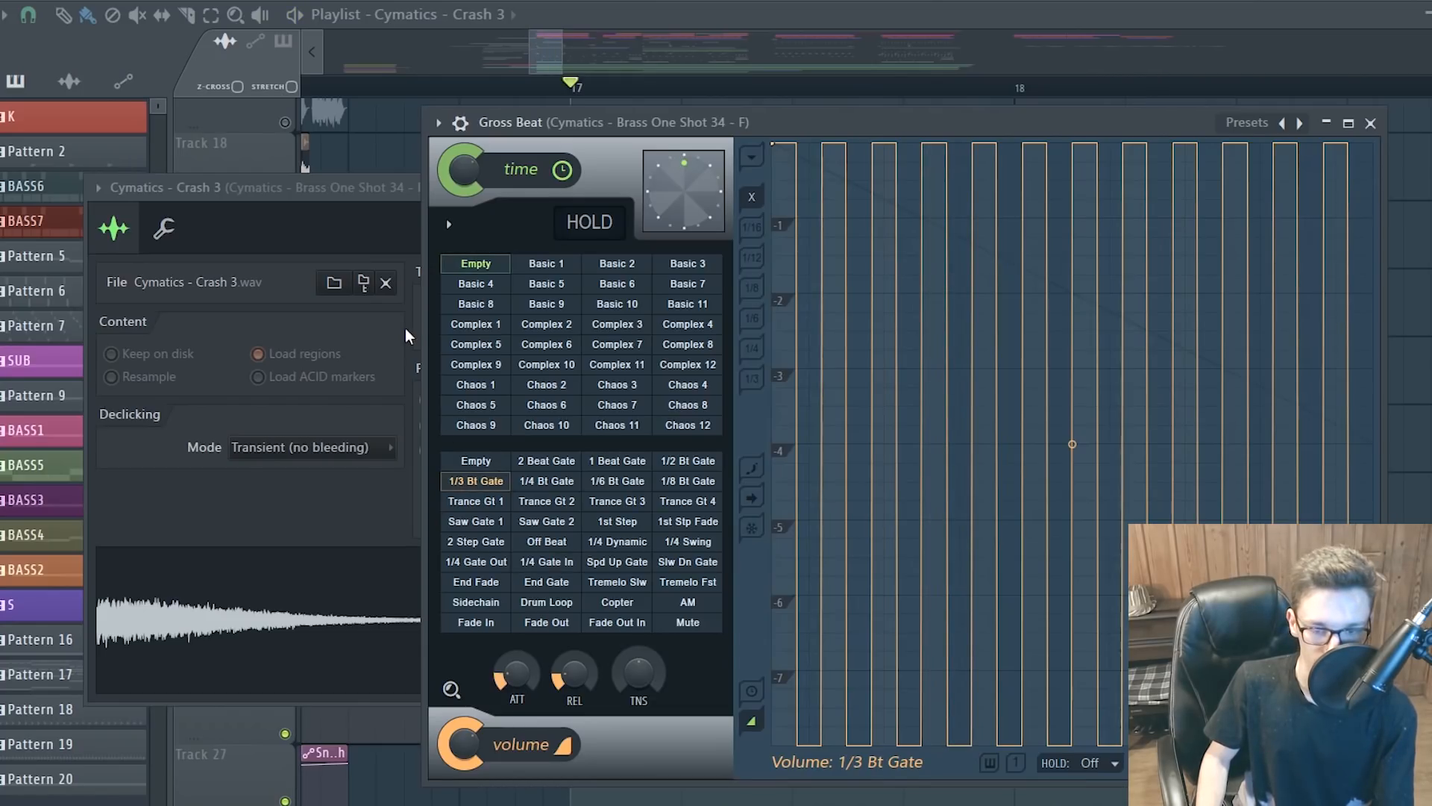
{"action": "left_click", "coordinate": [573, 25]}
Enable Track 2 with the resampled bass clip and audition the drop's opening at bar 17
{"action": "scroll", "coordinate": [438, 445], "scroll_direction": "down", "scroll_amount": 3}
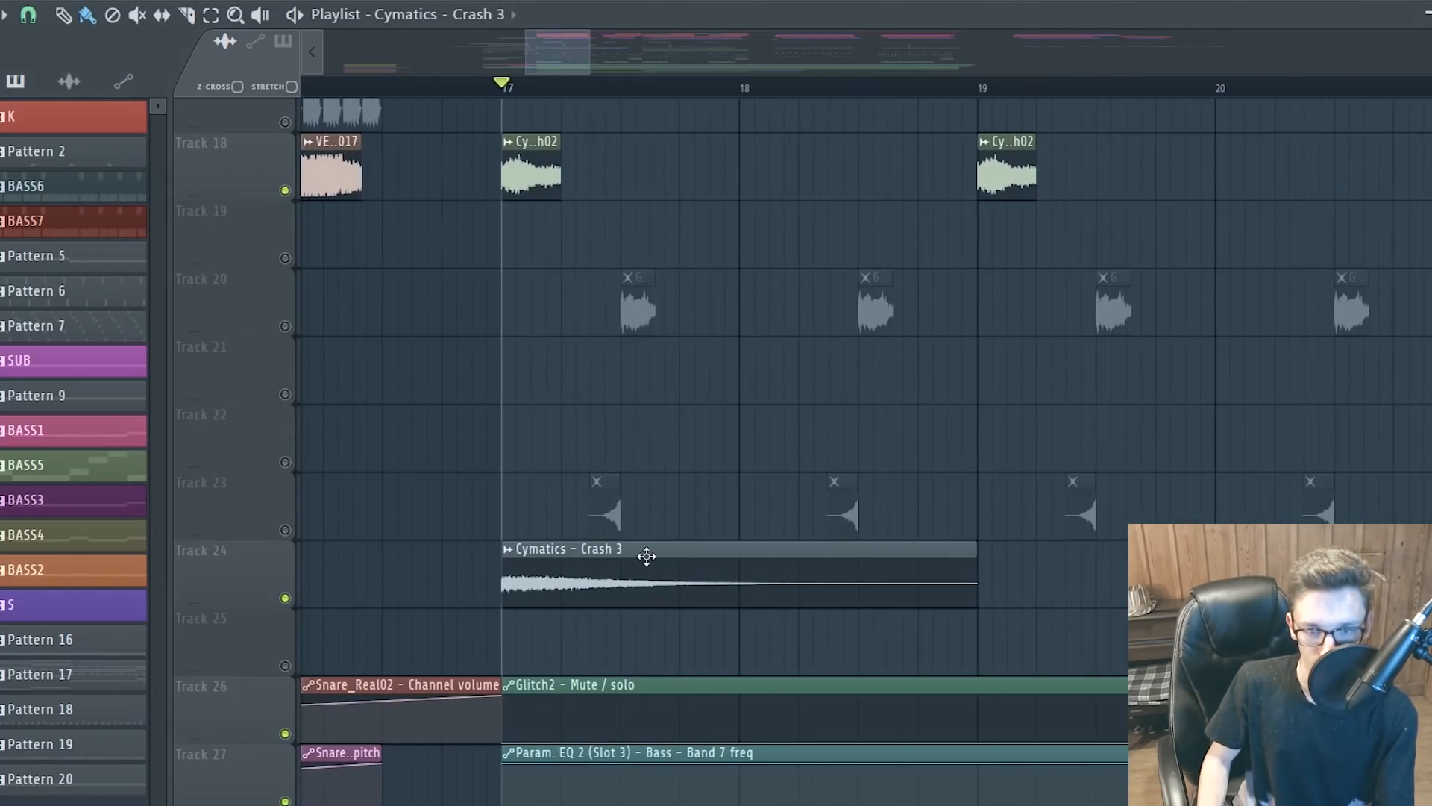
{"action": "scroll", "coordinate": [671, 560], "scroll_direction": "up", "scroll_amount": 5}
{"action": "scroll", "coordinate": [809, 514], "scroll_direction": "down", "scroll_amount": 2}
{"action": "scroll", "coordinate": [809, 515], "scroll_direction": "up", "scroll_amount": 5}
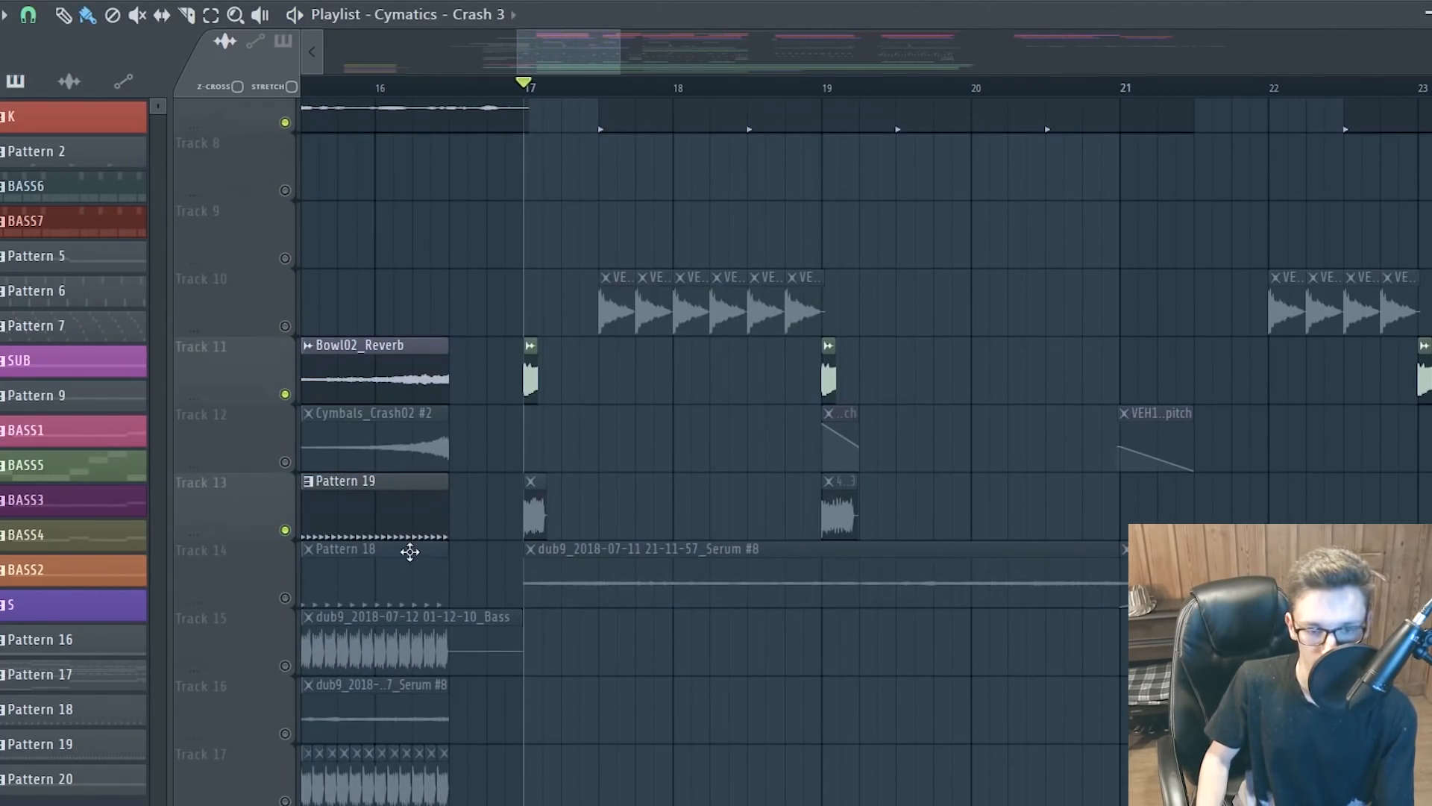
{"action": "scroll", "coordinate": [448, 589], "scroll_direction": "up", "scroll_amount": 2}
{"action": "scroll", "coordinate": [373, 567], "scroll_direction": "down", "scroll_amount": 2}
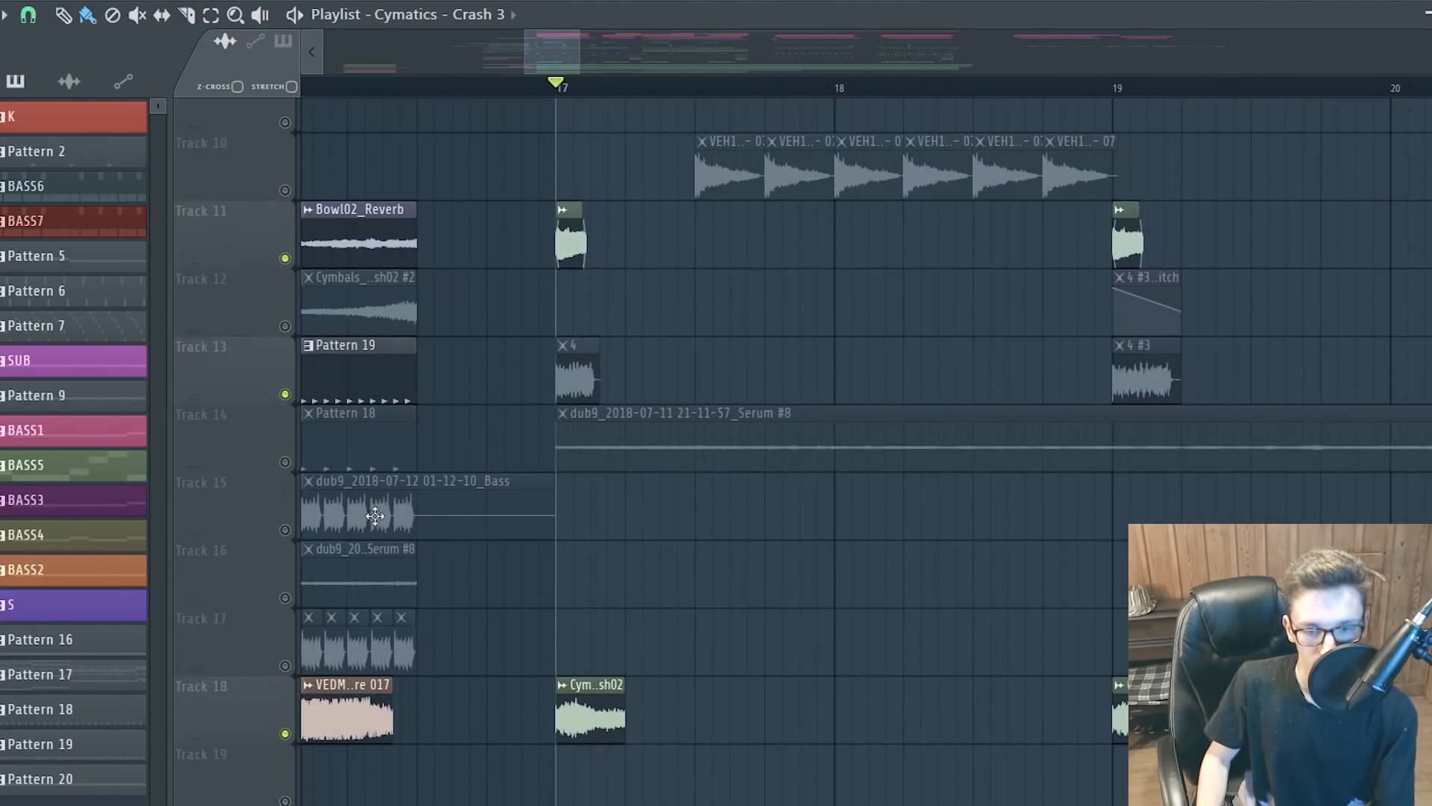
{"action": "scroll", "coordinate": [365, 492], "scroll_direction": "up", "scroll_amount": 9}
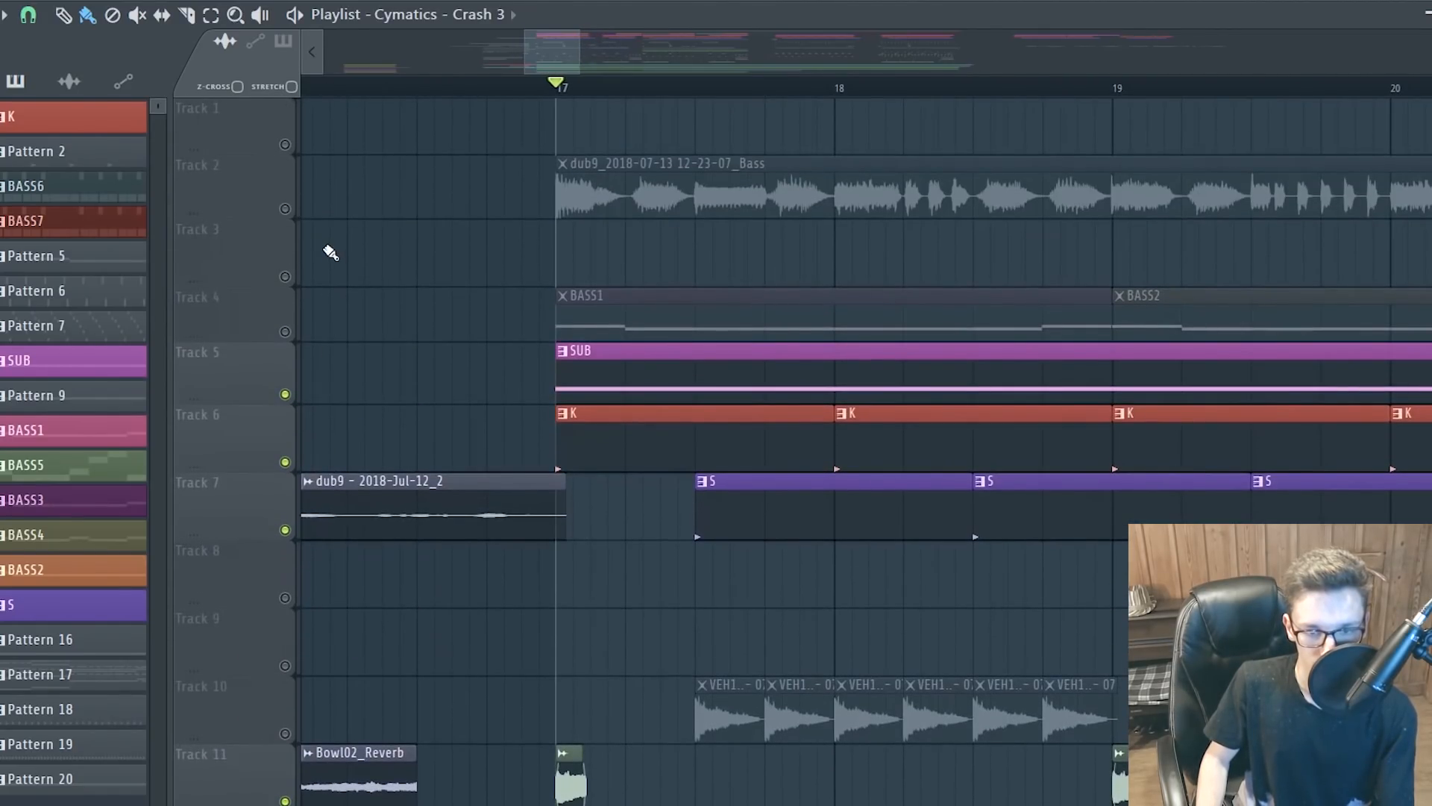
{"action": "left_click", "coordinate": [286, 207]}
{"action": "key", "text": "space"}
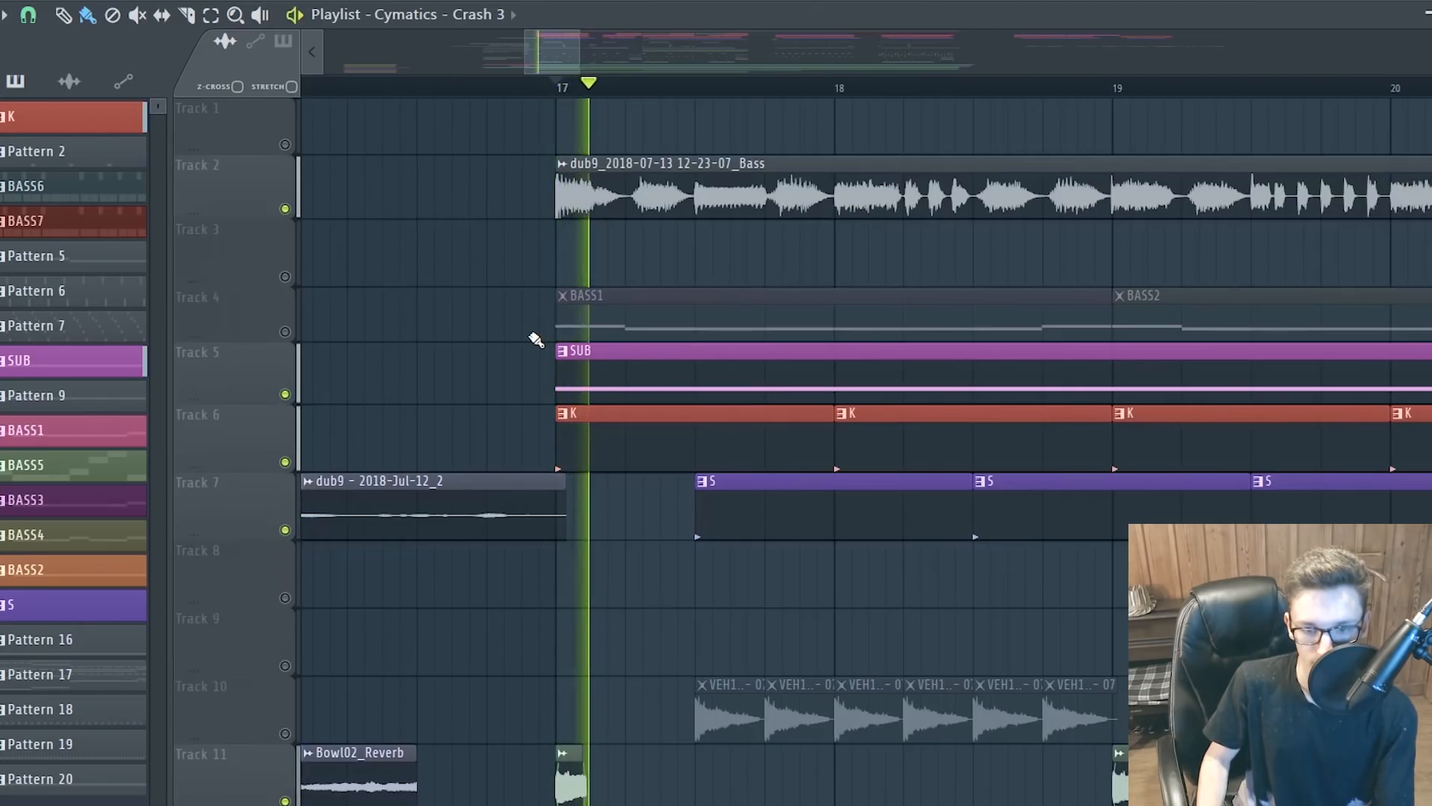
{"action": "scroll", "coordinate": [535, 339], "scroll_direction": "down", "scroll_amount": 4}
{"action": "key", "text": "space"}
Enable Track 23 with the Death Snare 18 clips and audition the first one in bar 17
{"action": "scroll", "coordinate": [536, 340], "scroll_direction": "down", "scroll_amount": 19}
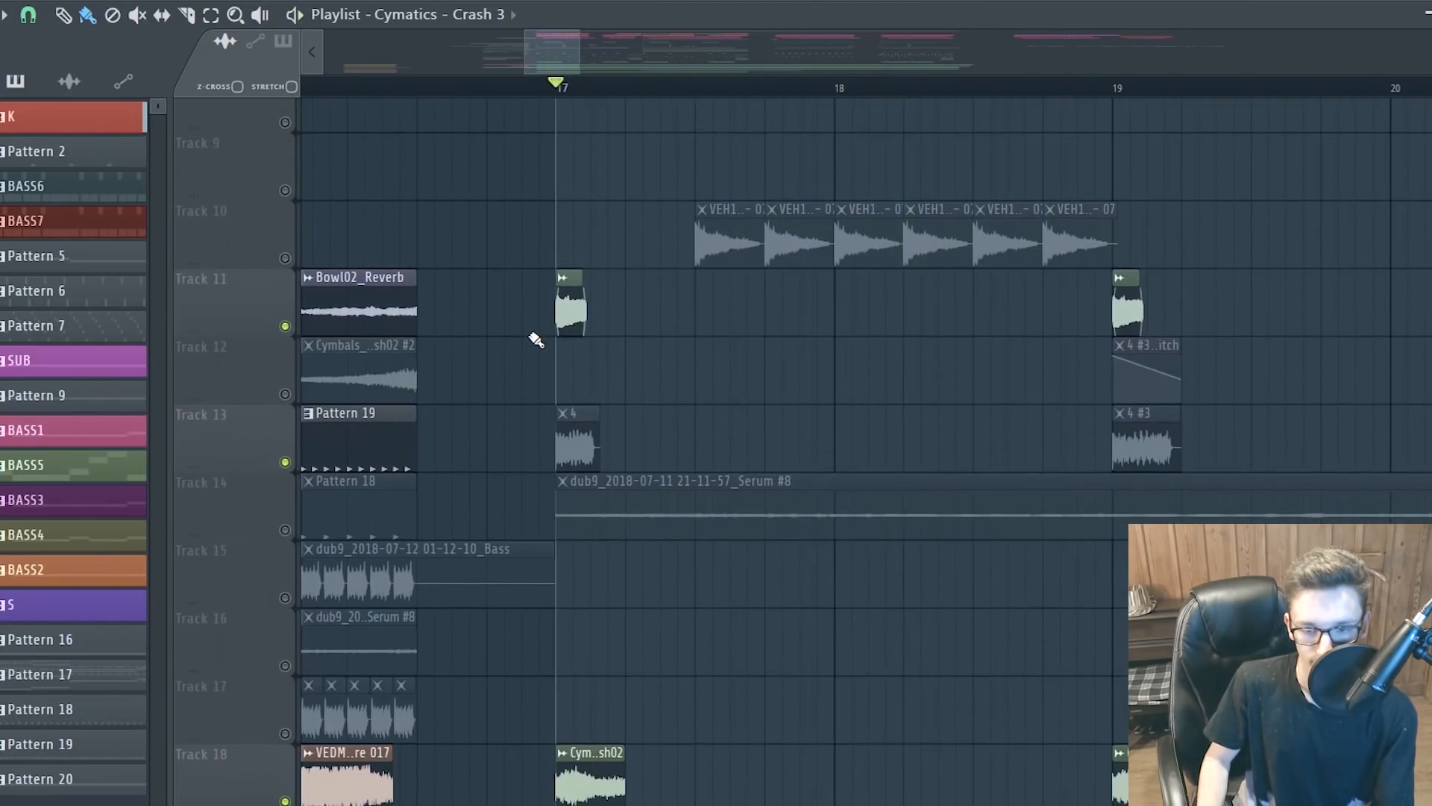
{"action": "scroll", "coordinate": [536, 339], "scroll_direction": "up", "scroll_amount": 6}
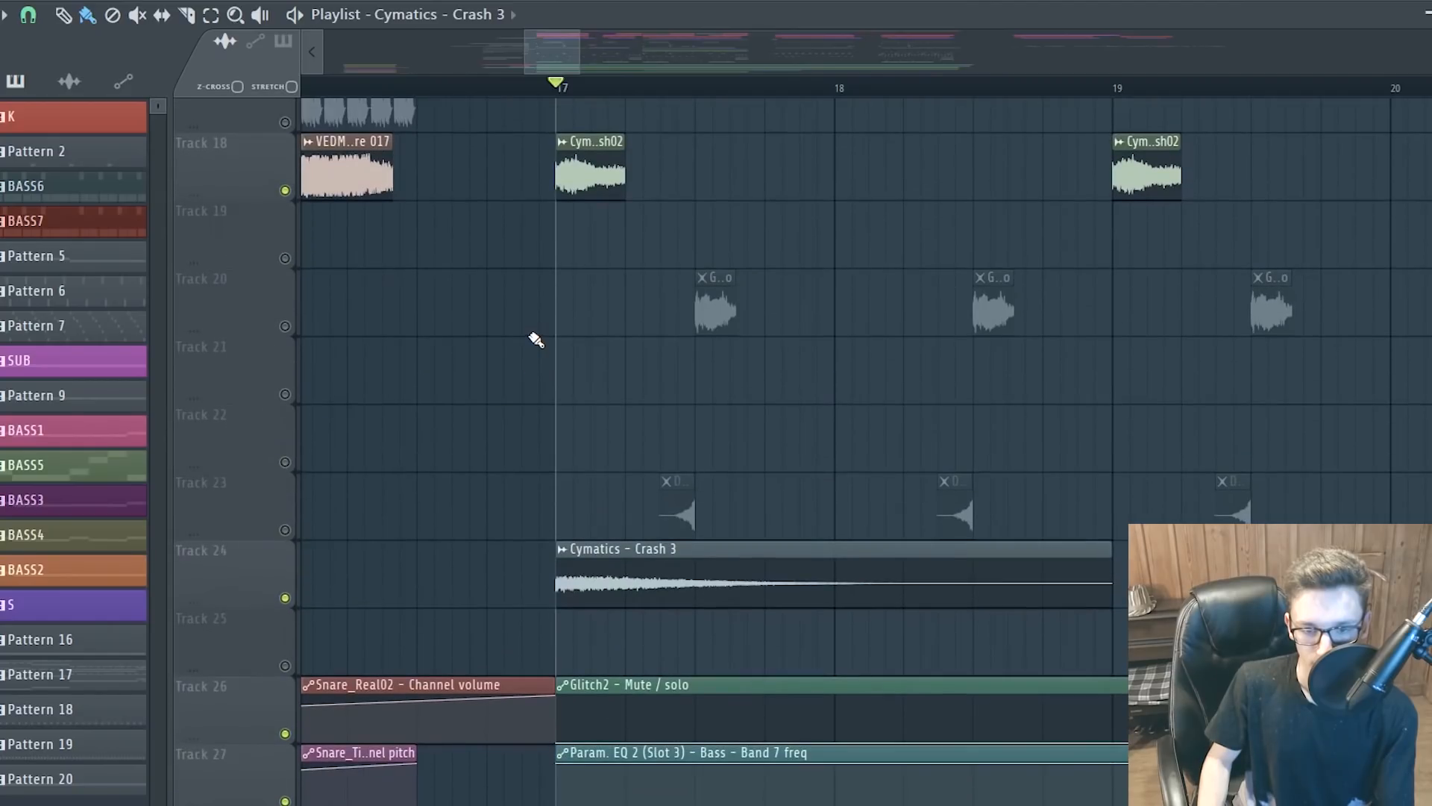
{"action": "left_click", "coordinate": [285, 529]}
{"action": "scroll", "coordinate": [659, 511], "scroll_direction": "up", "scroll_amount": 2}
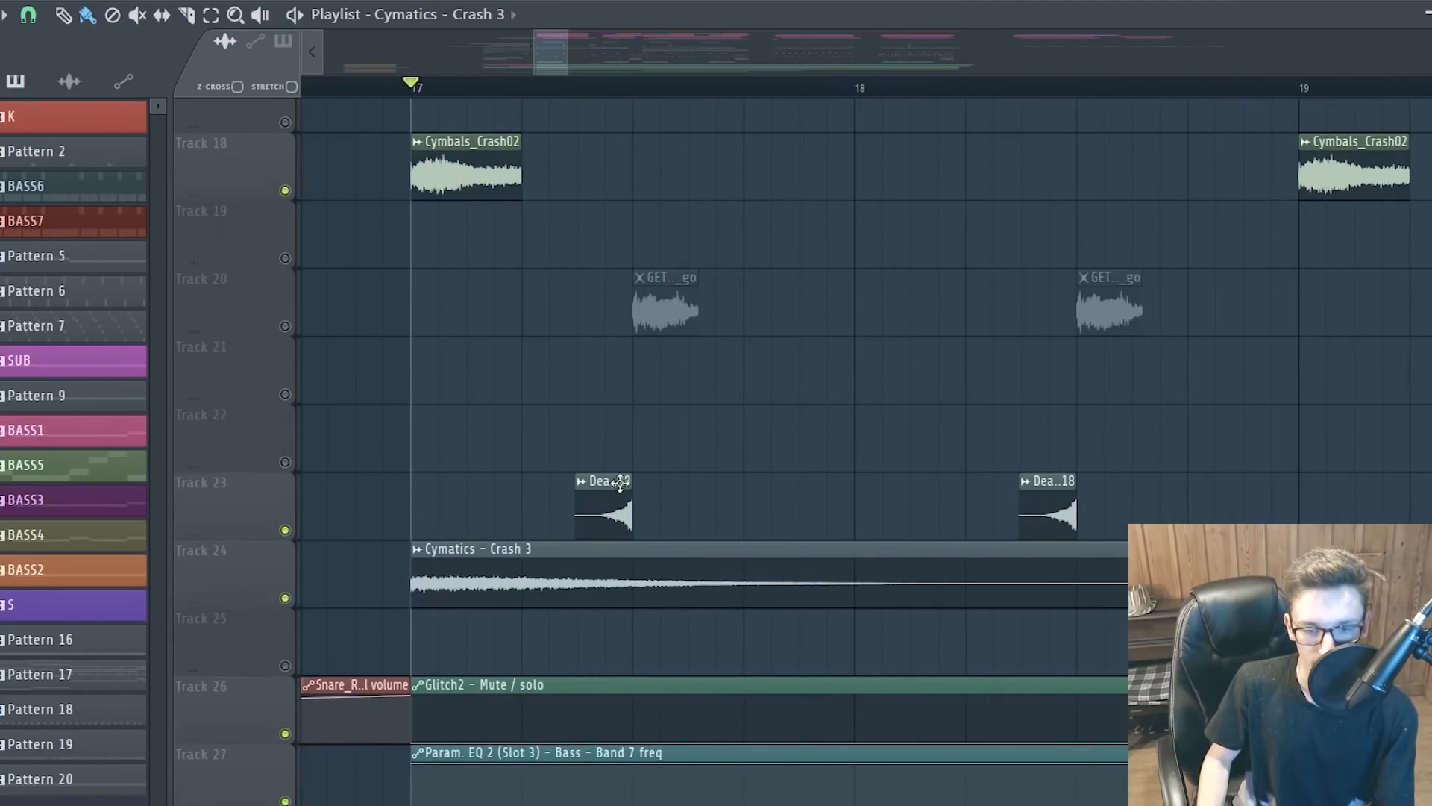
{"action": "left_click", "coordinate": [573, 92]}
{"action": "key", "text": "space"}
{"action": "key", "text": "space"}
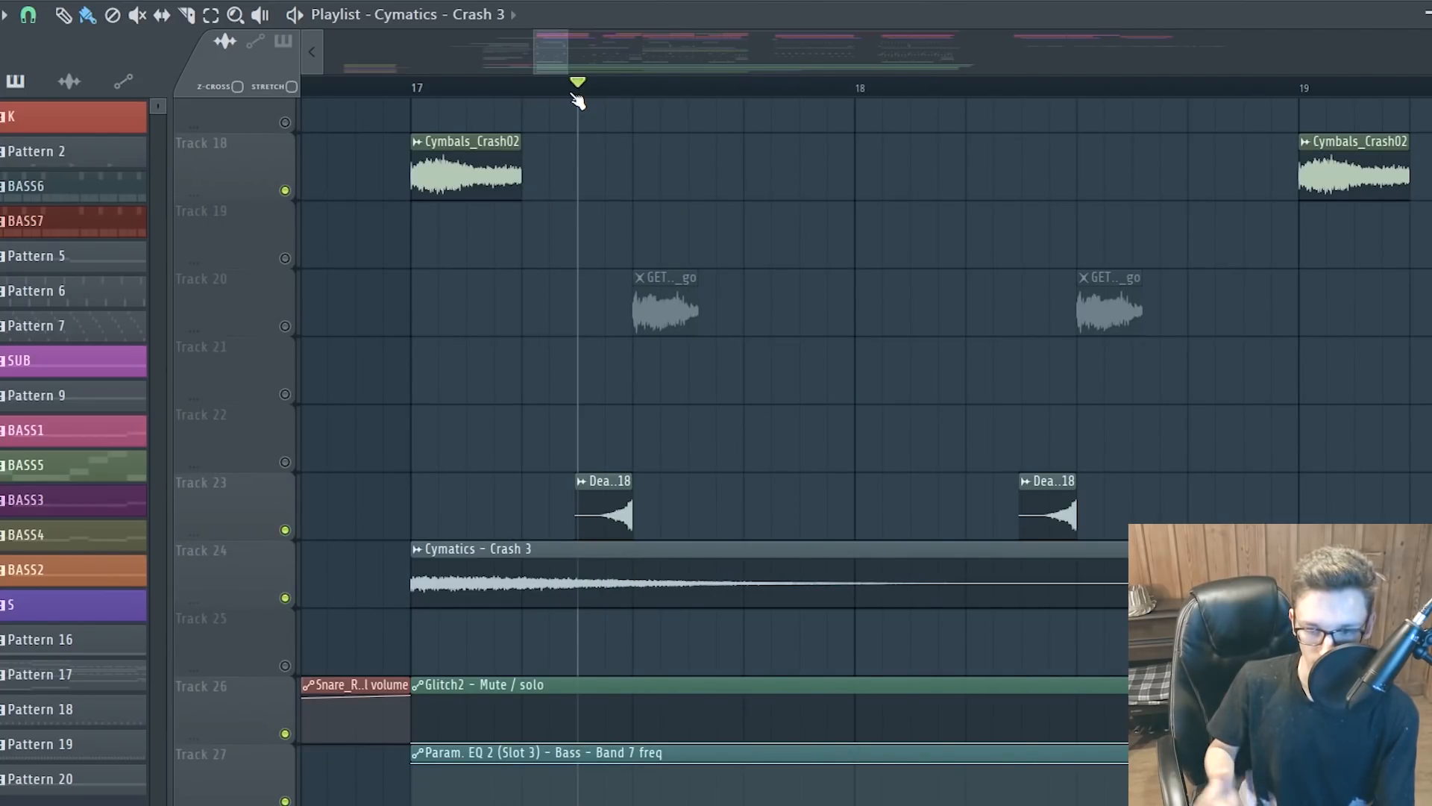
View the Death Snare 18 sample's settings, including its Reverse effect, and close them
{"action": "scroll", "coordinate": [656, 335], "scroll_direction": "up", "scroll_amount": 2}
{"action": "double_click", "coordinate": [545, 511]}
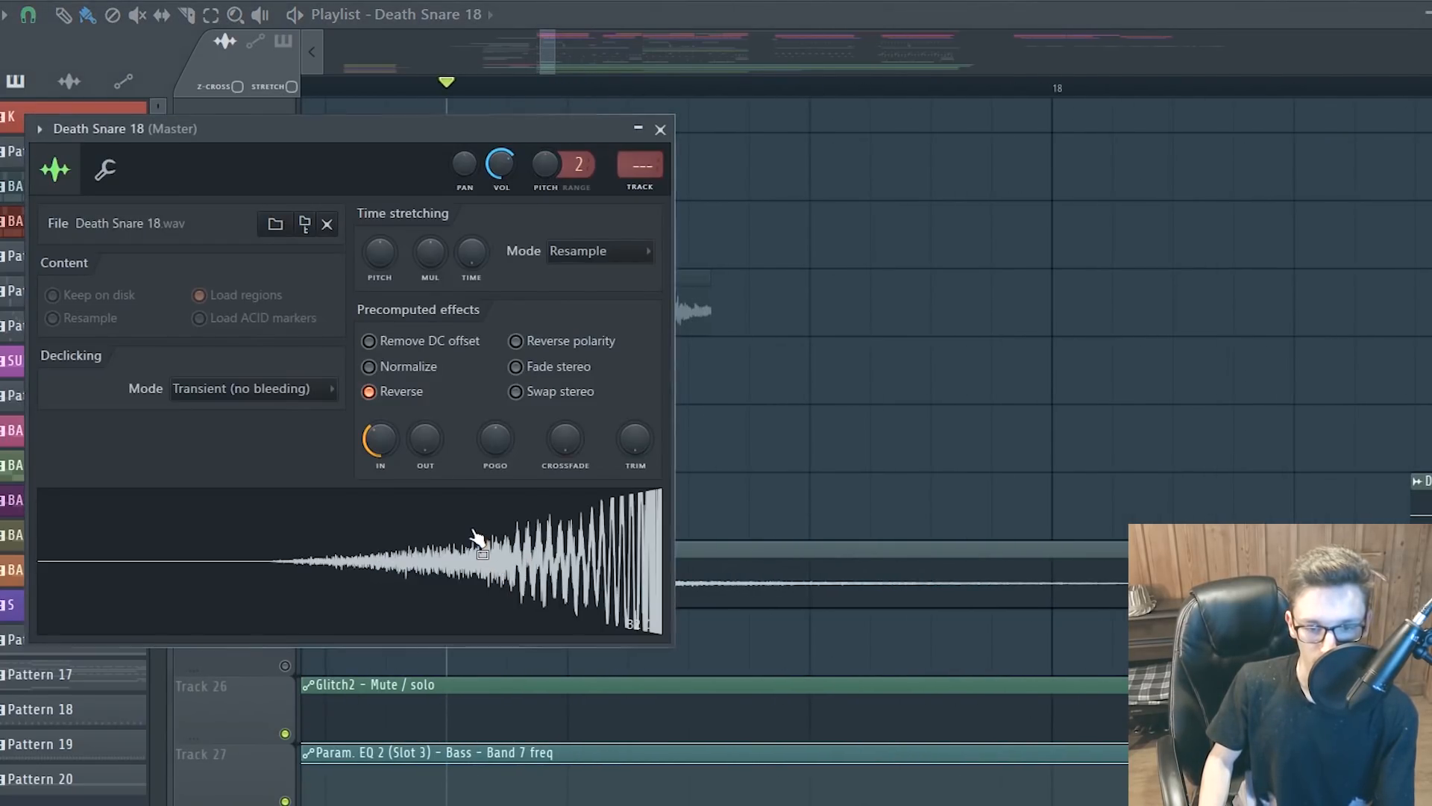
{"action": "left_click", "coordinate": [660, 130]}
{"action": "scroll", "coordinate": [594, 416], "scroll_direction": "down", "scroll_amount": 3}
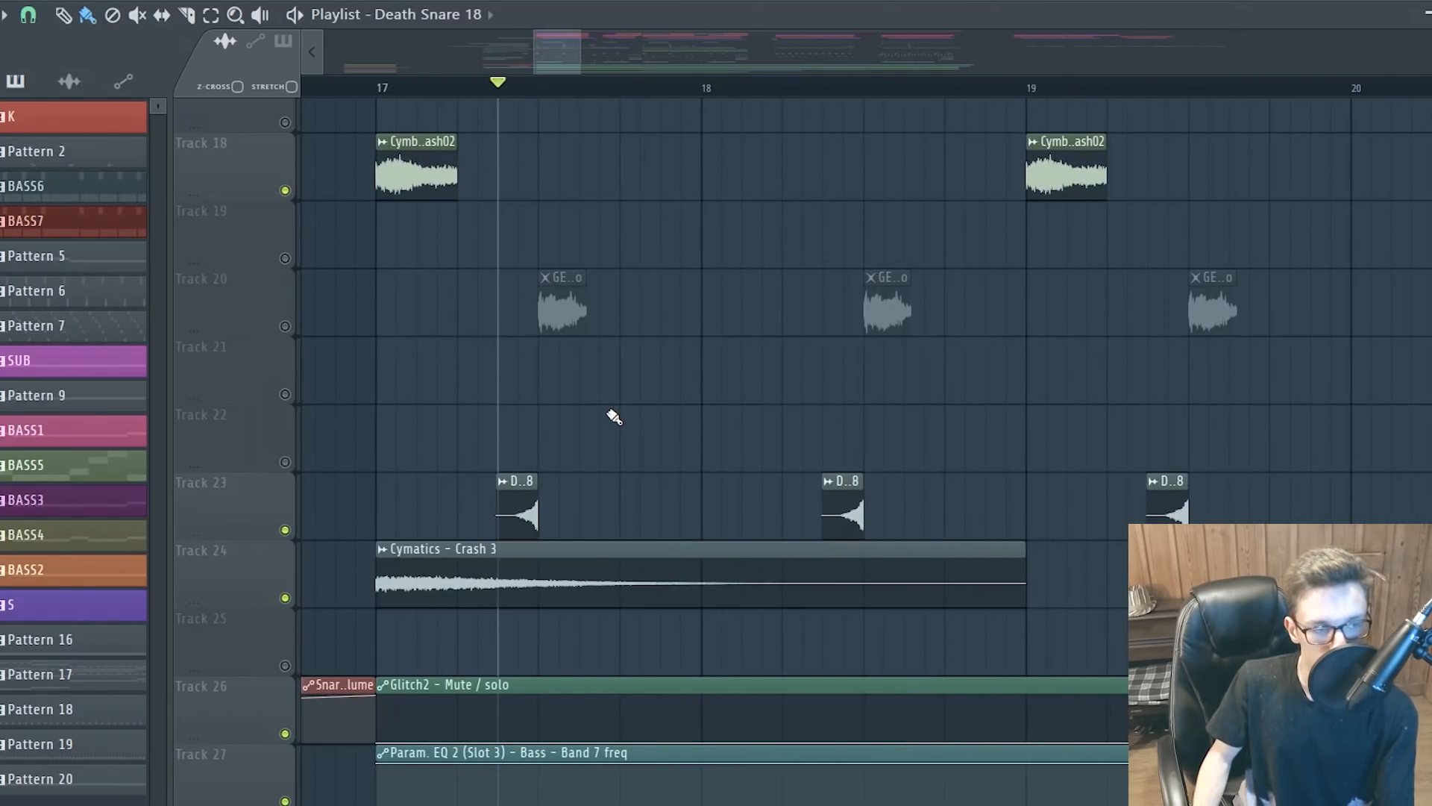
Solo Track 20 to audition its GET_vocal_go clips, and turn the solo off with all tracks enabled
{"action": "scroll", "coordinate": [614, 416], "scroll_direction": "up", "scroll_amount": 3}
{"action": "scroll", "coordinate": [470, 453], "scroll_direction": "up", "scroll_amount": 2}
{"action": "left_click", "coordinate": [284, 530], "text": "ctrl"}
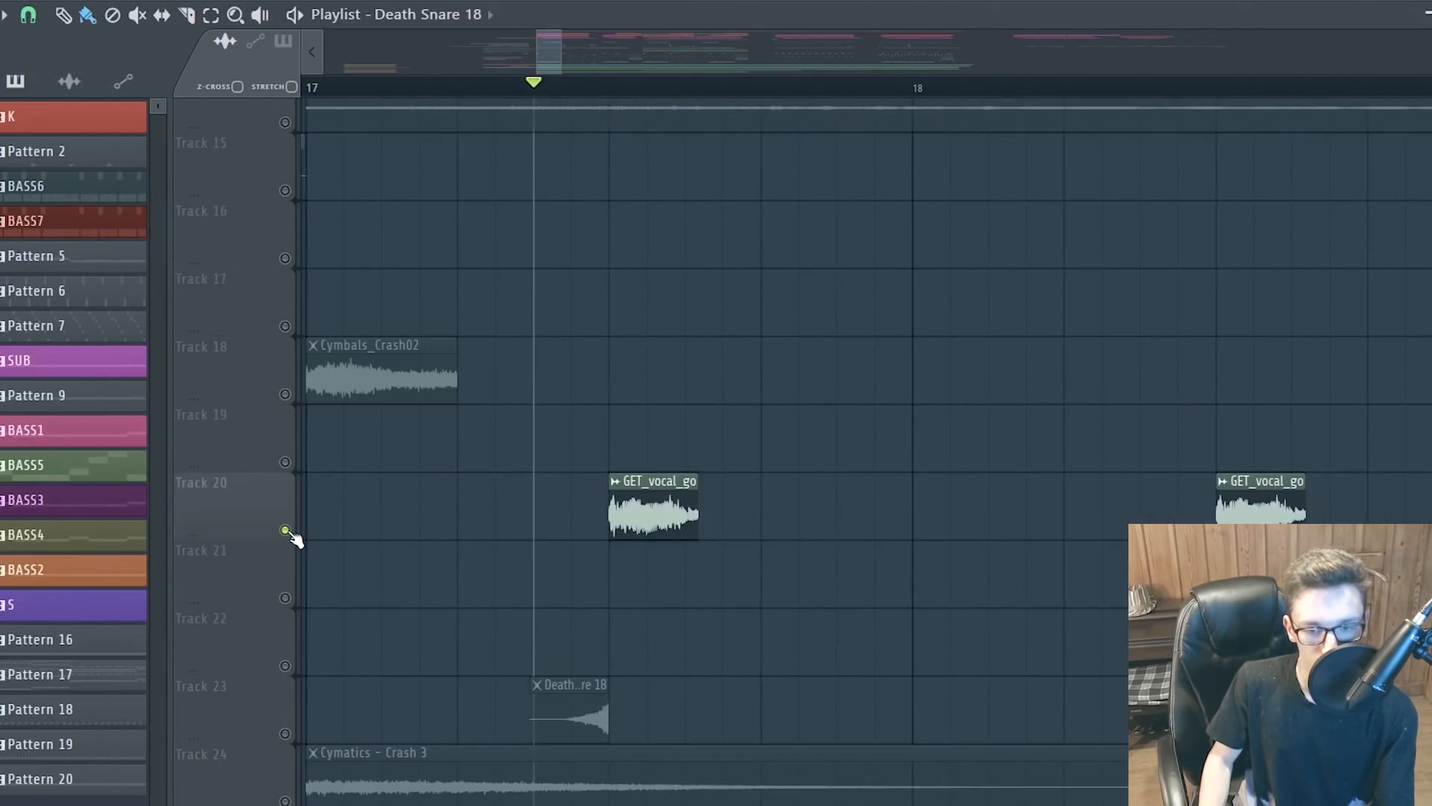
{"action": "key", "text": "space"}
{"action": "left_click", "coordinate": [285, 530], "text": "ctrl"}
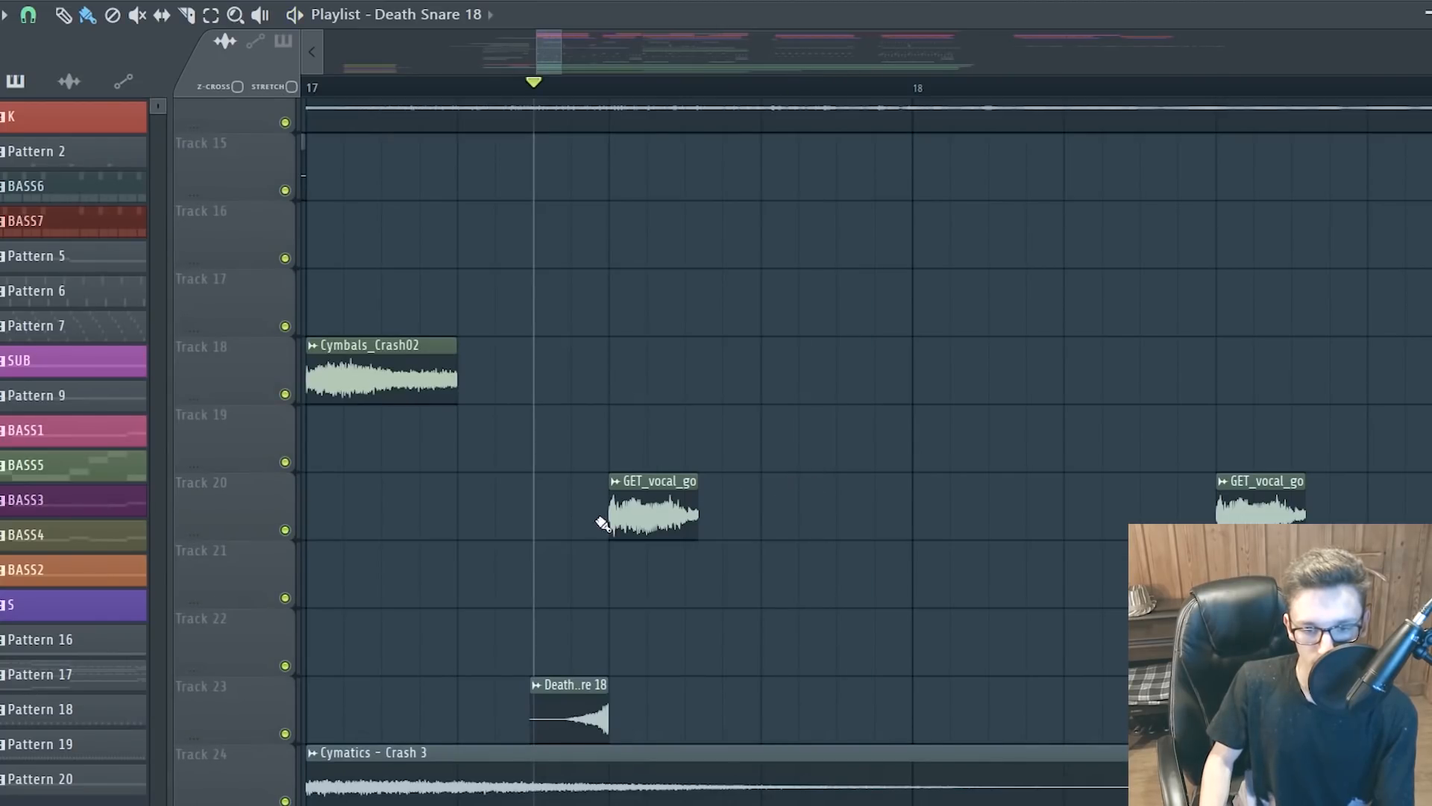
Briefly audition bar 17 of the drop with all tracks enabled
{"action": "scroll", "coordinate": [567, 501], "scroll_direction": "down", "scroll_amount": 4}
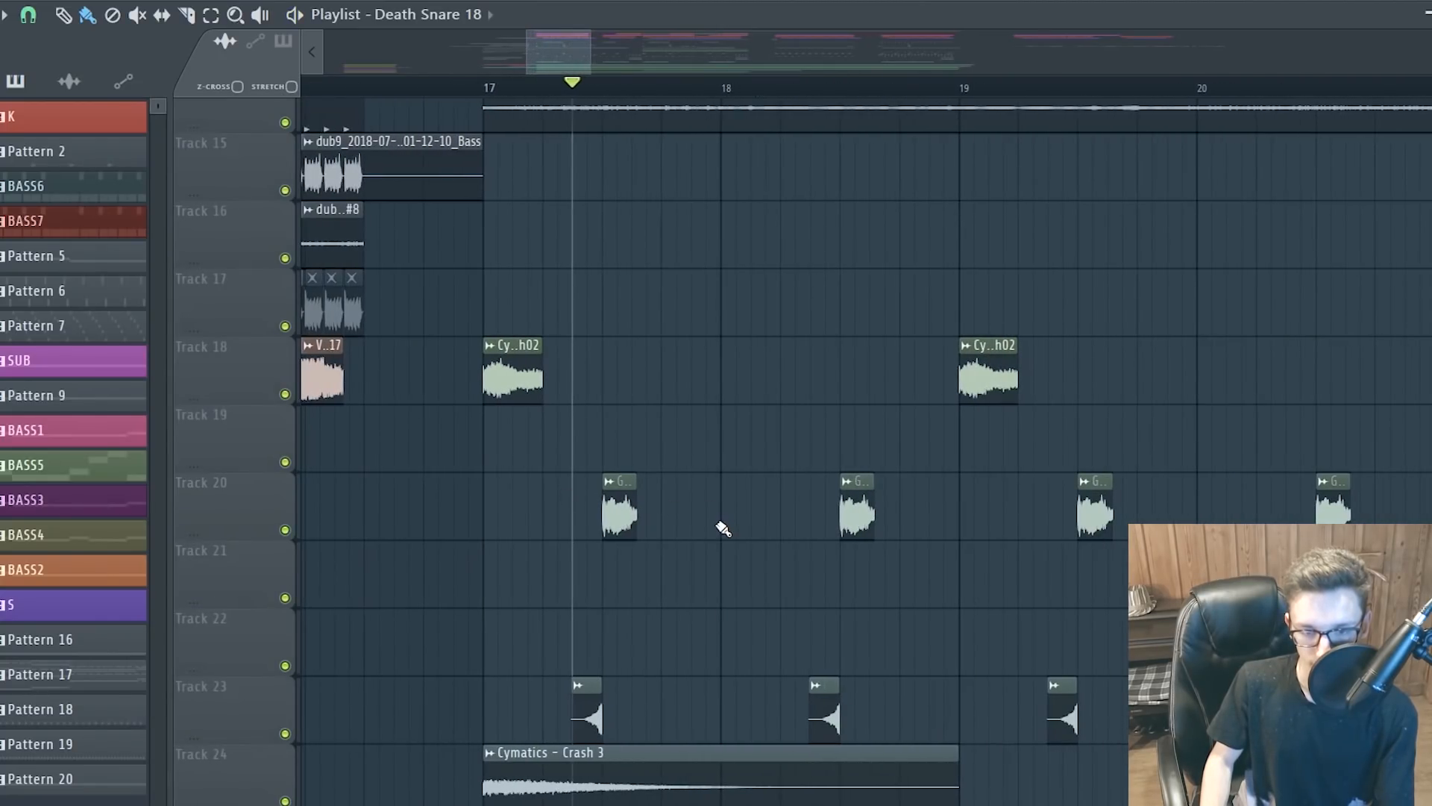
{"action": "scroll", "coordinate": [722, 528], "scroll_direction": "up", "scroll_amount": 2}
{"action": "key", "text": "space"}
{"action": "scroll", "coordinate": [722, 528], "scroll_direction": "up", "scroll_amount": 2}
{"action": "key", "text": "space"}
View the settings of the VEH1 Ride - 07 sample on Track 10 and close them
{"action": "scroll", "coordinate": [722, 528], "scroll_direction": "up", "scroll_amount": 3}
{"action": "scroll", "coordinate": [722, 528], "scroll_direction": "up", "scroll_amount": 1}
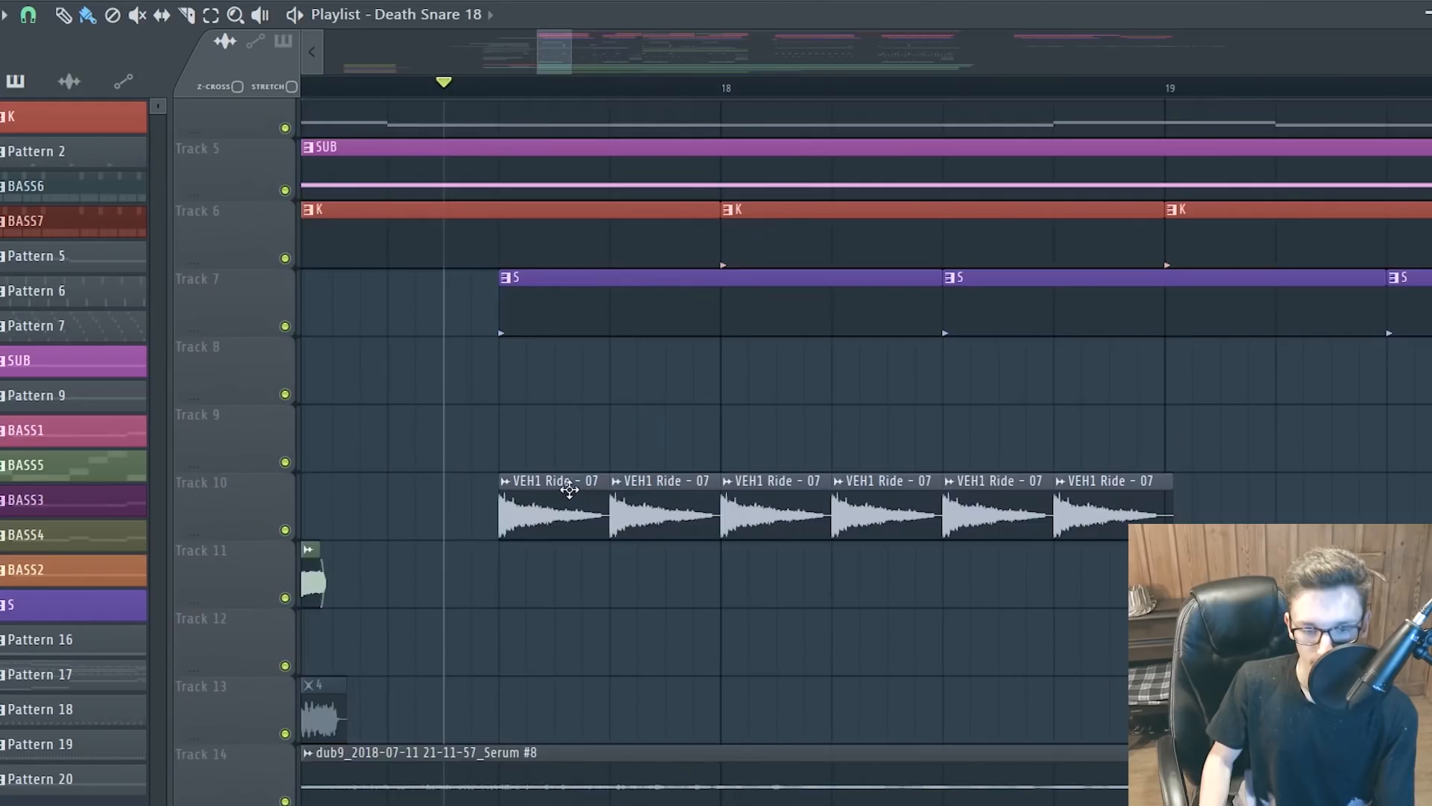
{"action": "double_click", "coordinate": [569, 489]}
{"action": "key", "text": "Escape"}
{"action": "scroll", "coordinate": [567, 521], "scroll_direction": "down", "scroll_amount": 5}
{"action": "scroll", "coordinate": [742, 125], "scroll_direction": "up", "scroll_amount": 3}
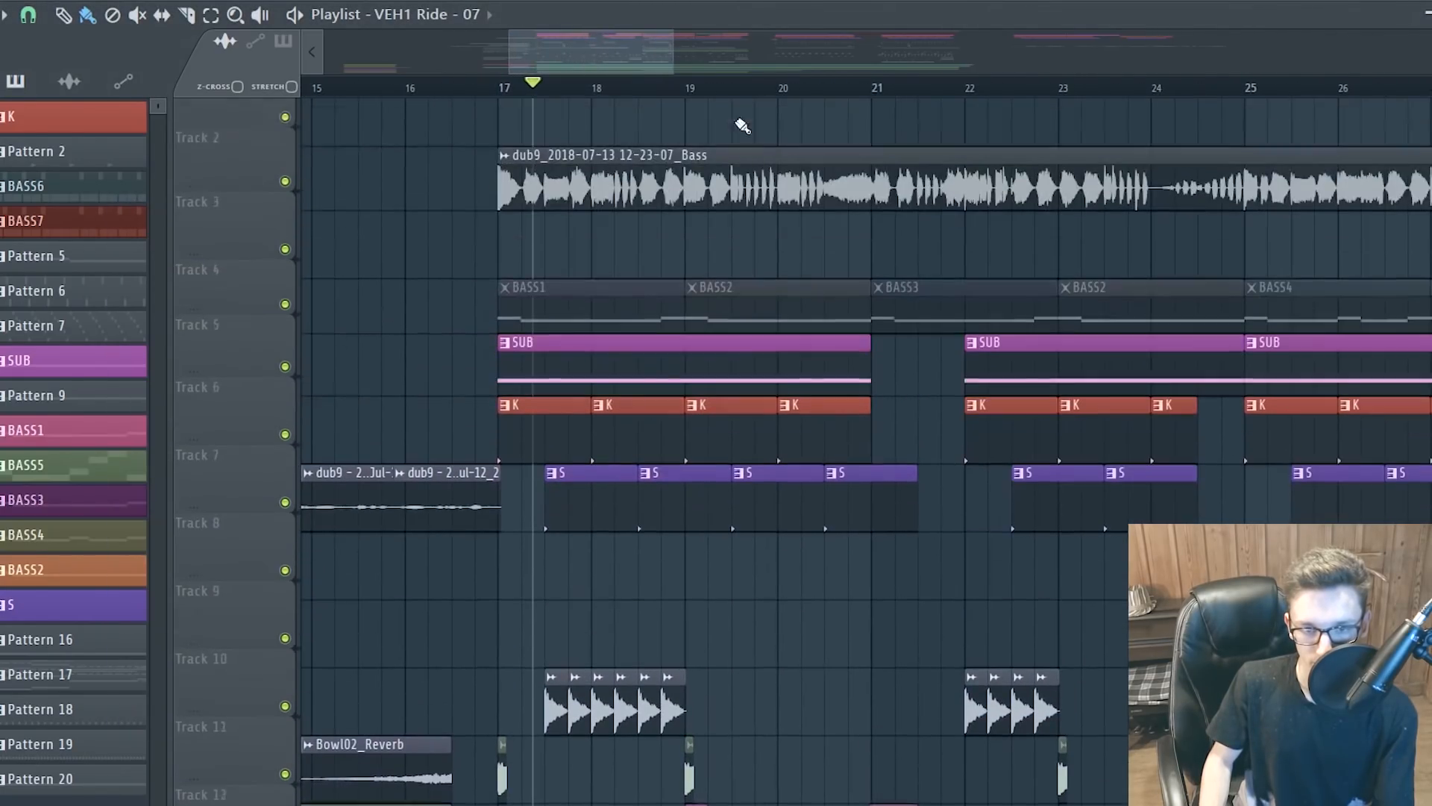
View the settings of Track 14's resampled Serum #8 clip and close them
{"action": "scroll", "coordinate": [502, 277], "scroll_direction": "down", "scroll_amount": 5}
{"action": "scroll", "coordinate": [530, 297], "scroll_direction": "down", "scroll_amount": 4}
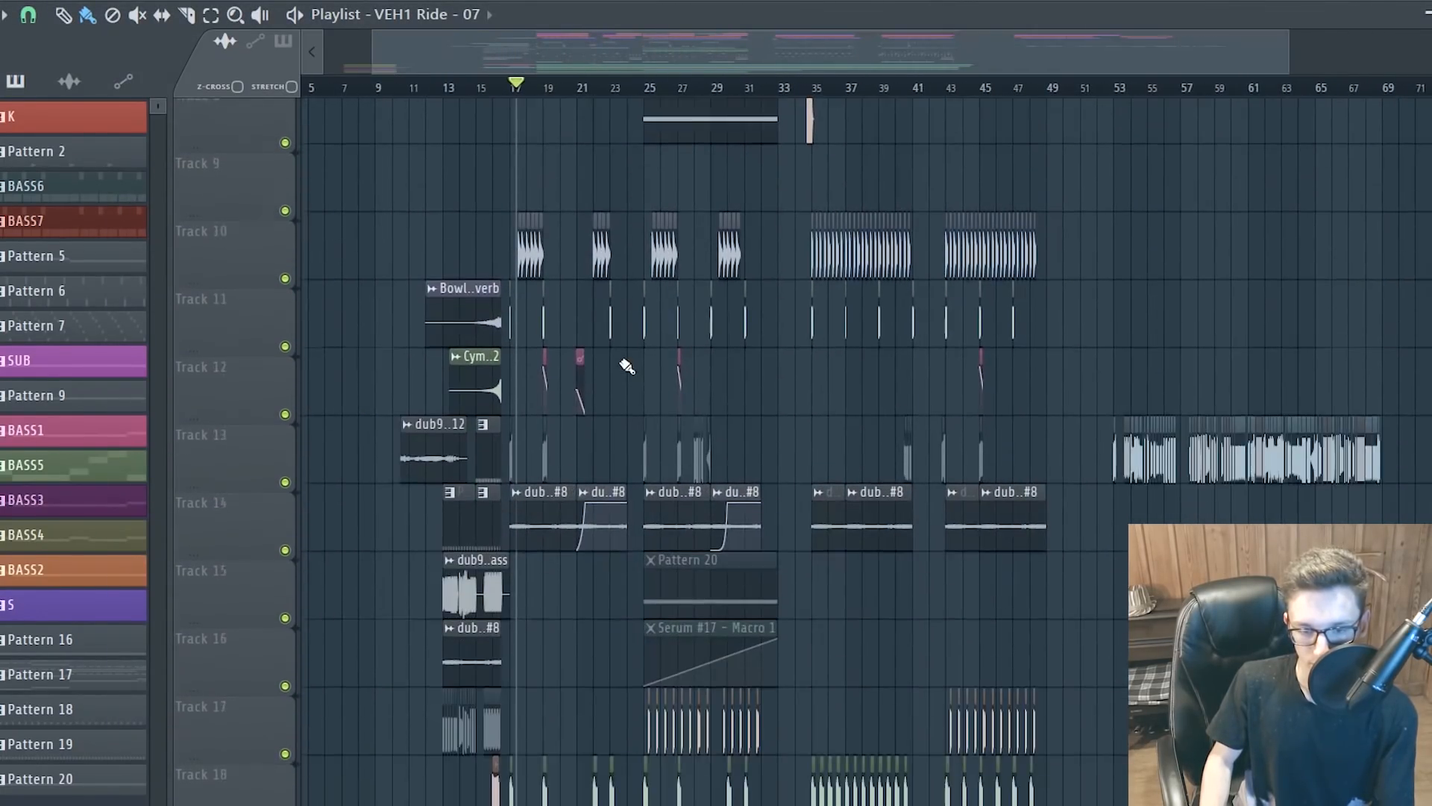
{"action": "scroll", "coordinate": [601, 377], "scroll_direction": "down", "scroll_amount": 3}
{"action": "scroll", "coordinate": [576, 387], "scroll_direction": "up", "scroll_amount": 4}
{"action": "double_click", "coordinate": [534, 294]}
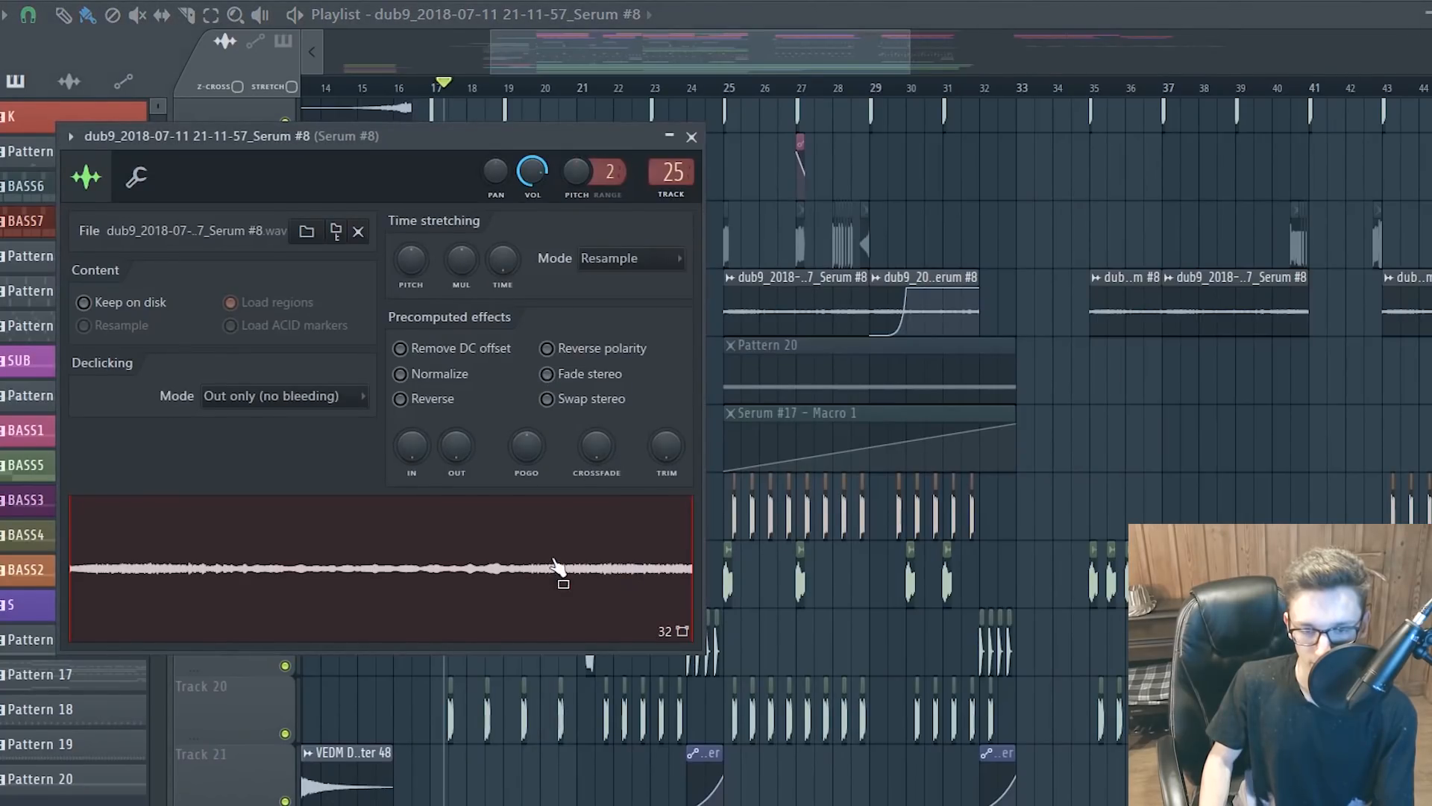
{"action": "key", "text": "Escape"}
Examine the drop's arrangement from bar 17 to bar 49, setting the playback position to bar 33 where the BASS6 section begins
{"action": "scroll", "coordinate": [586, 455], "scroll_direction": "down", "scroll_amount": 2}
{"action": "scroll", "coordinate": [586, 454], "scroll_direction": "up", "scroll_amount": 9}
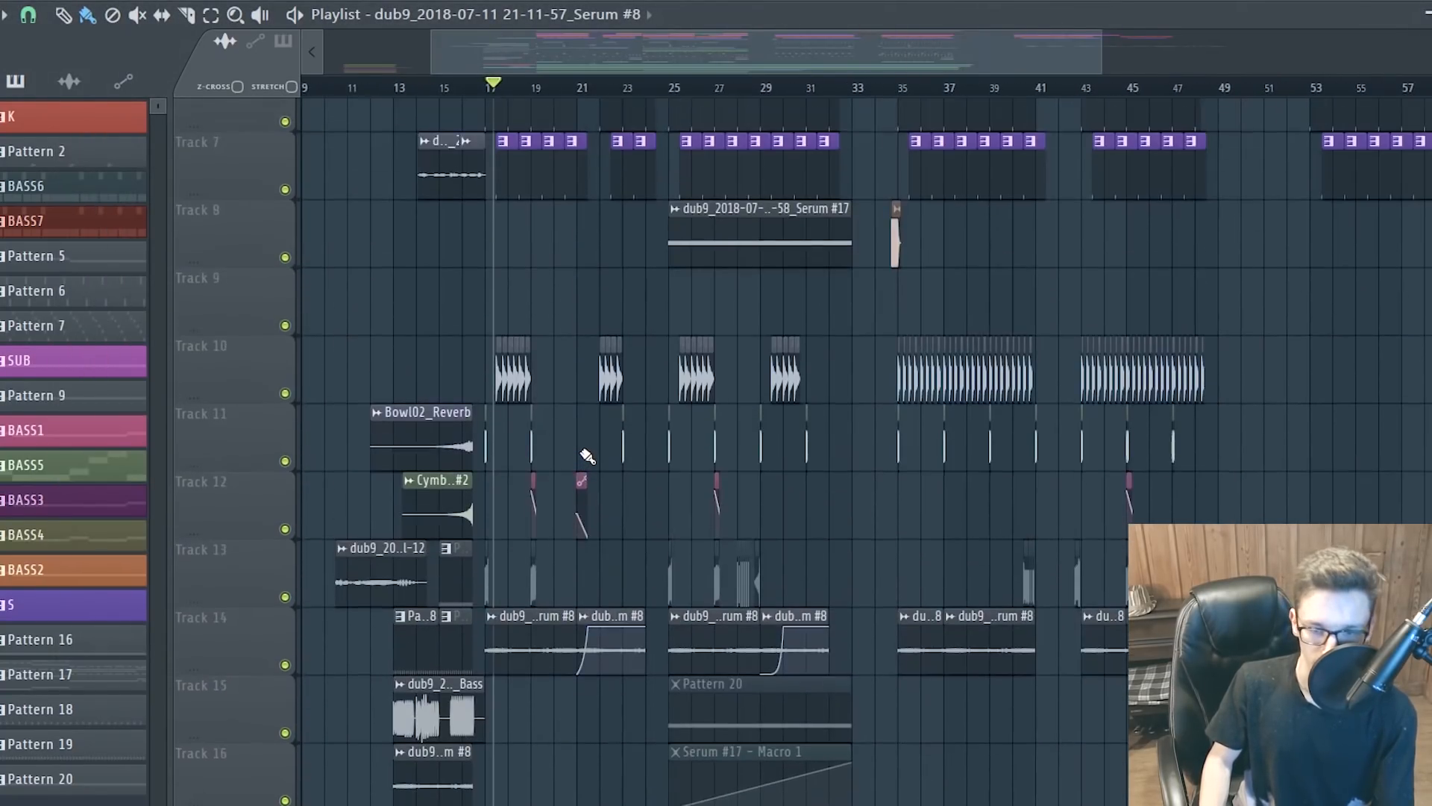
{"action": "scroll", "coordinate": [587, 456], "scroll_direction": "up", "scroll_amount": 1}
{"action": "scroll", "coordinate": [888, 266], "scroll_direction": "up", "scroll_amount": 4}
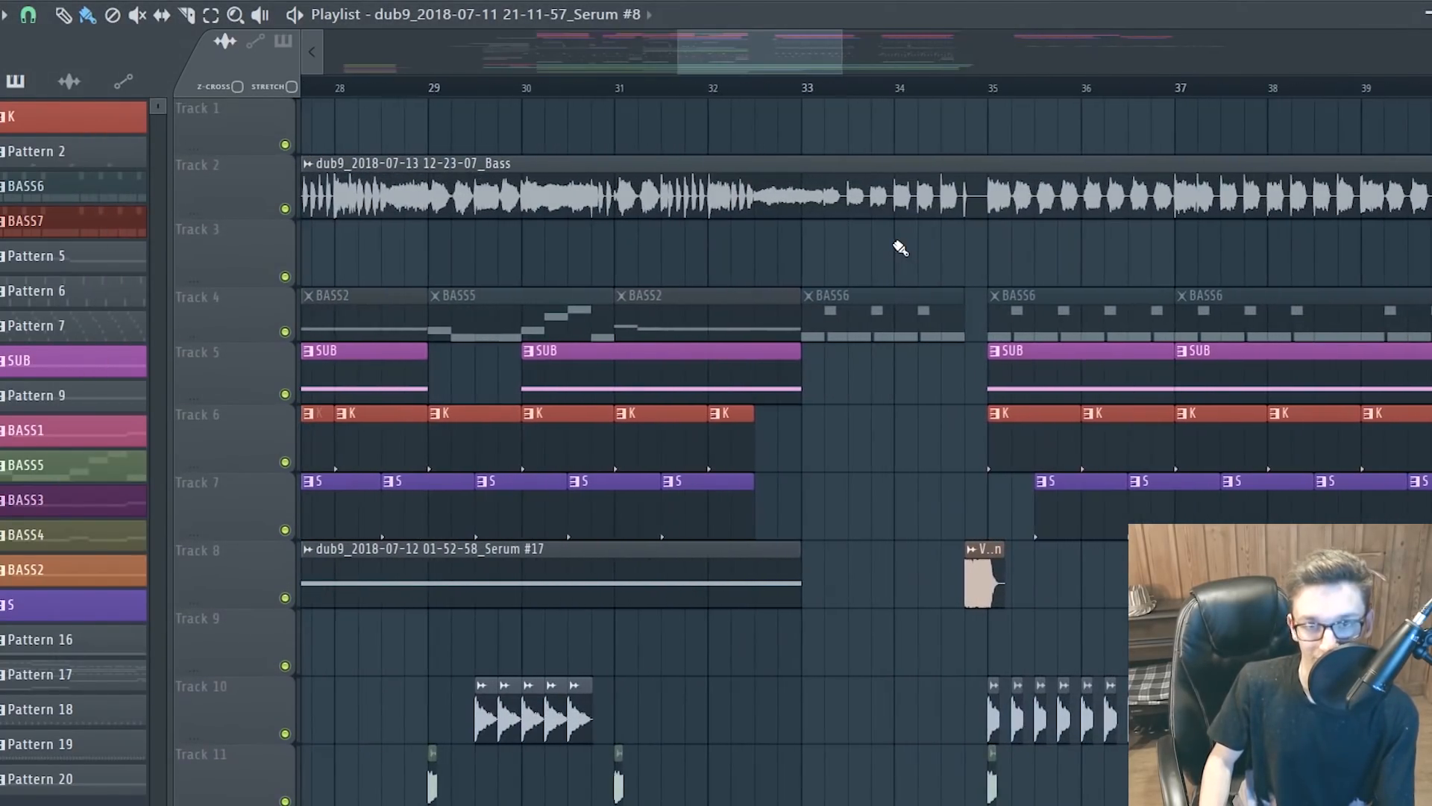
{"action": "scroll", "coordinate": [709, 271], "scroll_direction": "down", "scroll_amount": 3}
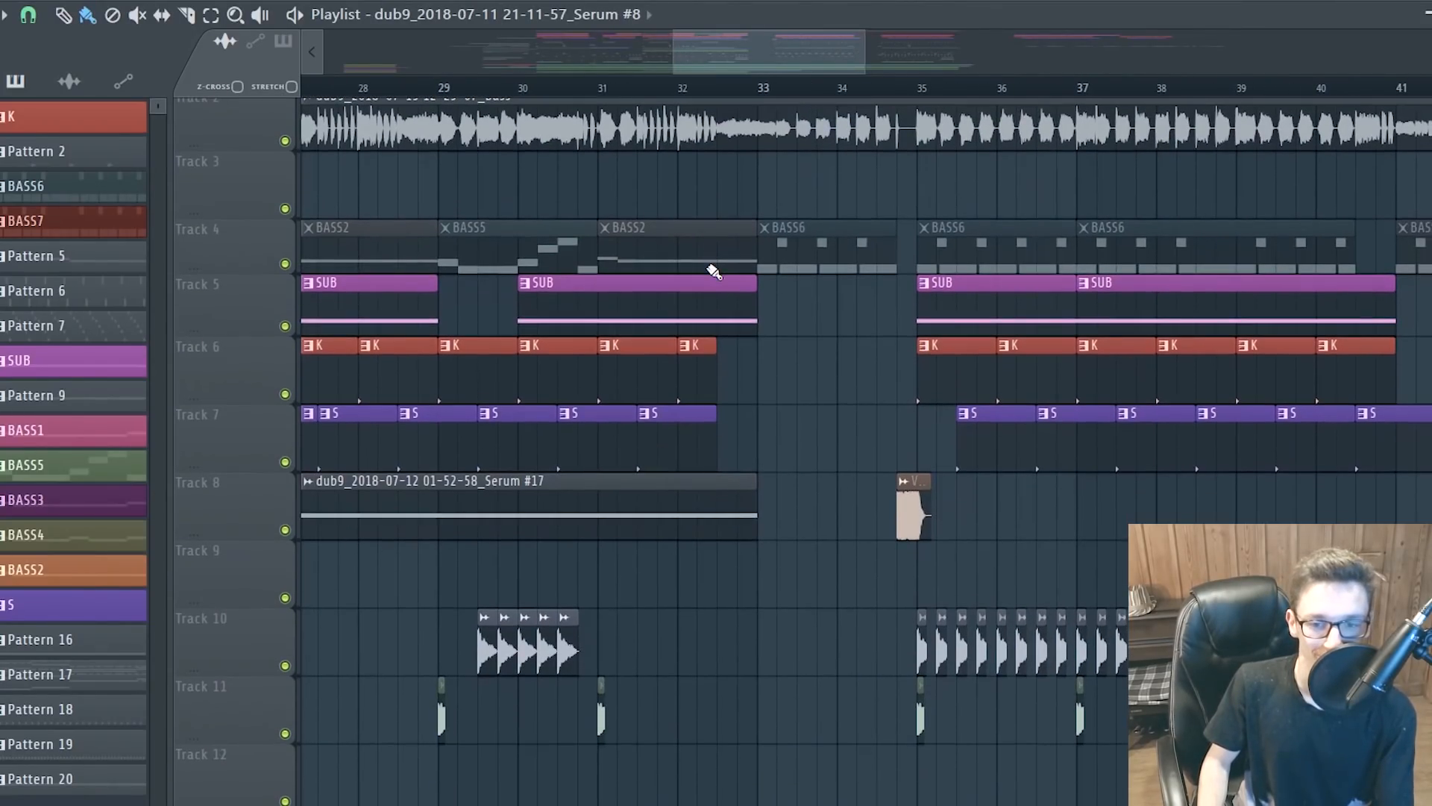
{"action": "scroll", "coordinate": [710, 281], "scroll_direction": "down", "scroll_amount": 4}
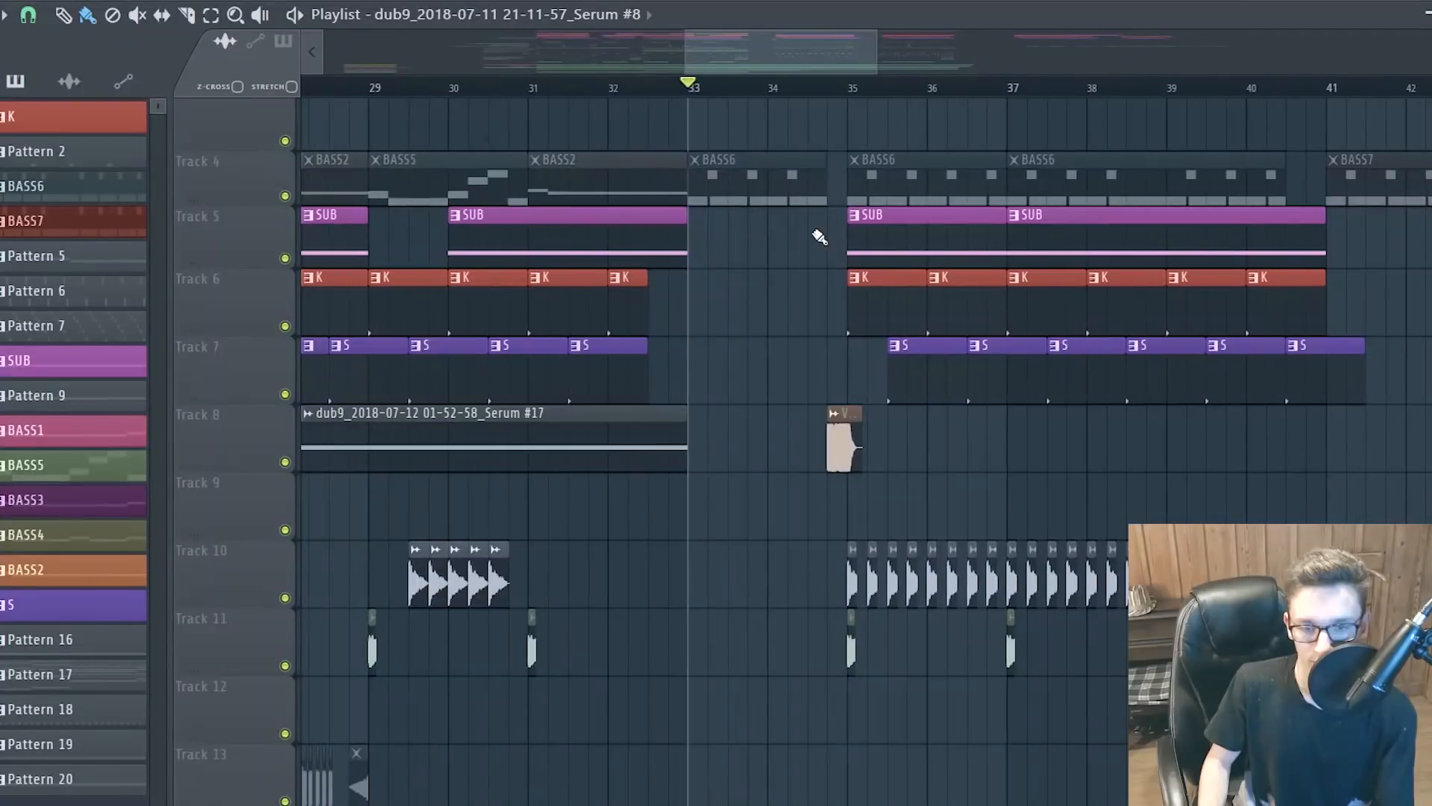
{"action": "scroll", "coordinate": [818, 234], "scroll_direction": "down", "scroll_amount": 2}
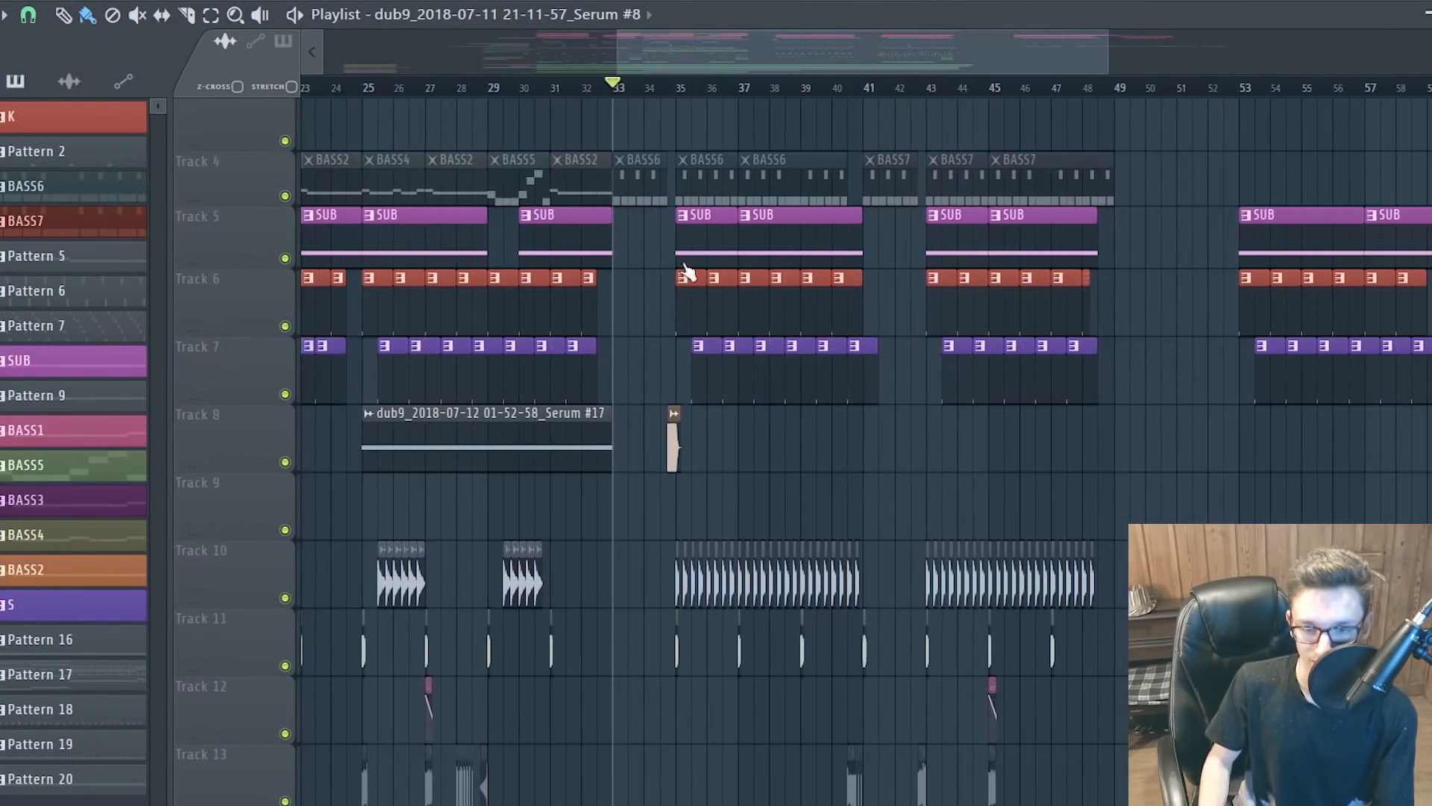
{"action": "scroll", "coordinate": [833, 345], "scroll_direction": "up", "scroll_amount": 2}
{"action": "scroll", "coordinate": [857, 365], "scroll_direction": "down", "scroll_amount": 1}
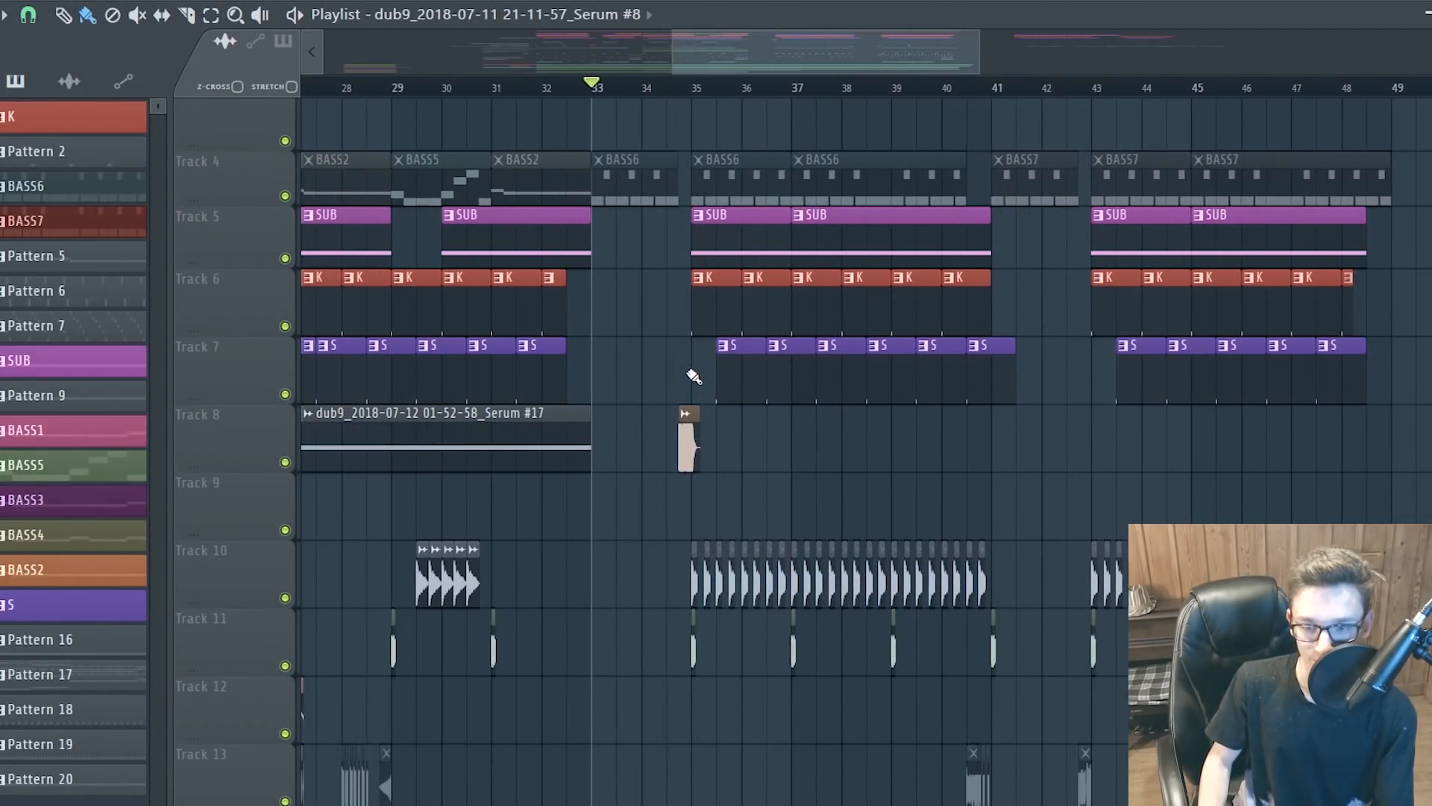
{"action": "scroll", "coordinate": [695, 377], "scroll_direction": "down", "scroll_amount": 3}
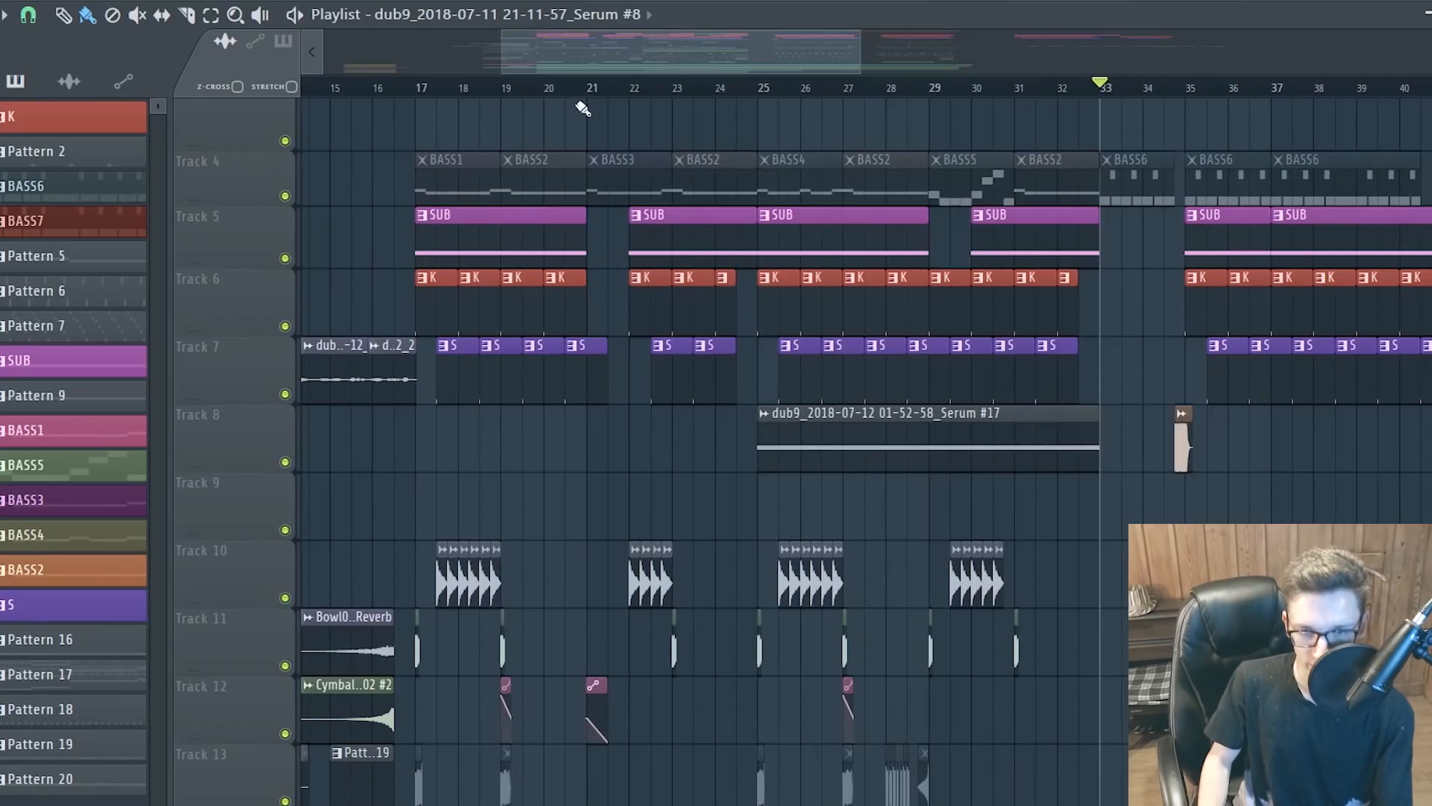
{"action": "scroll", "coordinate": [1067, 282], "scroll_direction": "up", "scroll_amount": 2}
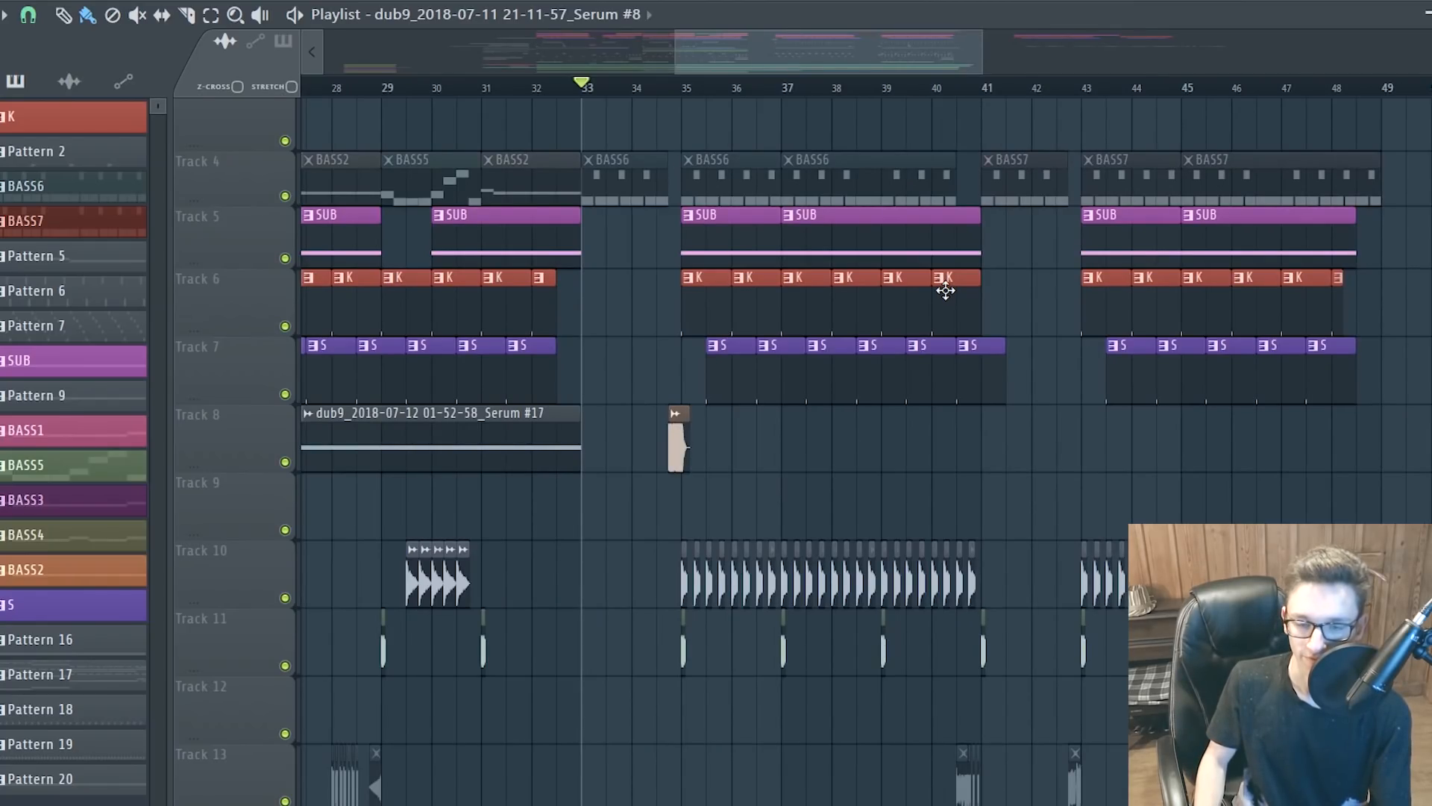
{"action": "scroll", "coordinate": [946, 291], "scroll_direction": "up", "scroll_amount": 2}
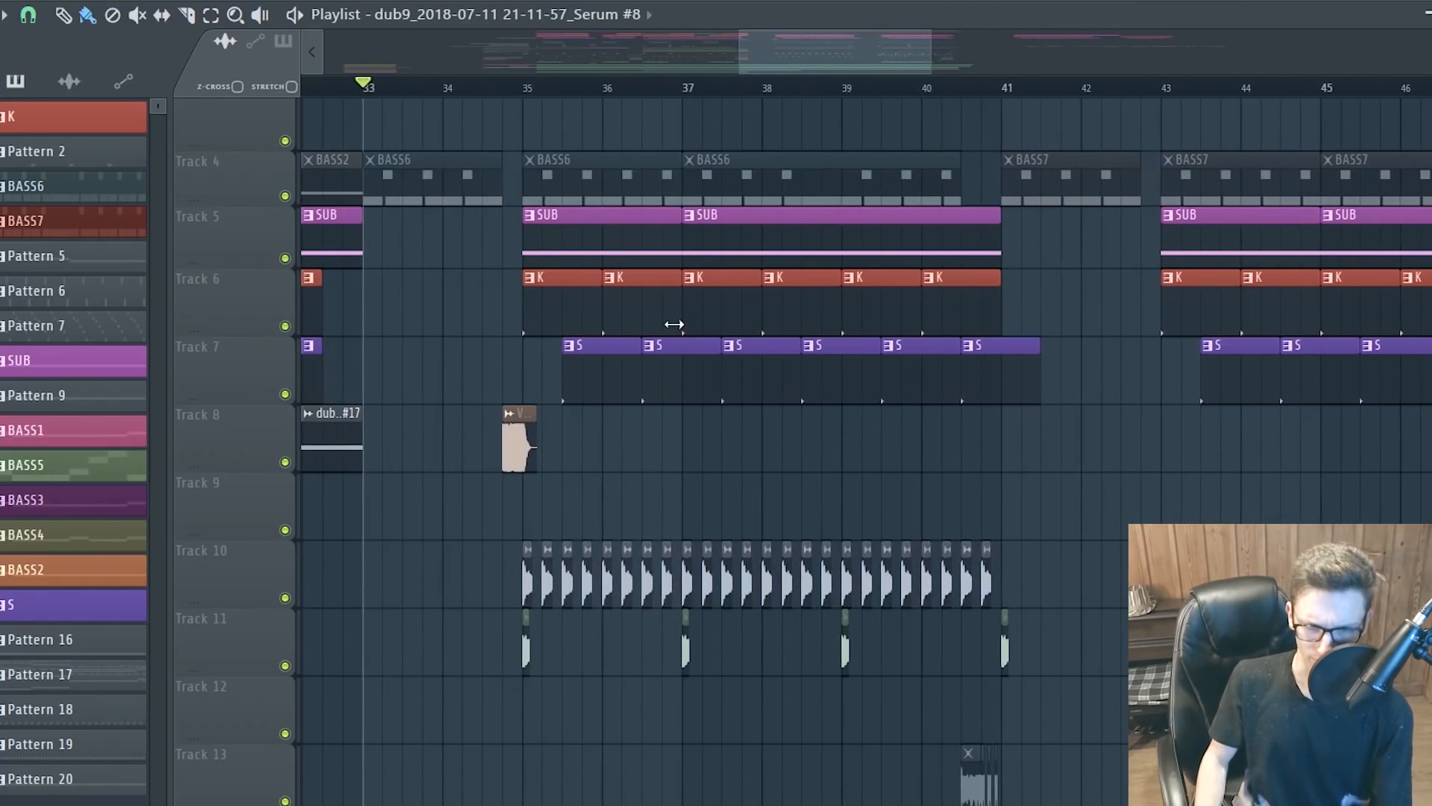
Audition the drop's second half from bar 33 to about bar 43 with all tracks enabled
{"action": "key", "text": "space"}
{"action": "scroll", "coordinate": [675, 325], "scroll_direction": "up", "scroll_amount": 3}
{"action": "scroll", "coordinate": [747, 306], "scroll_direction": "up", "scroll_amount": 1}
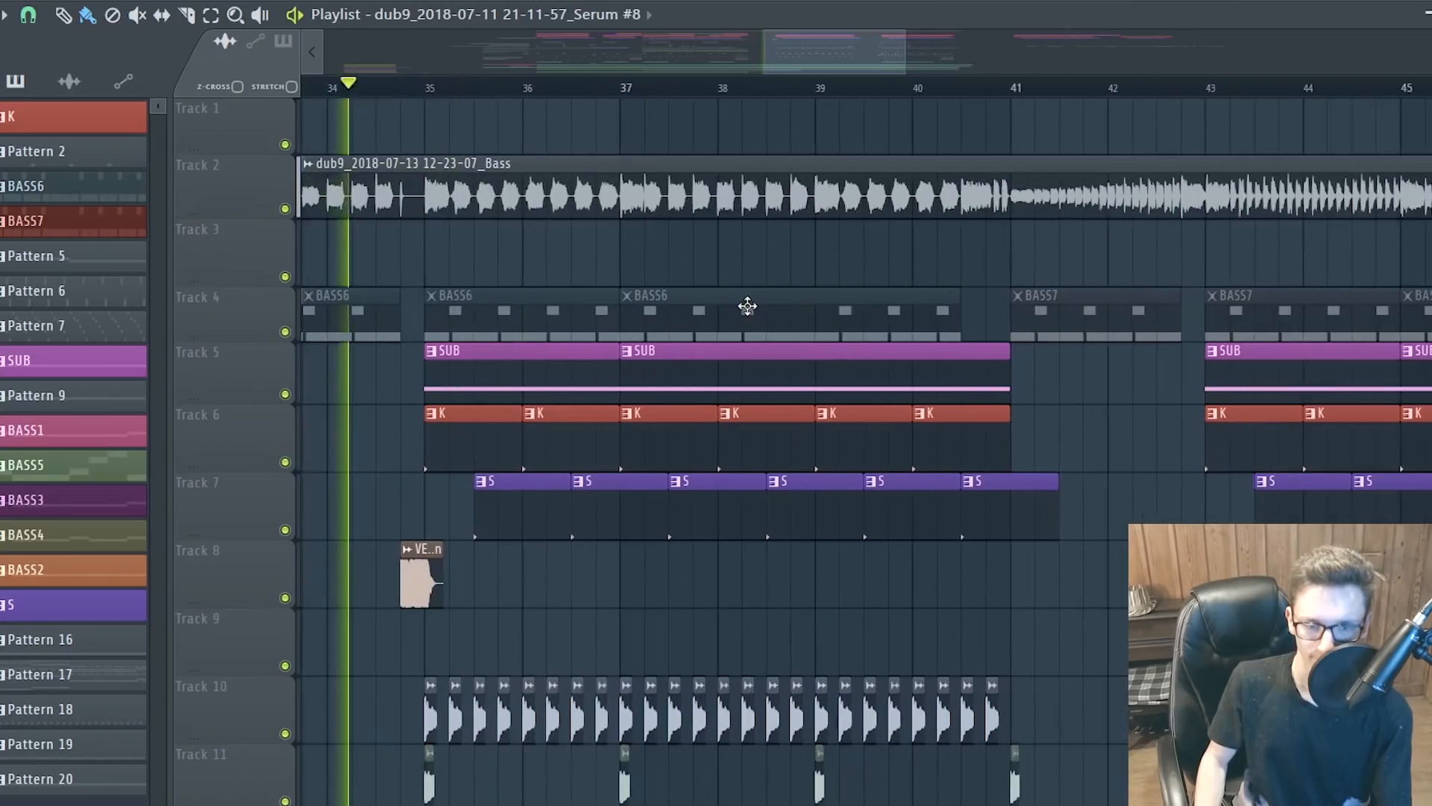
{"action": "scroll", "coordinate": [748, 306], "scroll_direction": "up", "scroll_amount": 1}
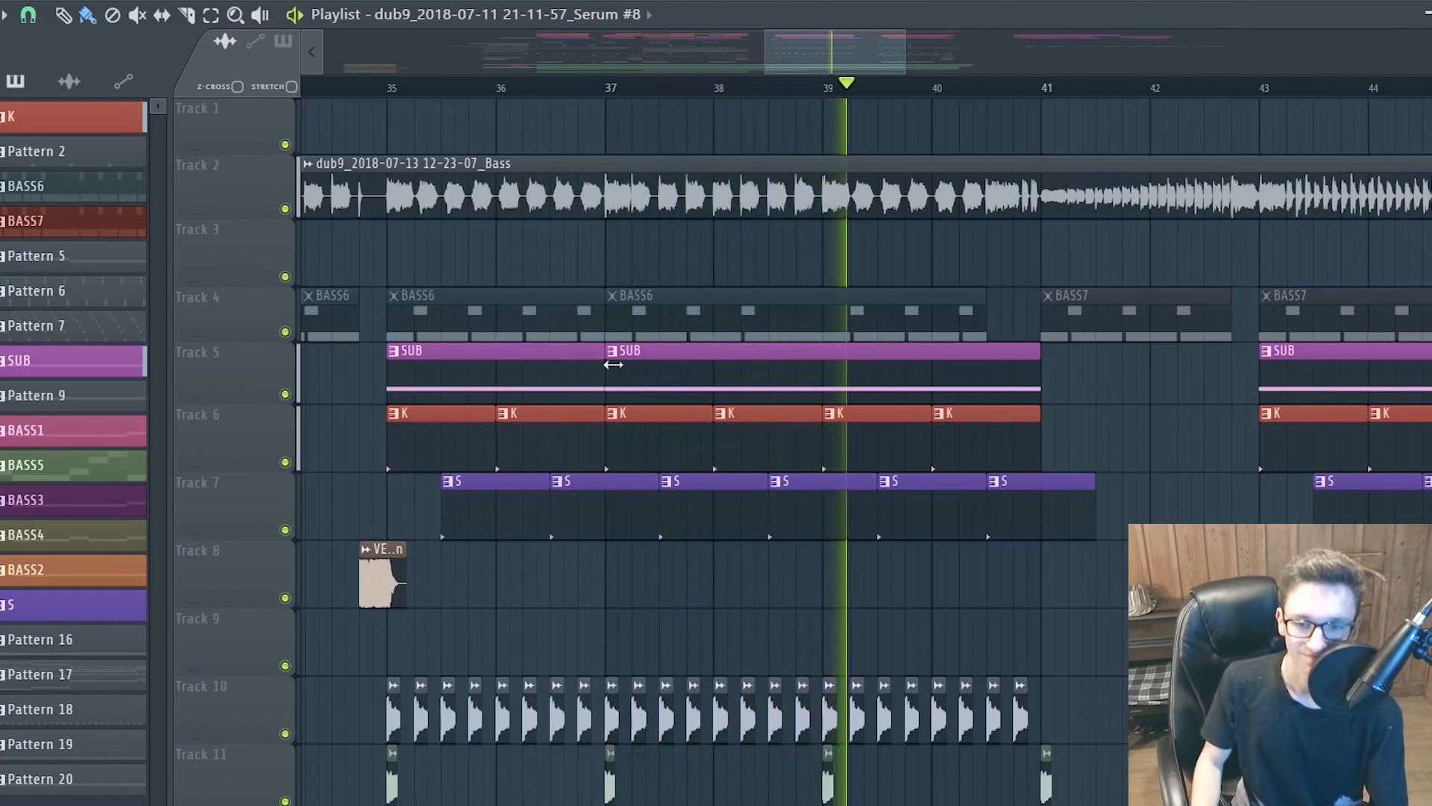
{"action": "scroll", "coordinate": [613, 364], "scroll_direction": "down", "scroll_amount": 2}
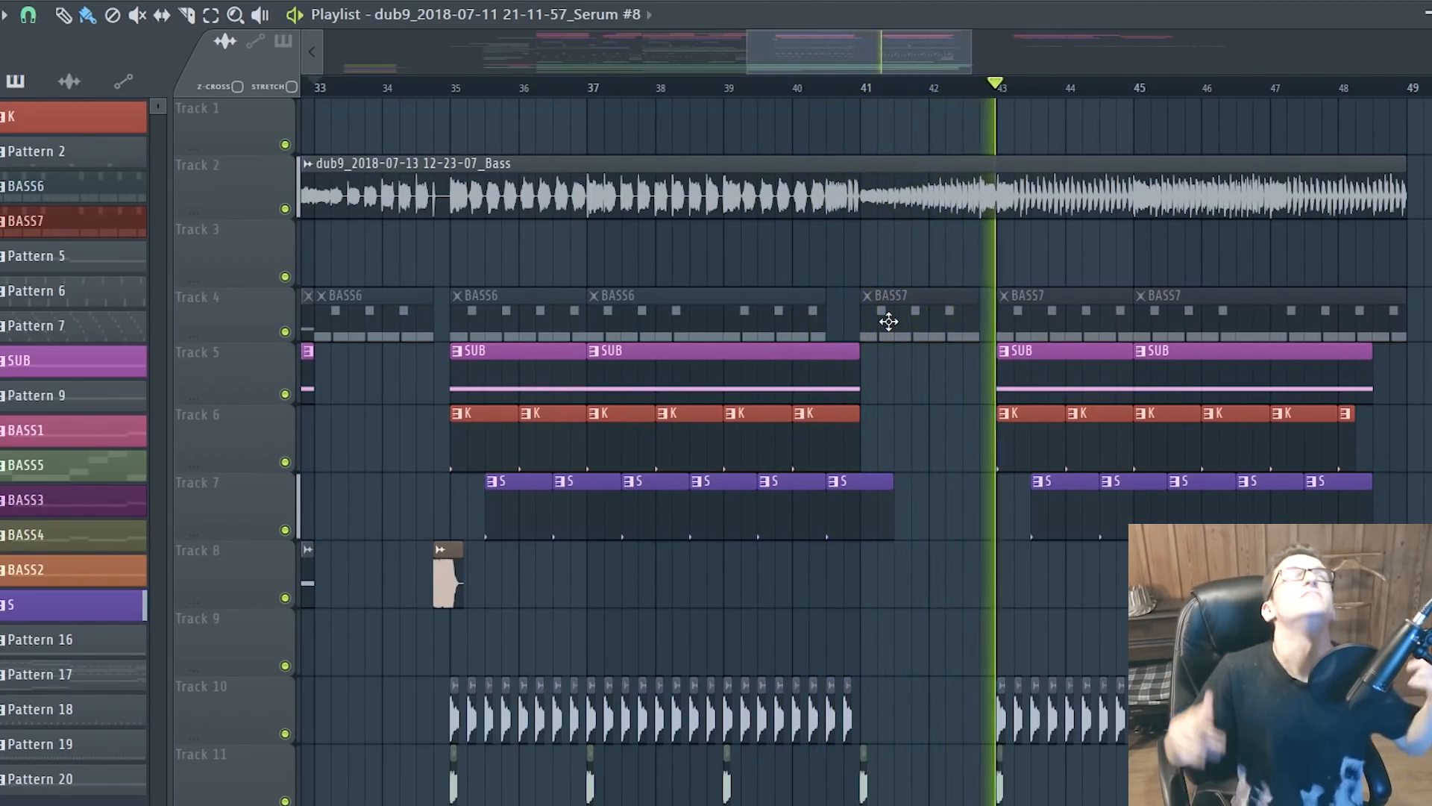
{"action": "key", "text": "space"}
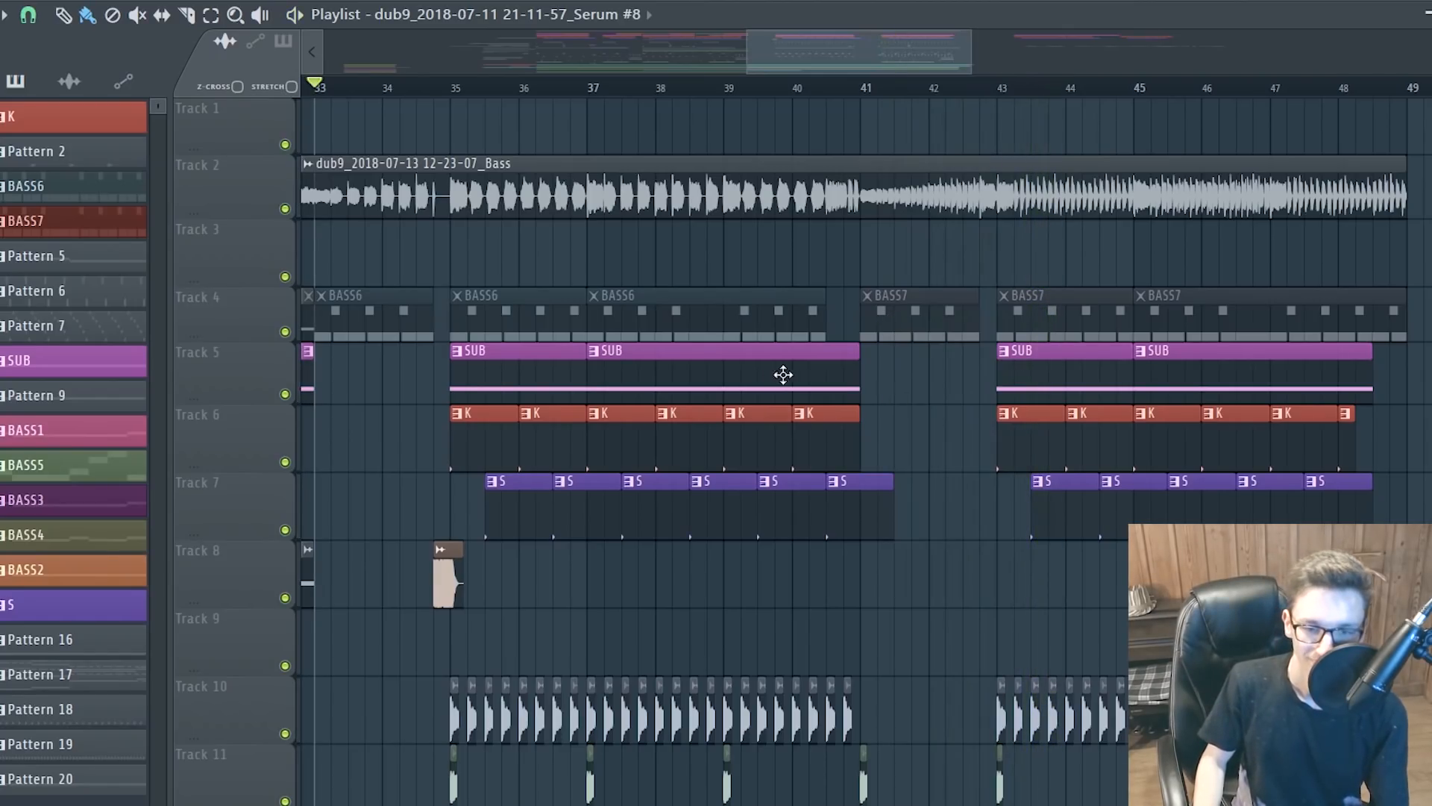
Open the BASS6 pattern's Growl 1 notes in the piano roll and briefly audition the selected range from bar 3 to bar 5
{"action": "scroll", "coordinate": [784, 375], "scroll_direction": "down", "scroll_amount": 2}
{"action": "scroll", "coordinate": [503, 283], "scroll_direction": "up", "scroll_amount": 4}
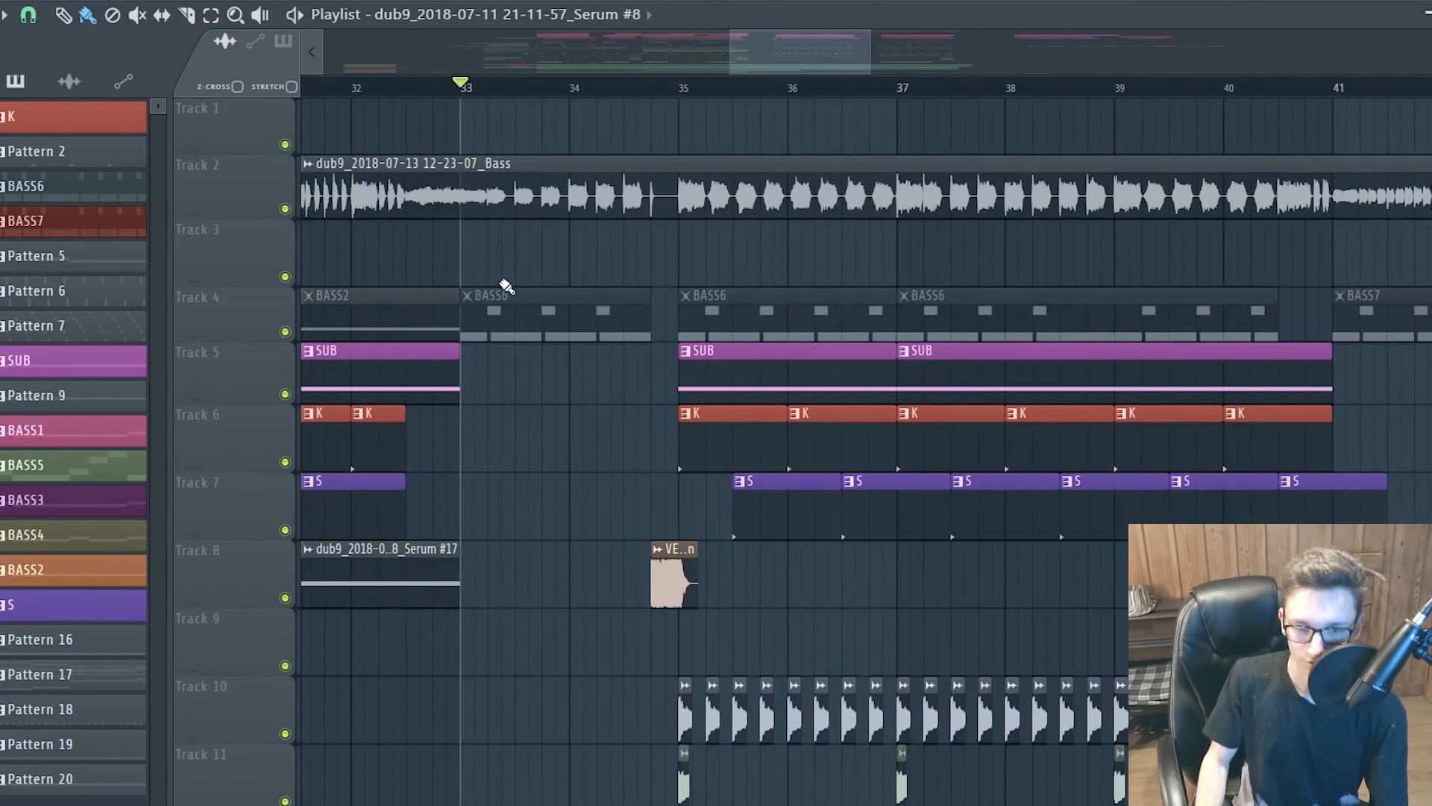
{"action": "scroll", "coordinate": [507, 288], "scroll_direction": "down", "scroll_amount": 2}
{"action": "scroll", "coordinate": [660, 298], "scroll_direction": "up", "scroll_amount": 2}
{"action": "double_click", "coordinate": [691, 308]}
{"action": "scroll", "coordinate": [833, 340], "scroll_direction": "down", "scroll_amount": 3}
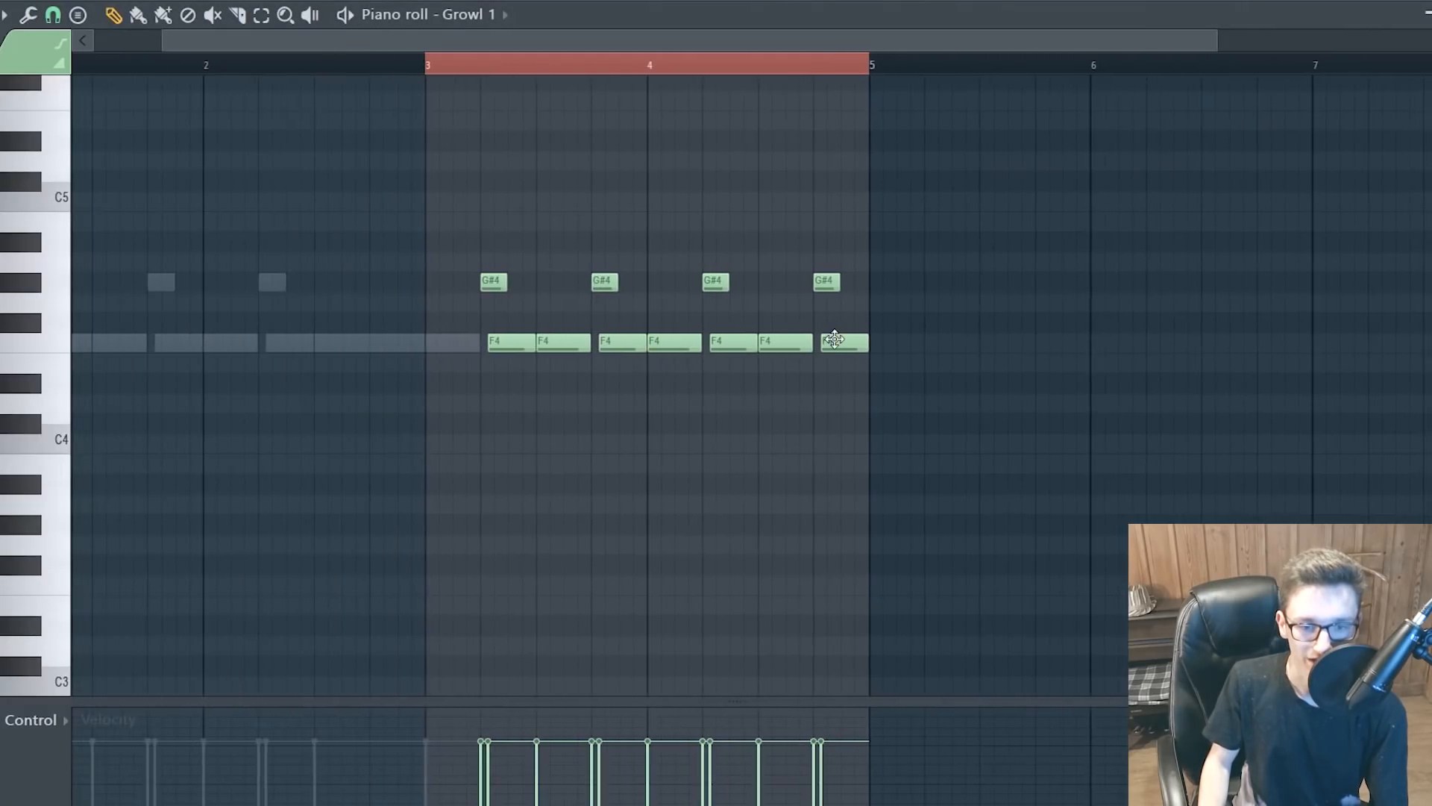
{"action": "scroll", "coordinate": [833, 339], "scroll_direction": "down", "scroll_amount": 2}
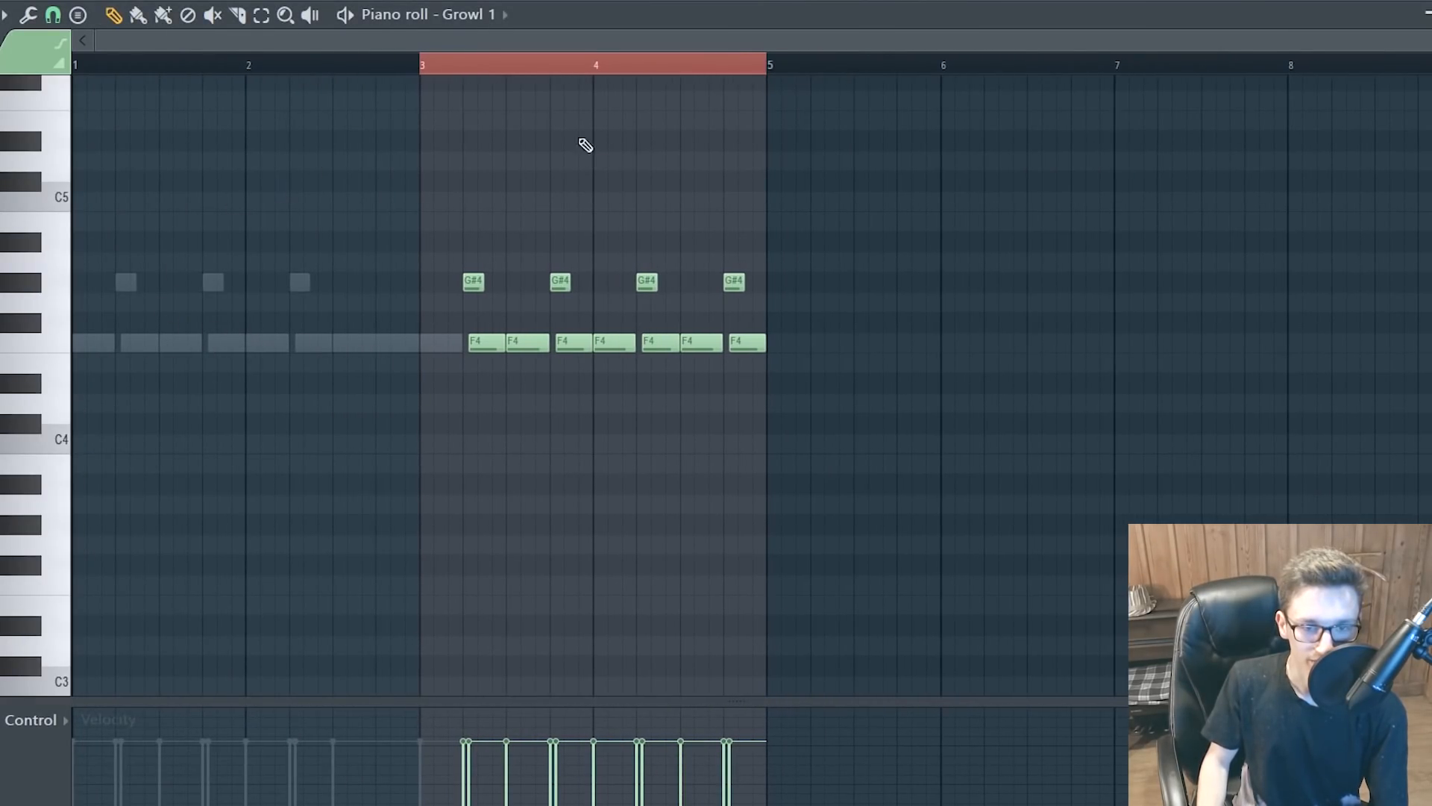
{"action": "key", "text": "space"}
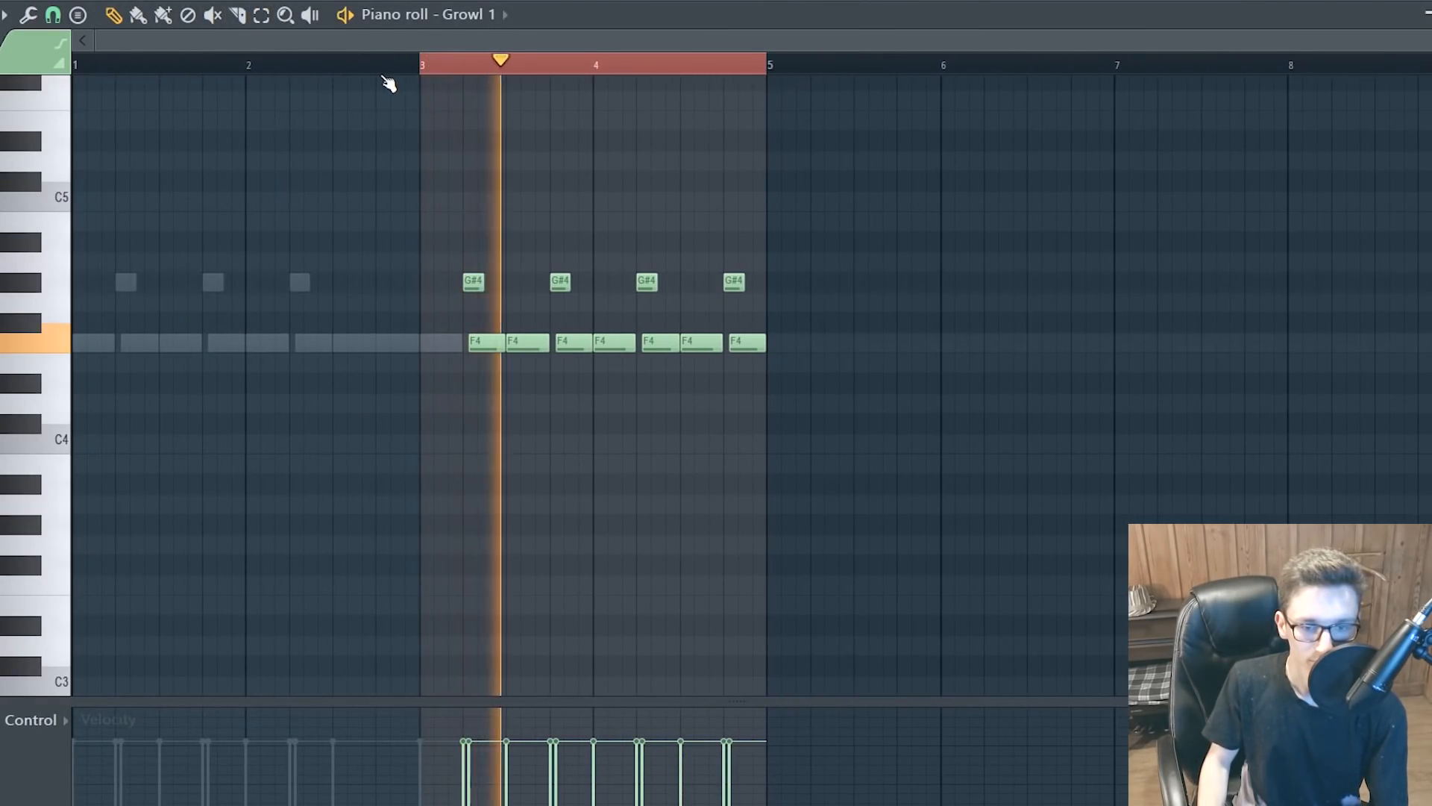
{"action": "scroll", "coordinate": [544, 208], "scroll_direction": "up", "scroll_amount": 2}
{"action": "key", "text": "space"}
{"action": "scroll", "coordinate": [573, 206], "scroll_direction": "down", "scroll_amount": 2}
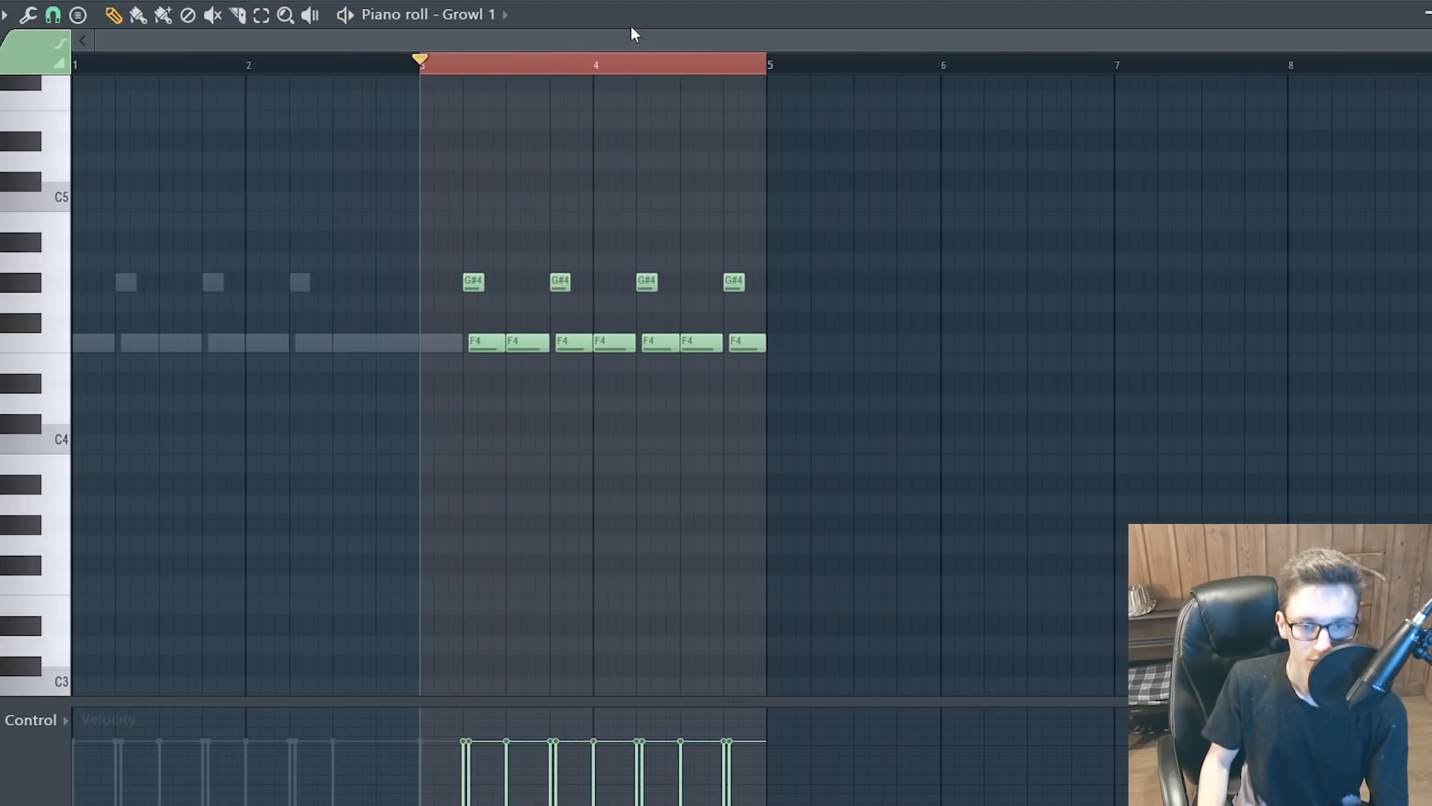
Clear the time selection in the Growl 1 piano roll and audition the BASS6 pattern from bar 1
{"action": "left_click", "coordinate": [664, 3]}
{"action": "scroll", "coordinate": [694, 77], "scroll_direction": "down", "scroll_amount": 2}
{"action": "scroll", "coordinate": [580, 321], "scroll_direction": "down", "scroll_amount": 2}
{"action": "double_click", "coordinate": [647, 327]}
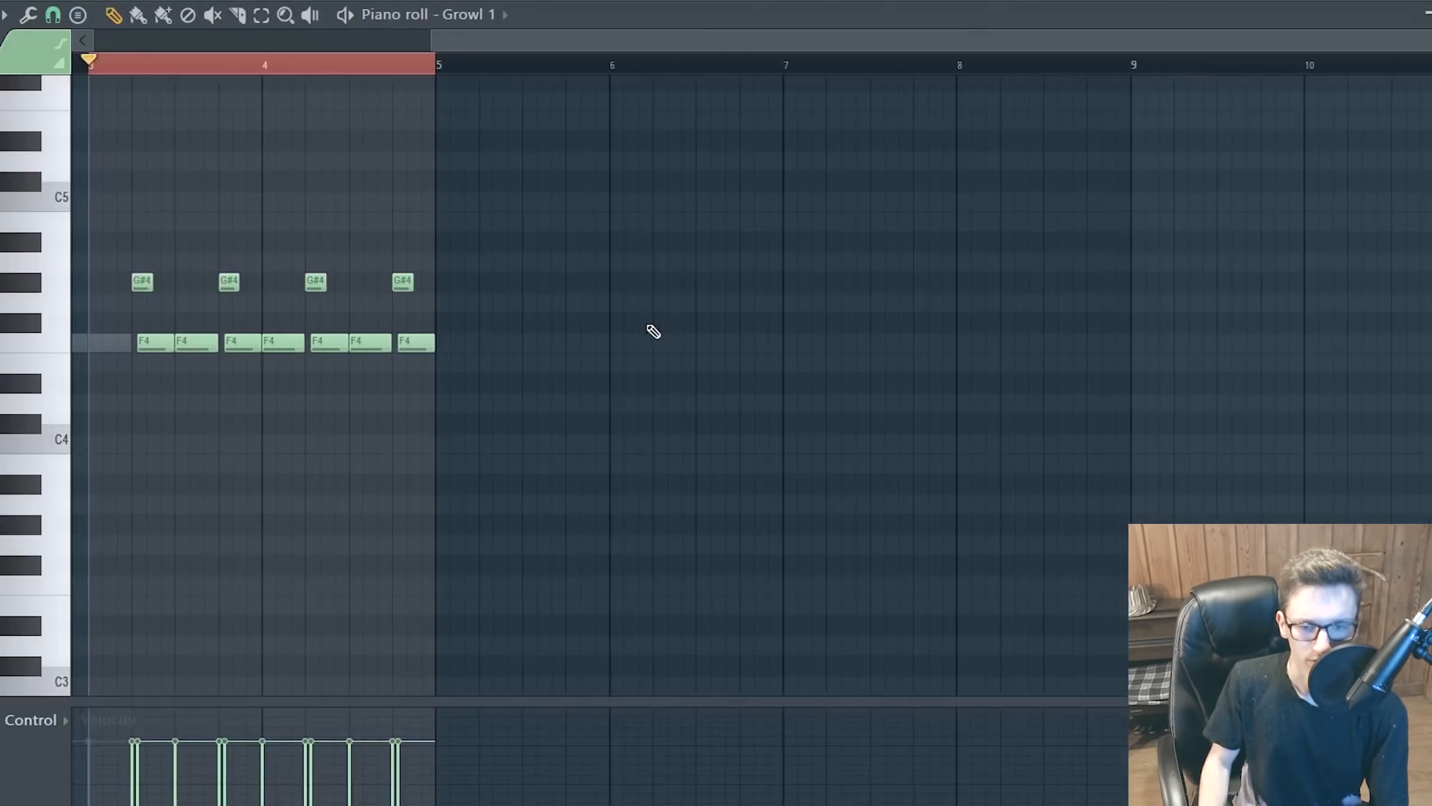
{"action": "scroll", "coordinate": [603, 36], "scroll_direction": "up", "scroll_amount": 3}
{"action": "left_click", "coordinate": [464, 62], "text": "ctrl"}
{"action": "key", "text": "space"}
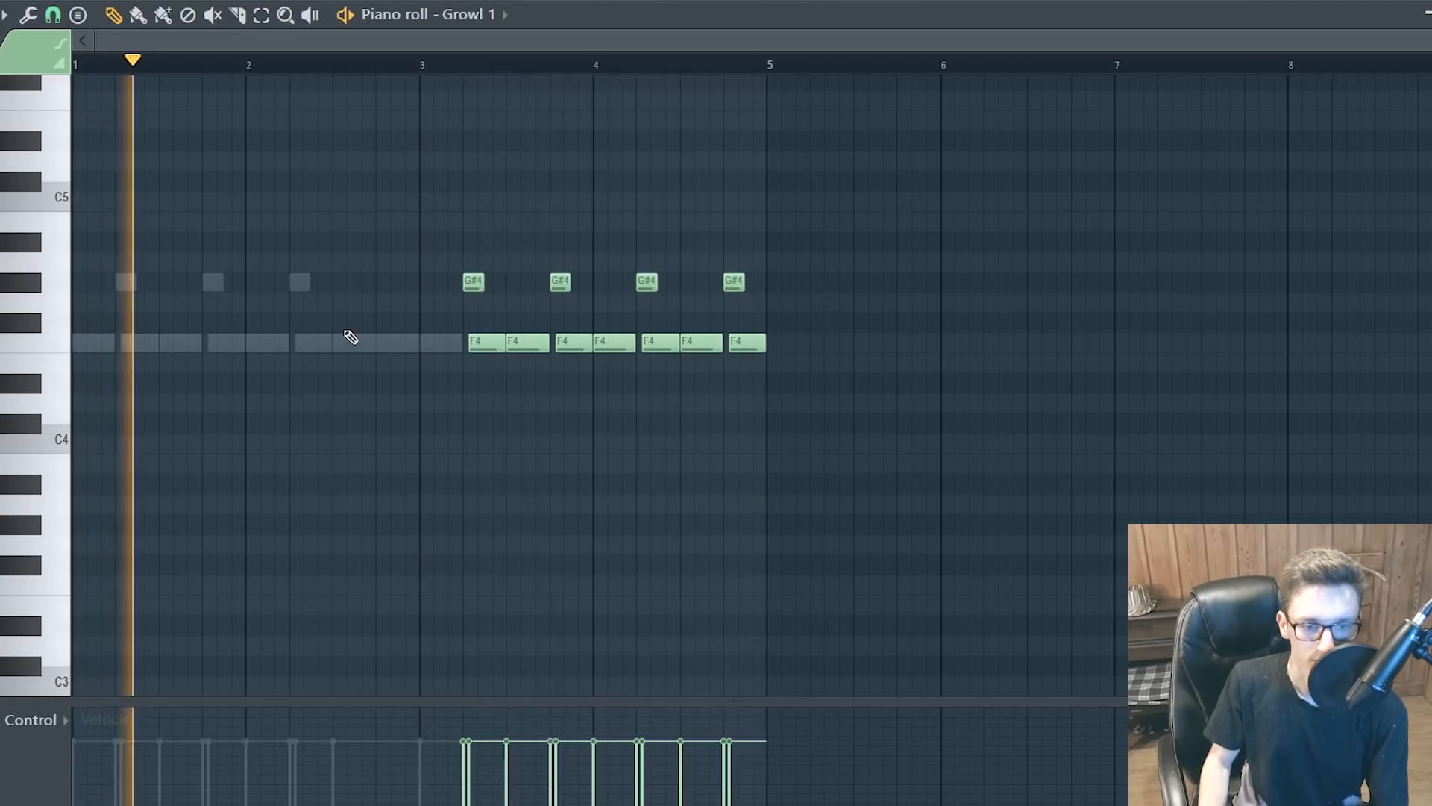
{"action": "scroll", "coordinate": [50, 342], "scroll_direction": "up", "scroll_amount": 2}
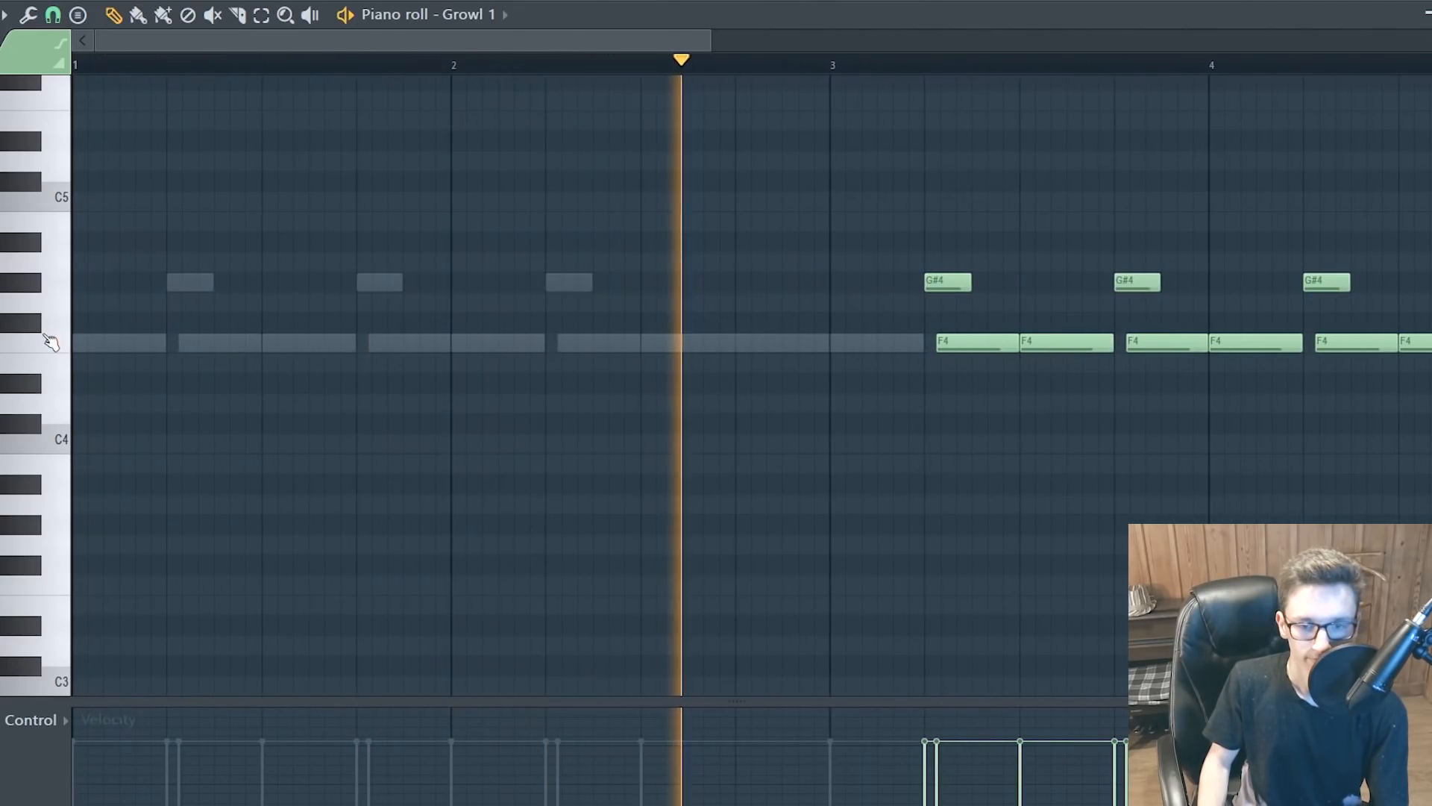
{"action": "key", "text": "space"}
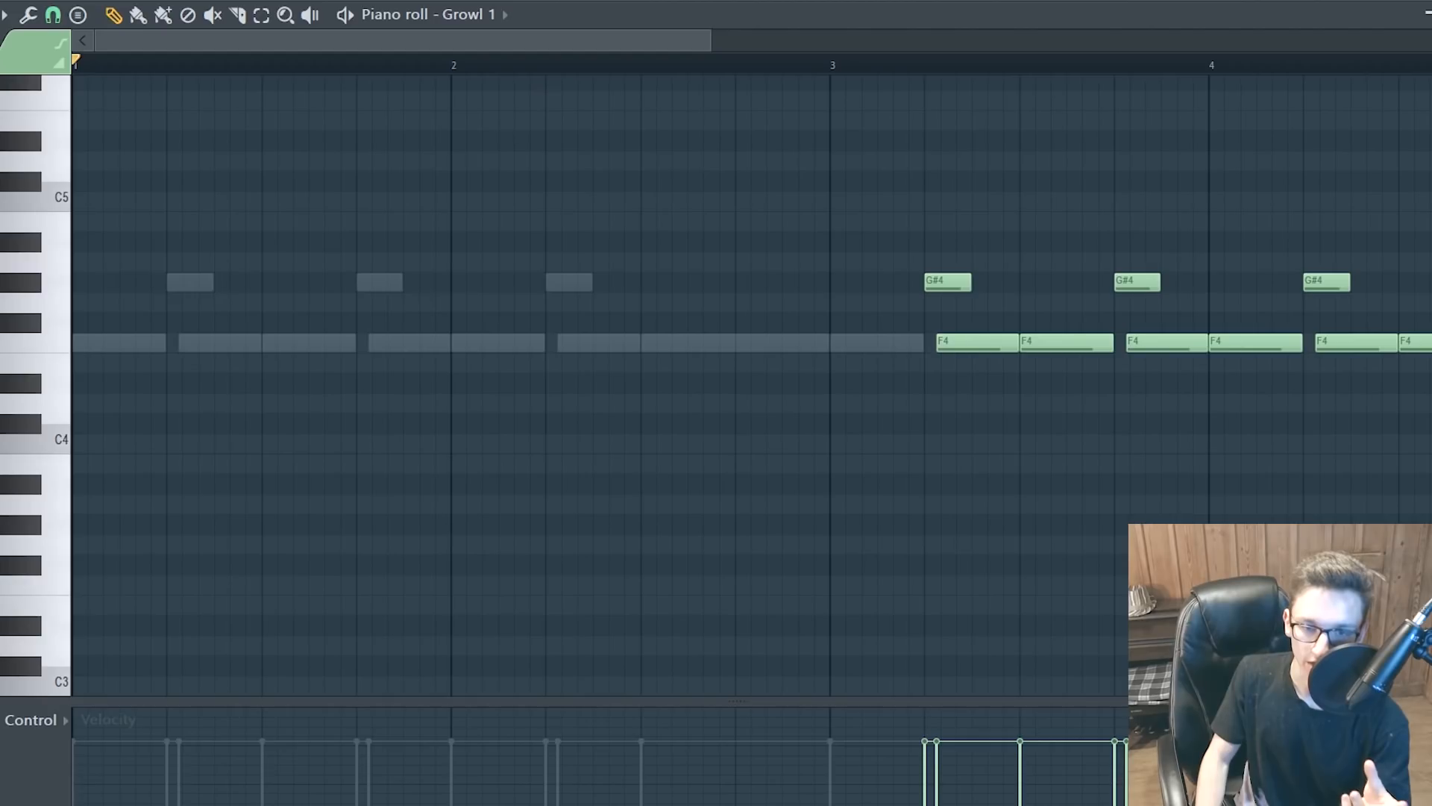
Return to the playlist, examine the layers around bar 35 and view the settings of Track 18's Cymbals_Crash02 sample
{"action": "key", "text": "F5"}
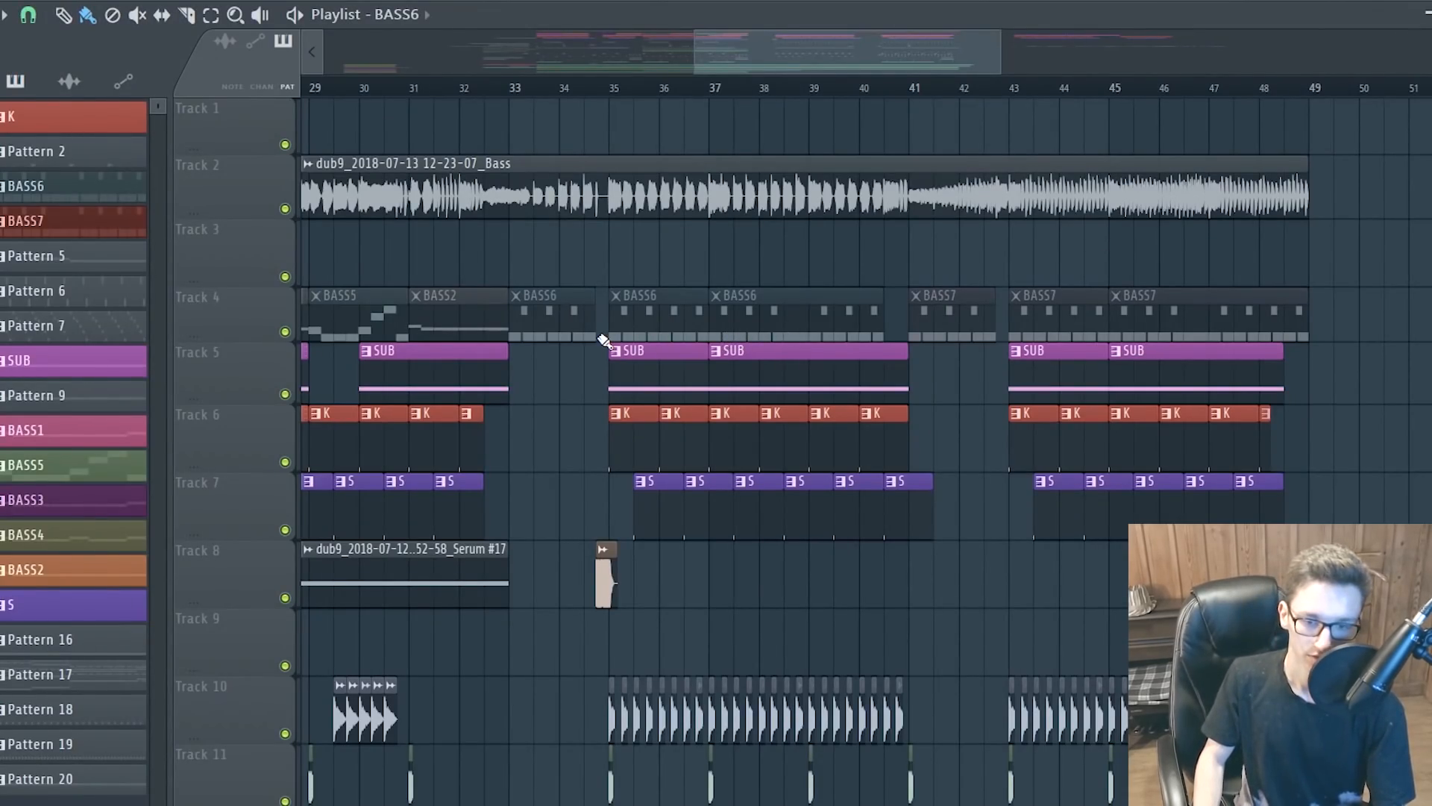
{"action": "scroll", "coordinate": [571, 380], "scroll_direction": "up", "scroll_amount": 5}
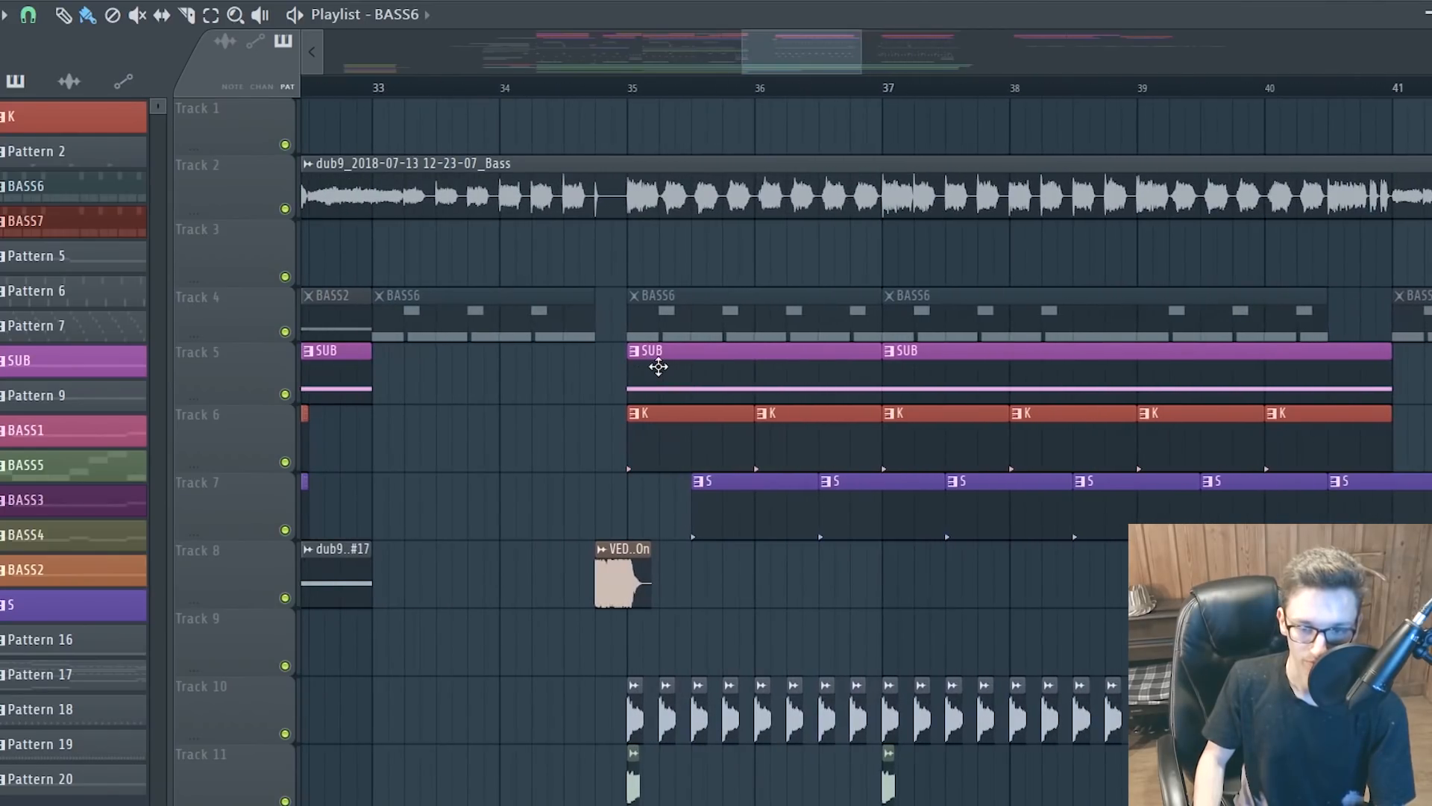
{"action": "scroll", "coordinate": [657, 364], "scroll_direction": "up", "scroll_amount": 3}
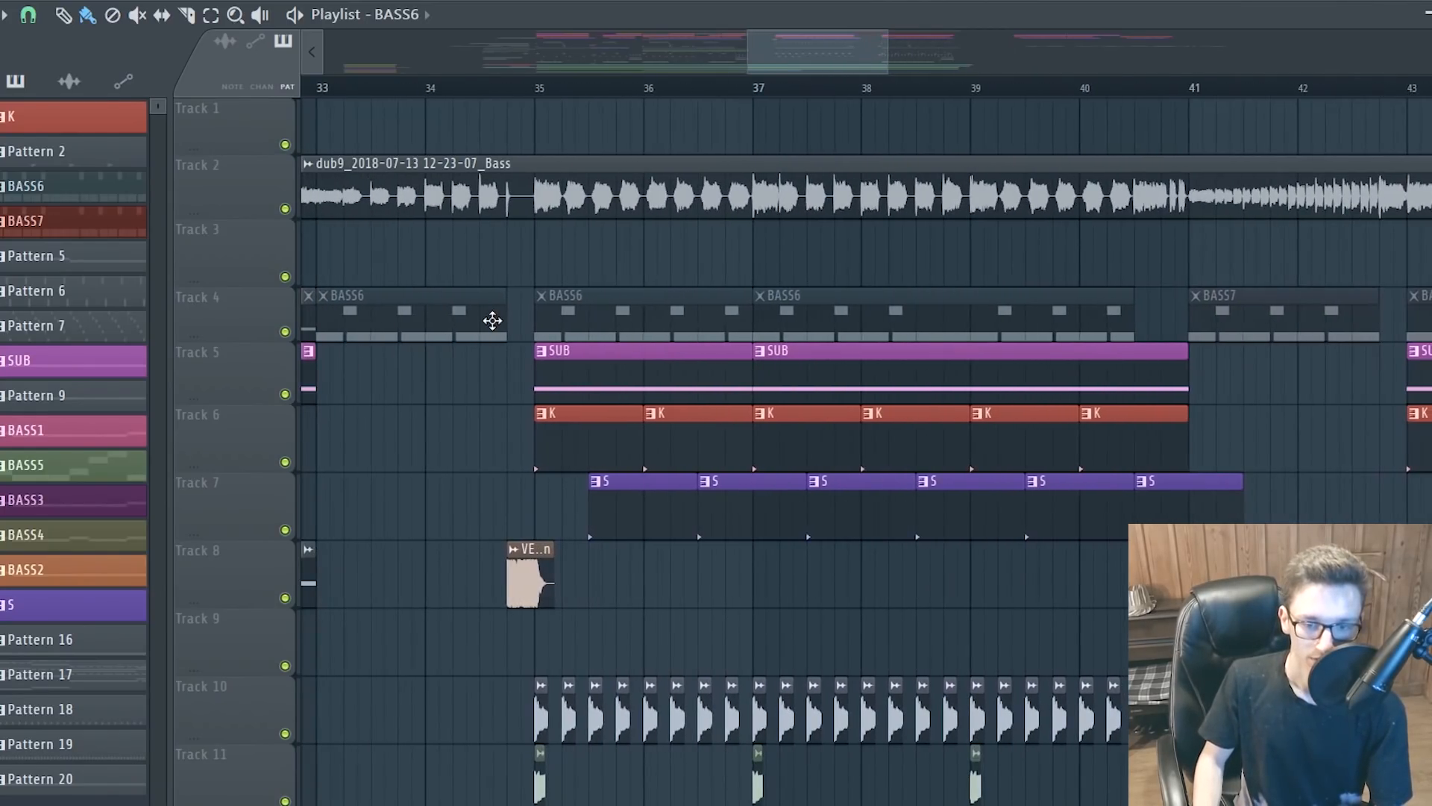
{"action": "scroll", "coordinate": [722, 334], "scroll_direction": "up", "scroll_amount": 3}
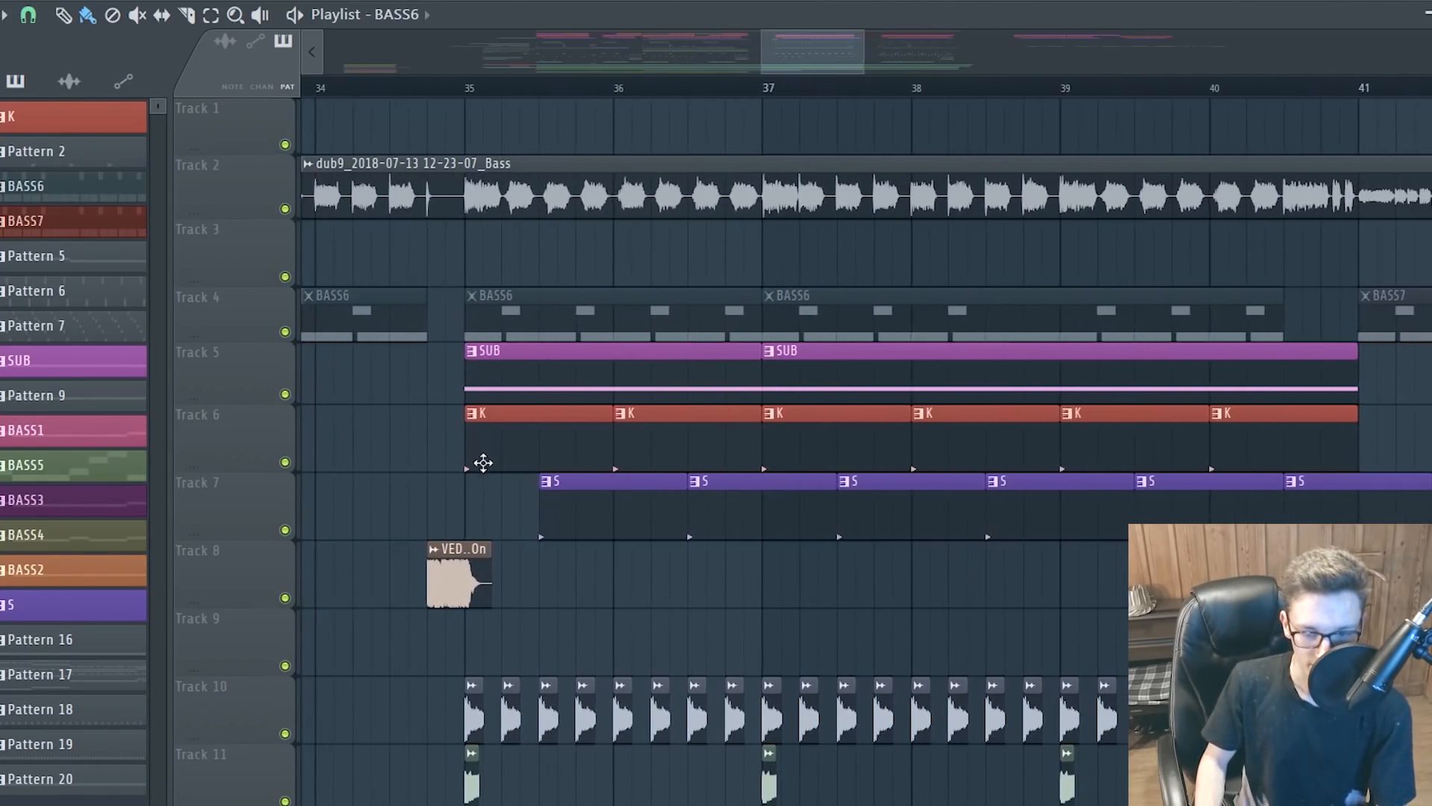
{"action": "scroll", "coordinate": [480, 466], "scroll_direction": "down", "scroll_amount": 3}
{"action": "scroll", "coordinate": [515, 495], "scroll_direction": "down", "scroll_amount": 5}
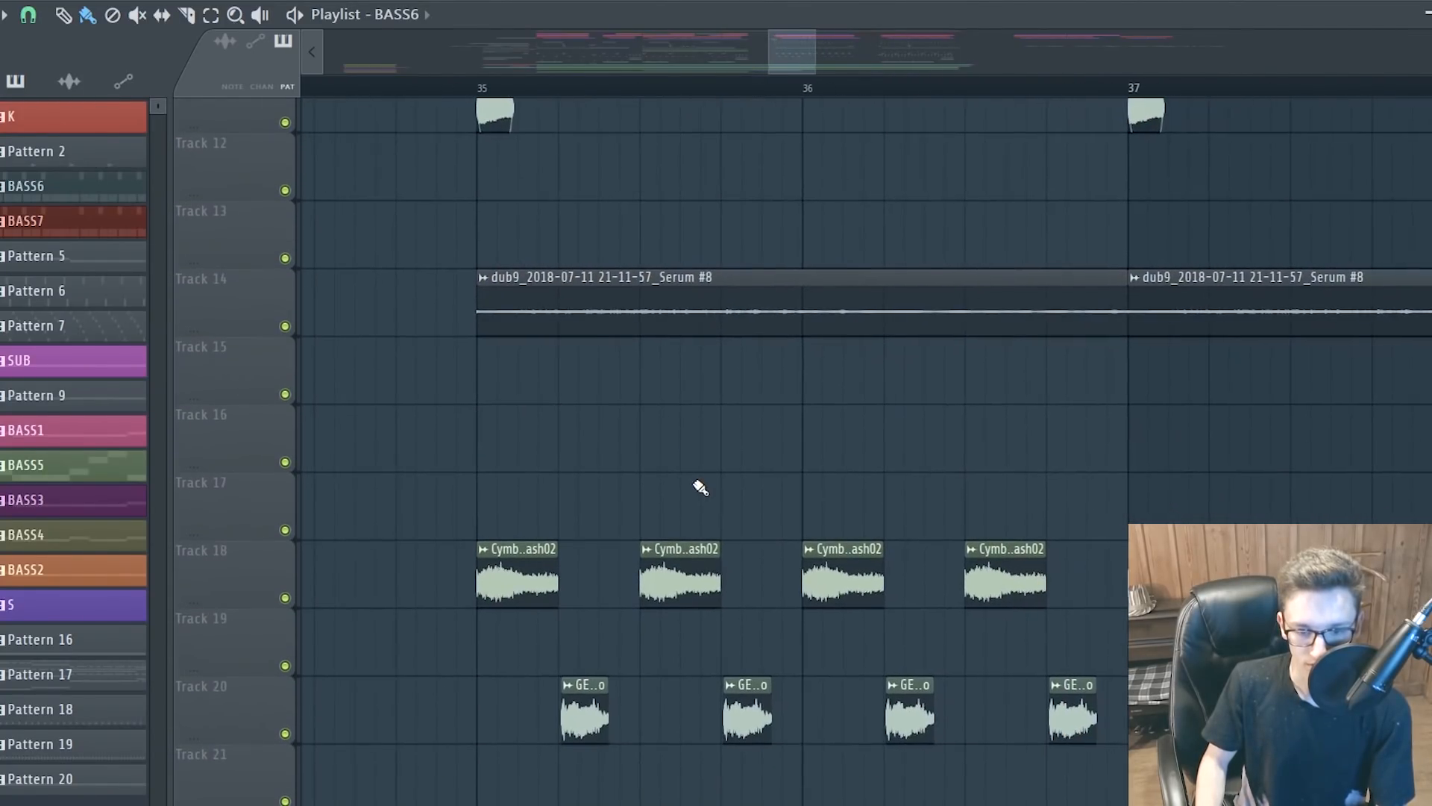
{"action": "scroll", "coordinate": [596, 462], "scroll_direction": "down", "scroll_amount": 2}
{"action": "scroll", "coordinate": [514, 298], "scroll_direction": "up", "scroll_amount": 3}
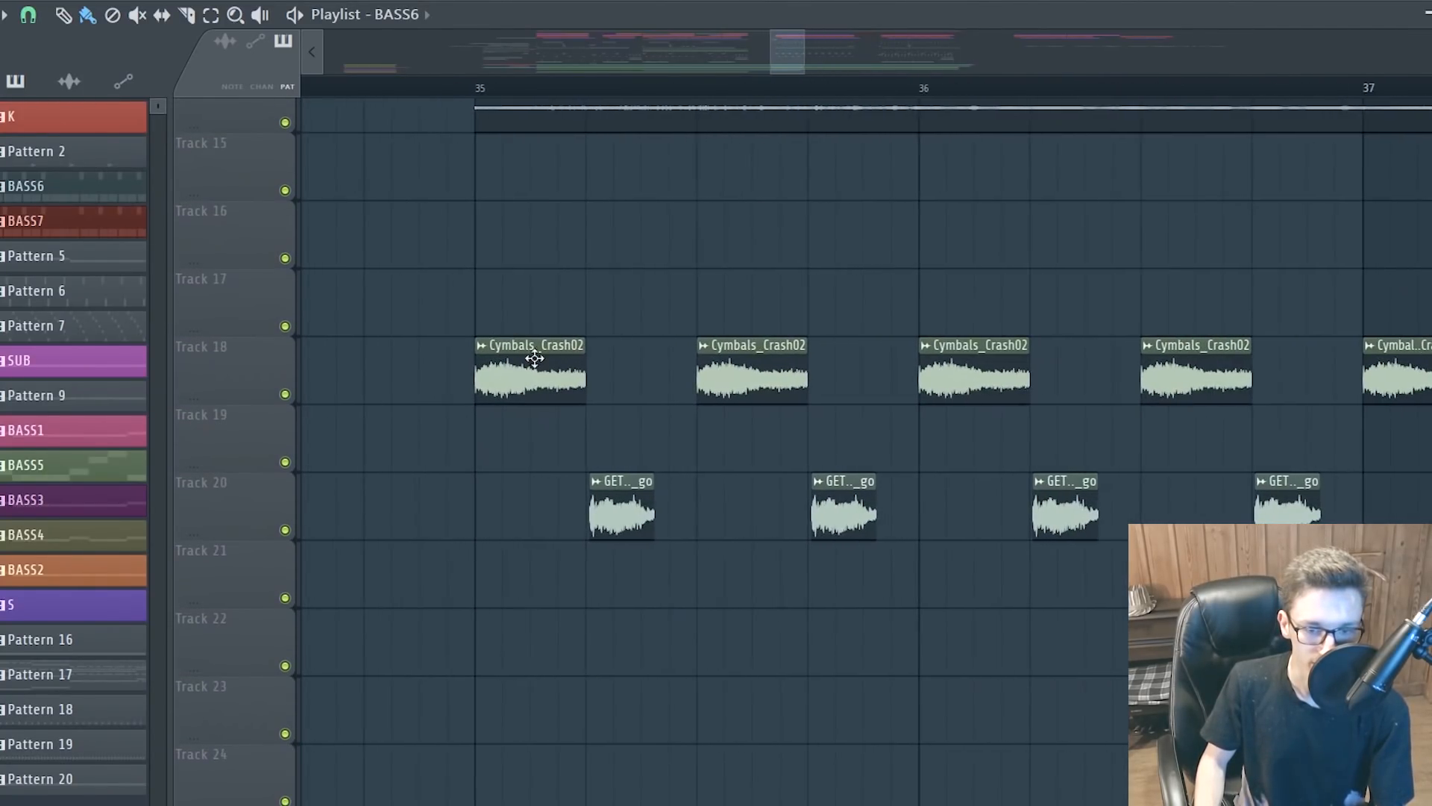
{"action": "double_click", "coordinate": [534, 358]}
{"action": "key", "text": "Escape"}
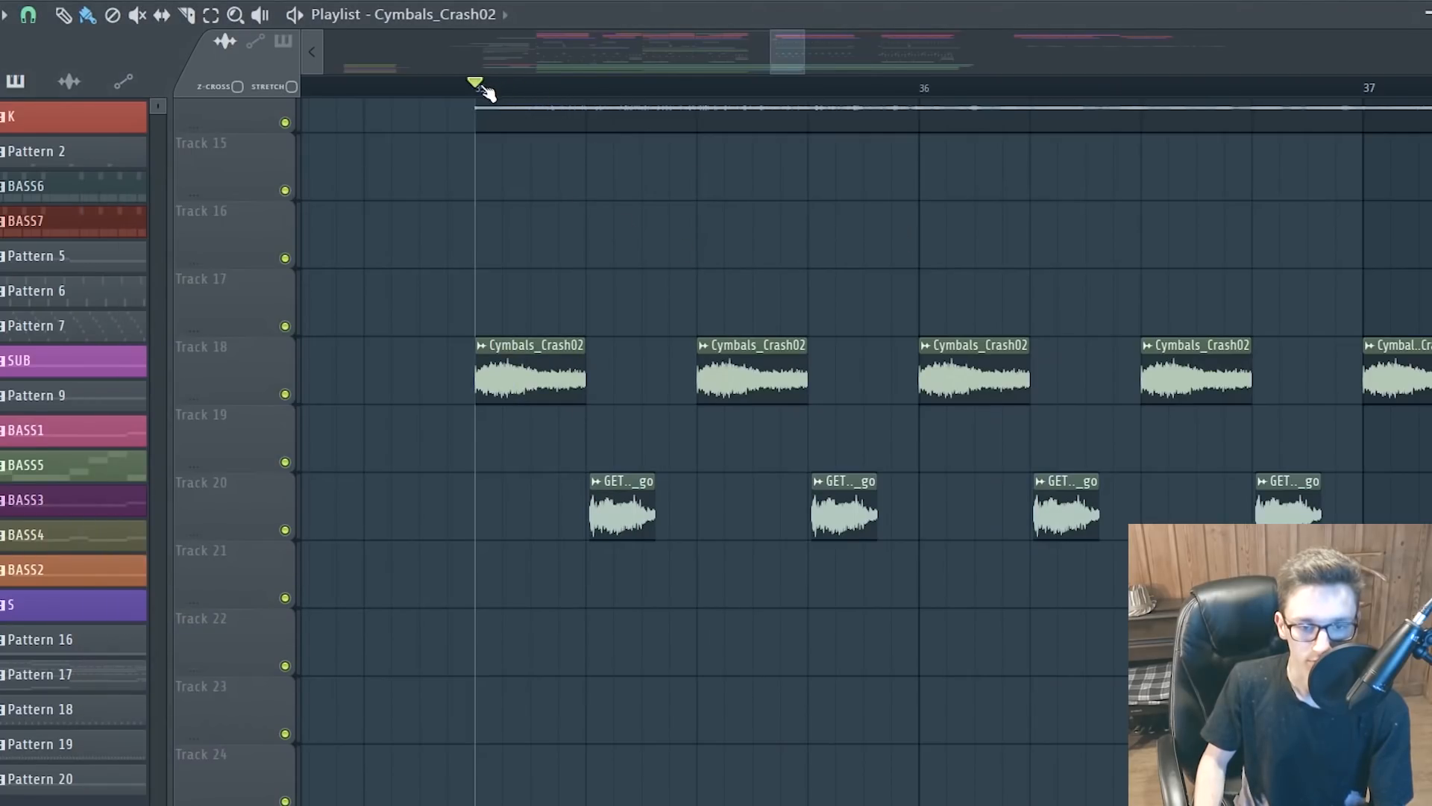
Solo Track 18 to audition its Cymbals_Crash02 hits from bar 35, and re-enable all tracks
{"action": "right_click", "coordinate": [275, 384]}
{"action": "left_click", "coordinate": [198, 372]}
{"action": "right_click", "coordinate": [285, 394]}
{"action": "key", "text": "space"}
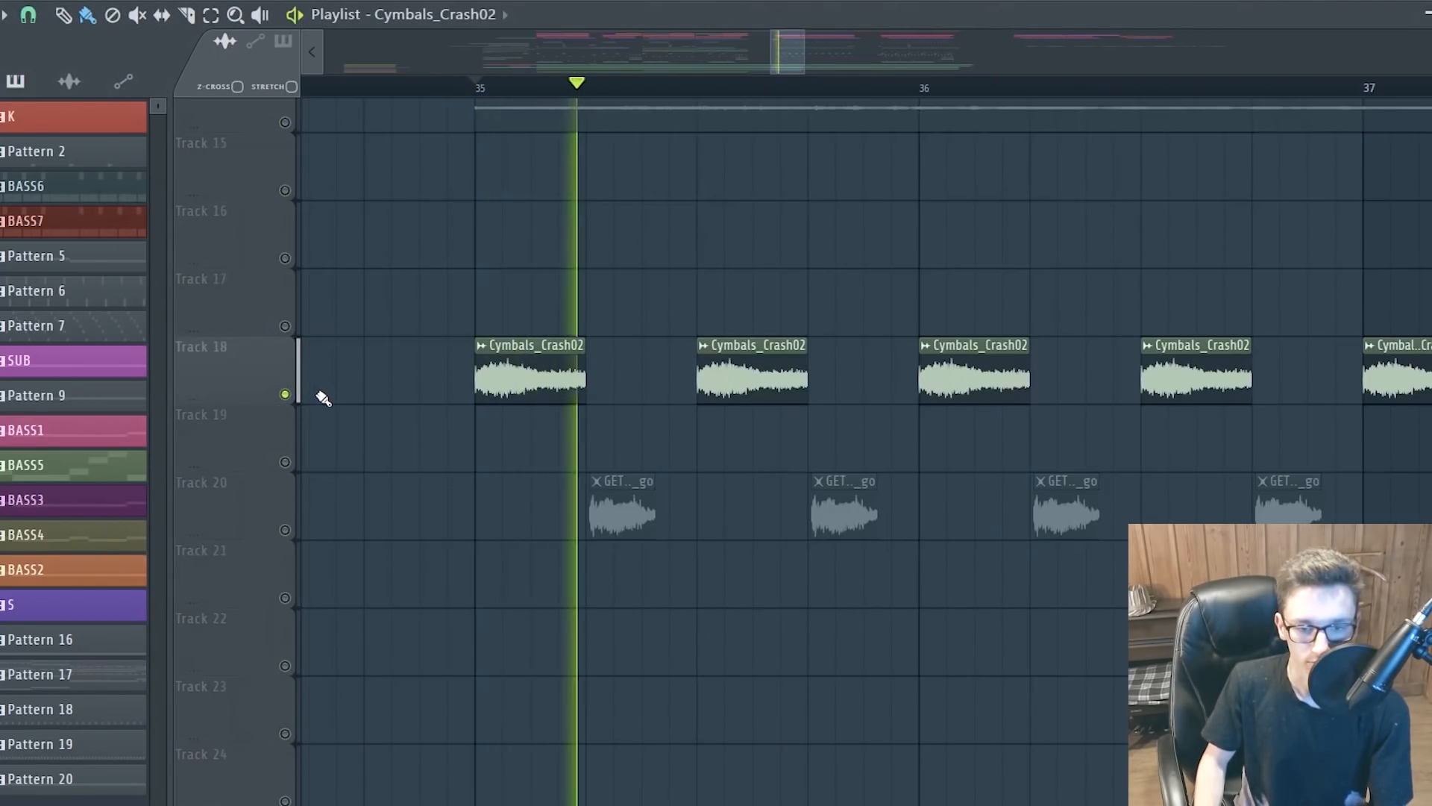
{"action": "scroll", "coordinate": [321, 400], "scroll_direction": "down", "scroll_amount": 3}
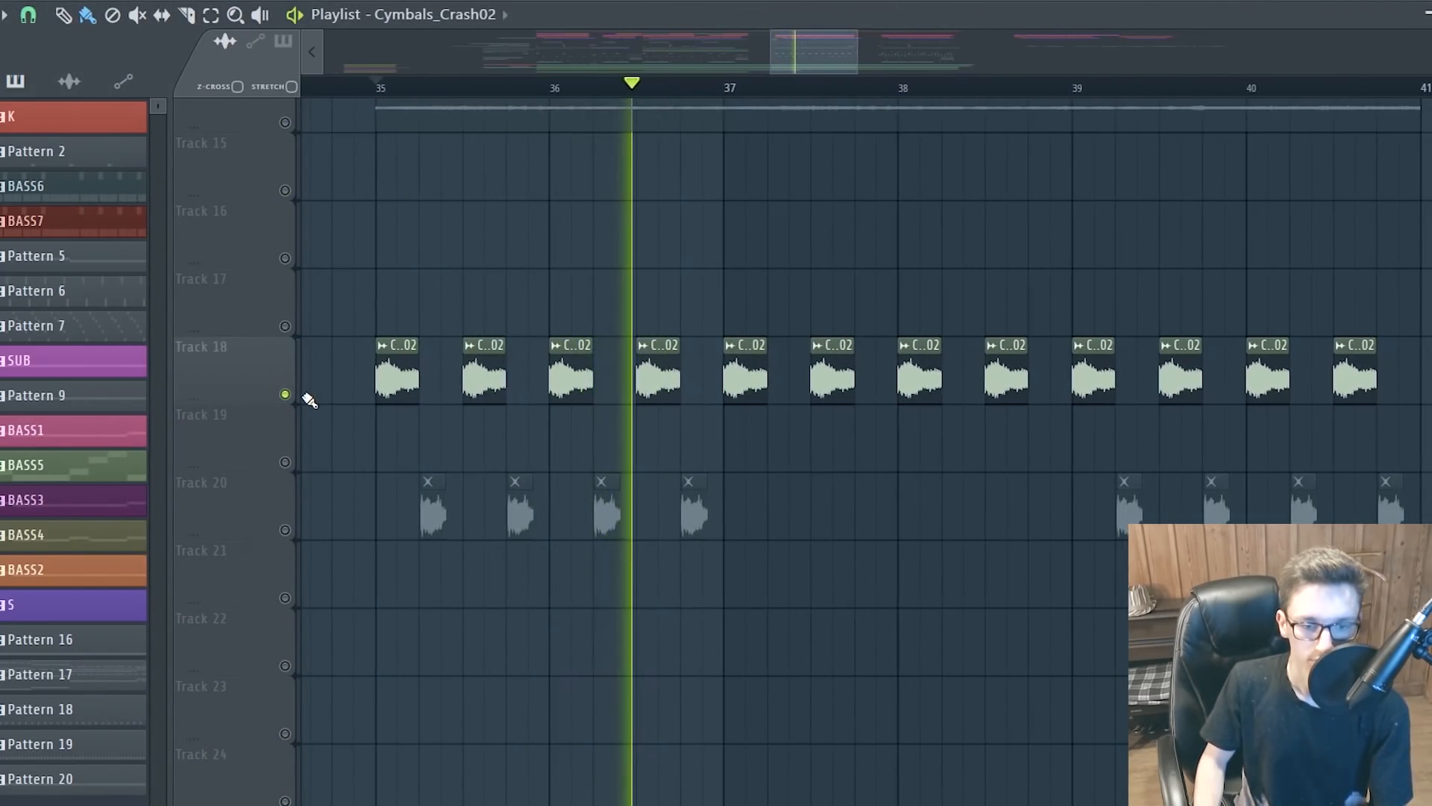
{"action": "key", "text": "space"}
{"action": "right_click", "coordinate": [285, 394]}
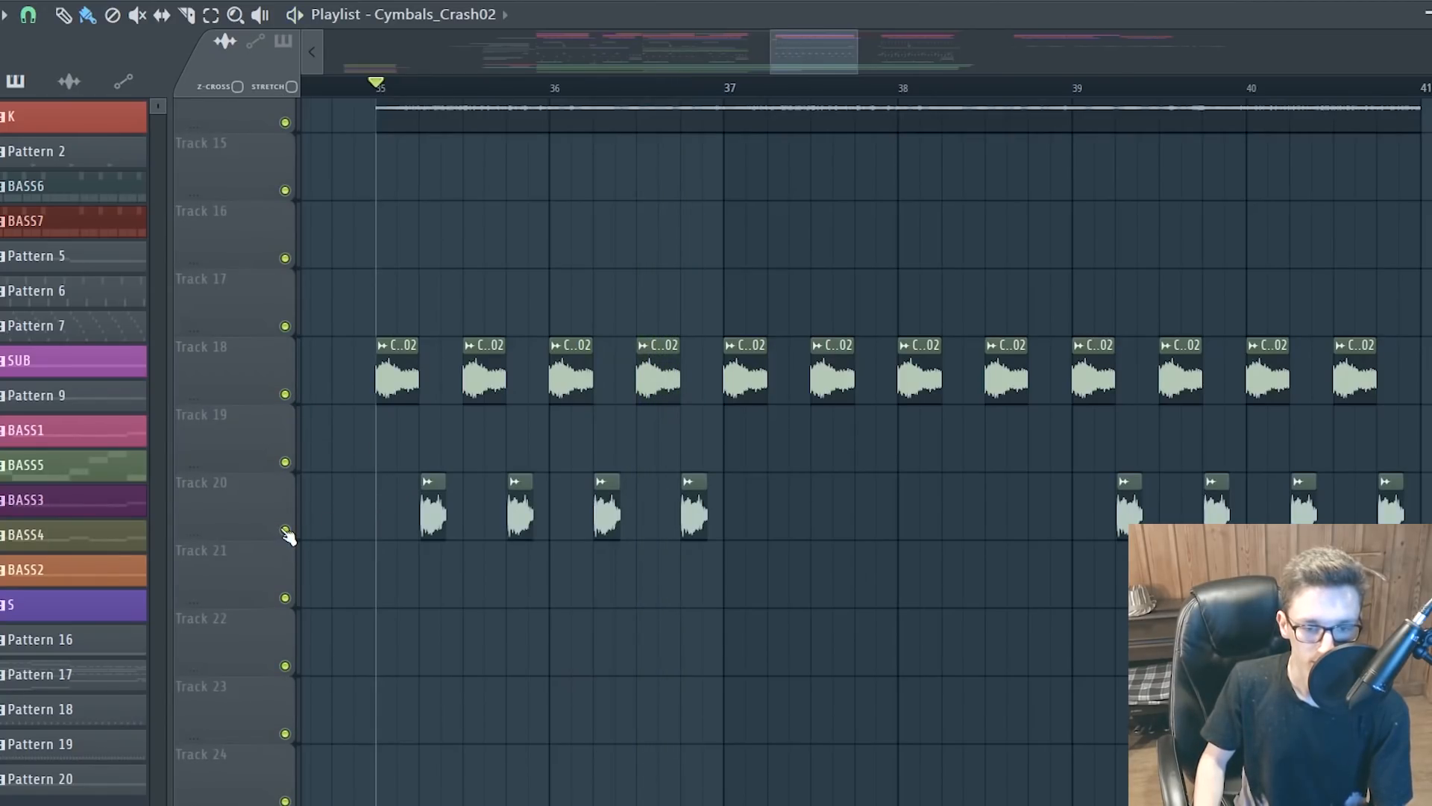
{"action": "key", "text": "space"}
{"action": "key", "text": "space"}
Solo Track 10 and audition its VEH1 Ride - 07 hits from bar 35
{"action": "scroll", "coordinate": [382, 494], "scroll_direction": "up", "scroll_amount": 5}
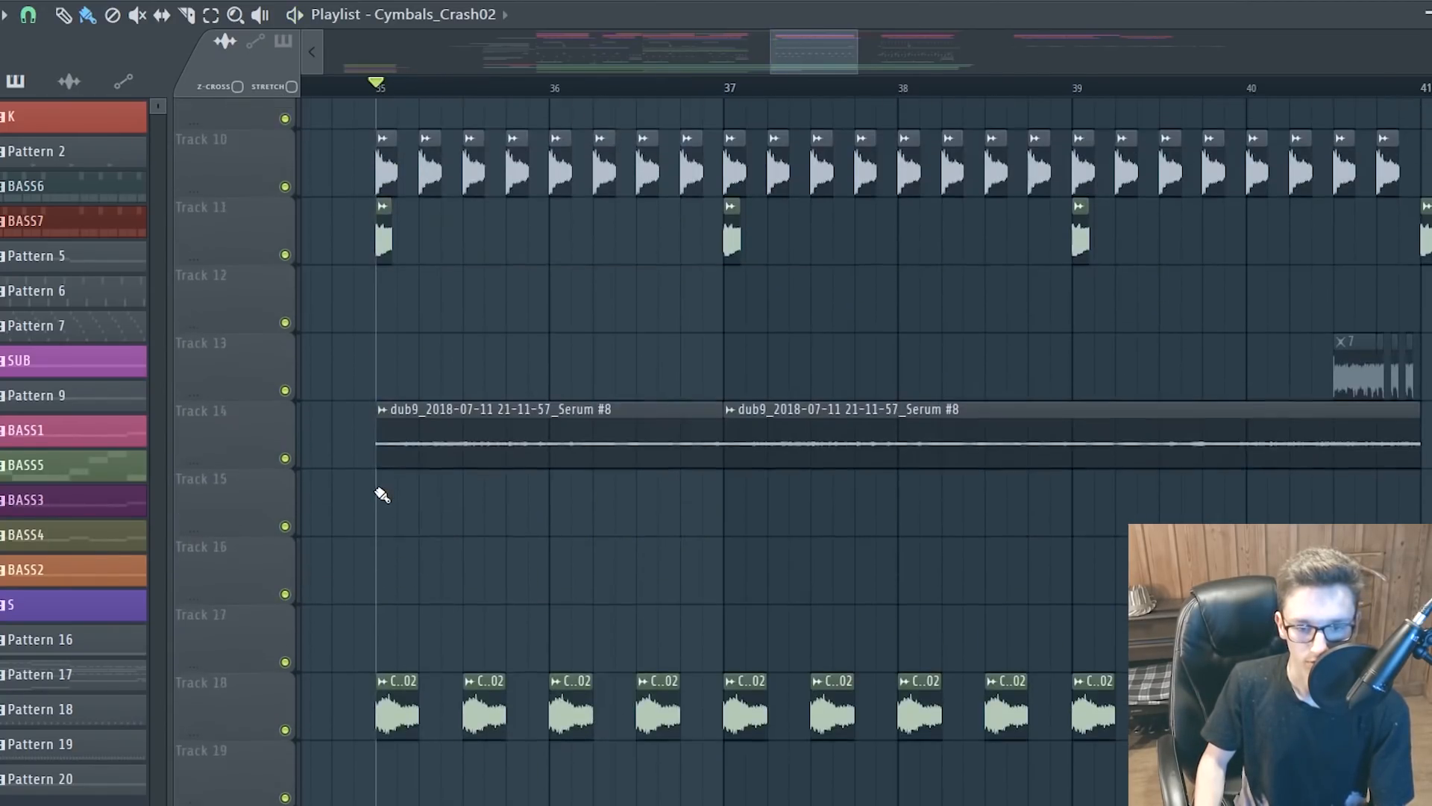
{"action": "scroll", "coordinate": [382, 494], "scroll_direction": "up", "scroll_amount": 4}
{"action": "right_click", "coordinate": [285, 463]}
{"action": "scroll", "coordinate": [335, 448], "scroll_direction": "up", "scroll_amount": 5}
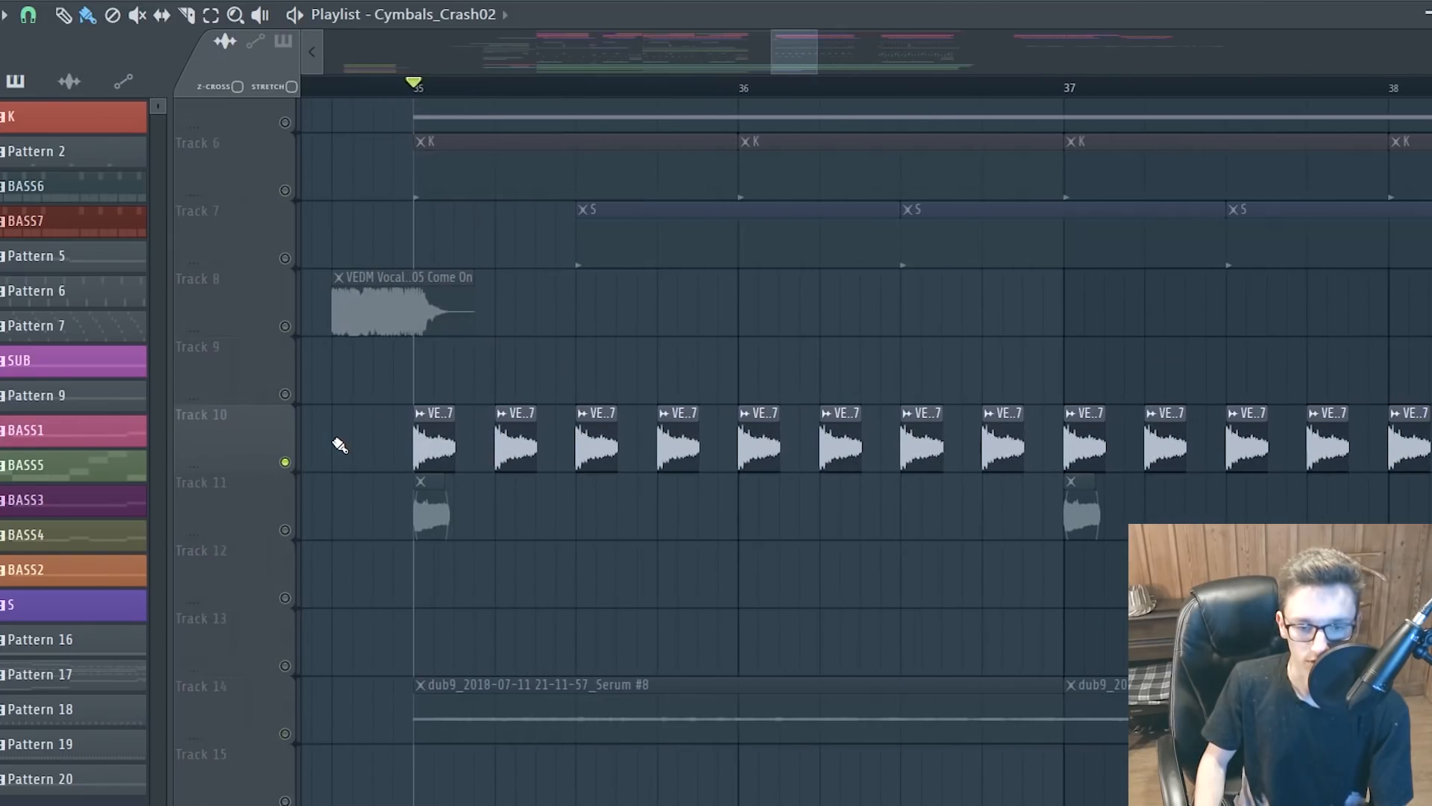
{"action": "key", "text": "space"}
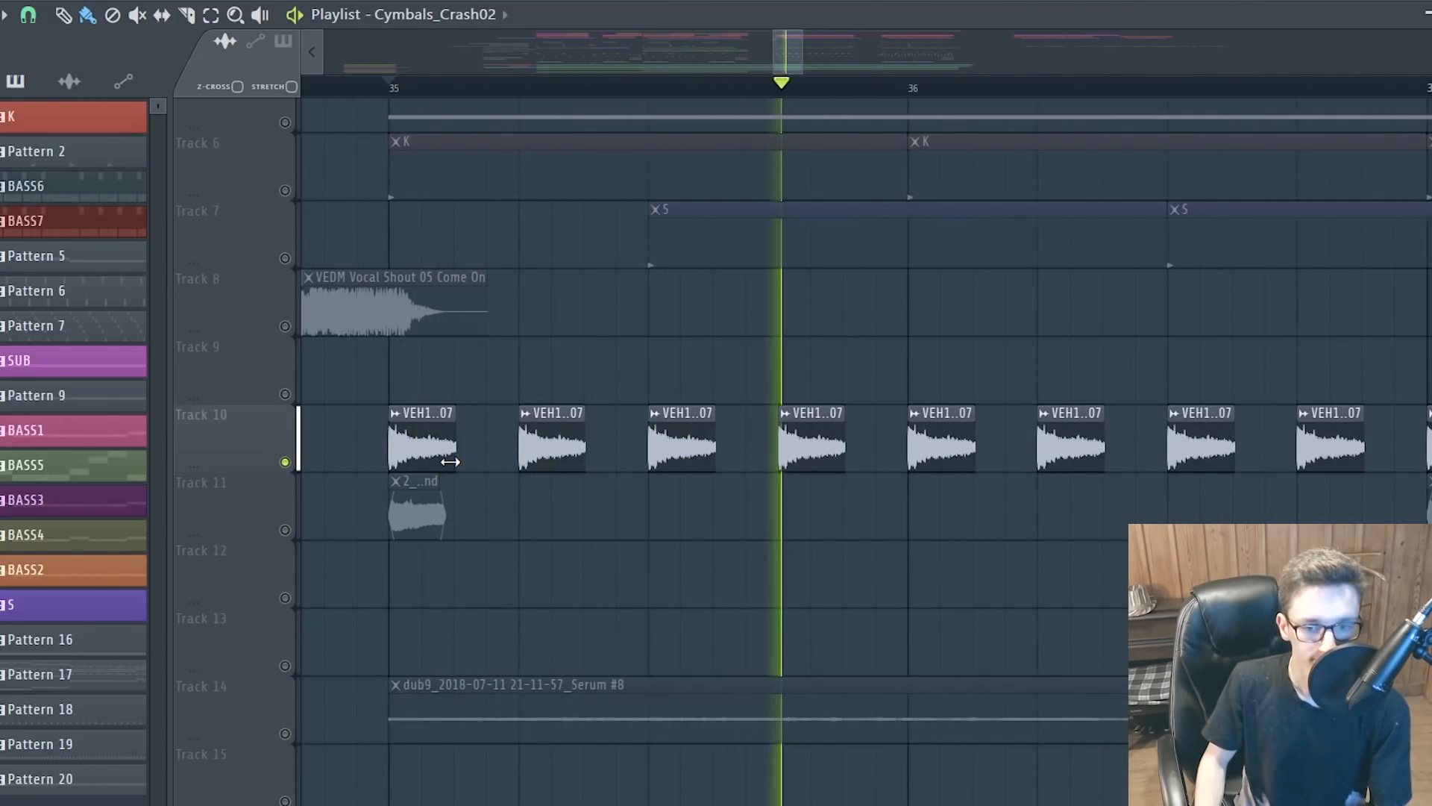
{"action": "key", "text": "space"}
Apply a low cut at about 1 kHz with band 1 of the VEH1 Ride - 07 equalizer during playback, and unsolo Track 10
{"action": "double_click", "coordinate": [688, 442]}
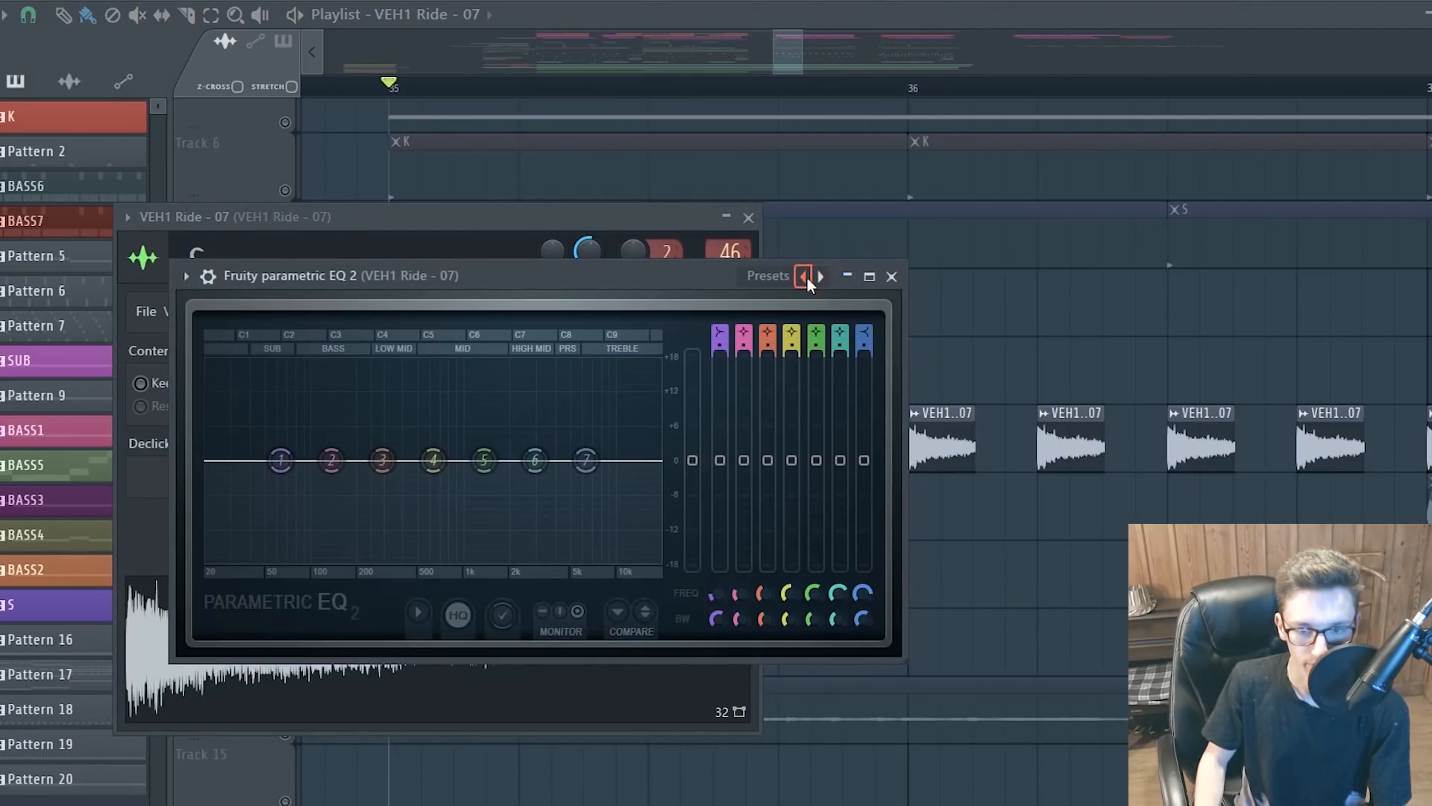
{"action": "left_click", "coordinate": [805, 277]}
{"action": "key", "text": "space"}
{"action": "left_click_drag", "start_coordinate": [212, 460], "coordinate": [483, 464]}
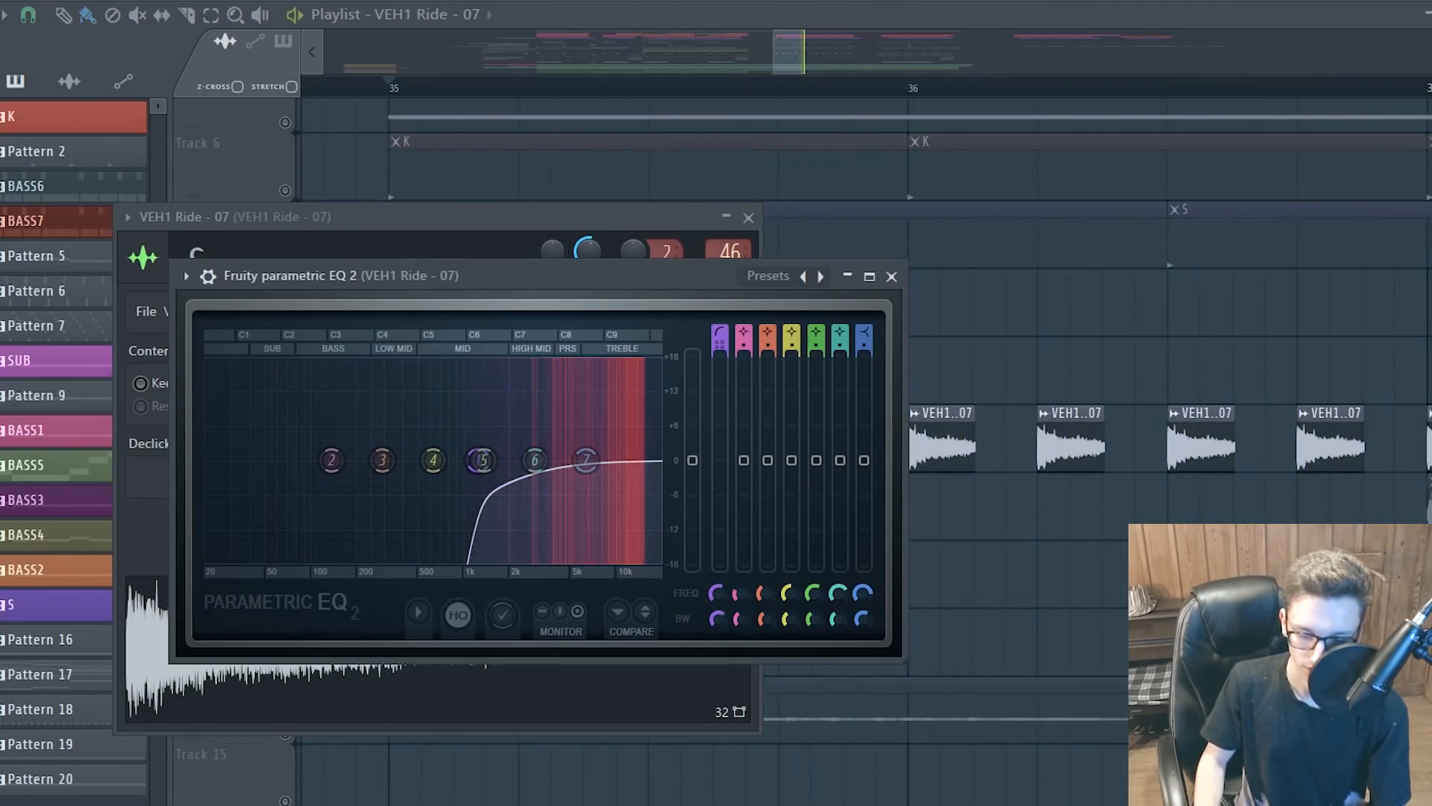
{"action": "left_click", "coordinate": [798, 67]}
{"action": "left_click", "coordinate": [285, 462], "text": "ctrl"}
Mute Tracks 10 and 18 to audition the drop from bar 35 without ride and crash, and unmute both tracks
{"action": "scroll", "coordinate": [480, 502], "scroll_direction": "down", "scroll_amount": 7}
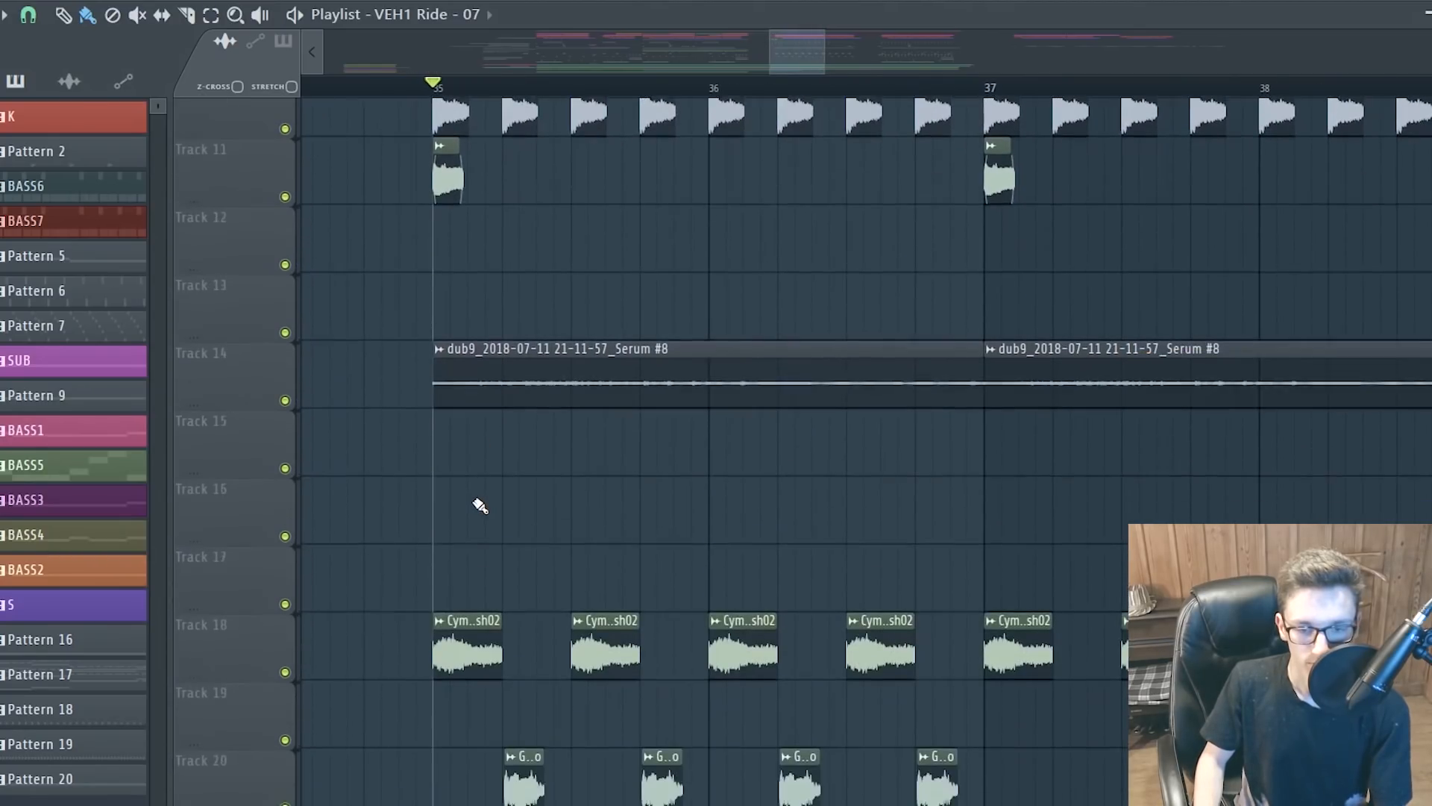
{"action": "scroll", "coordinate": [672, 639], "scroll_direction": "up", "scroll_amount": 4}
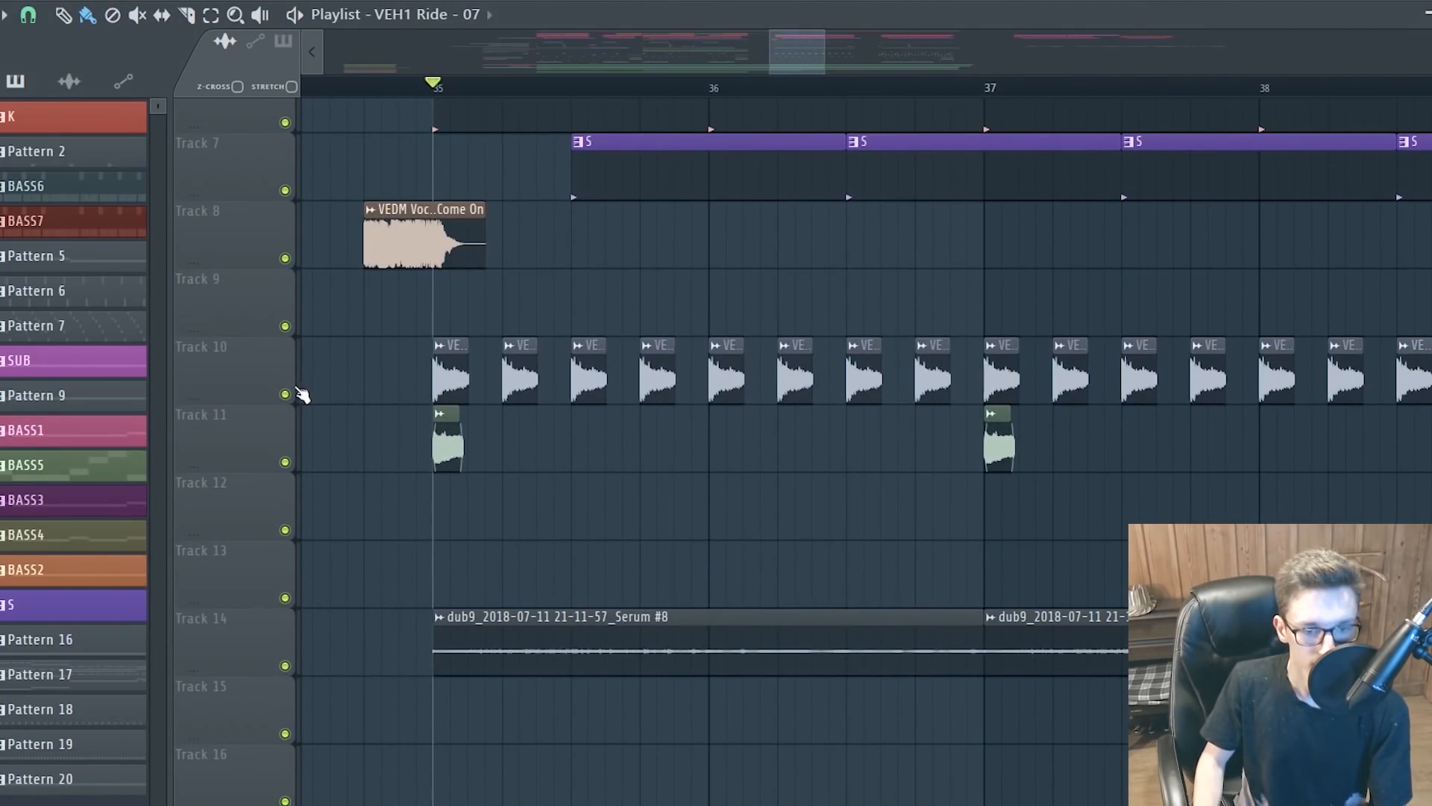
{"action": "scroll", "coordinate": [304, 514], "scroll_direction": "down", "scroll_amount": 5}
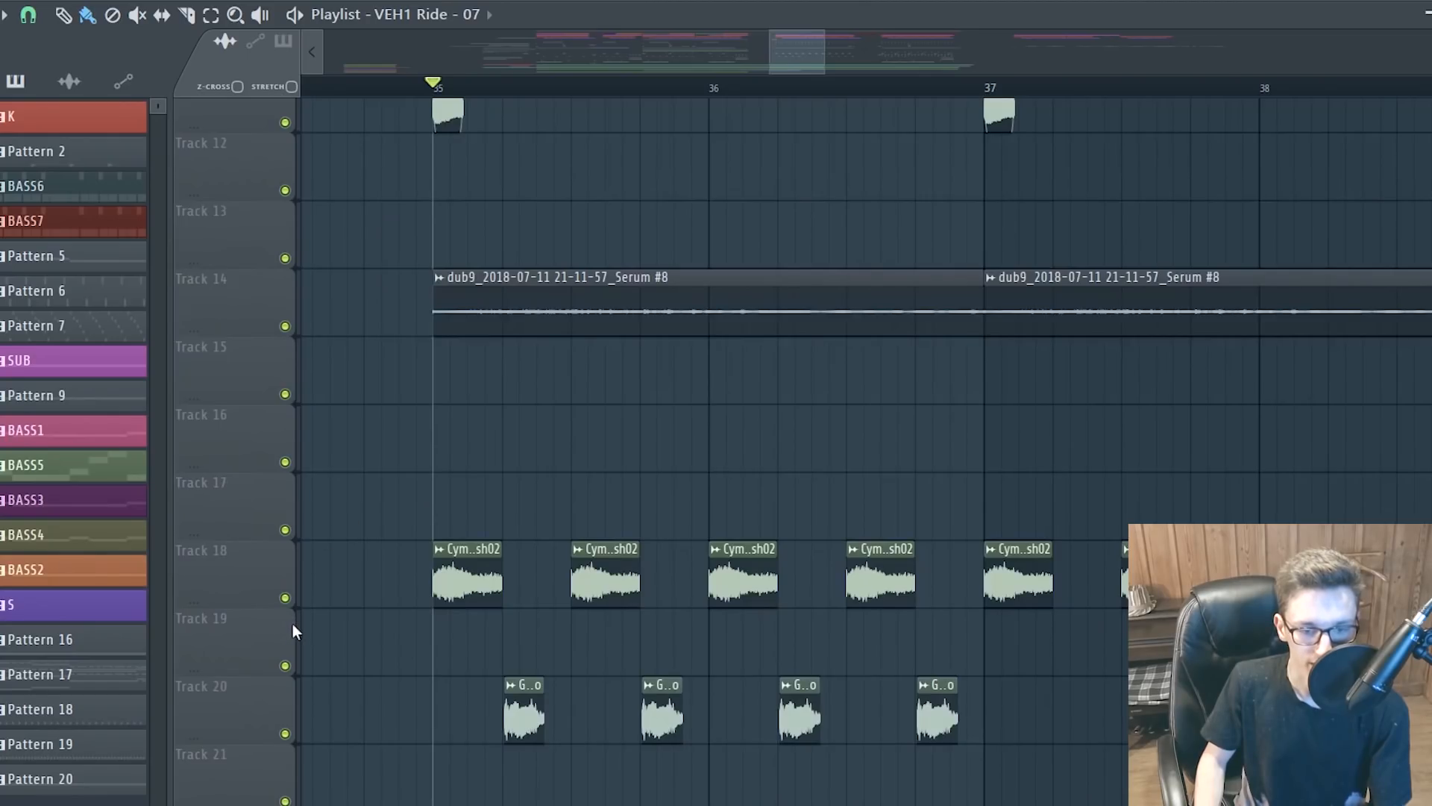
{"action": "left_click", "coordinate": [286, 598]}
{"action": "key", "text": "space"}
{"action": "scroll", "coordinate": [576, 519], "scroll_direction": "down", "scroll_amount": 2}
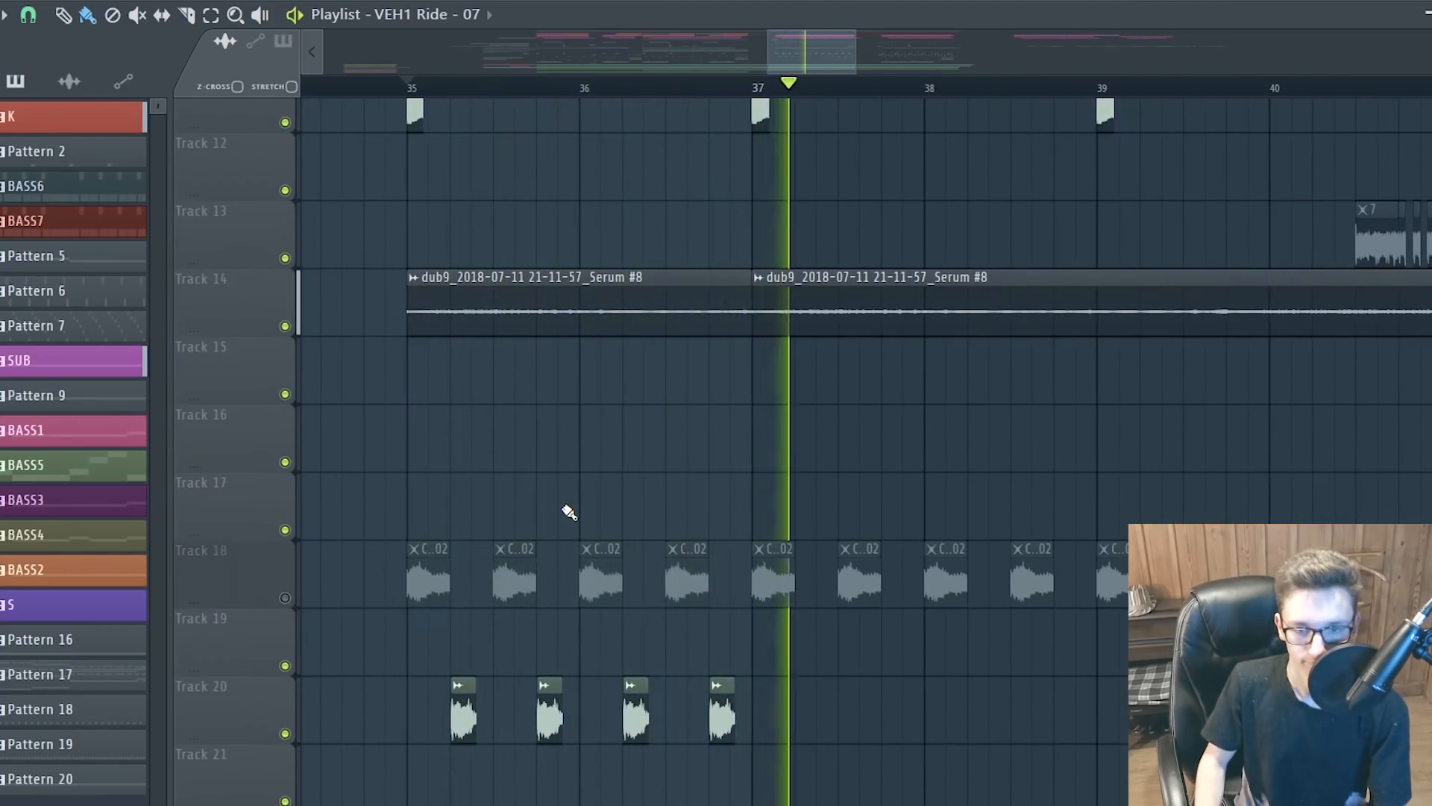
{"action": "key", "text": "space"}
{"action": "left_click", "coordinate": [285, 597]}
{"action": "scroll", "coordinate": [353, 437], "scroll_direction": "up", "scroll_amount": 5}
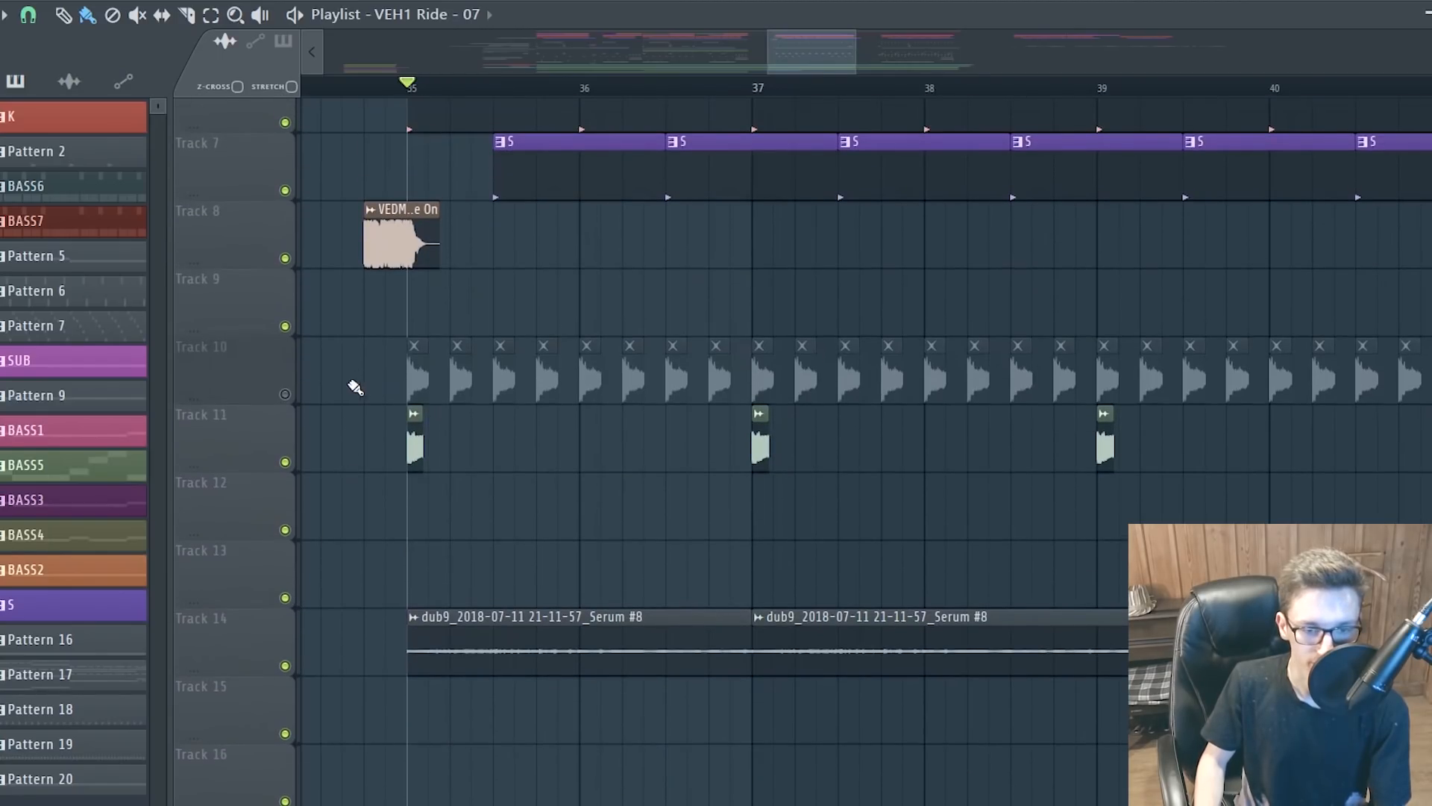
{"action": "left_click", "coordinate": [285, 394]}
Play the drop's second half from bar 35 with all tracks active
{"action": "scroll", "coordinate": [392, 464], "scroll_direction": "up", "scroll_amount": 3}
{"action": "key", "text": "space"}
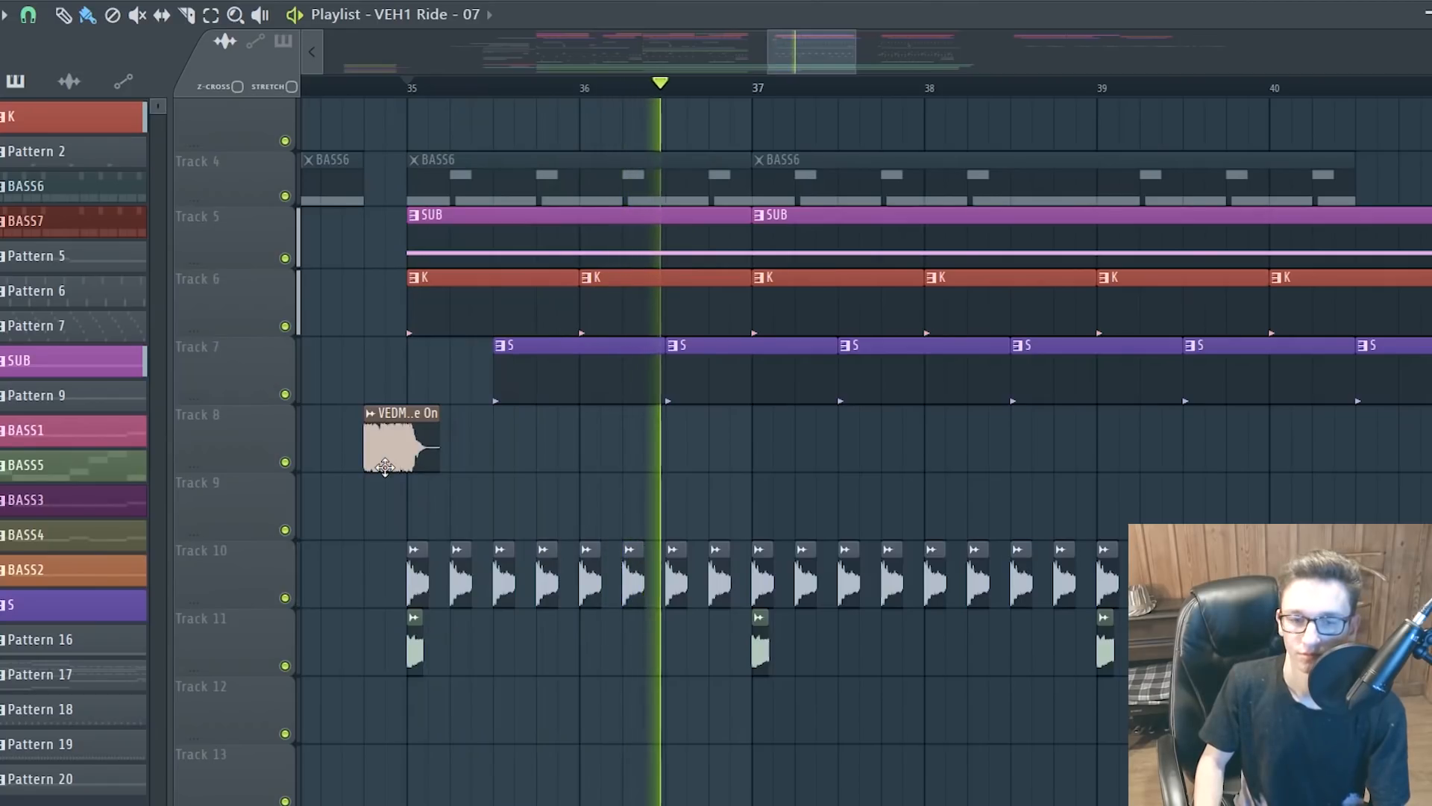
{"action": "scroll", "coordinate": [388, 455], "scroll_direction": "down", "scroll_amount": 2, "text": "ctrl"}
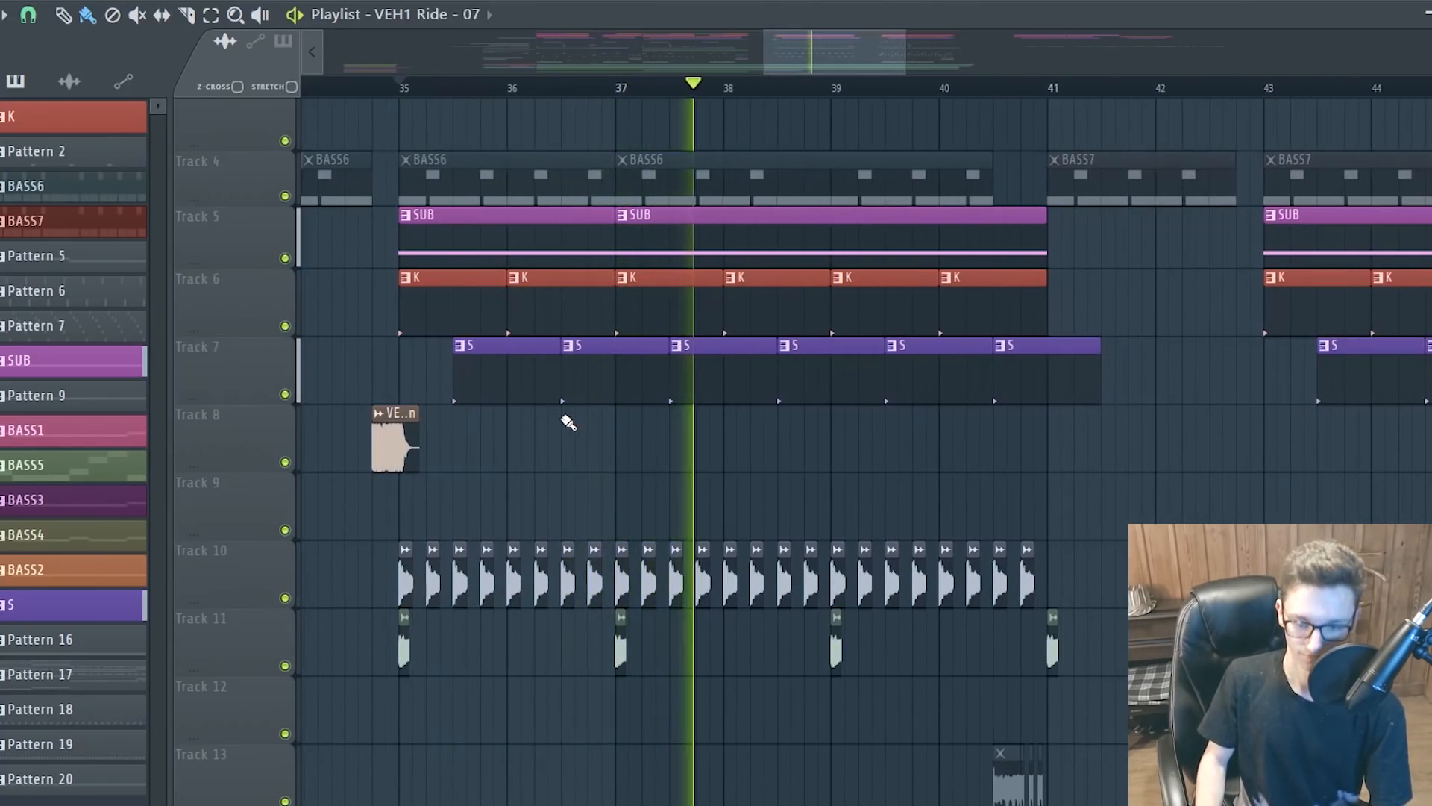
{"action": "scroll", "coordinate": [390, 444], "scroll_direction": "down", "scroll_amount": 2, "text": "ctrl"}
{"action": "key", "text": "space"}
{"action": "scroll", "coordinate": [514, 445], "scroll_direction": "down", "scroll_amount": 2, "text": "ctrl"}
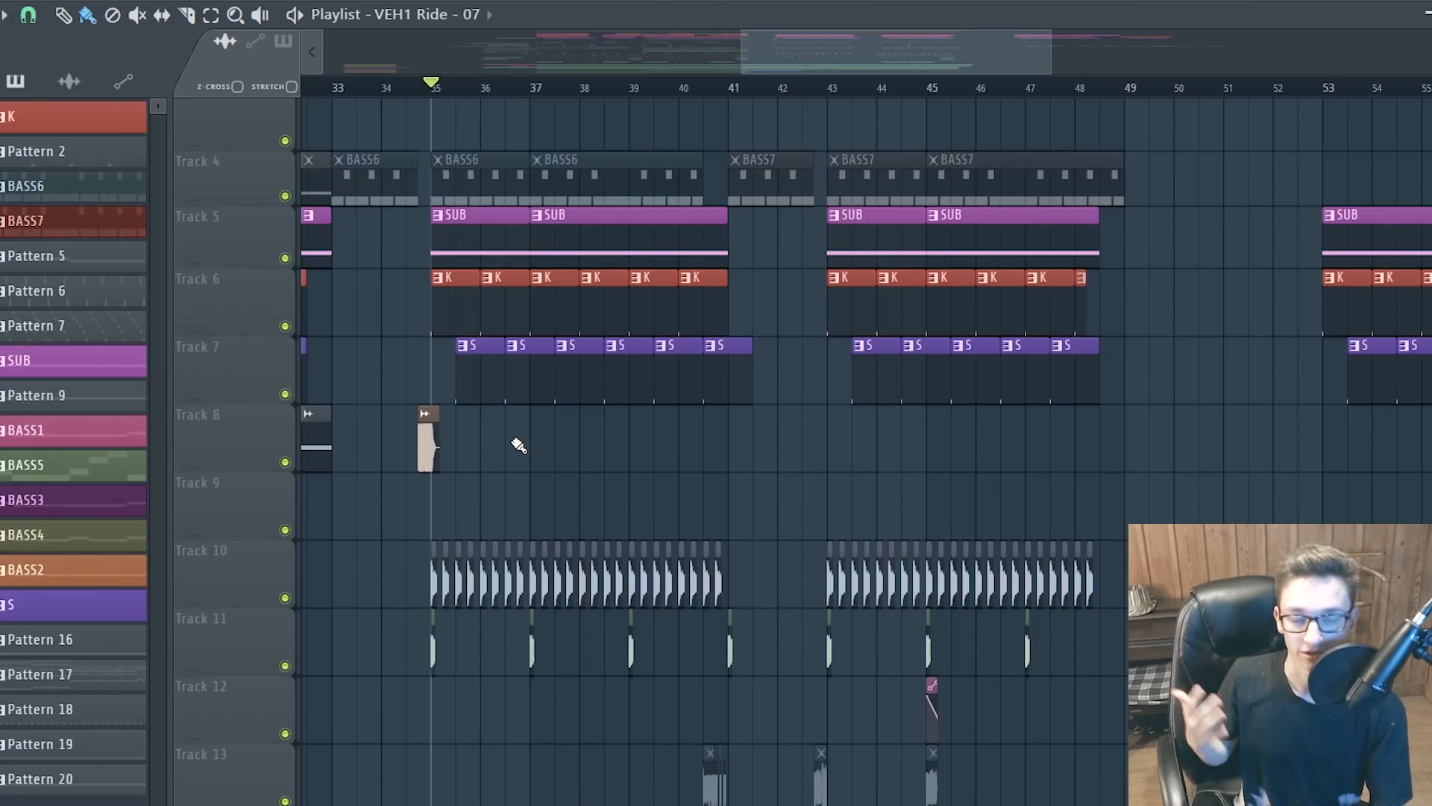
Examine how the drum, bass and cymbal layers are arranged across the drop between bars 35 and 49
{"action": "scroll", "coordinate": [520, 447], "scroll_direction": "down", "scroll_amount": 3}
{"action": "scroll", "coordinate": [507, 492], "scroll_direction": "up", "scroll_amount": 2, "text": "ctrl"}
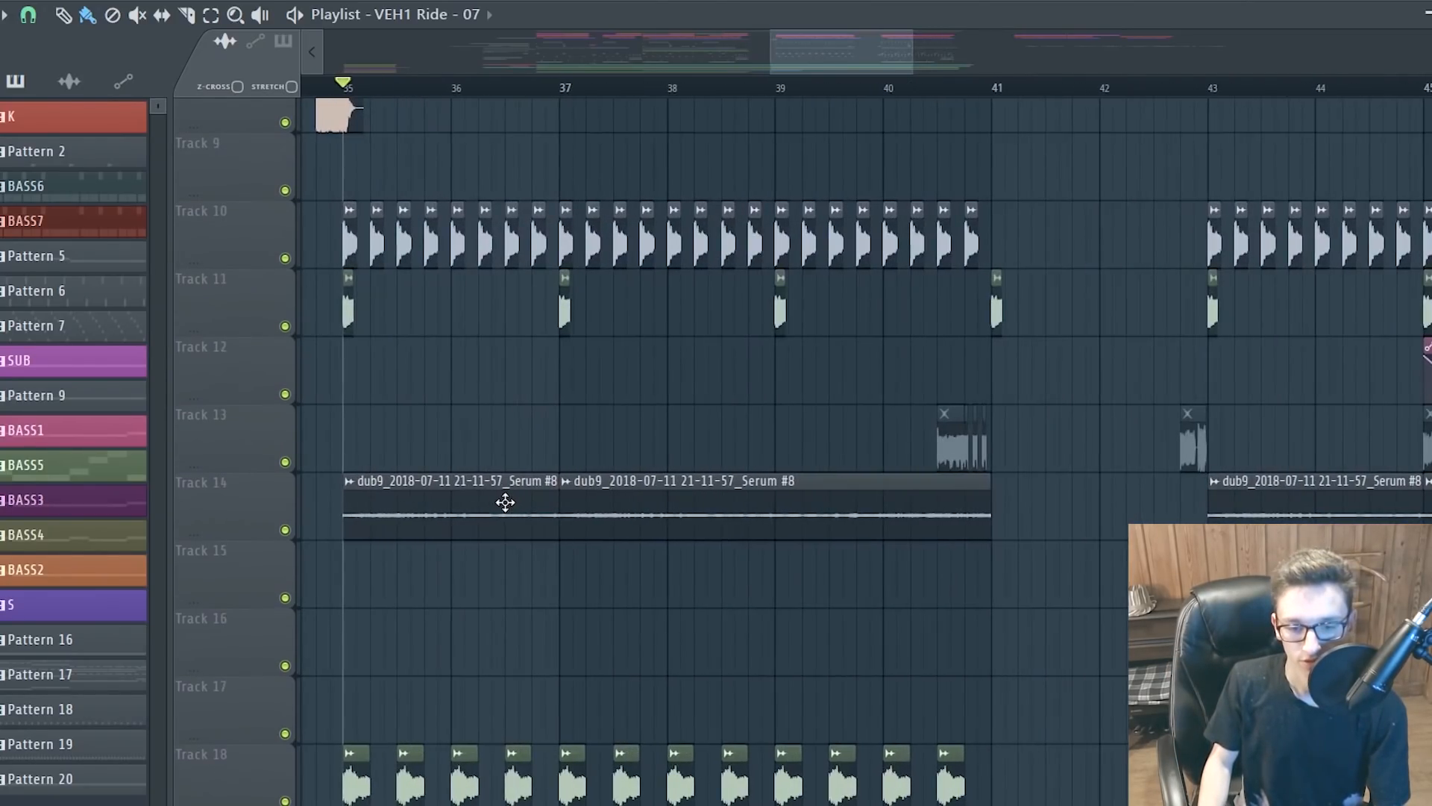
{"action": "scroll", "coordinate": [511, 522], "scroll_direction": "down", "scroll_amount": 3}
{"action": "scroll", "coordinate": [858, 507], "scroll_direction": "up", "scroll_amount": 3}
{"action": "scroll", "coordinate": [541, 448], "scroll_direction": "down", "scroll_amount": 2, "text": "ctrl"}
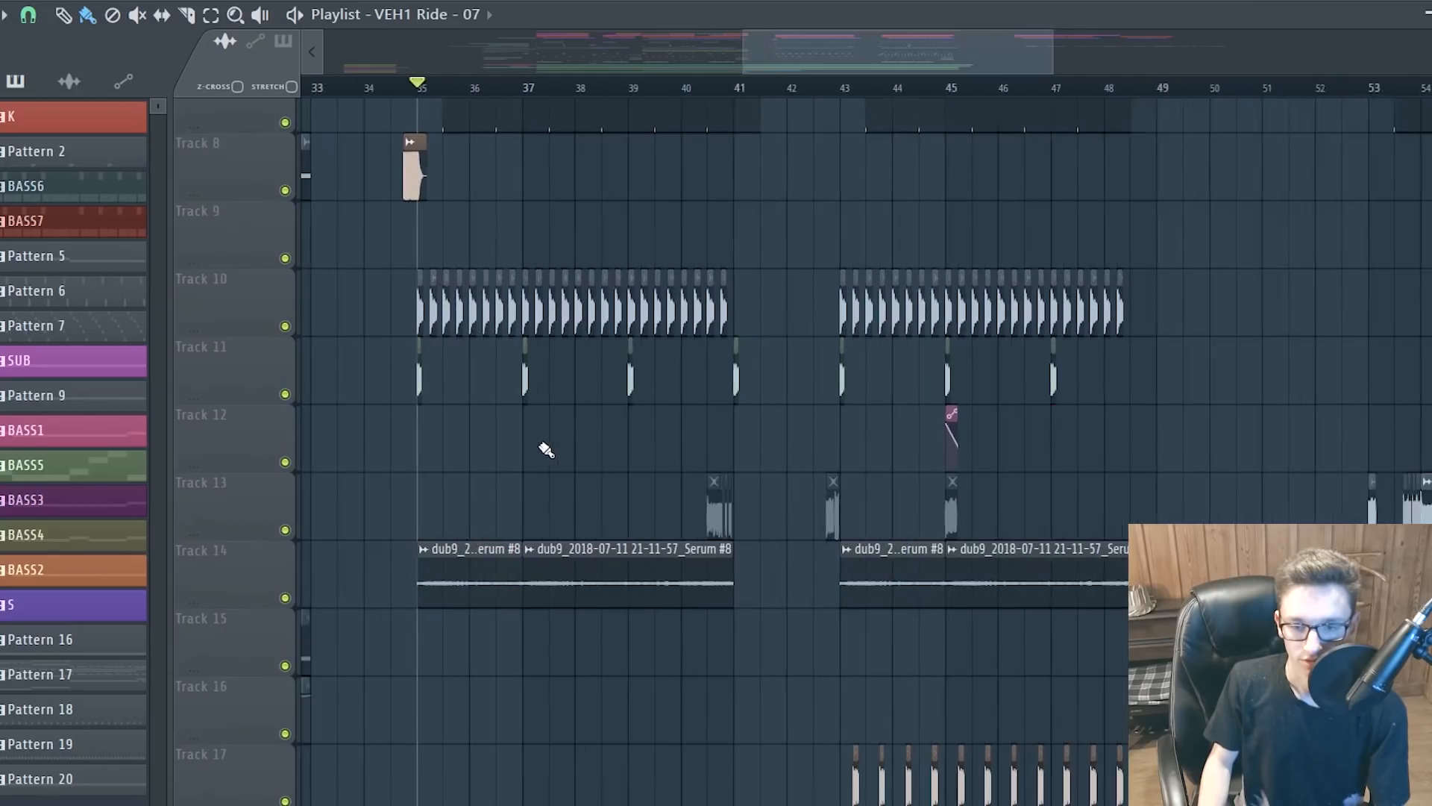
{"action": "scroll", "coordinate": [978, 448], "scroll_direction": "up", "scroll_amount": 3, "text": "ctrl"}
{"action": "scroll", "coordinate": [838, 447], "scroll_direction": "up", "scroll_amount": 4}
{"action": "scroll", "coordinate": [828, 422], "scroll_direction": "down", "scroll_amount": 3, "text": "ctrl"}
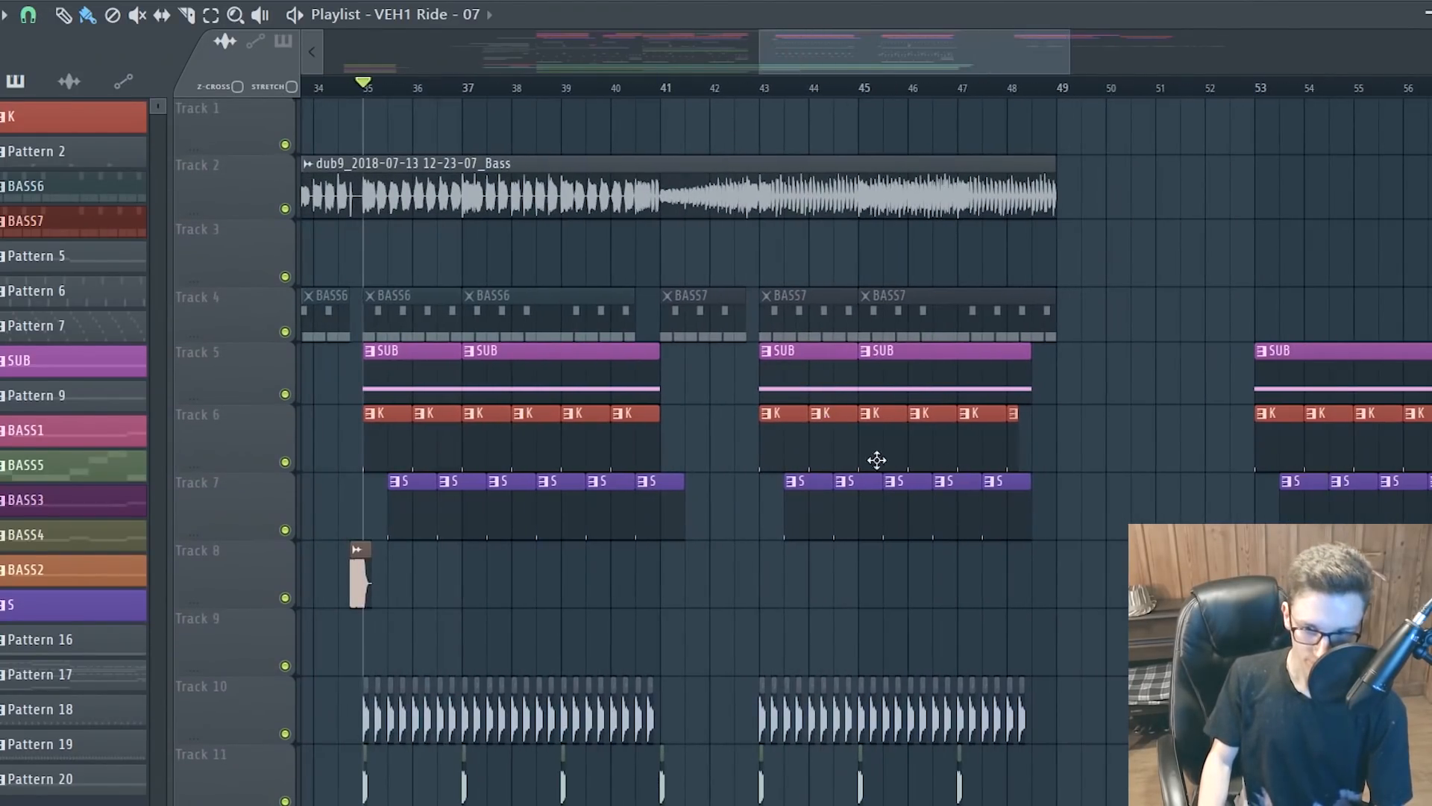
{"action": "scroll", "coordinate": [880, 467], "scroll_direction": "down", "scroll_amount": 2, "text": "ctrl"}
{"action": "scroll", "coordinate": [875, 453], "scroll_direction": "down", "scroll_amount": 1, "text": "ctrl"}
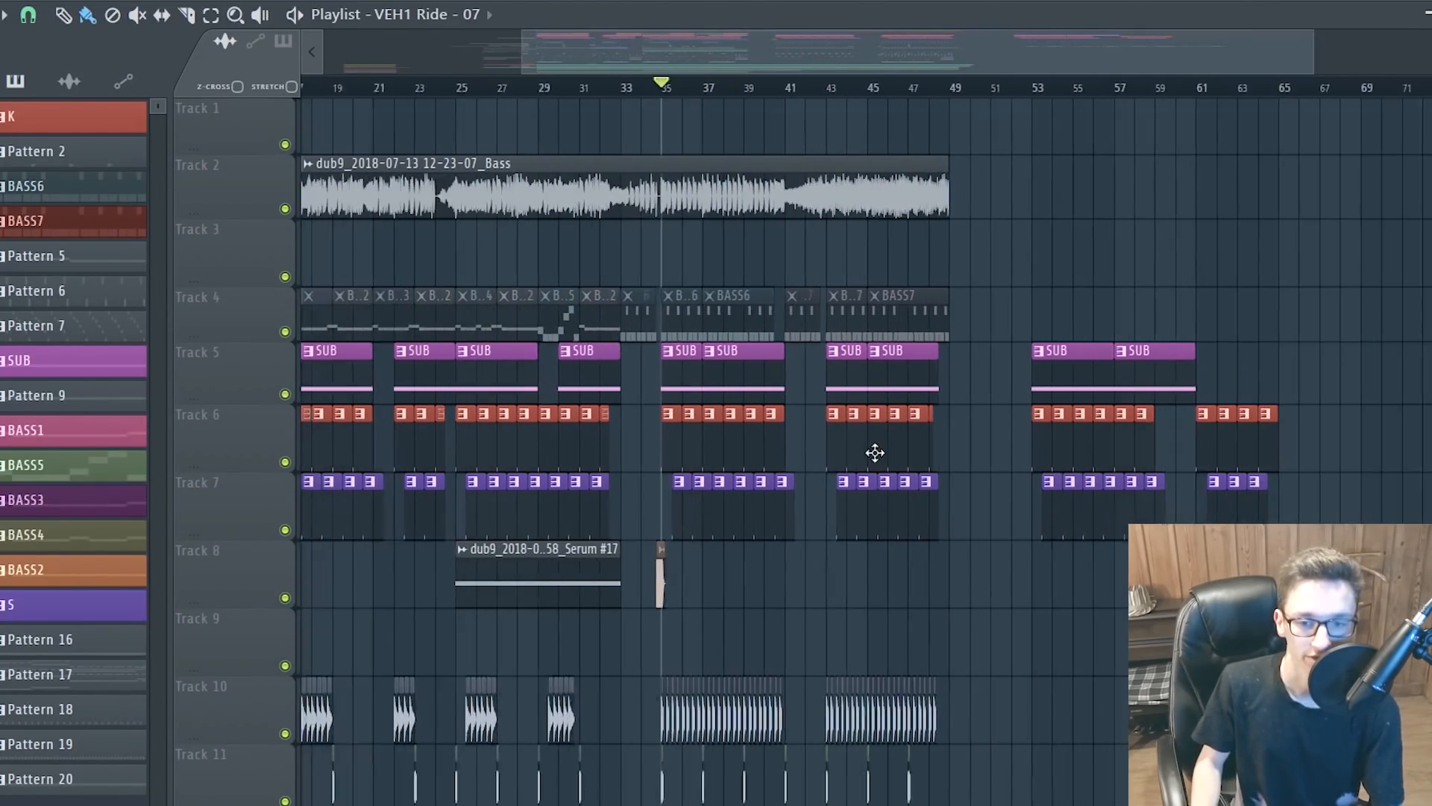
Inspect the VEDM Vocal Shout 05 Come On clip on Track 8 and audition it leading into bar 35
{"action": "scroll", "coordinate": [672, 463], "scroll_direction": "up", "scroll_amount": 4, "text": "ctrl"}
{"action": "double_click", "coordinate": [481, 451]}
{"action": "key", "text": "Escape"}
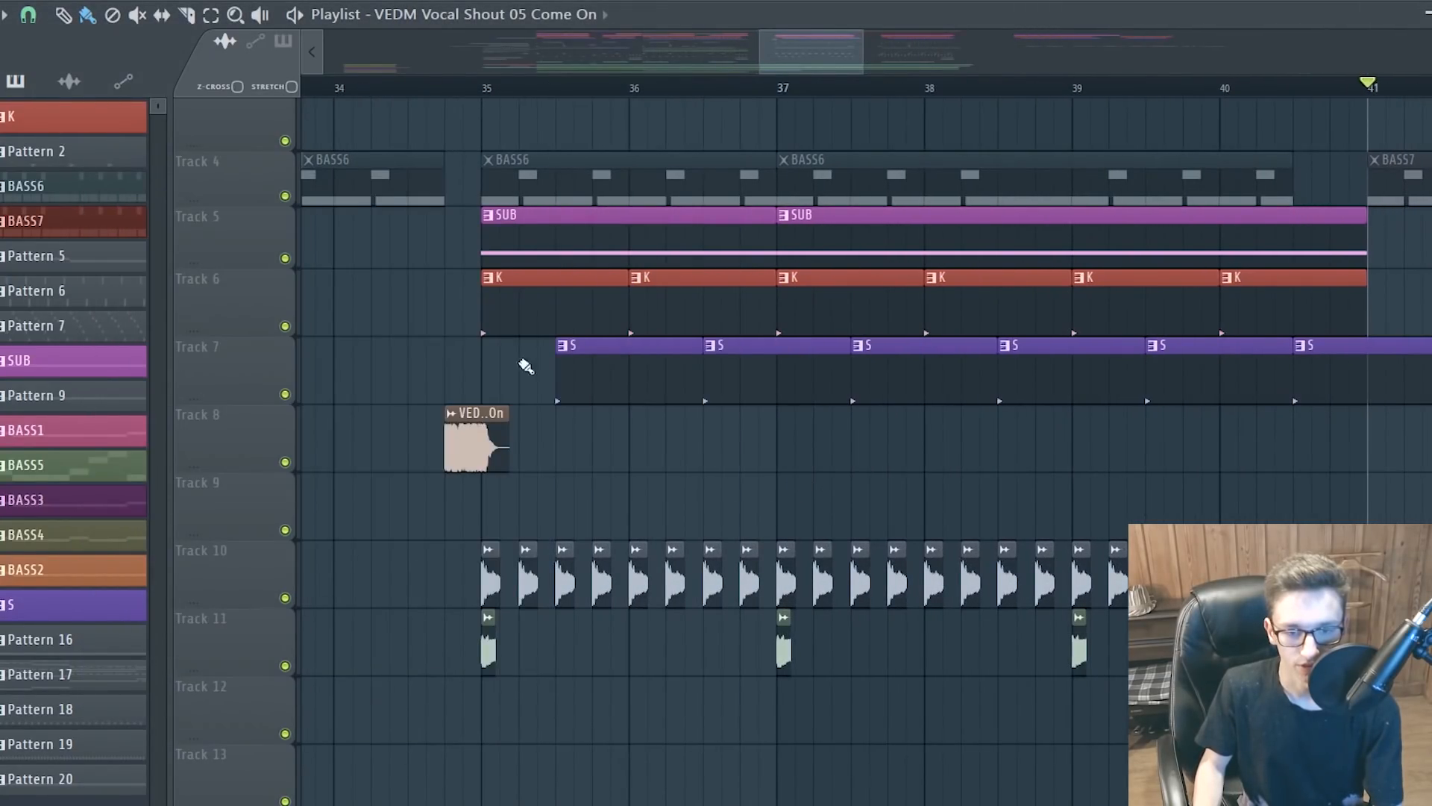
{"action": "scroll", "coordinate": [508, 358], "scroll_direction": "up", "scroll_amount": 2, "text": "ctrl"}
{"action": "left_click", "coordinate": [429, 88]}
{"action": "key", "text": "space"}
{"action": "scroll", "coordinate": [522, 299], "scroll_direction": "down", "scroll_amount": 2, "text": "ctrl"}
{"action": "scroll", "coordinate": [458, 406], "scroll_direction": "down", "scroll_amount": 2, "text": "ctrl"}
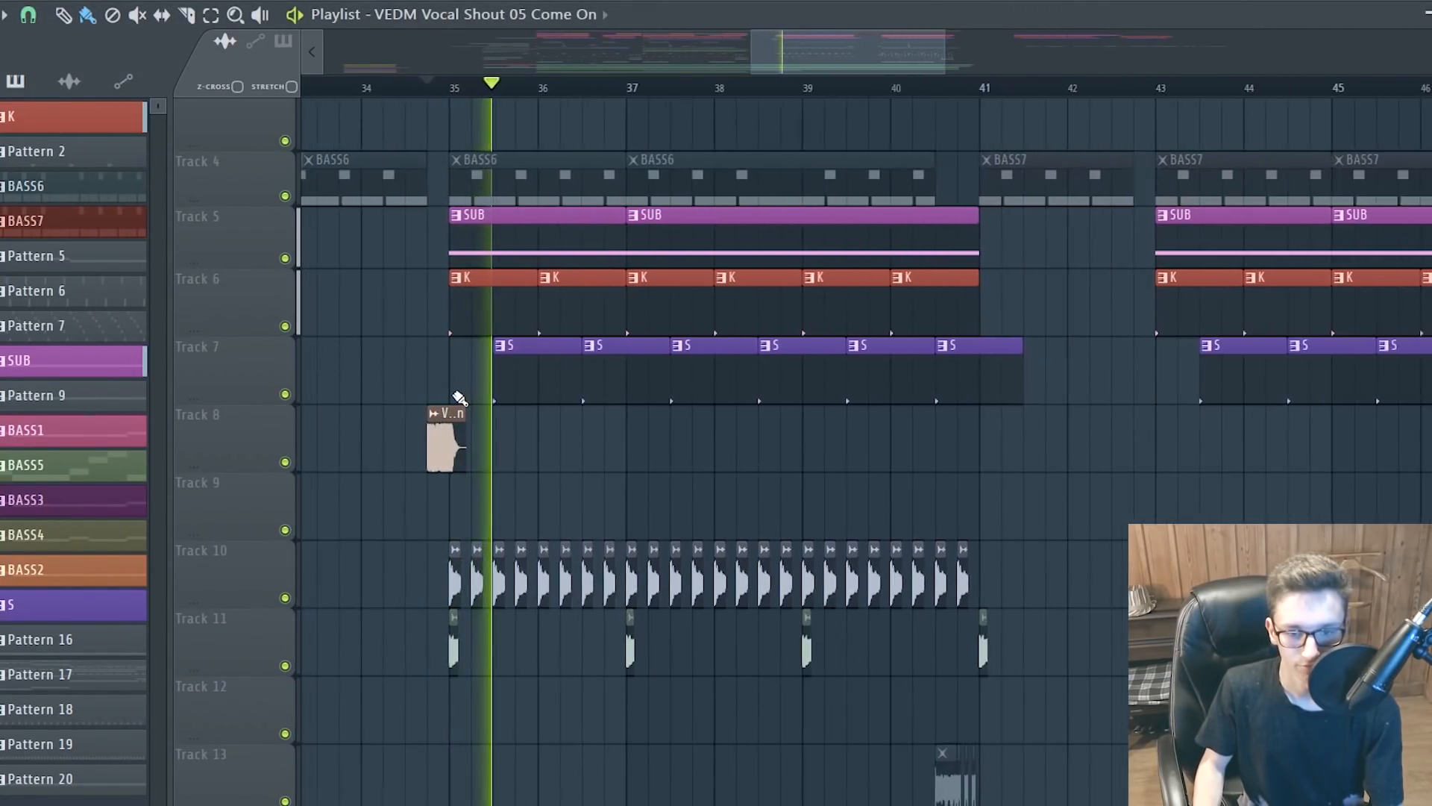
Play the transition into bar 43 from the middle of bar 42
{"action": "scroll", "coordinate": [965, 380], "scroll_direction": "right", "scroll_amount": 3}
{"action": "scroll", "coordinate": [966, 381], "scroll_direction": "up", "scroll_amount": 2, "text": "ctrl"}
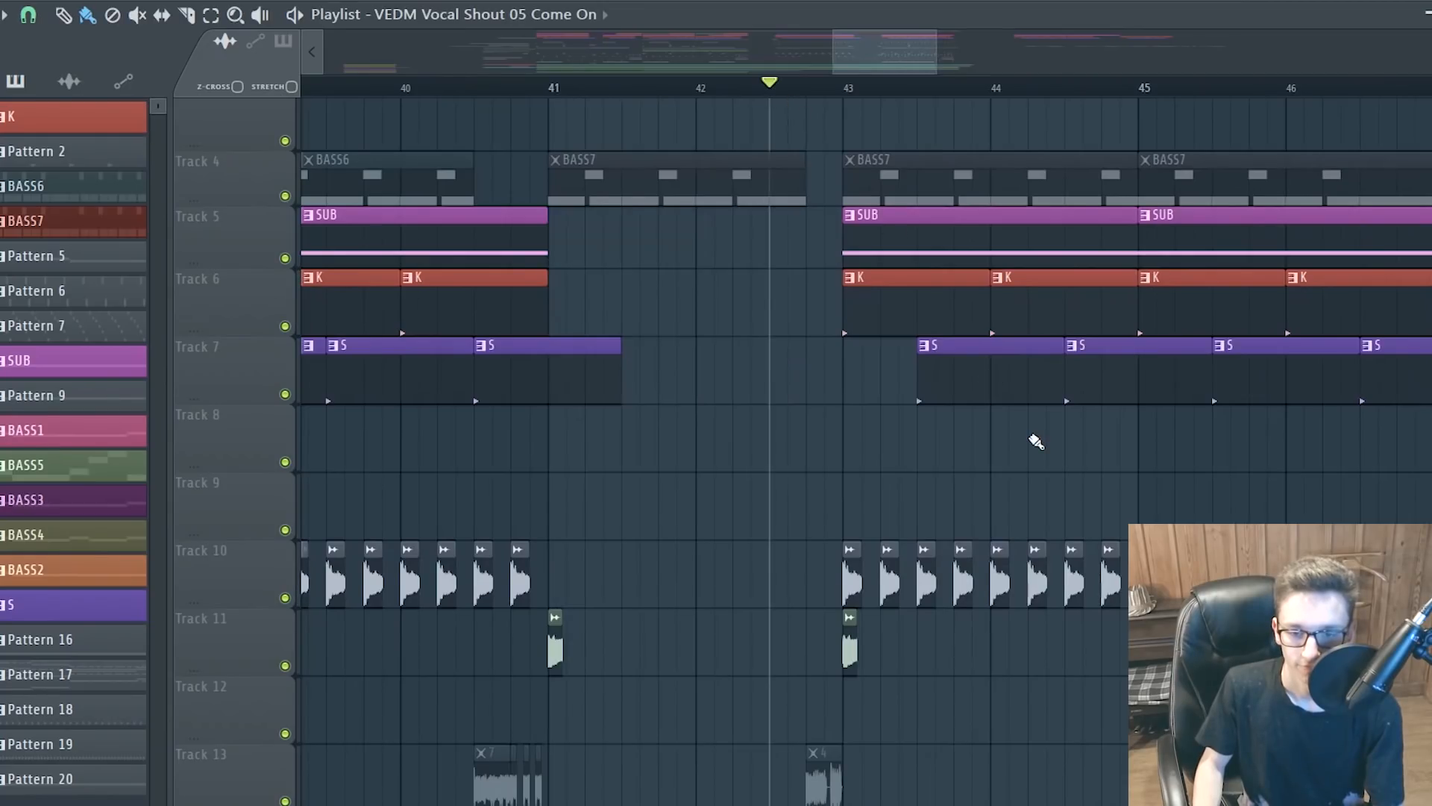
{"action": "scroll", "coordinate": [1036, 441], "scroll_direction": "up", "scroll_amount": 1, "text": "ctrl"}
{"action": "scroll", "coordinate": [1036, 442], "scroll_direction": "down", "scroll_amount": 5}
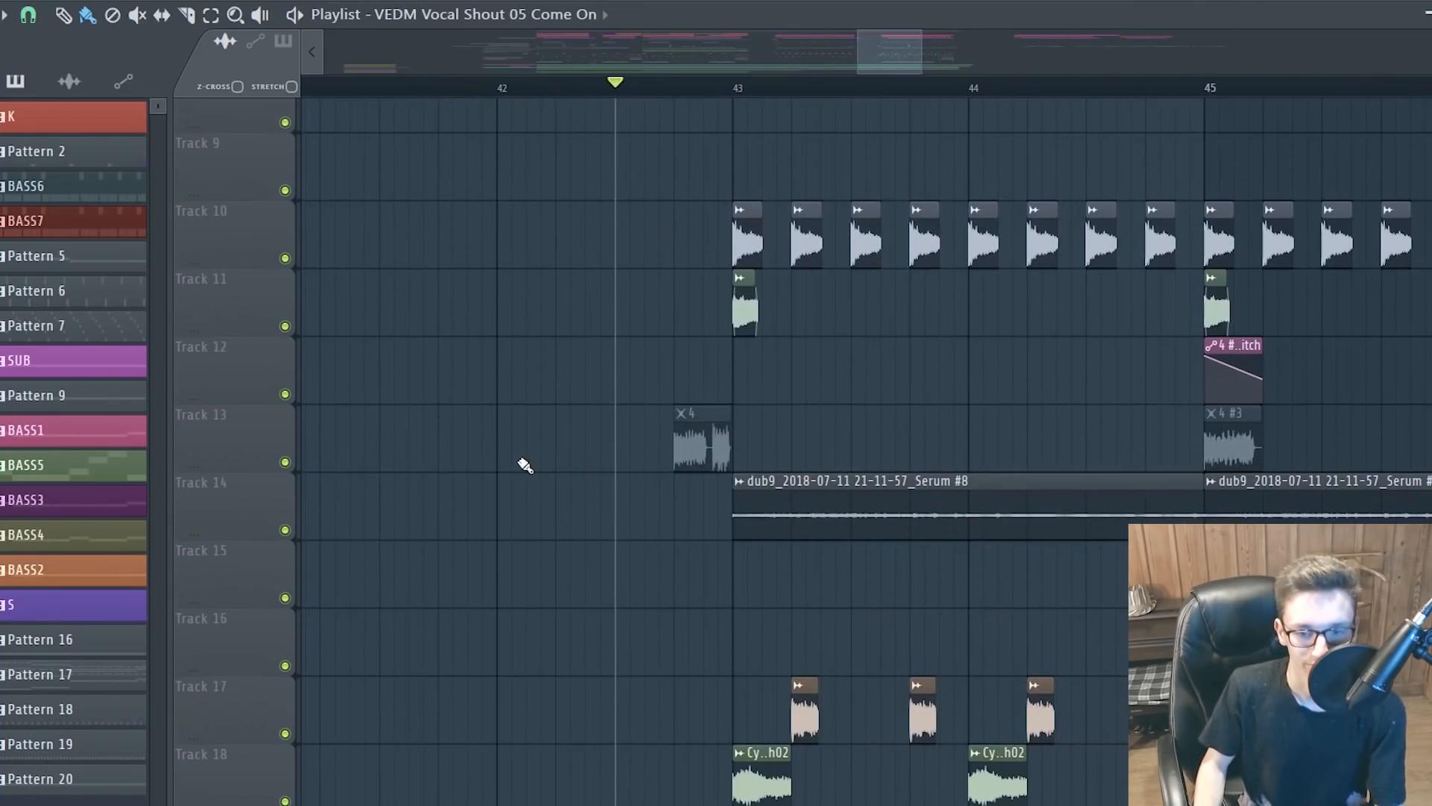
{"action": "scroll", "coordinate": [701, 515], "scroll_direction": "up", "scroll_amount": 1, "text": "ctrl"}
{"action": "scroll", "coordinate": [743, 532], "scroll_direction": "down", "scroll_amount": 3}
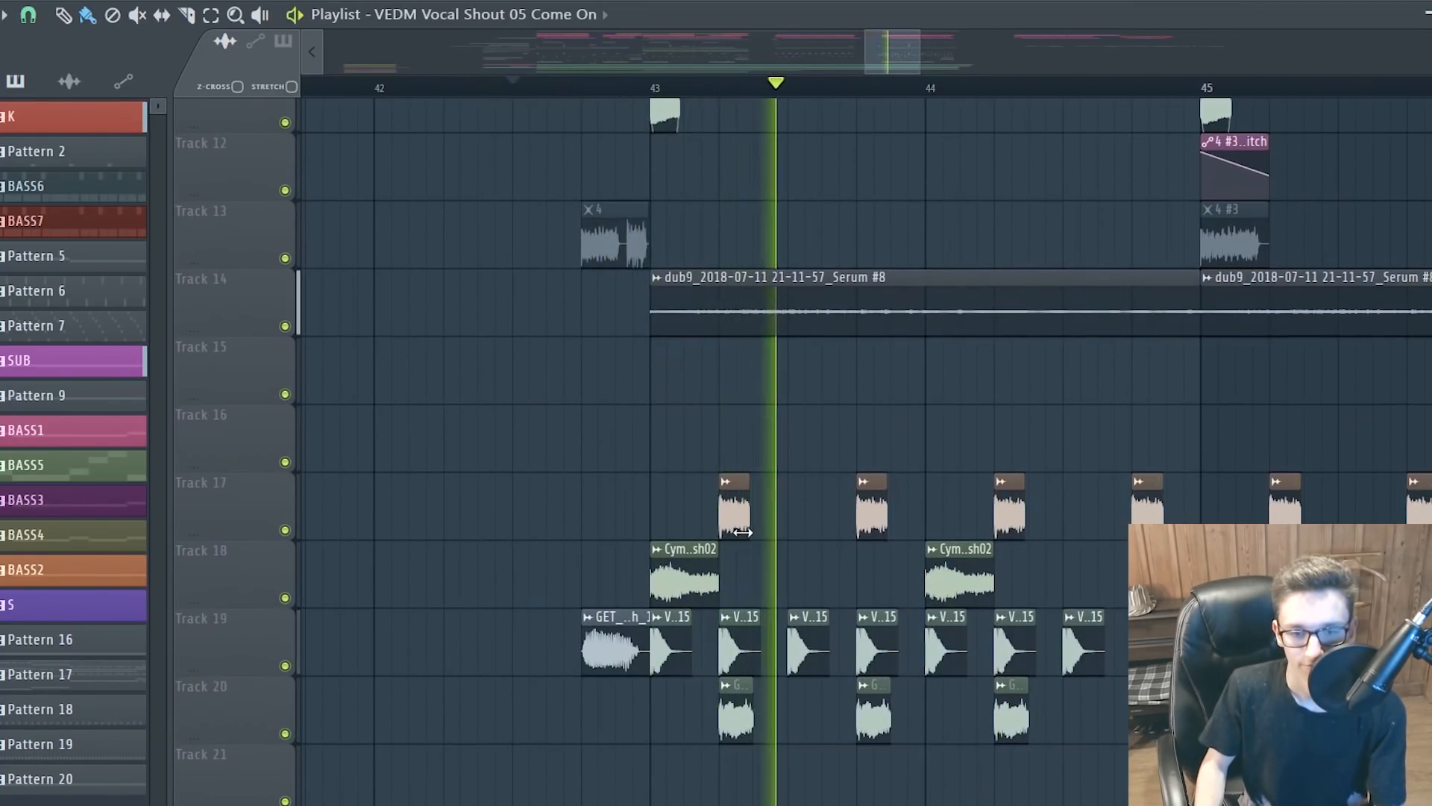
{"action": "key", "text": "space"}
Open the settings of clip 4 on Track 13 just before bar 43, and show its Glitch2 effect
{"action": "scroll", "coordinate": [636, 219], "scroll_direction": "up", "scroll_amount": 4}
{"action": "left_click", "coordinate": [586, 88]}
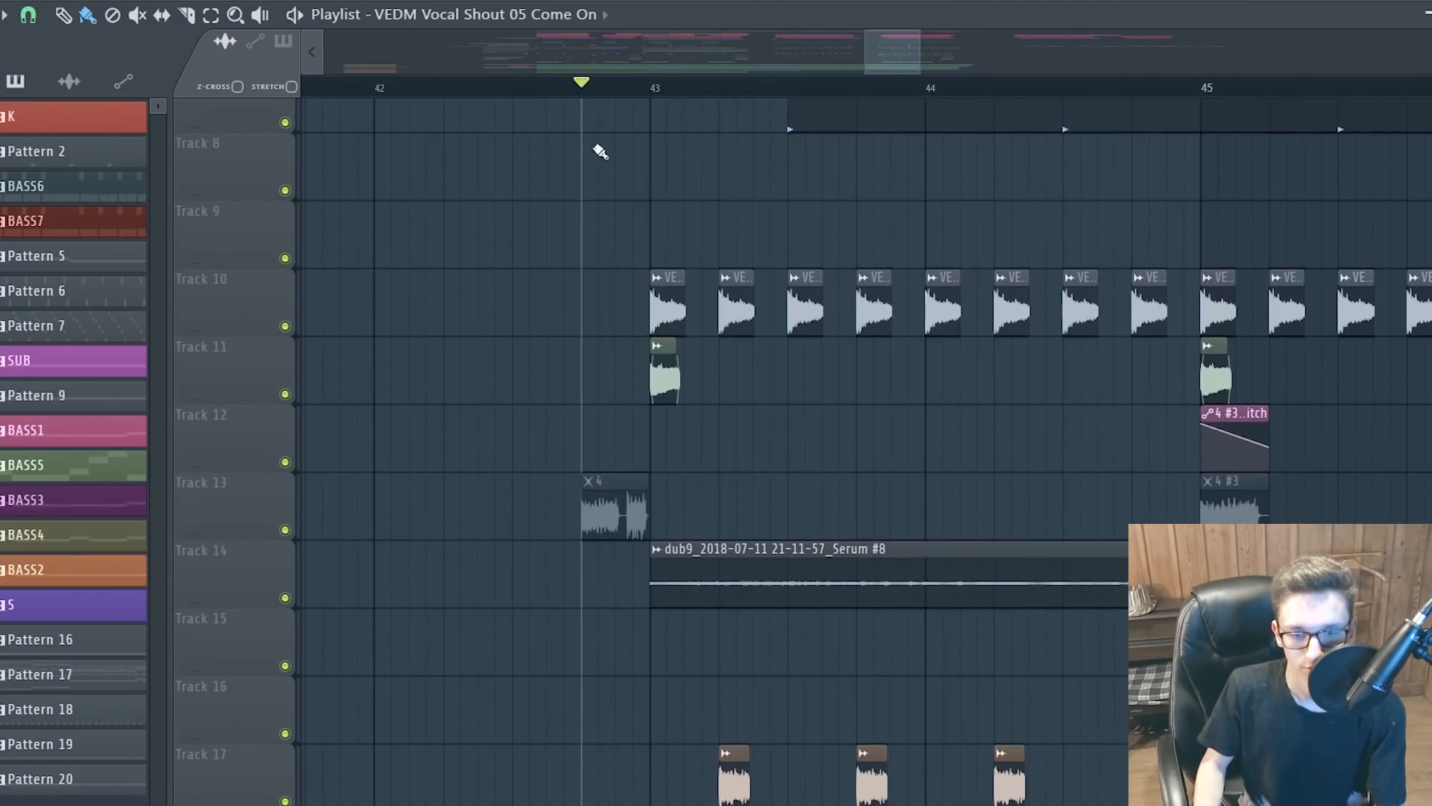
{"action": "scroll", "coordinate": [639, 415], "scroll_direction": "up", "scroll_amount": 6}
{"action": "scroll", "coordinate": [606, 212], "scroll_direction": "down", "scroll_amount": 4}
{"action": "scroll", "coordinate": [655, 638], "scroll_direction": "up", "scroll_amount": 3, "text": "ctrl"}
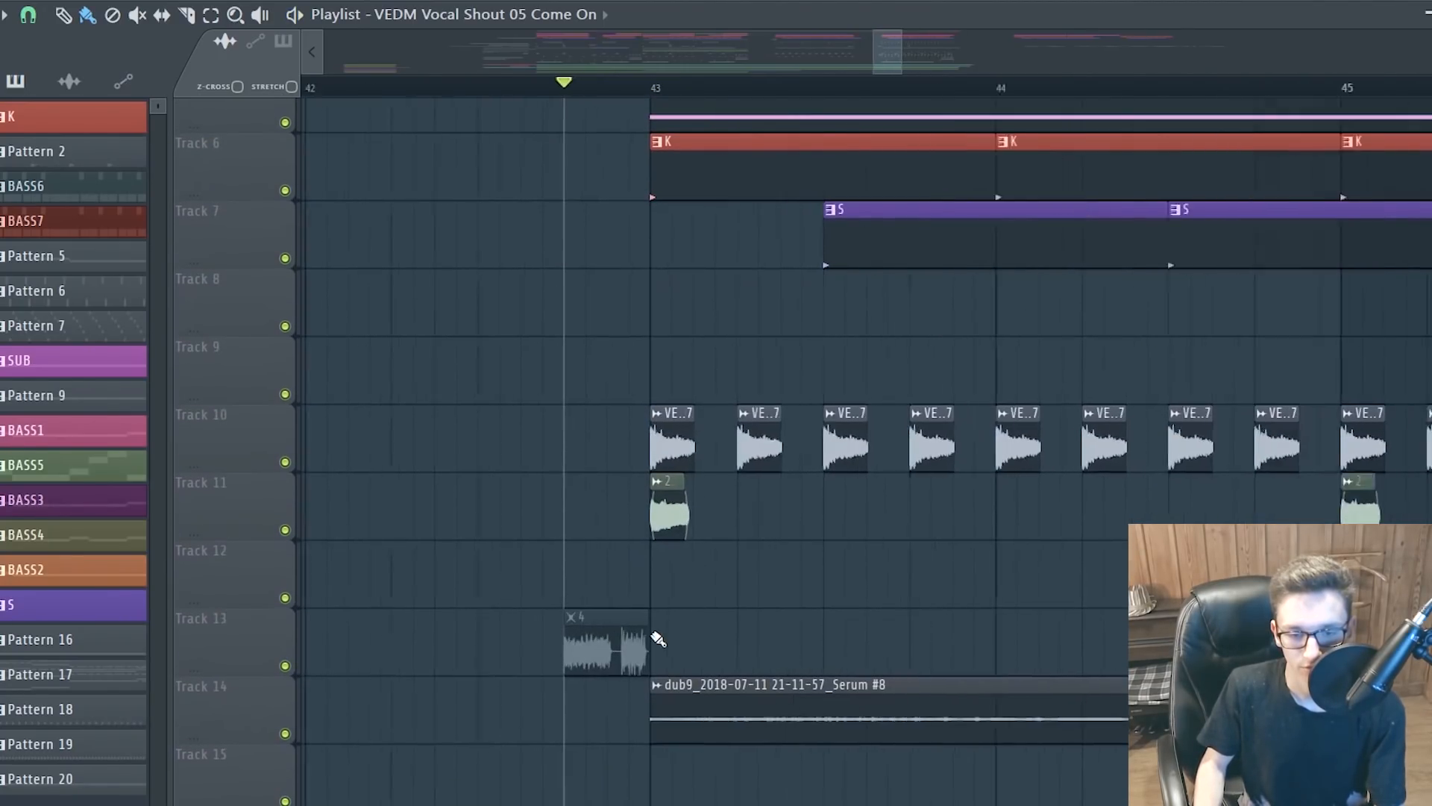
{"action": "double_click", "coordinate": [608, 646]}
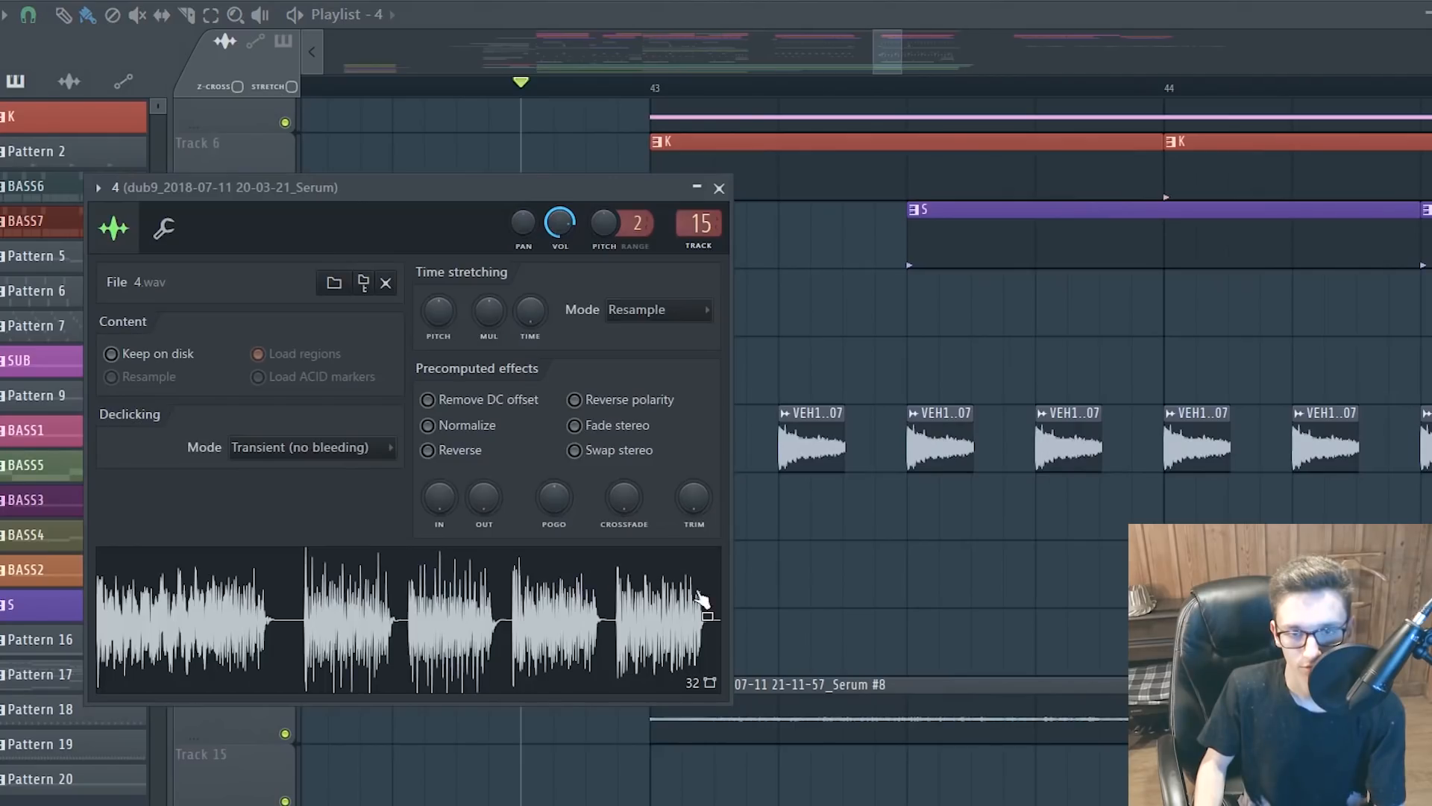
{"action": "right_click", "coordinate": [886, 613]}
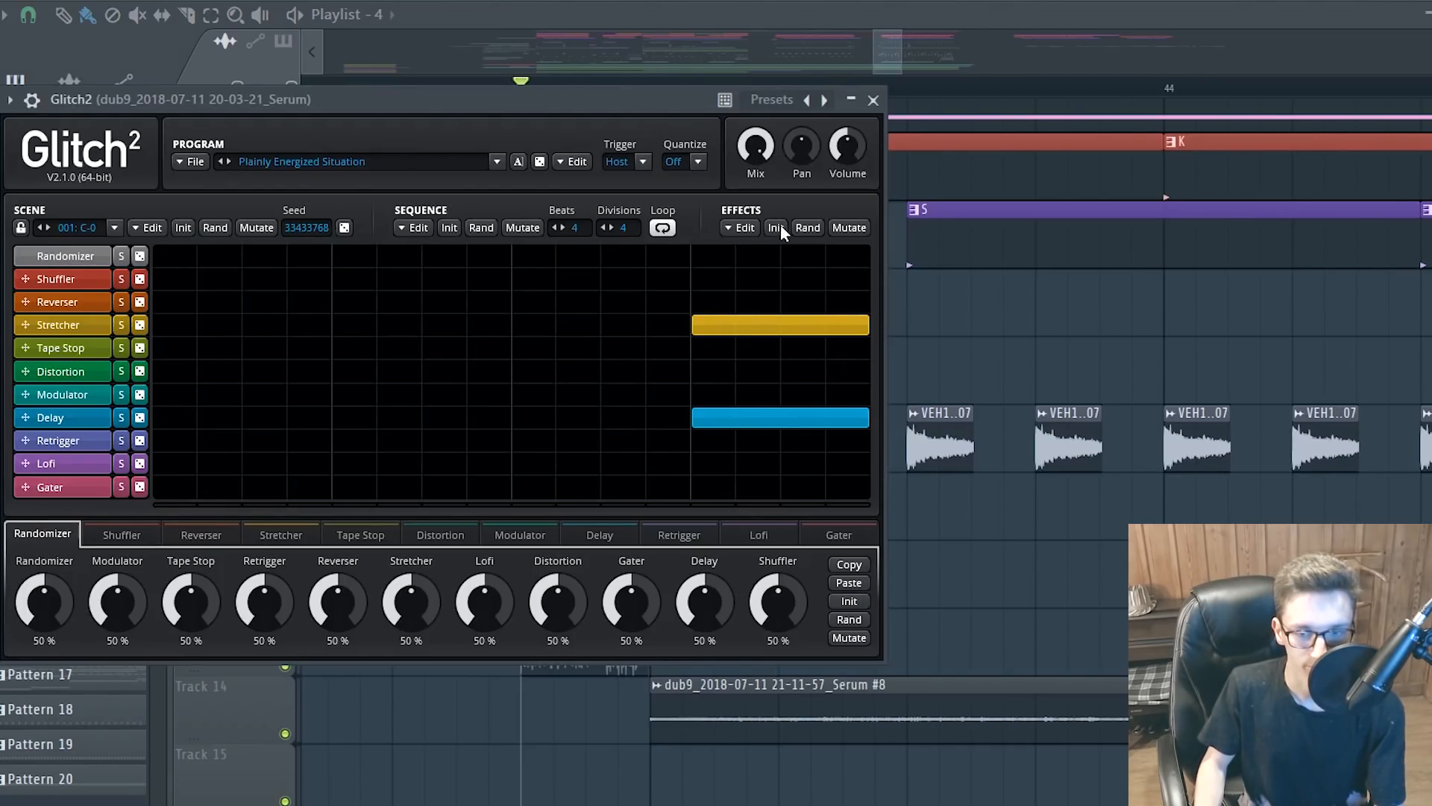
Close the Glitch2 window and play the BASS7 section from bar 43 up to about bar 49
{"action": "left_click_drag", "start_coordinate": [673, 81], "coordinate": [747, 88]}
{"action": "left_click", "coordinate": [656, 90]}
{"action": "scroll", "coordinate": [520, 385], "scroll_direction": "down", "scroll_amount": 3}
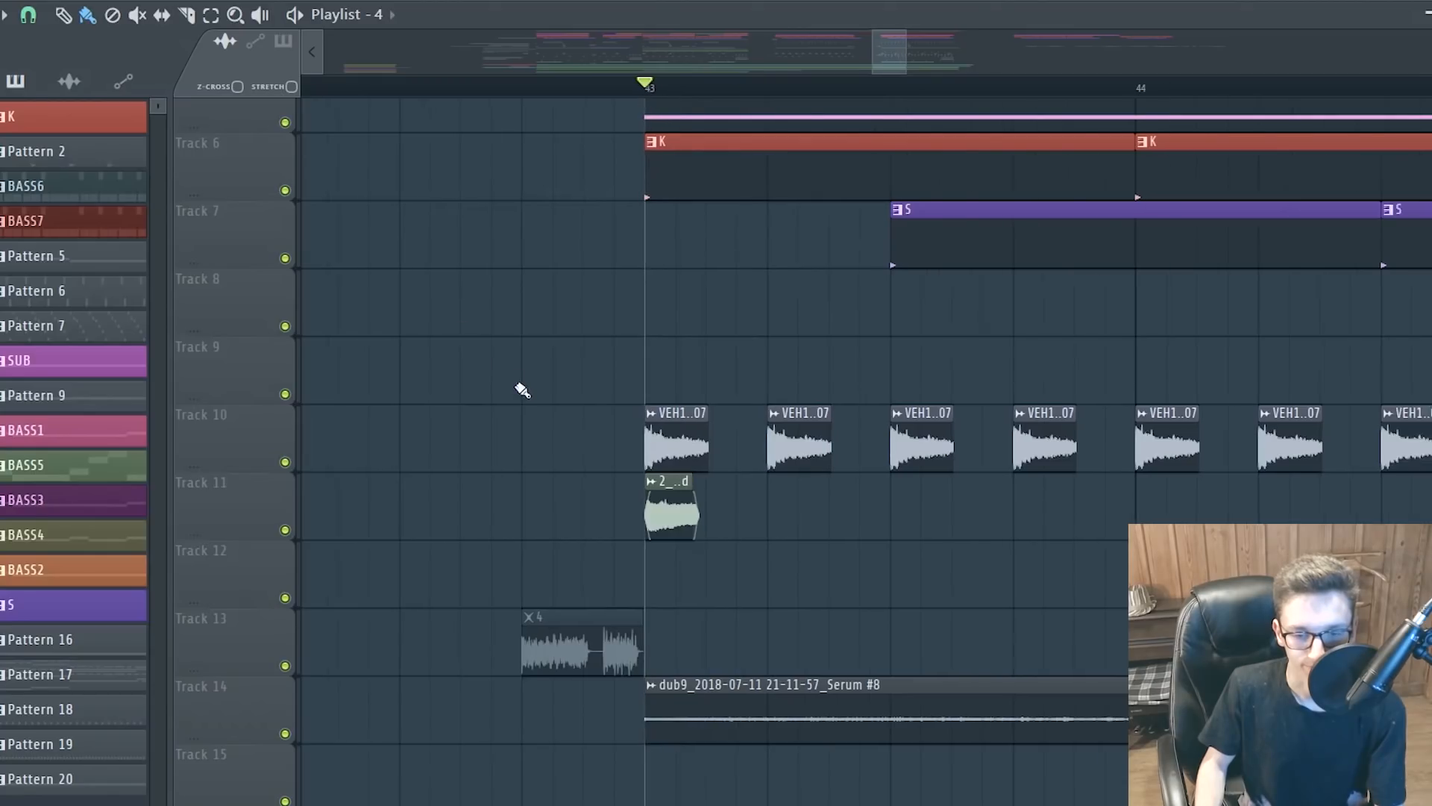
{"action": "scroll", "coordinate": [522, 486], "scroll_direction": "up", "scroll_amount": 4}
{"action": "scroll", "coordinate": [656, 499], "scroll_direction": "down", "scroll_amount": 2}
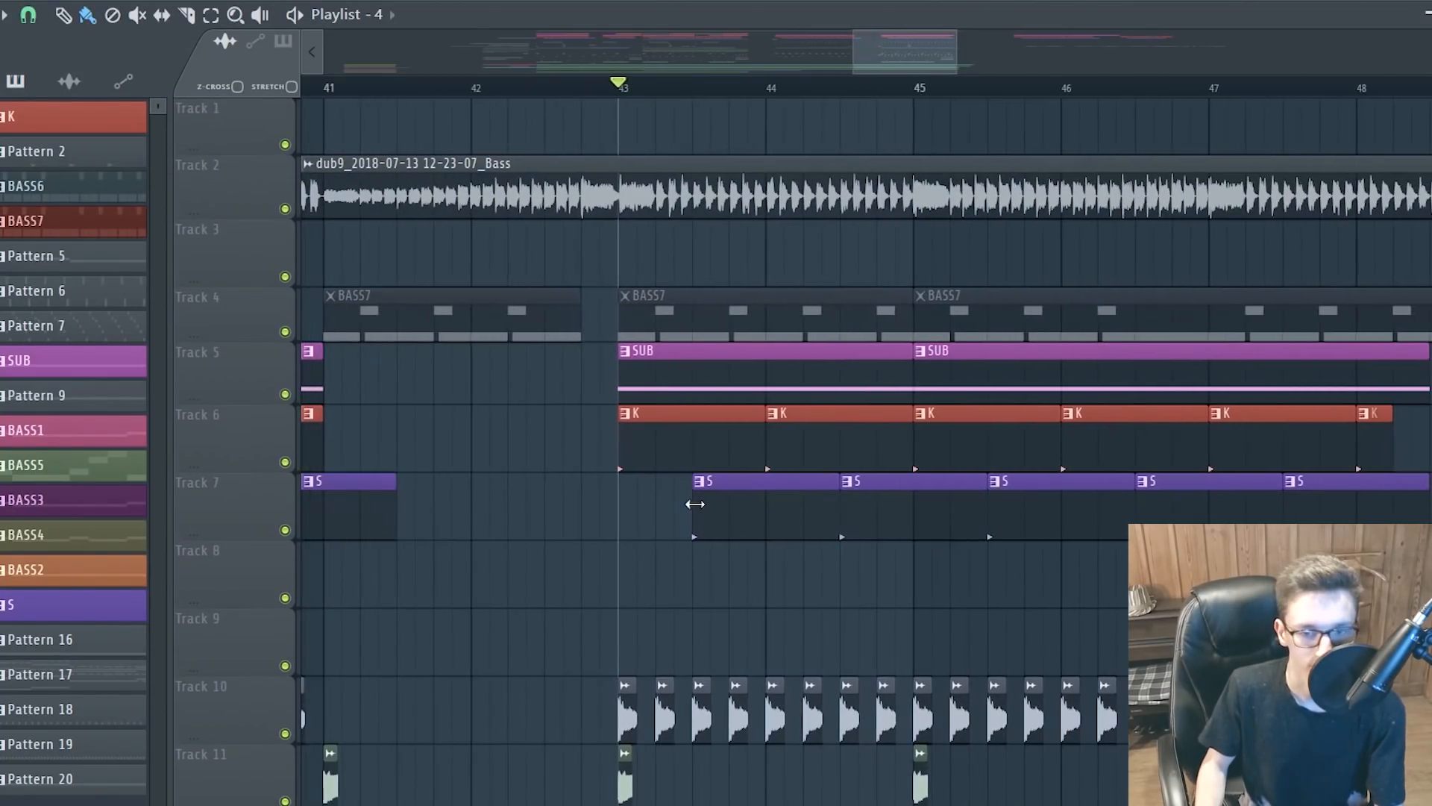
{"action": "key", "text": "space"}
{"action": "scroll", "coordinate": [694, 501], "scroll_direction": "down", "scroll_amount": 3}
{"action": "scroll", "coordinate": [853, 425], "scroll_direction": "up", "scroll_amount": 4}
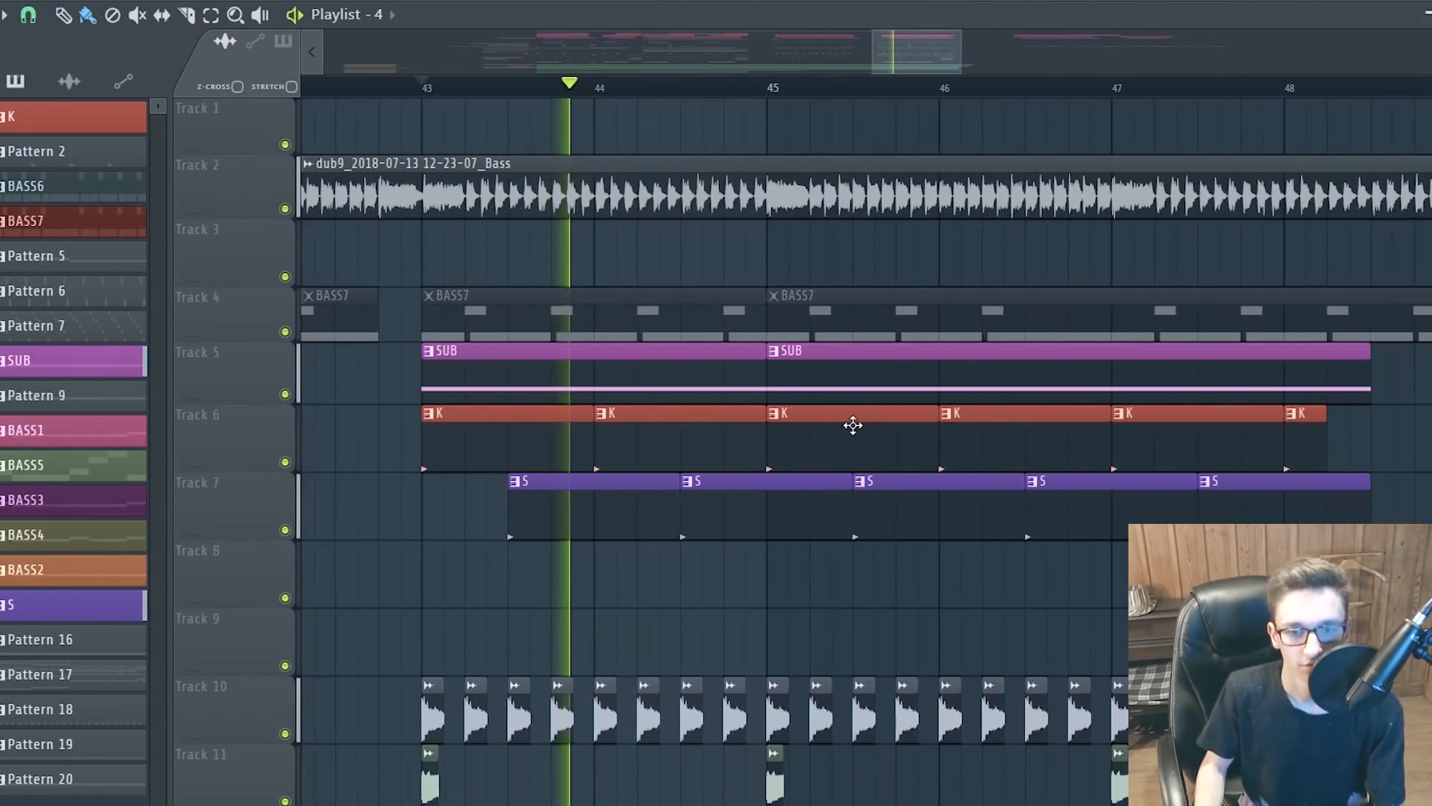
{"action": "scroll", "coordinate": [675, 409], "scroll_direction": "down", "scroll_amount": 2}
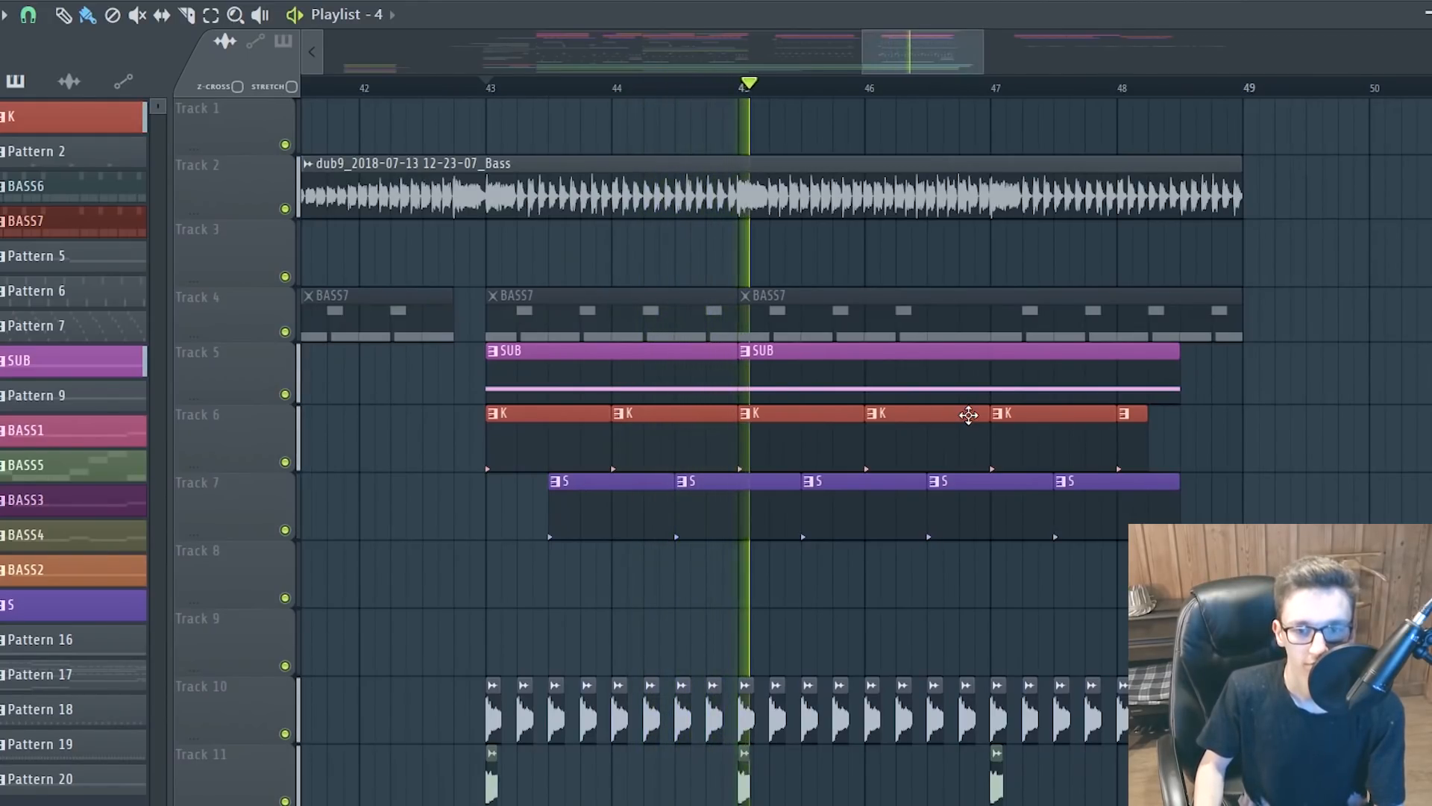
{"action": "scroll", "coordinate": [968, 415], "scroll_direction": "down", "scroll_amount": 3}
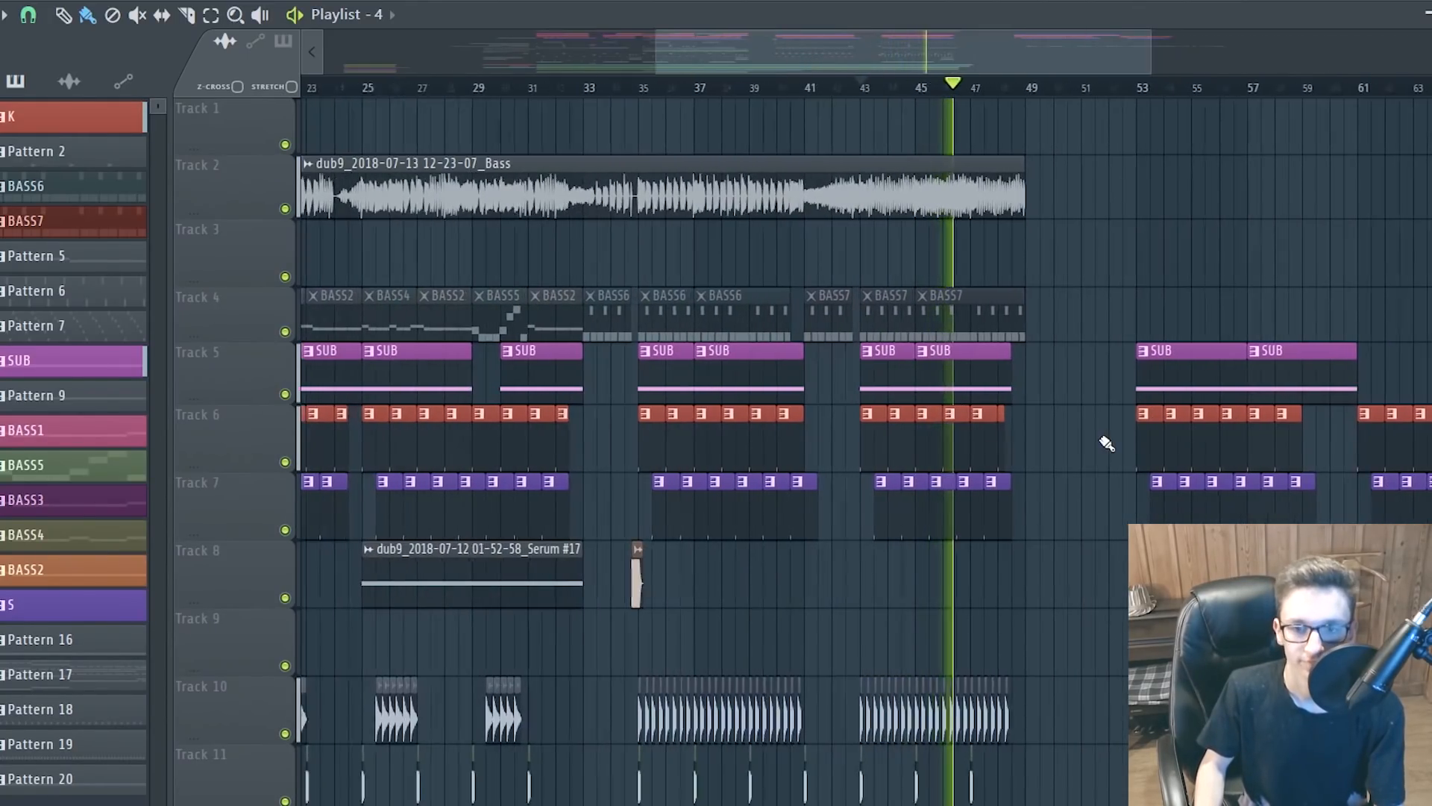
{"action": "scroll", "coordinate": [1074, 444], "scroll_direction": "up", "scroll_amount": 4}
{"action": "scroll", "coordinate": [978, 447], "scroll_direction": "down", "scroll_amount": 3}
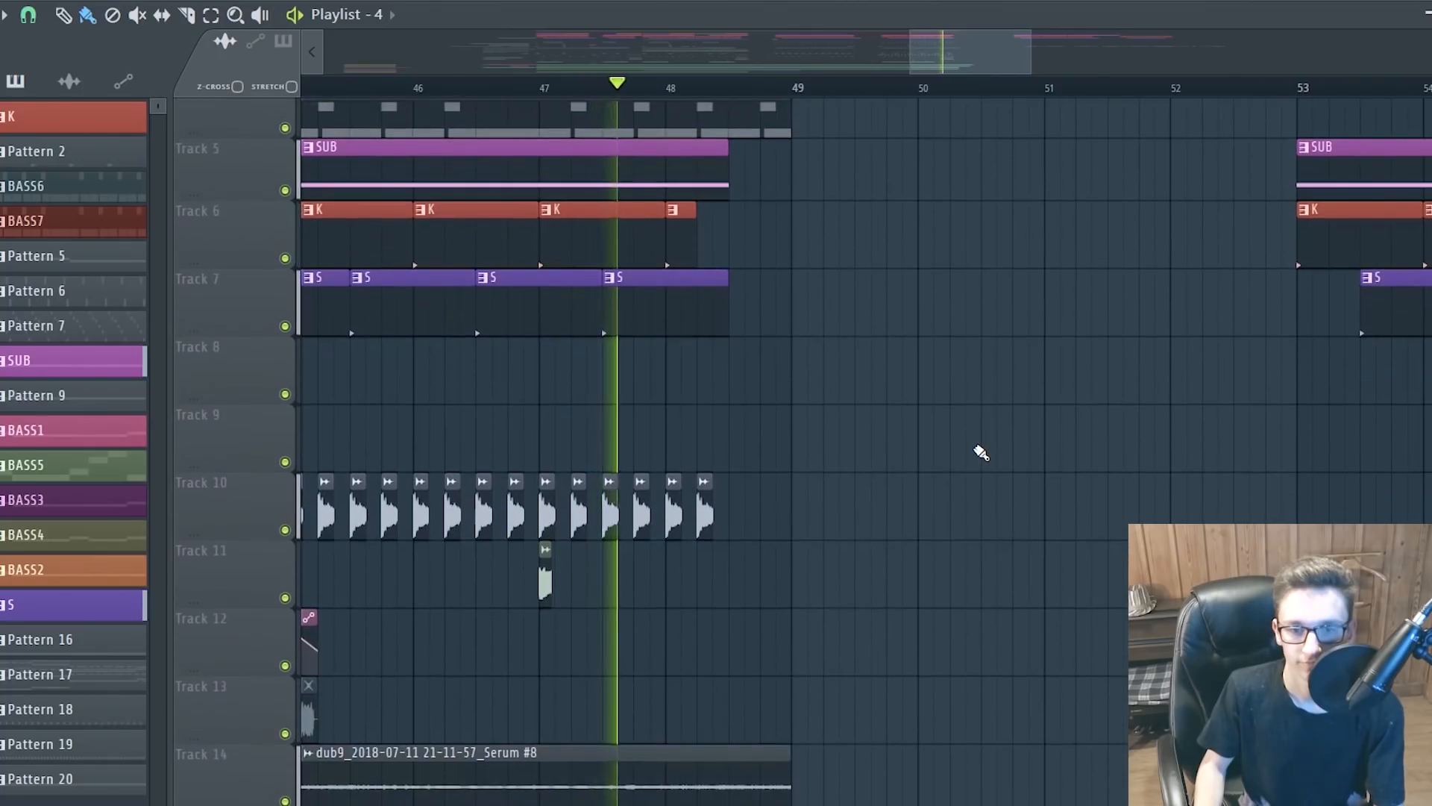
{"action": "scroll", "coordinate": [980, 450], "scroll_direction": "up", "scroll_amount": 3}
{"action": "scroll", "coordinate": [981, 453], "scroll_direction": "down", "scroll_amount": 5}
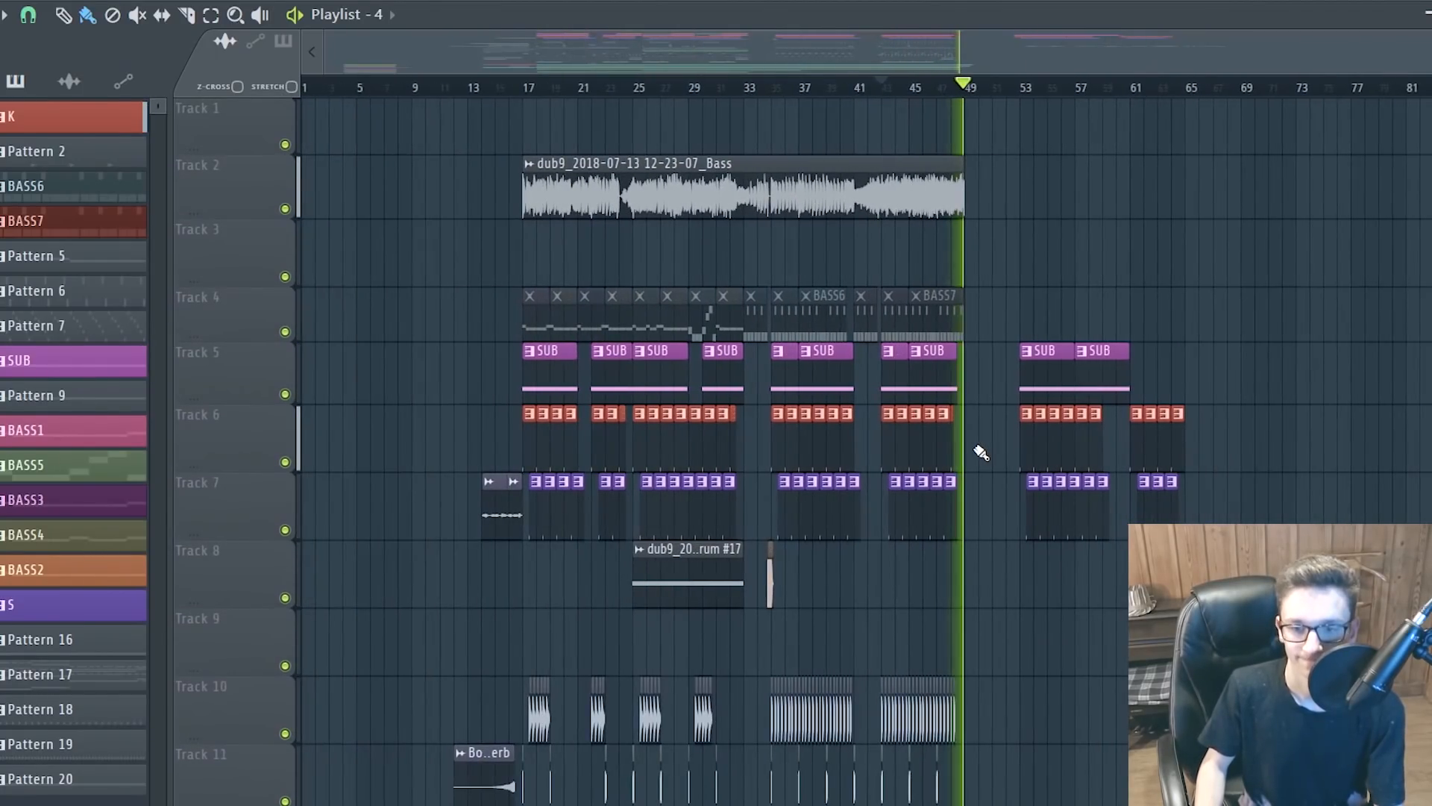
{"action": "key", "text": "space"}
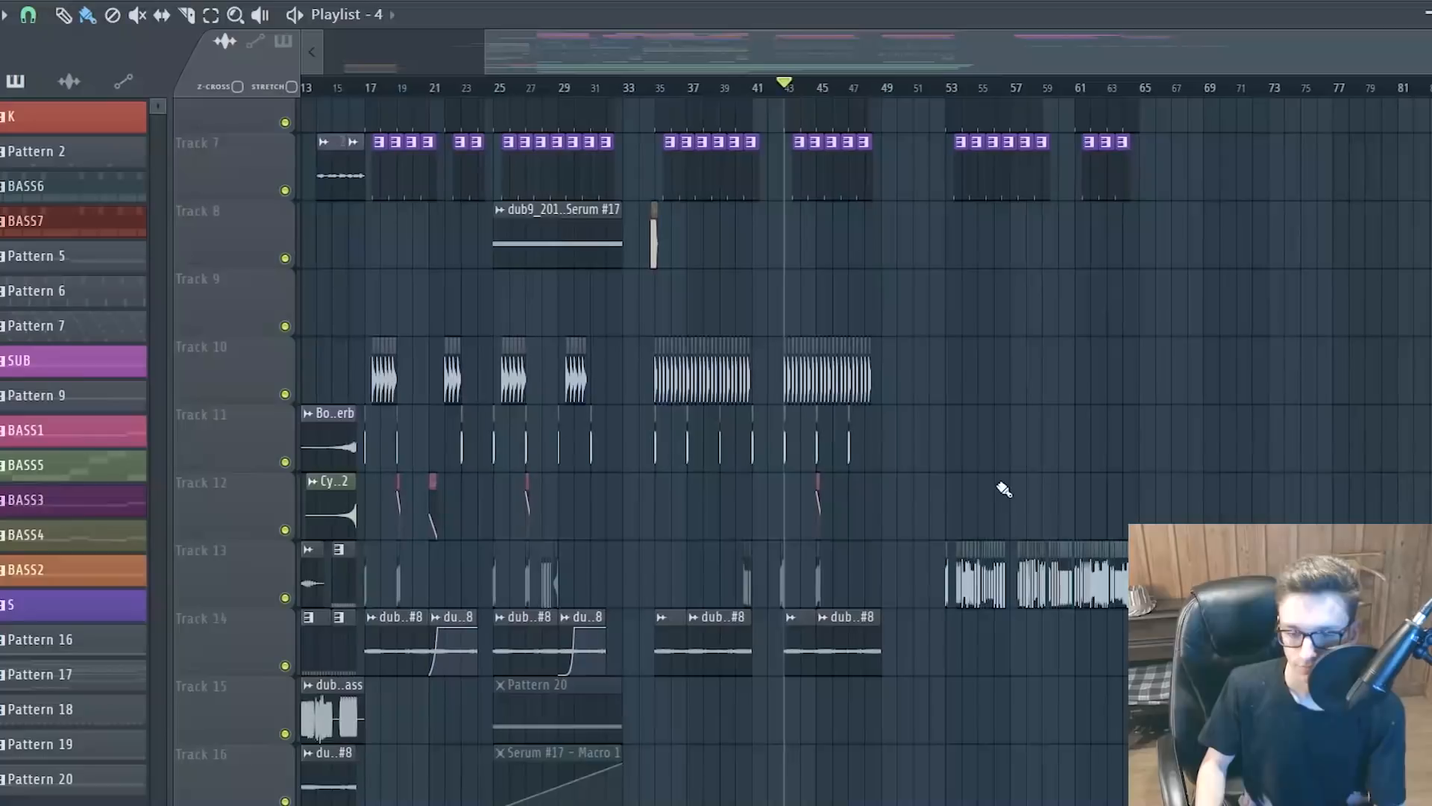
Locate the chopped bass clips on Track 13 after bar 53 and audition them from the middle of bar 57
{"action": "scroll", "coordinate": [1001, 489], "scroll_direction": "up", "scroll_amount": 5}
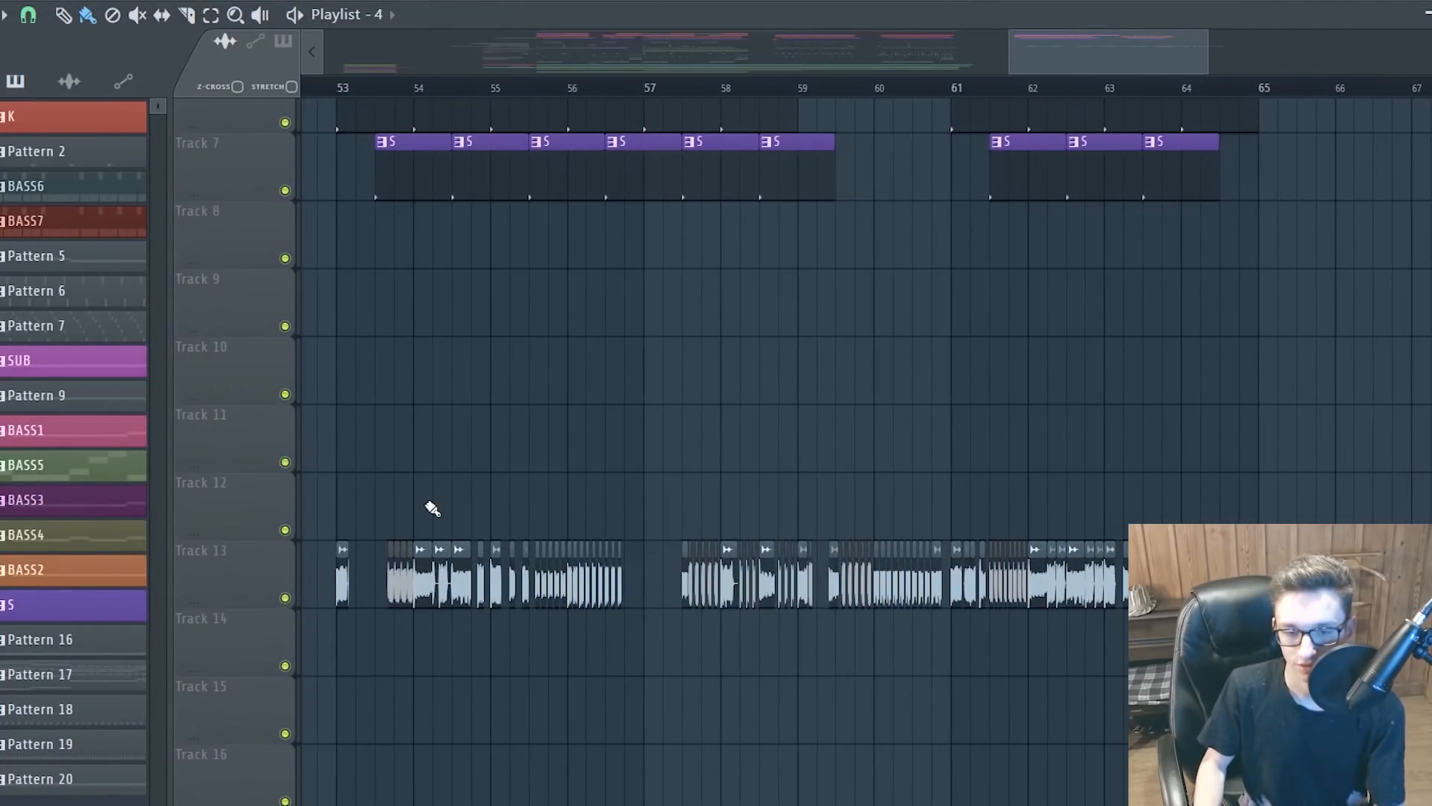
{"action": "scroll", "coordinate": [432, 508], "scroll_direction": "down", "scroll_amount": 3}
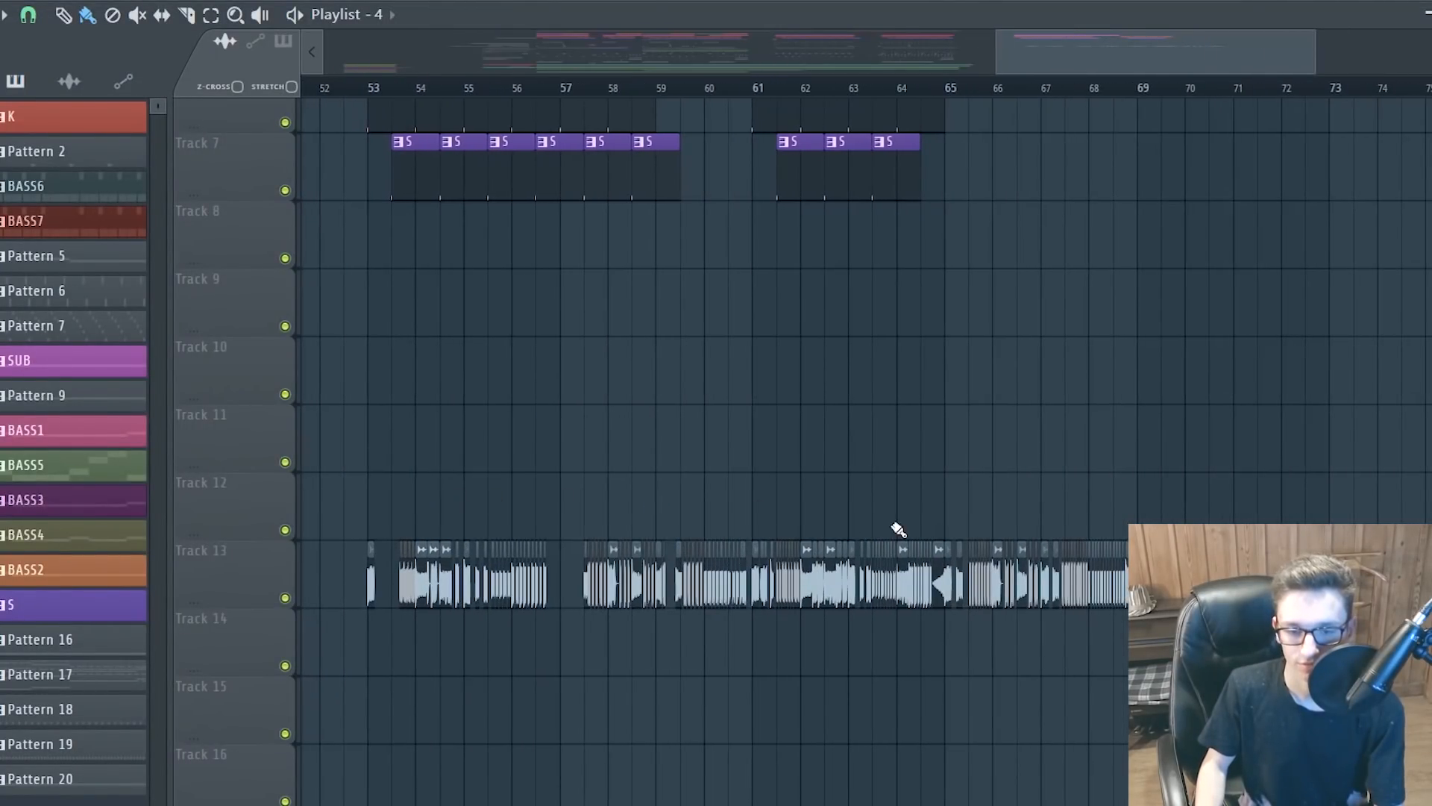
{"action": "scroll", "coordinate": [585, 512], "scroll_direction": "up", "scroll_amount": 3}
{"action": "scroll", "coordinate": [552, 511], "scroll_direction": "down", "scroll_amount": 2}
{"action": "scroll", "coordinate": [573, 515], "scroll_direction": "up", "scroll_amount": 3}
{"action": "scroll", "coordinate": [573, 515], "scroll_direction": "up", "scroll_amount": 3}
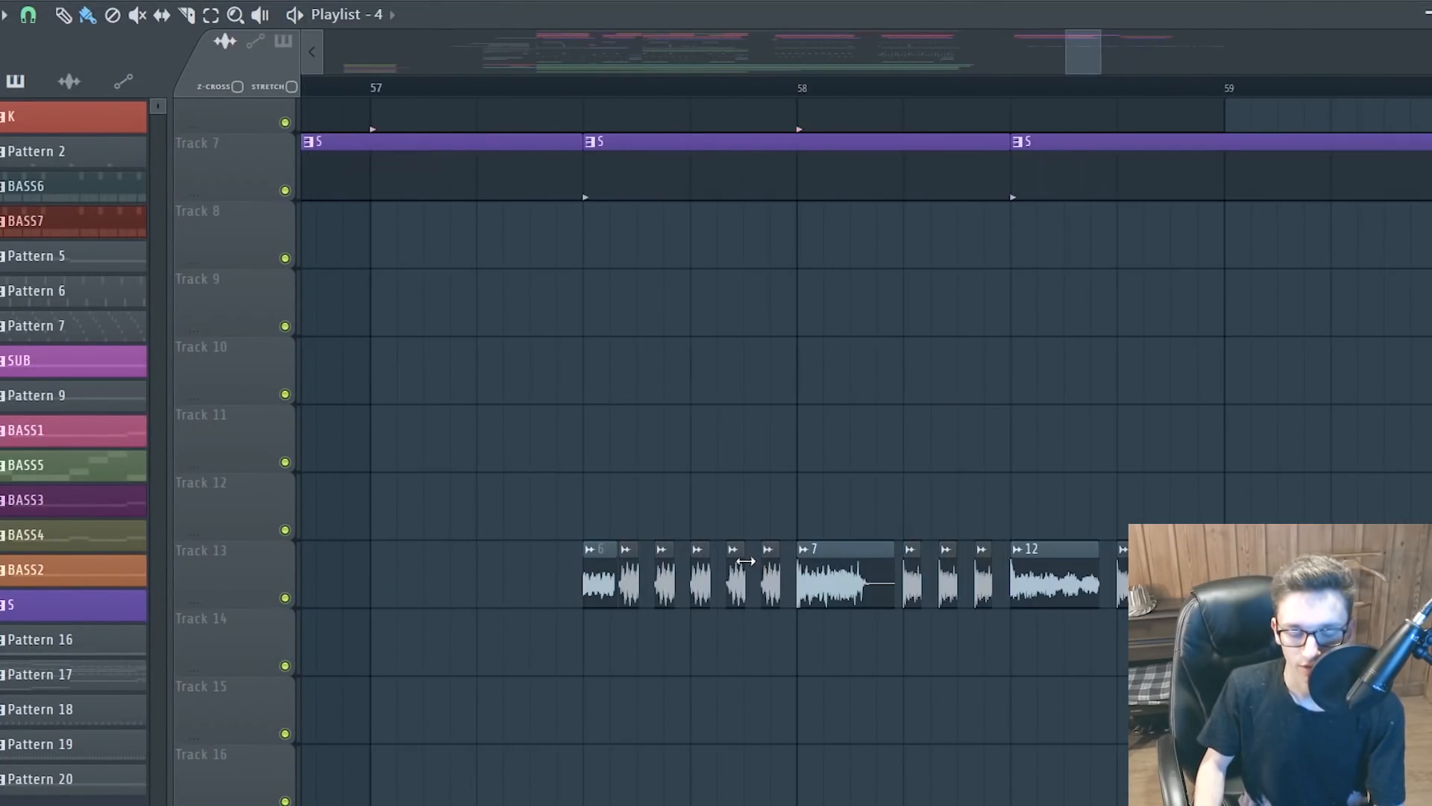
{"action": "scroll", "coordinate": [528, 332], "scroll_direction": "down", "scroll_amount": 1}
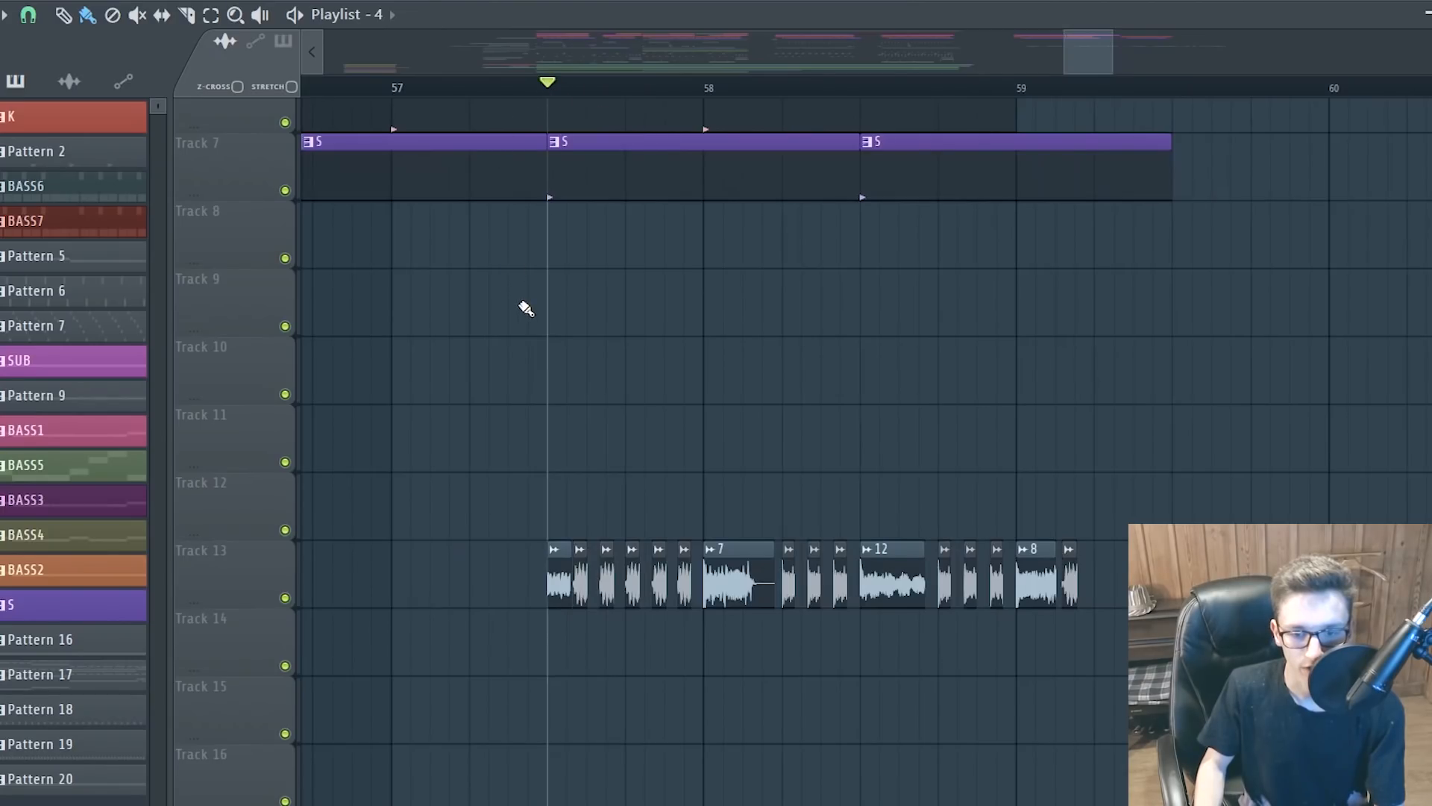
{"action": "scroll", "coordinate": [526, 308], "scroll_direction": "down", "scroll_amount": 2}
{"action": "key", "text": "space"}
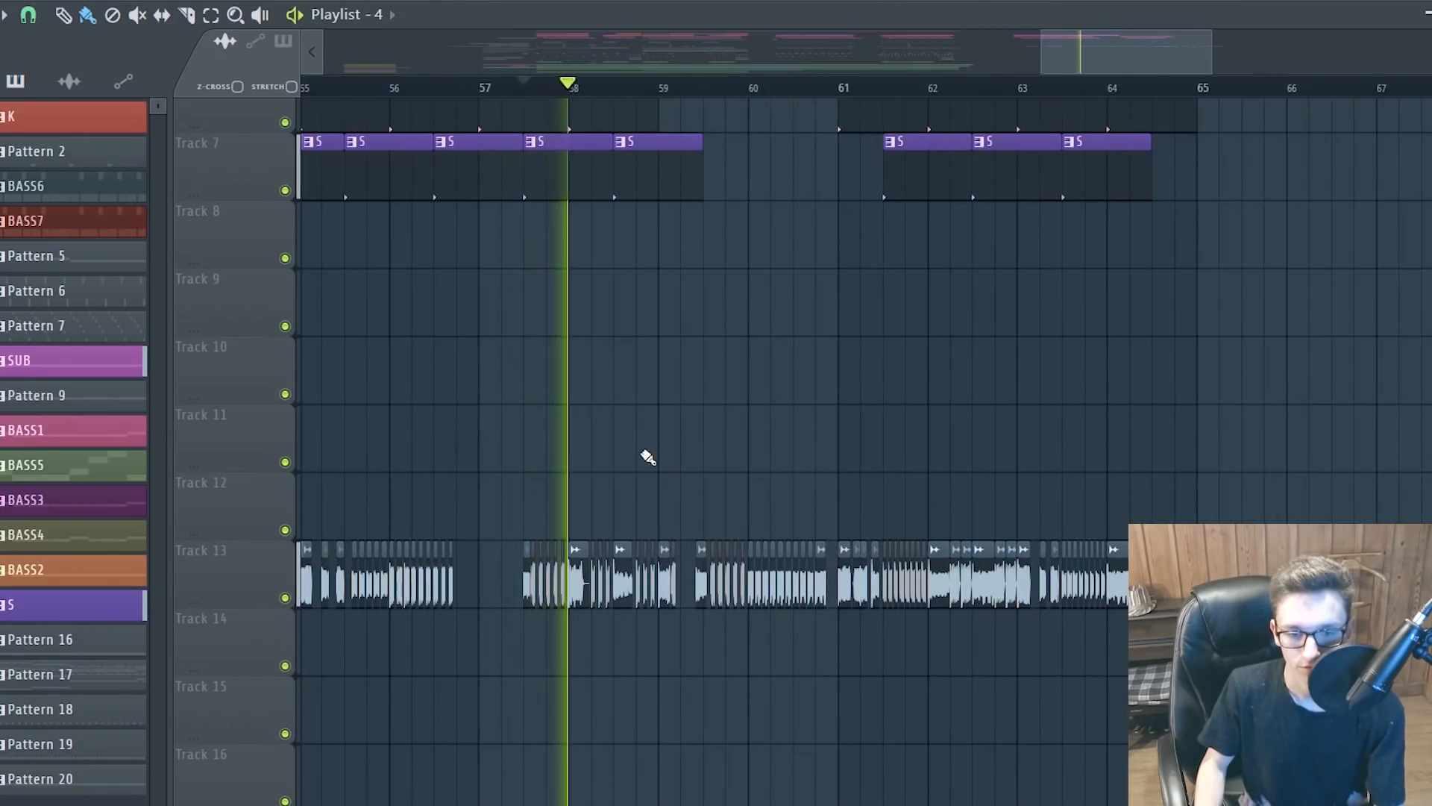
{"action": "key", "text": "space"}
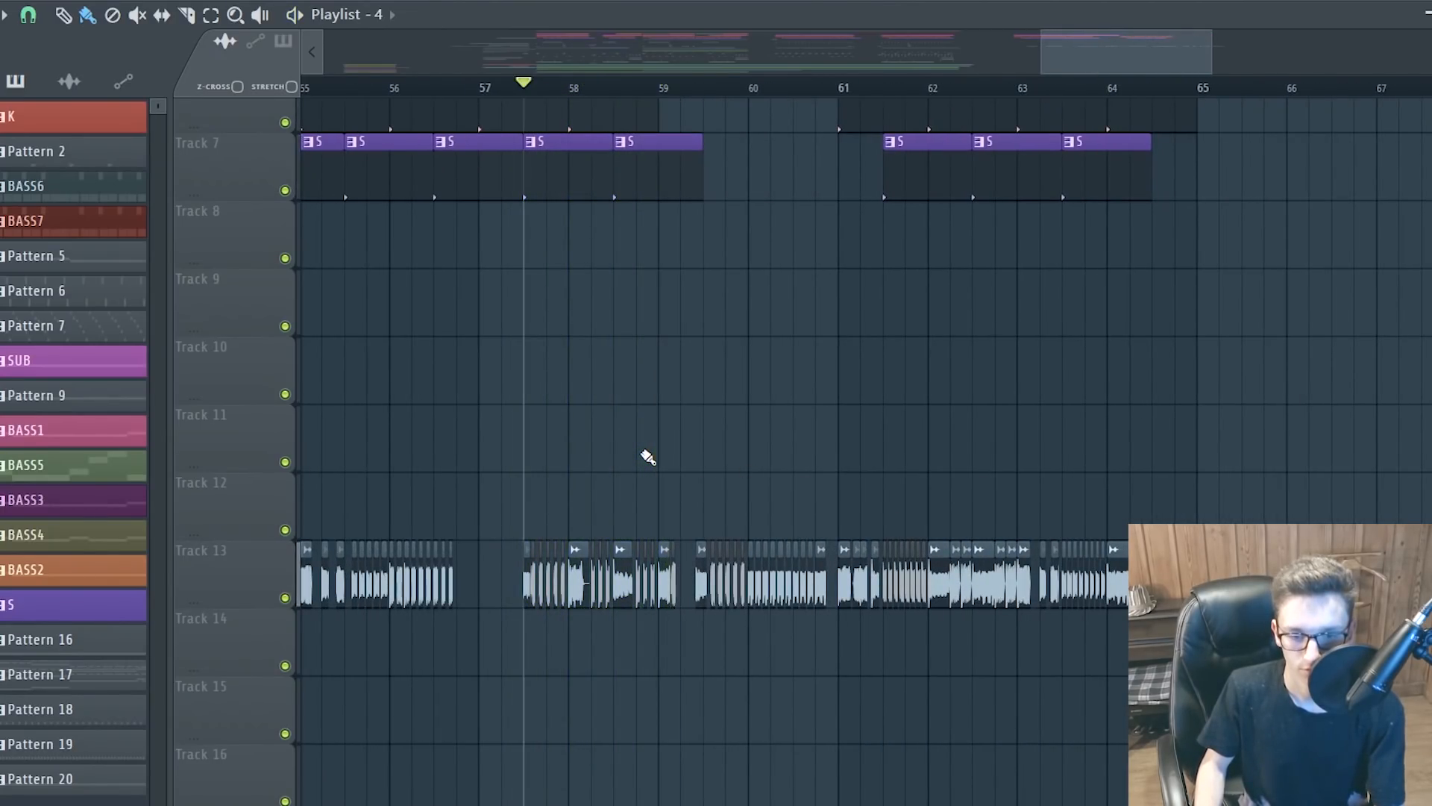
Play the SUB, kick, snare and Track 13 chops from the start of bar 53
{"action": "scroll", "coordinate": [648, 456], "scroll_direction": "down", "scroll_amount": 2}
{"action": "scroll", "coordinate": [388, 186], "scroll_direction": "up", "scroll_amount": 2}
{"action": "left_click", "coordinate": [403, 87]}
{"action": "scroll", "coordinate": [495, 447], "scroll_direction": "up", "scroll_amount": 4}
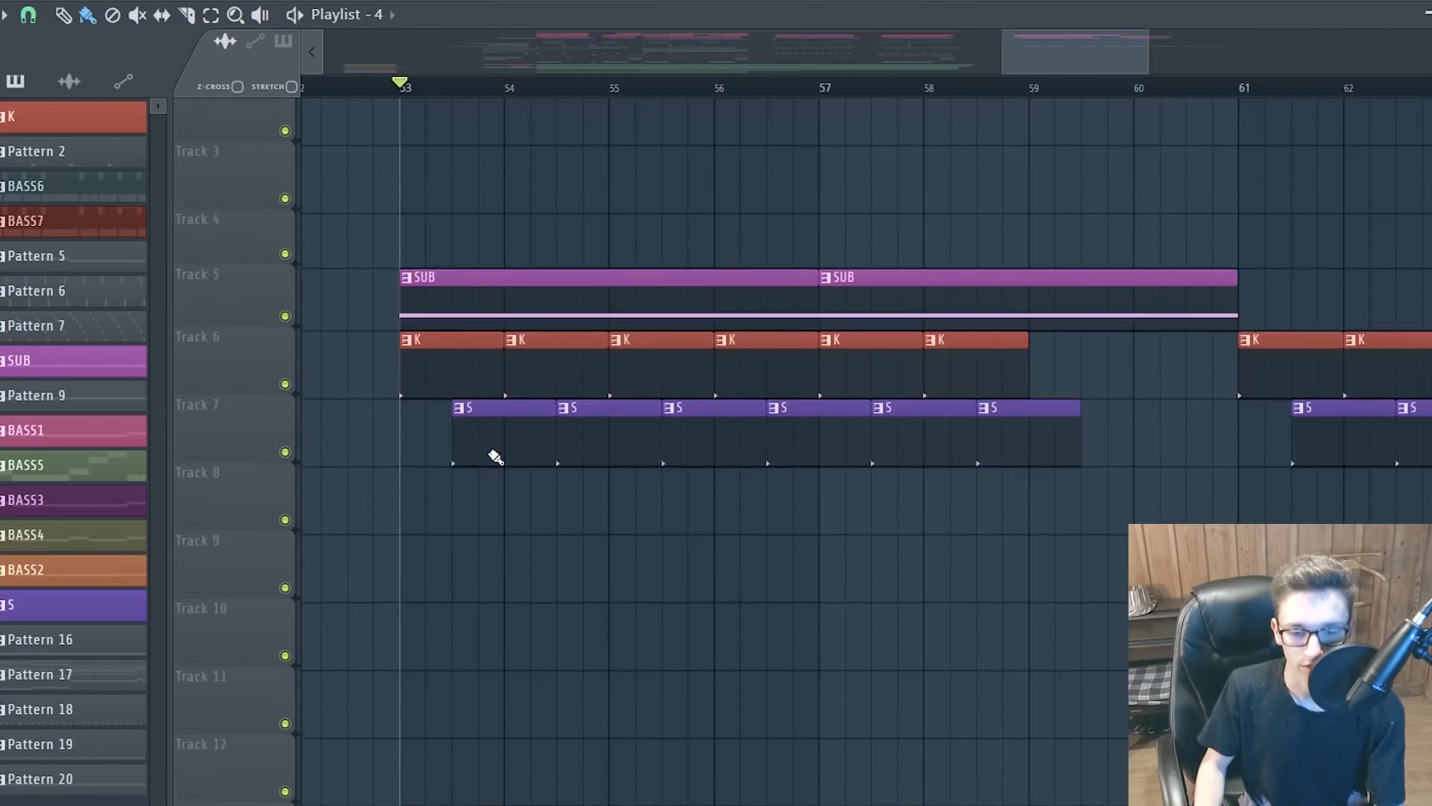
{"action": "key", "text": "space"}
{"action": "scroll", "coordinate": [527, 518], "scroll_direction": "up", "scroll_amount": 4}
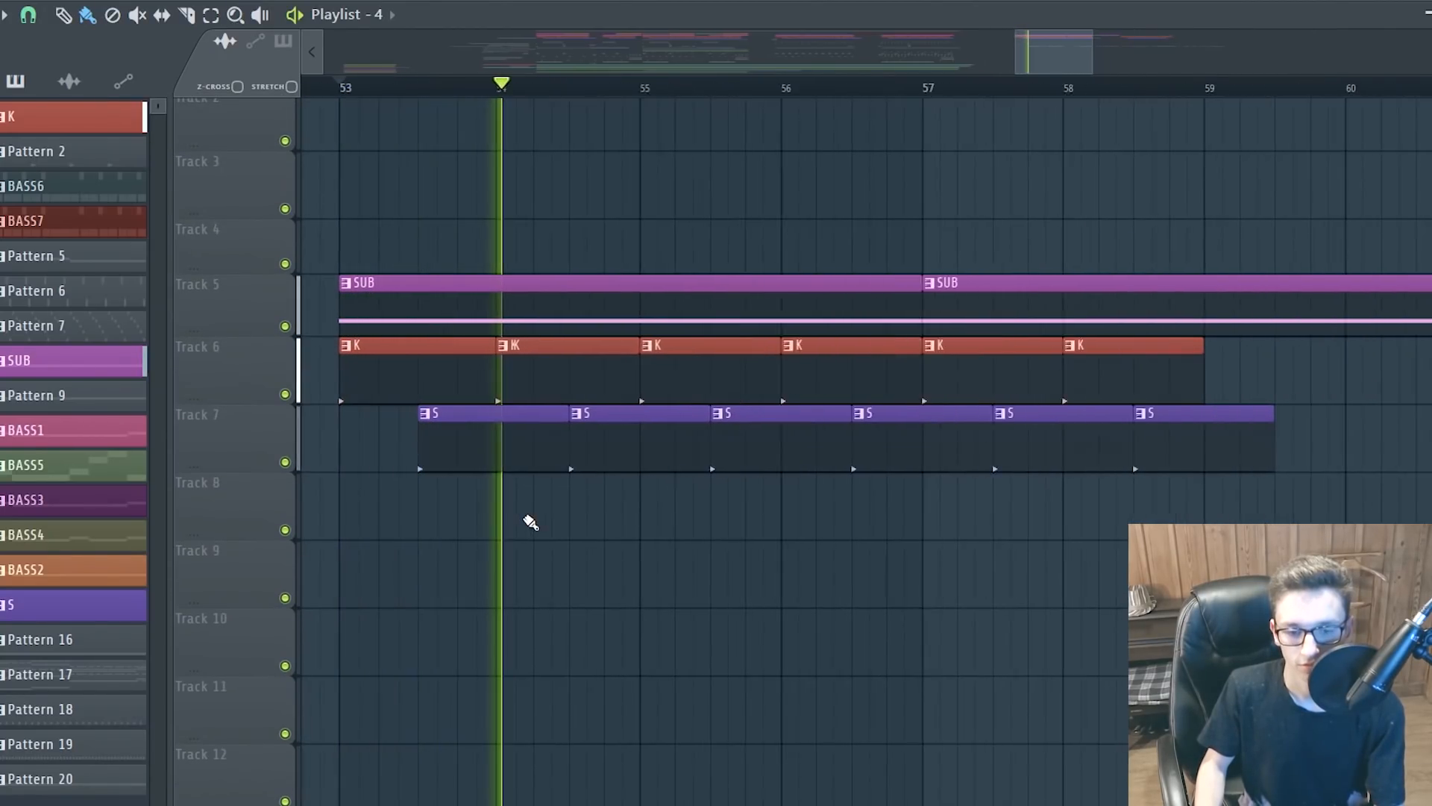
{"action": "scroll", "coordinate": [530, 522], "scroll_direction": "down", "scroll_amount": 4}
{"action": "key", "text": "space"}
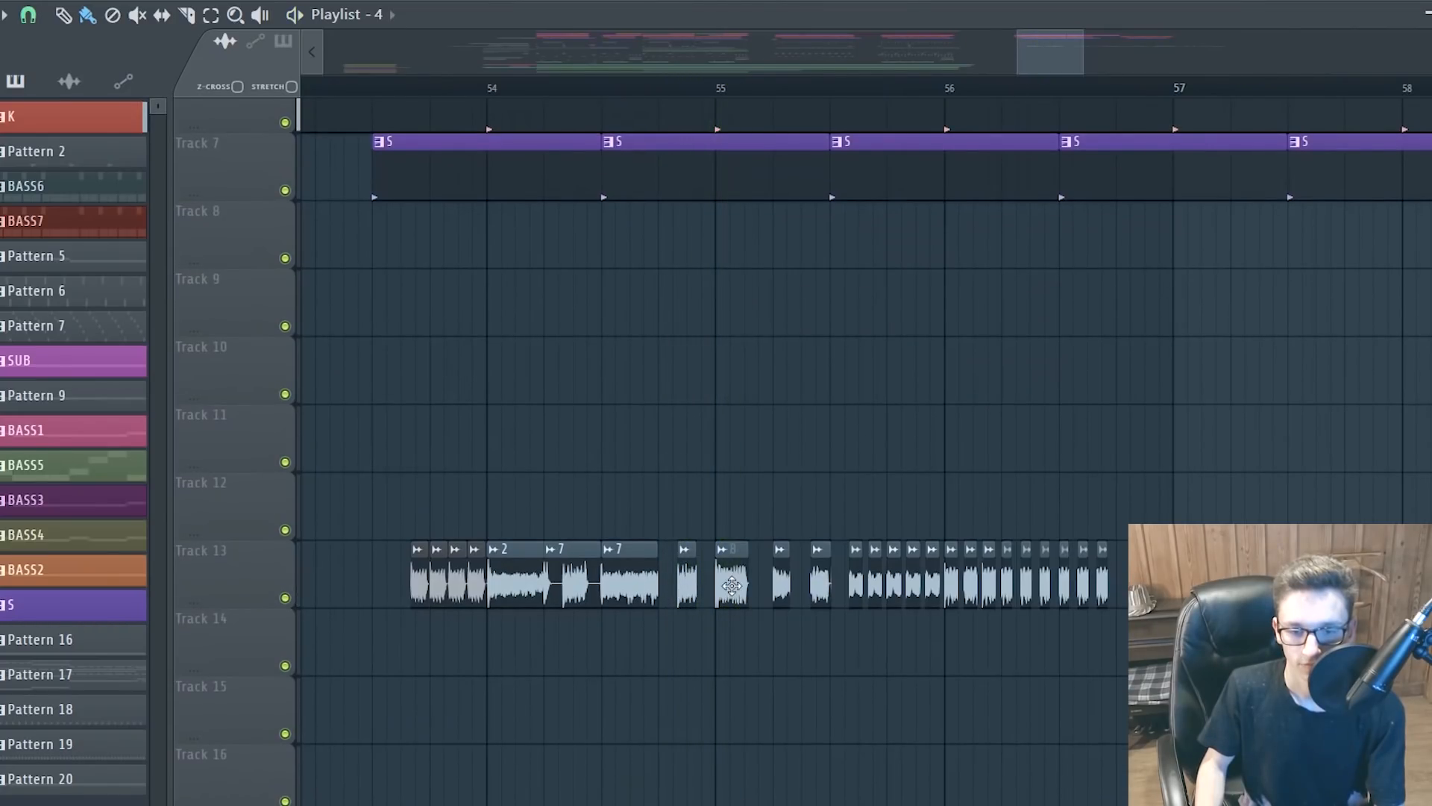
Open clip 8 on Track 13 at bar 55 to inspect its sample, and close its window
{"action": "double_click", "coordinate": [732, 586]}
{"action": "key", "text": "Escape"}
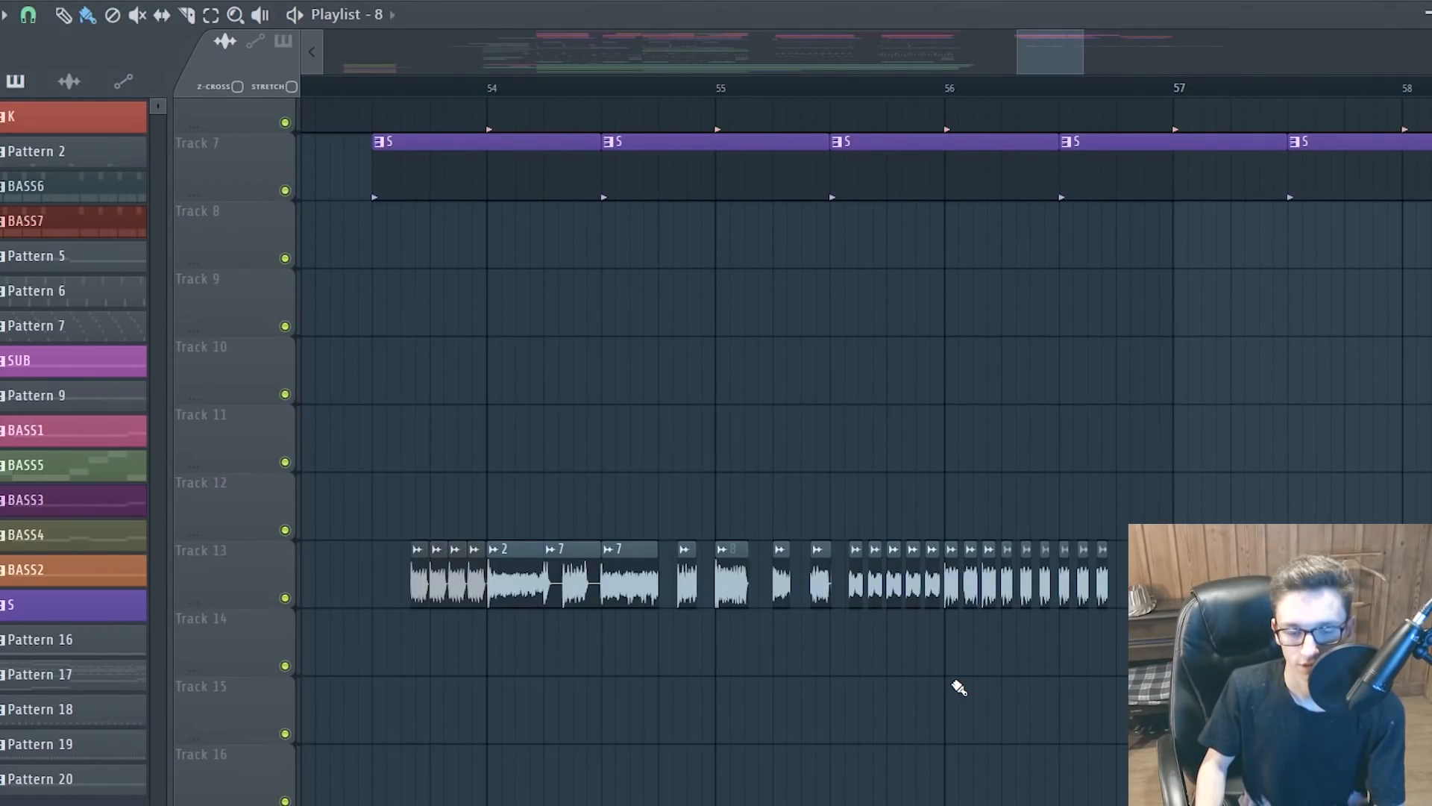
{"action": "scroll", "coordinate": [556, 607], "scroll_direction": "up", "scroll_amount": 3}
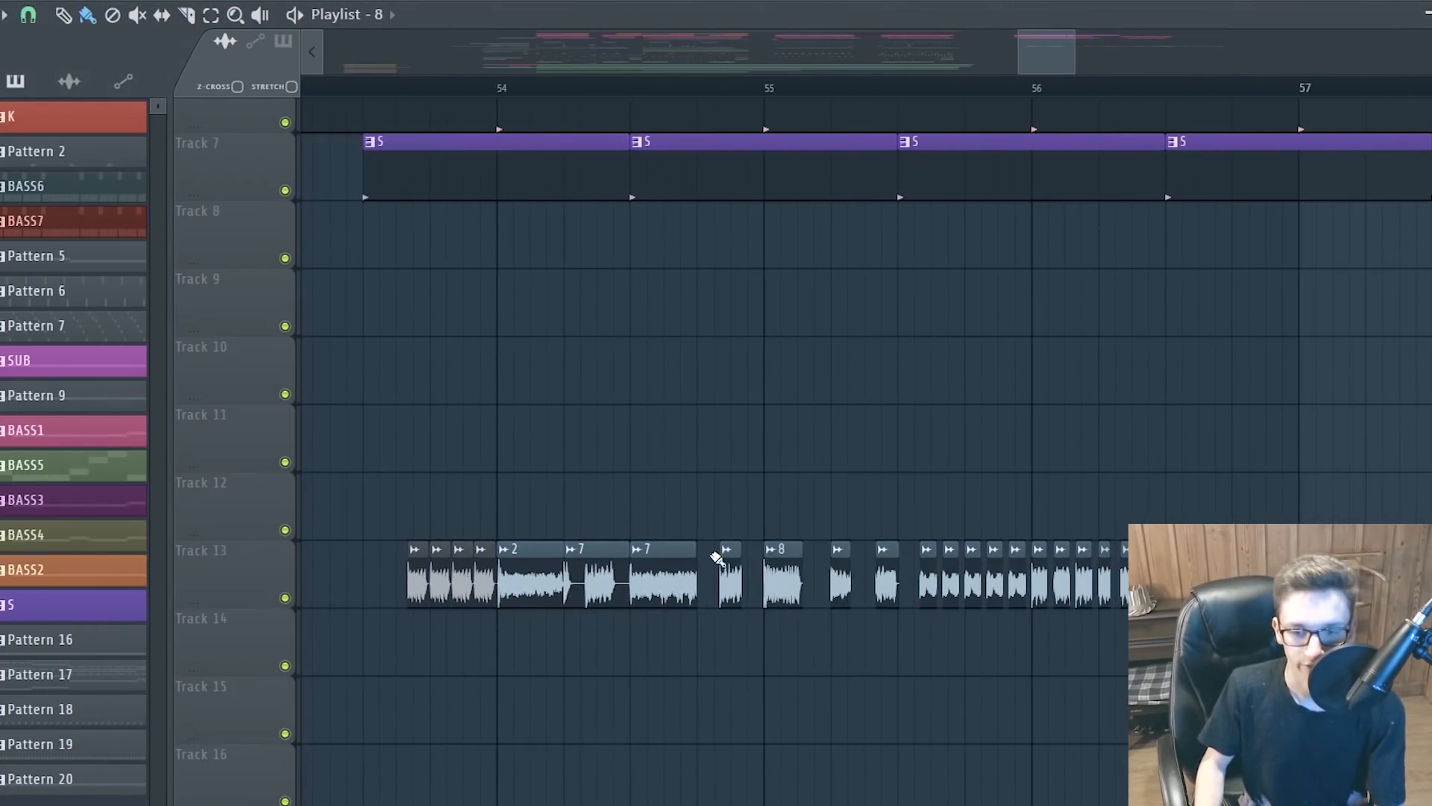
{"action": "scroll", "coordinate": [943, 565], "scroll_direction": "down", "scroll_amount": 3}
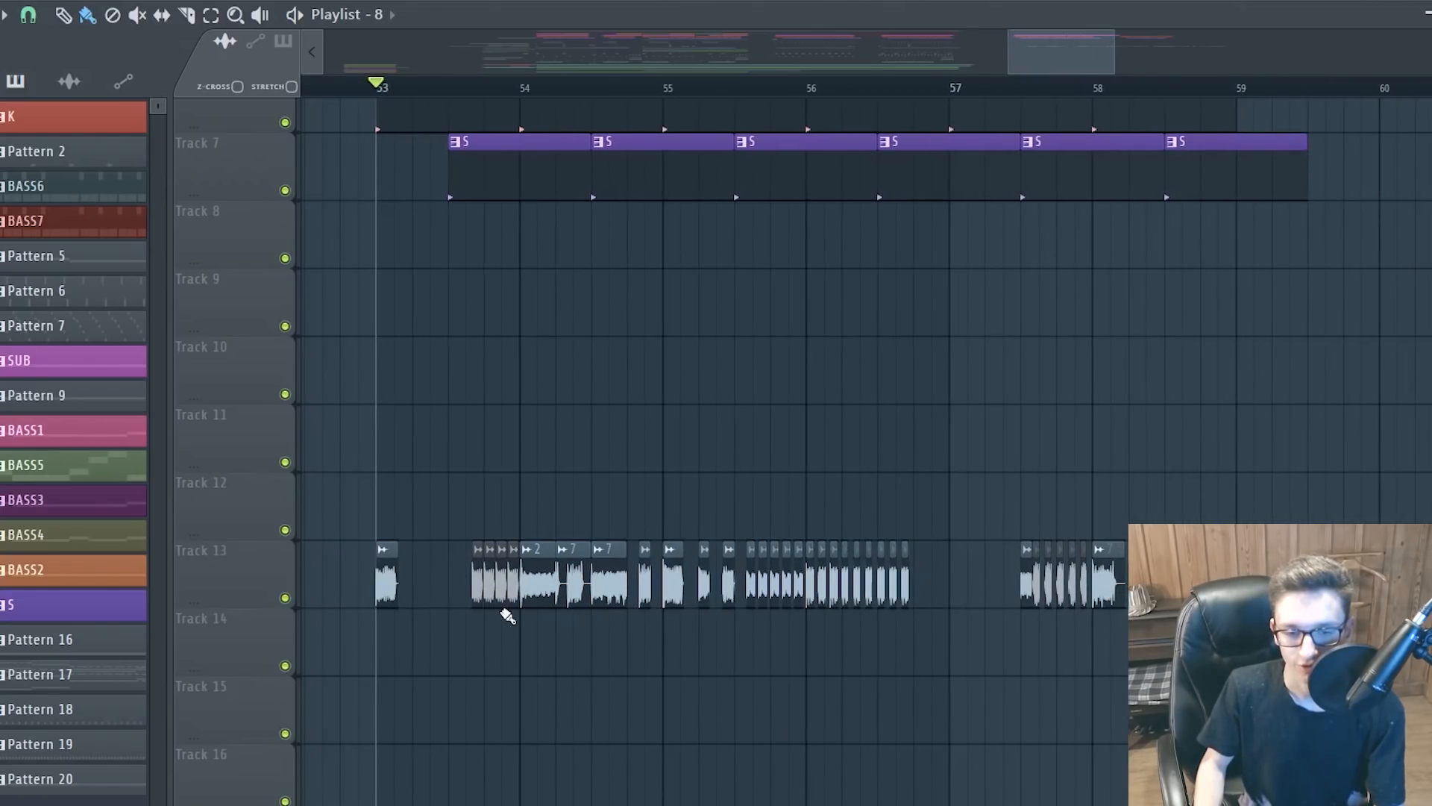
{"action": "scroll", "coordinate": [508, 613], "scroll_direction": "up", "scroll_amount": 3}
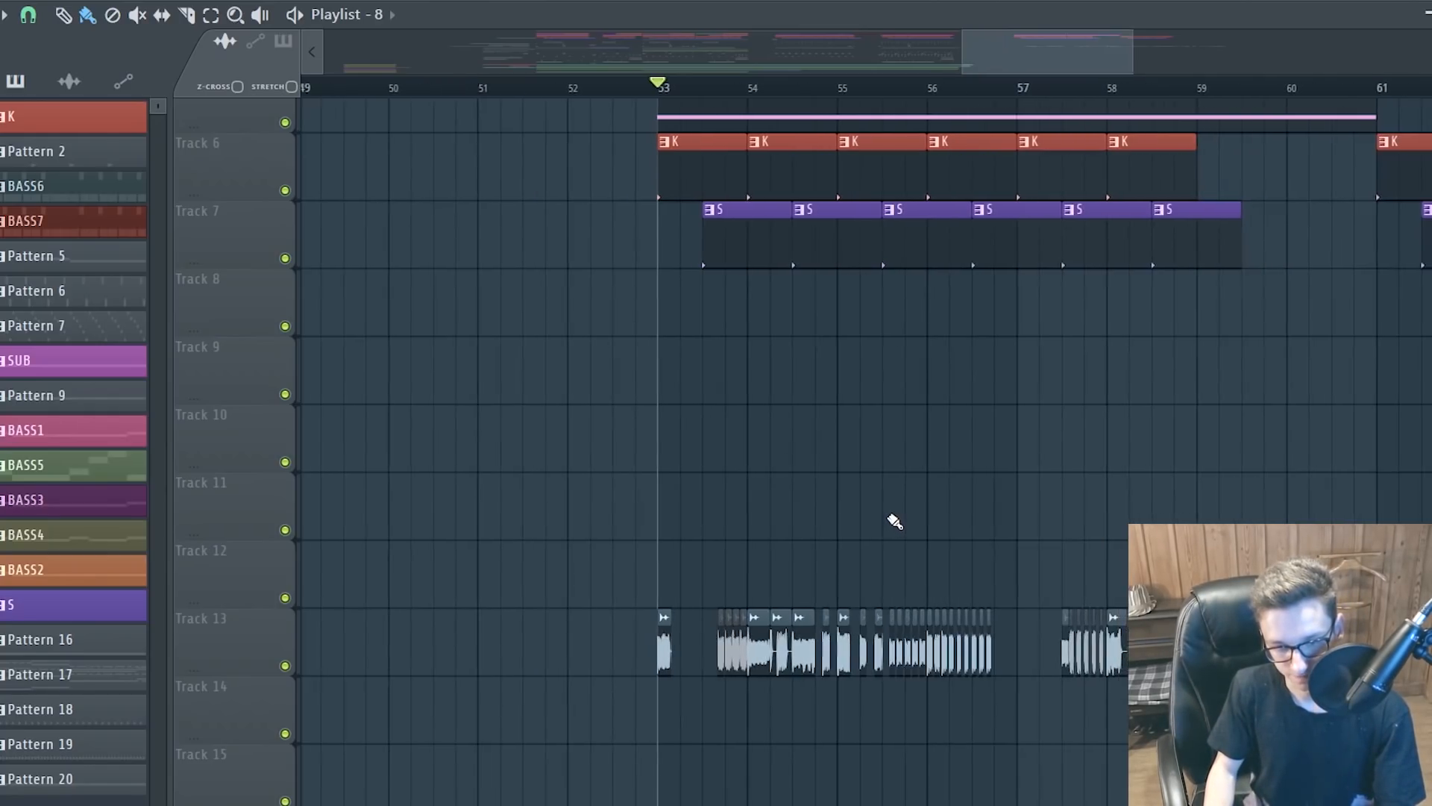
{"action": "scroll", "coordinate": [917, 553], "scroll_direction": "down", "scroll_amount": 5}
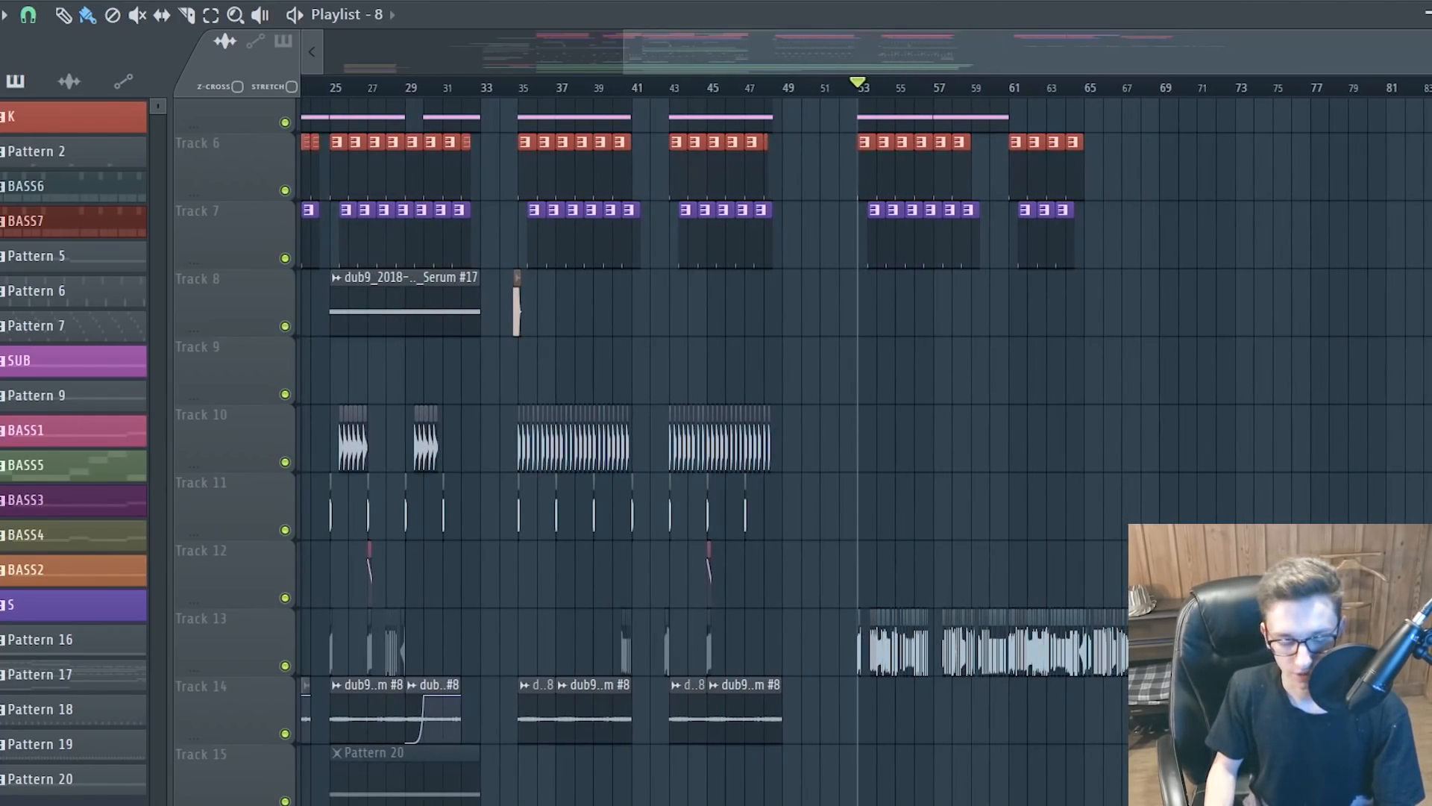
{"action": "scroll", "coordinate": [692, 430], "scroll_direction": "up", "scroll_amount": 8}
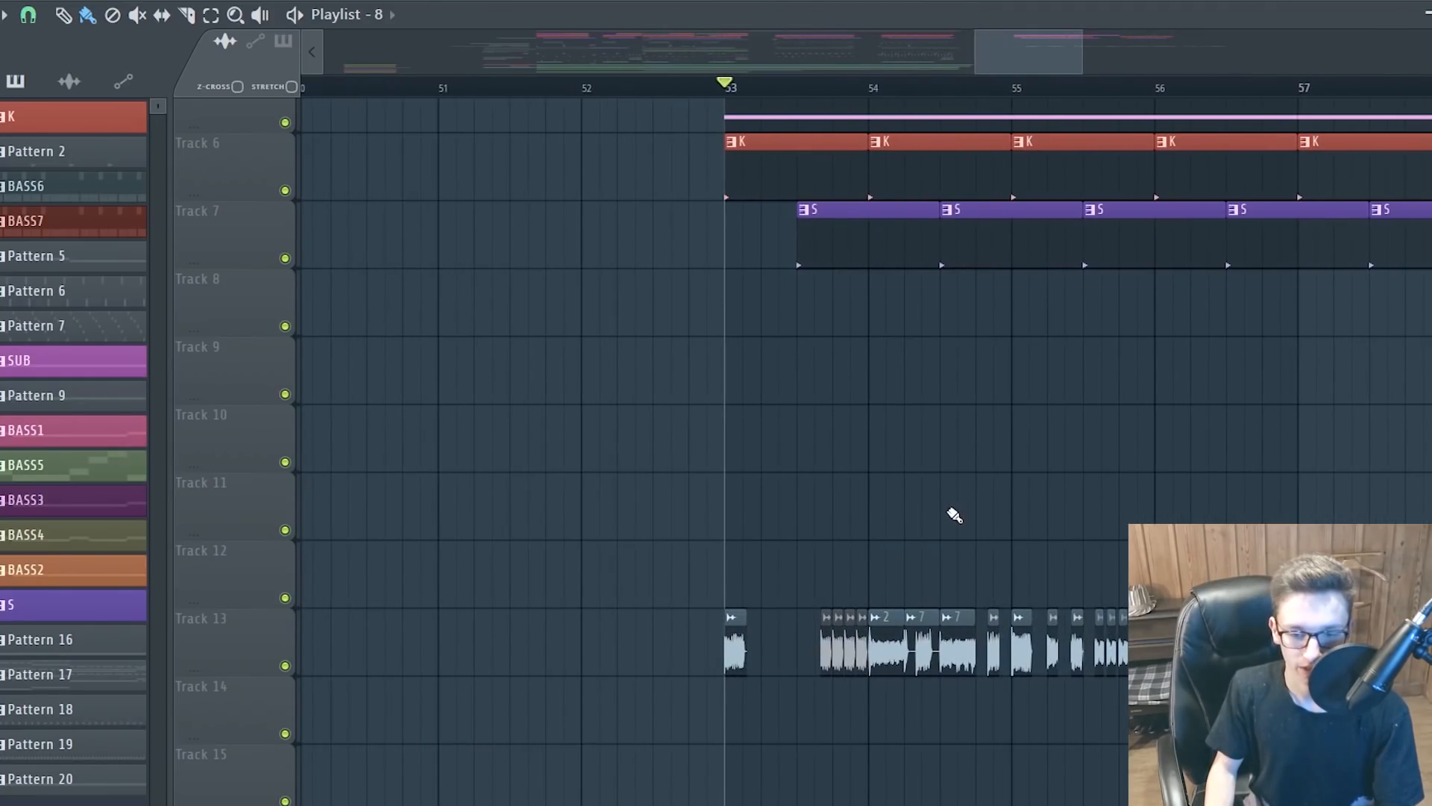
Find the wn channel in the Channel rack and open its Serum instrument beside the rack to inspect the noise patch
{"action": "double_click", "coordinate": [832, 372]}
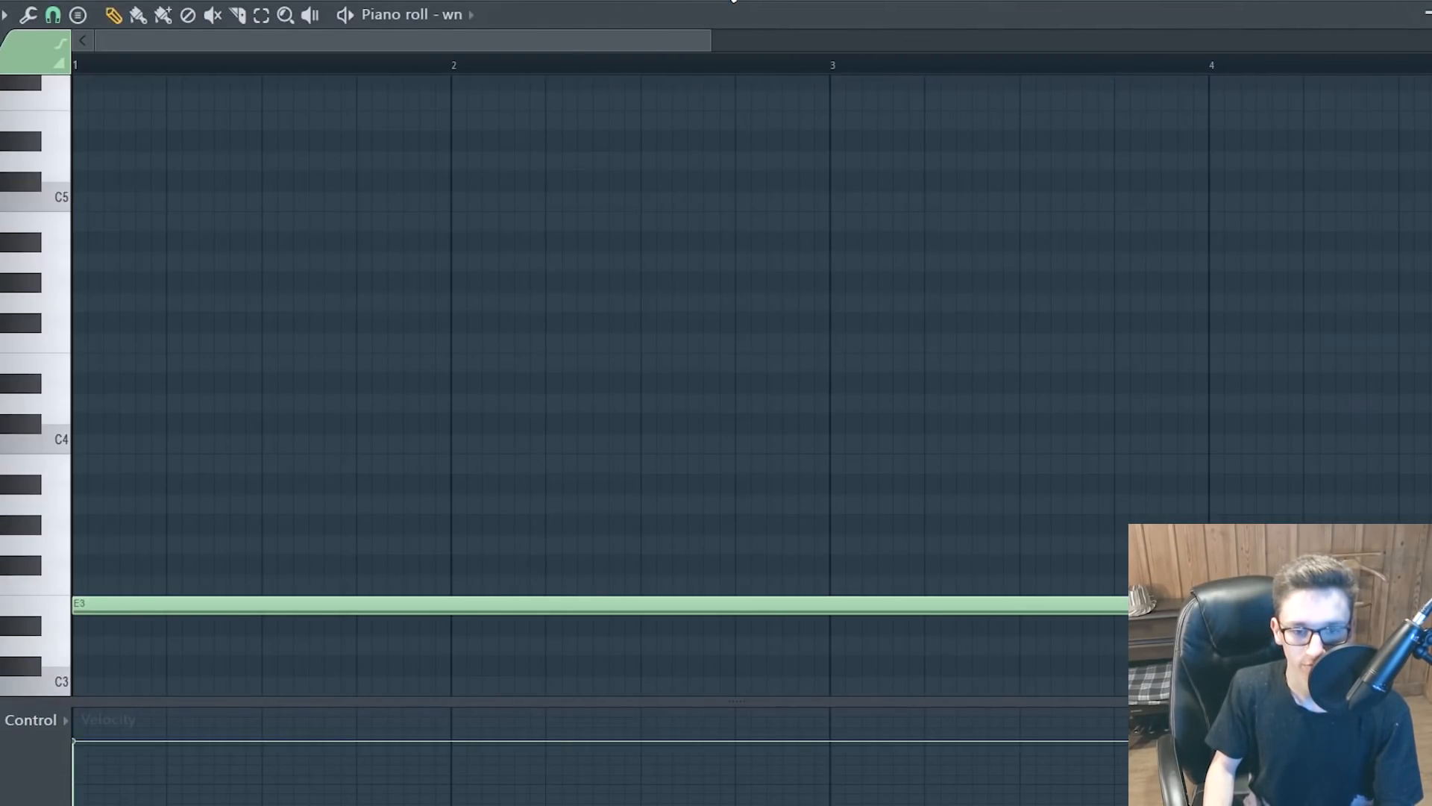
{"action": "key", "text": "F6"}
{"action": "scroll", "coordinate": [365, 672], "scroll_direction": "down", "scroll_amount": 10}
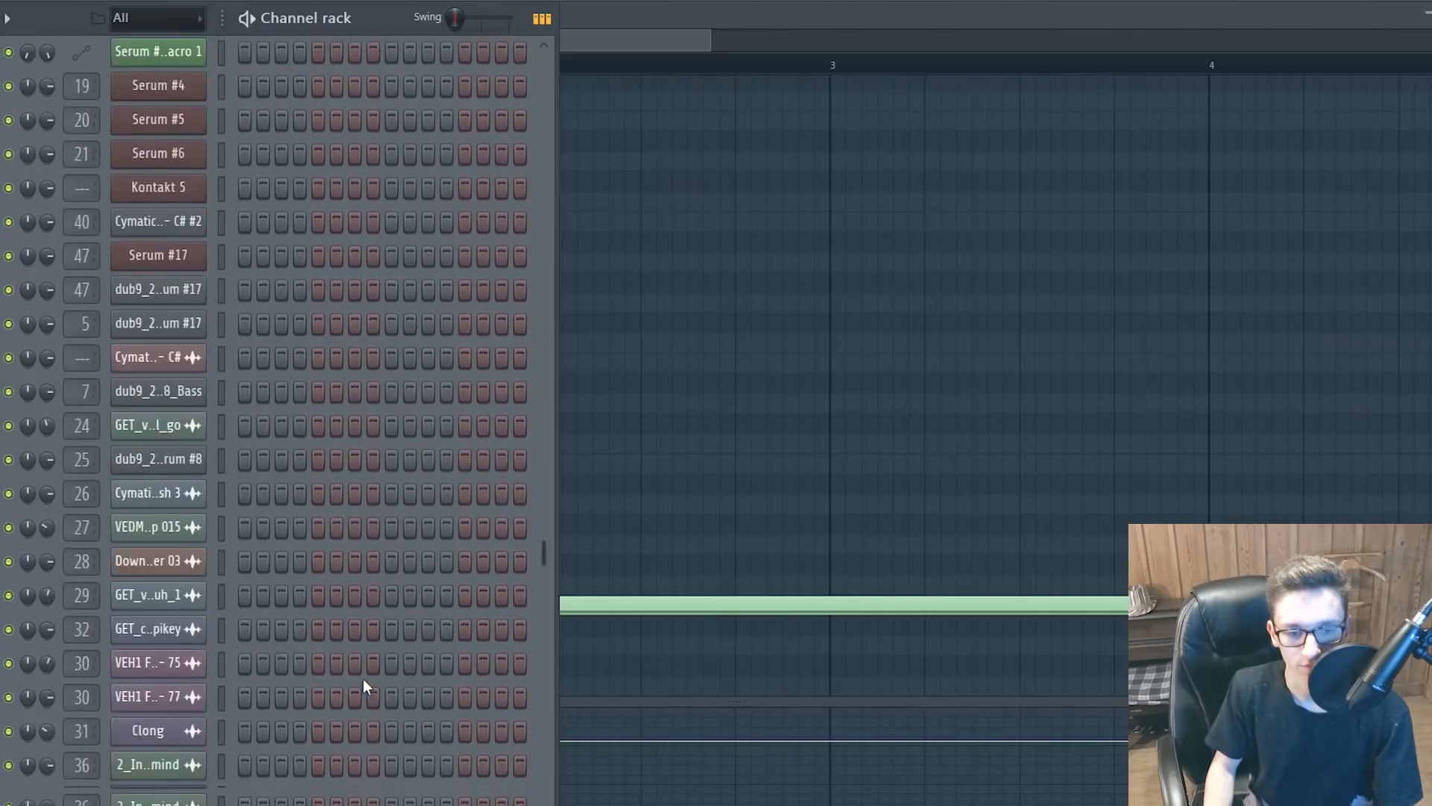
{"action": "scroll", "coordinate": [363, 678], "scroll_direction": "down", "scroll_amount": 10}
{"action": "scroll", "coordinate": [266, 334], "scroll_direction": "up", "scroll_amount": 20}
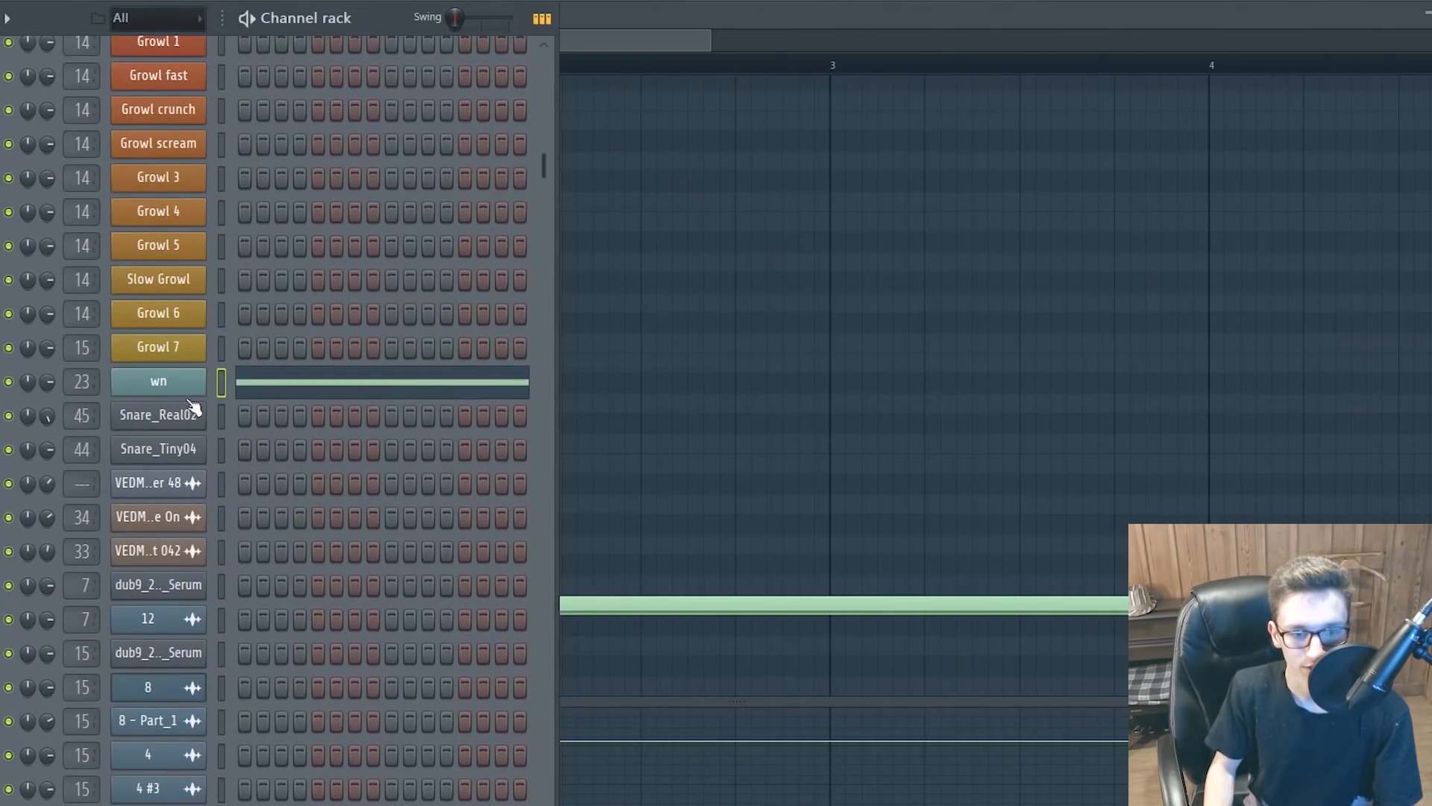
{"action": "left_click", "coordinate": [158, 381]}
{"action": "left_click_drag", "start_coordinate": [601, 59], "coordinate": [801, 147]}
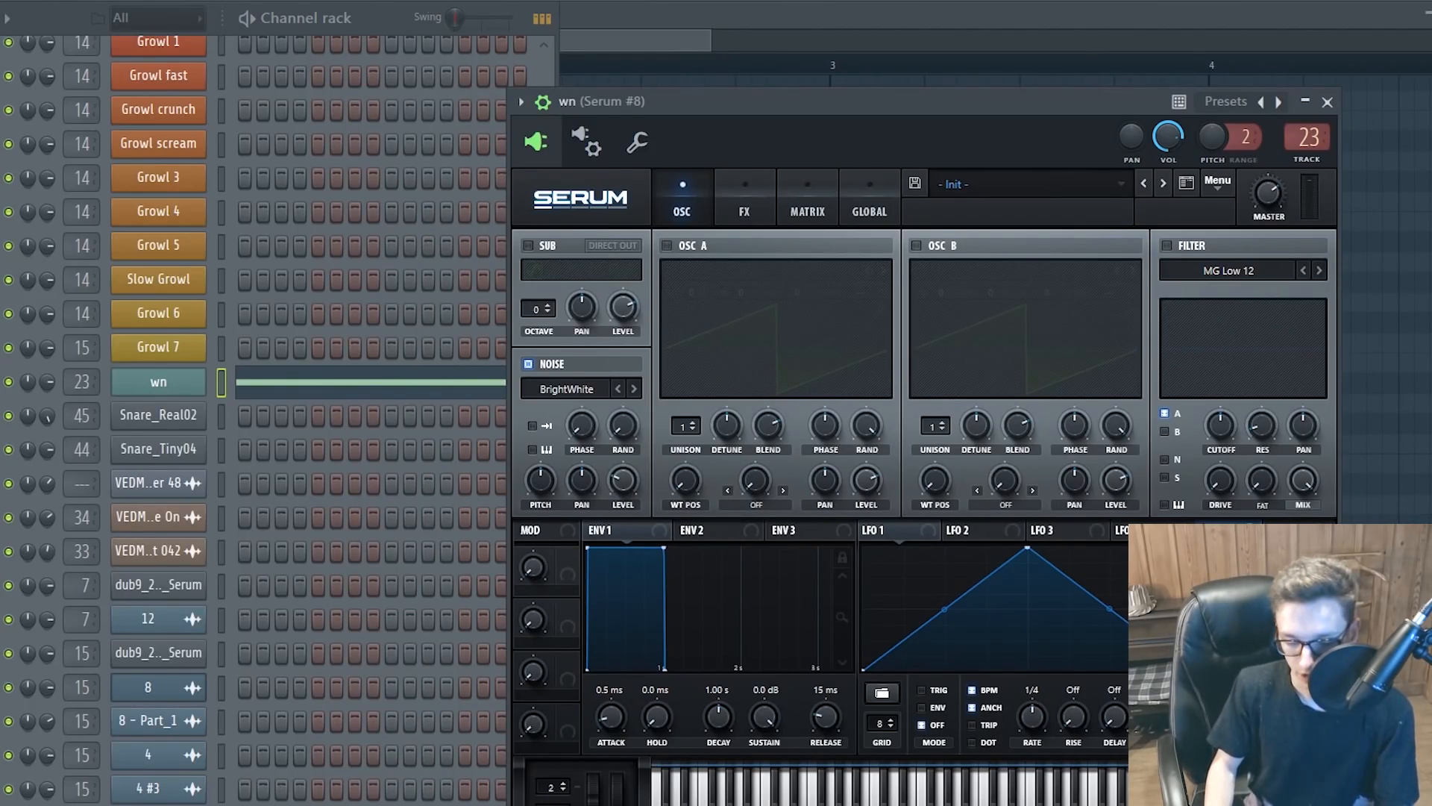
Open the Fruity Balance effect for Serum #8, watch it while playing from bar 53, and close it
{"action": "left_click", "coordinate": [1298, 672]}
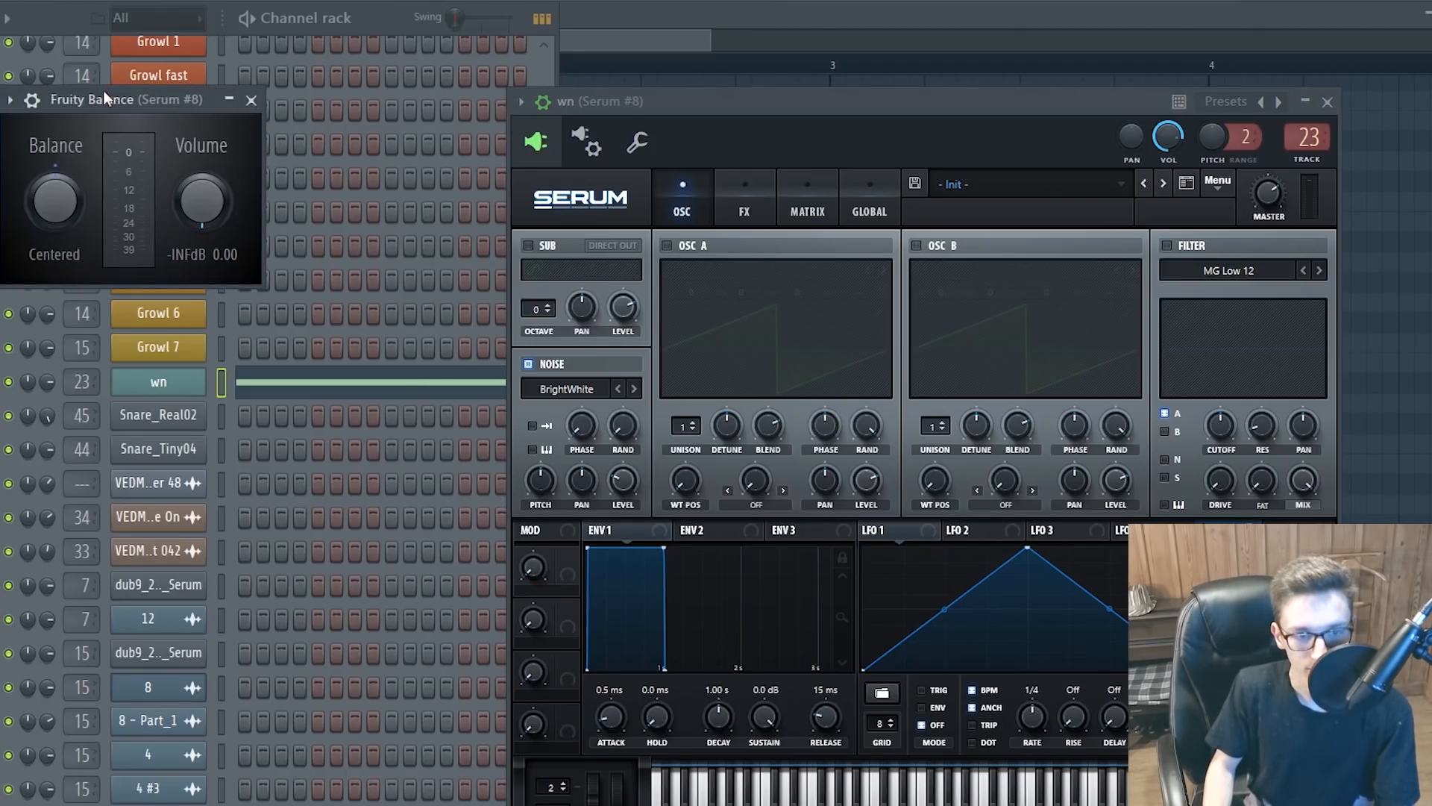
{"action": "left_click_drag", "start_coordinate": [105, 98], "coordinate": [153, 99]}
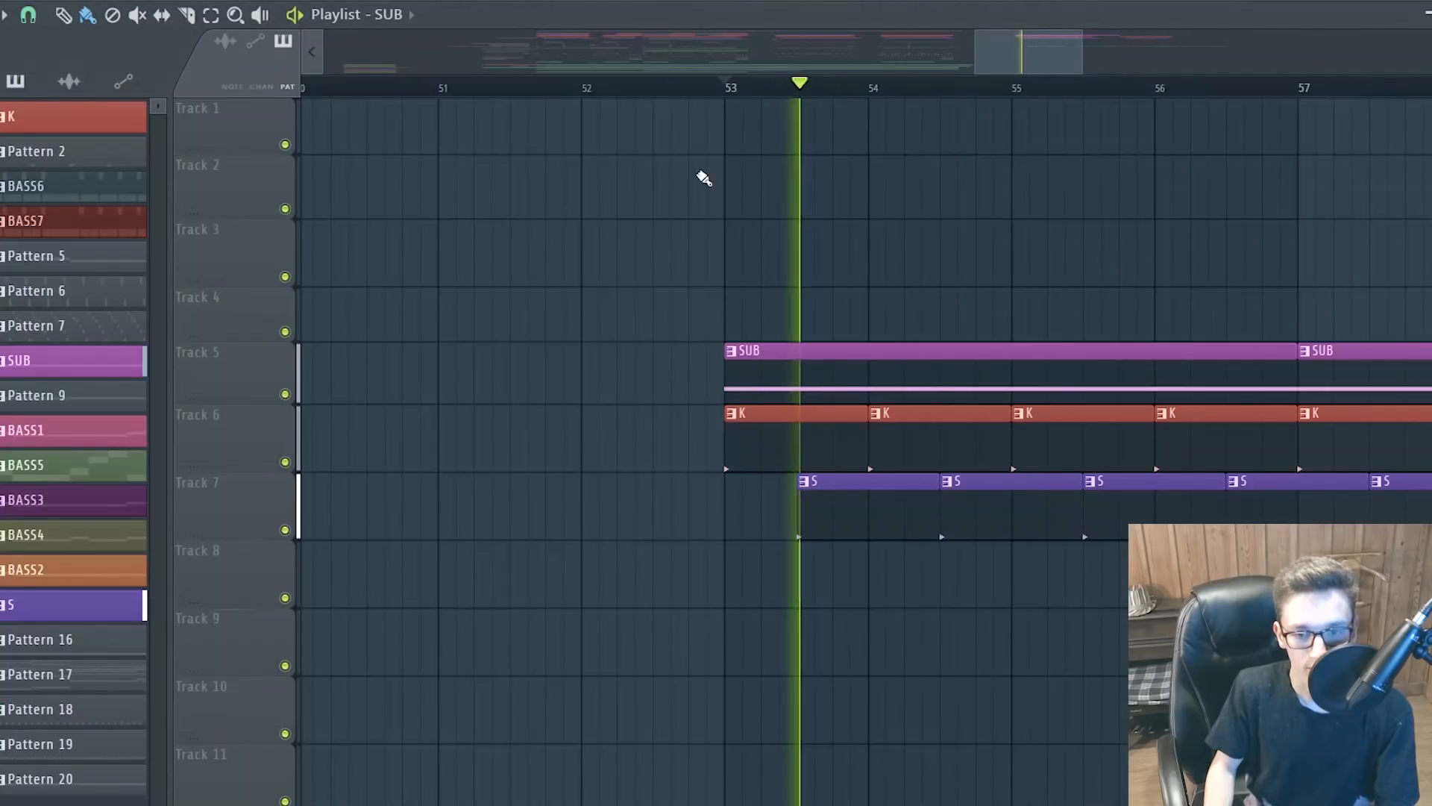
{"action": "scroll", "coordinate": [703, 179], "scroll_direction": "up", "scroll_amount": 2}
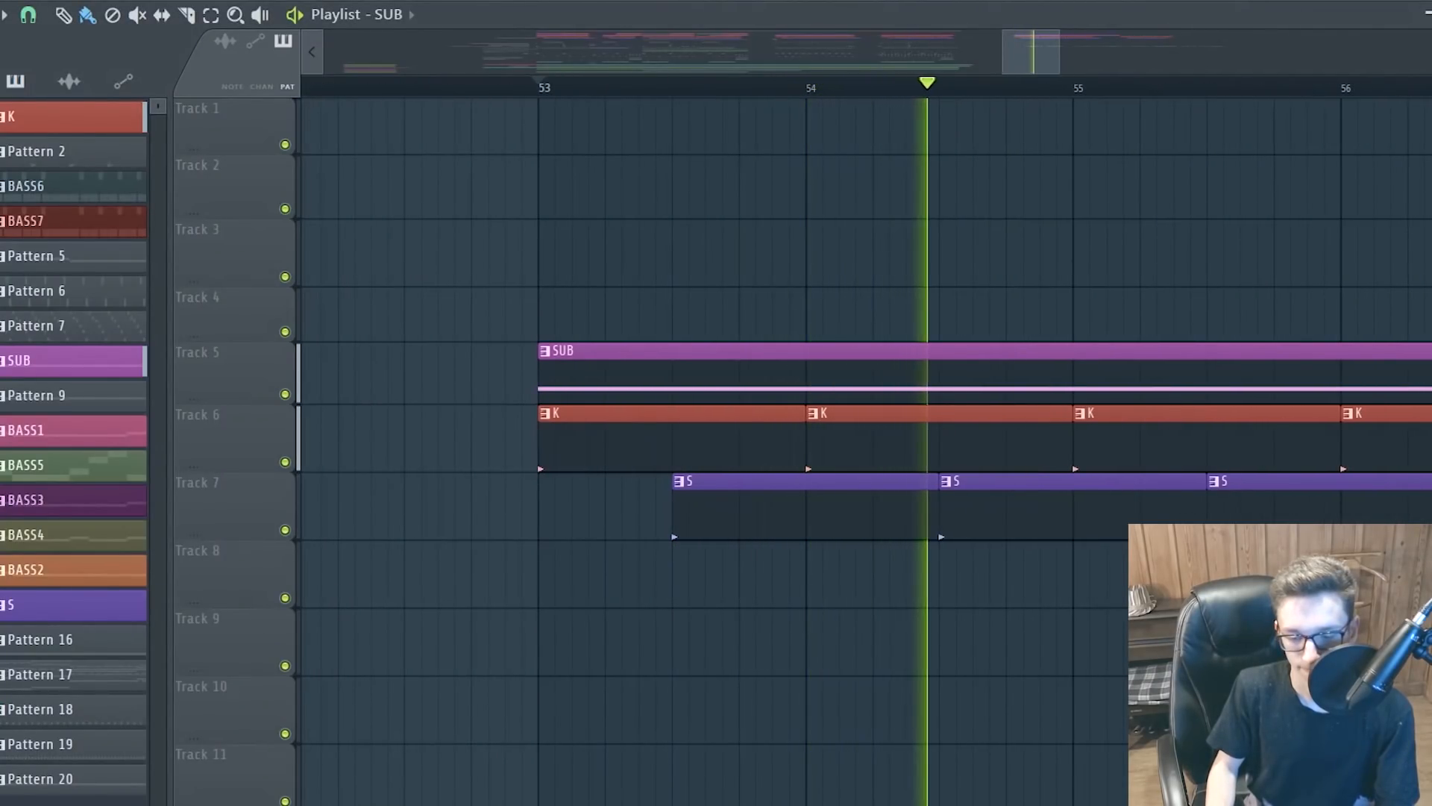
{"action": "left_click_drag", "start_coordinate": [170, 101], "coordinate": [394, 191]}
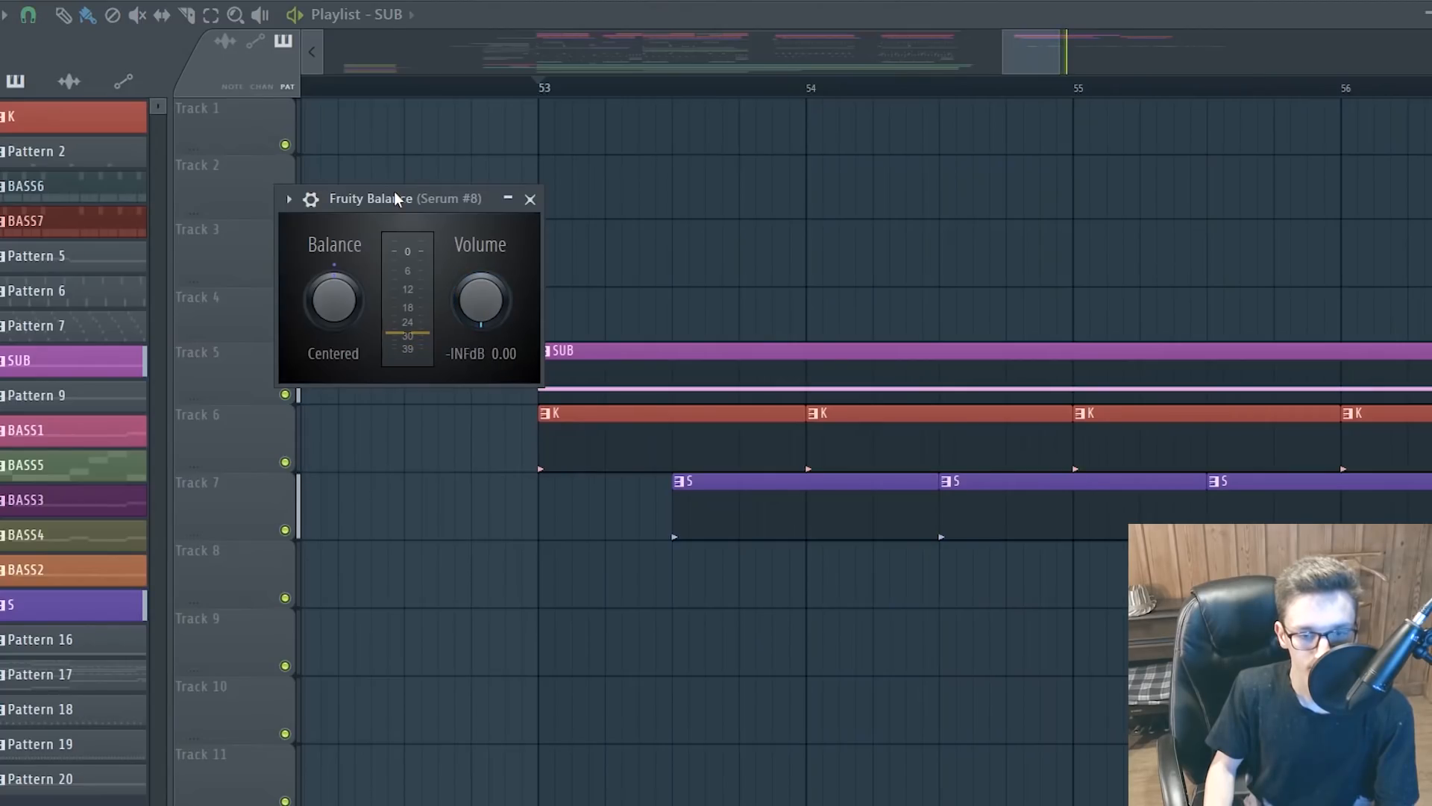
{"action": "key", "text": "space"}
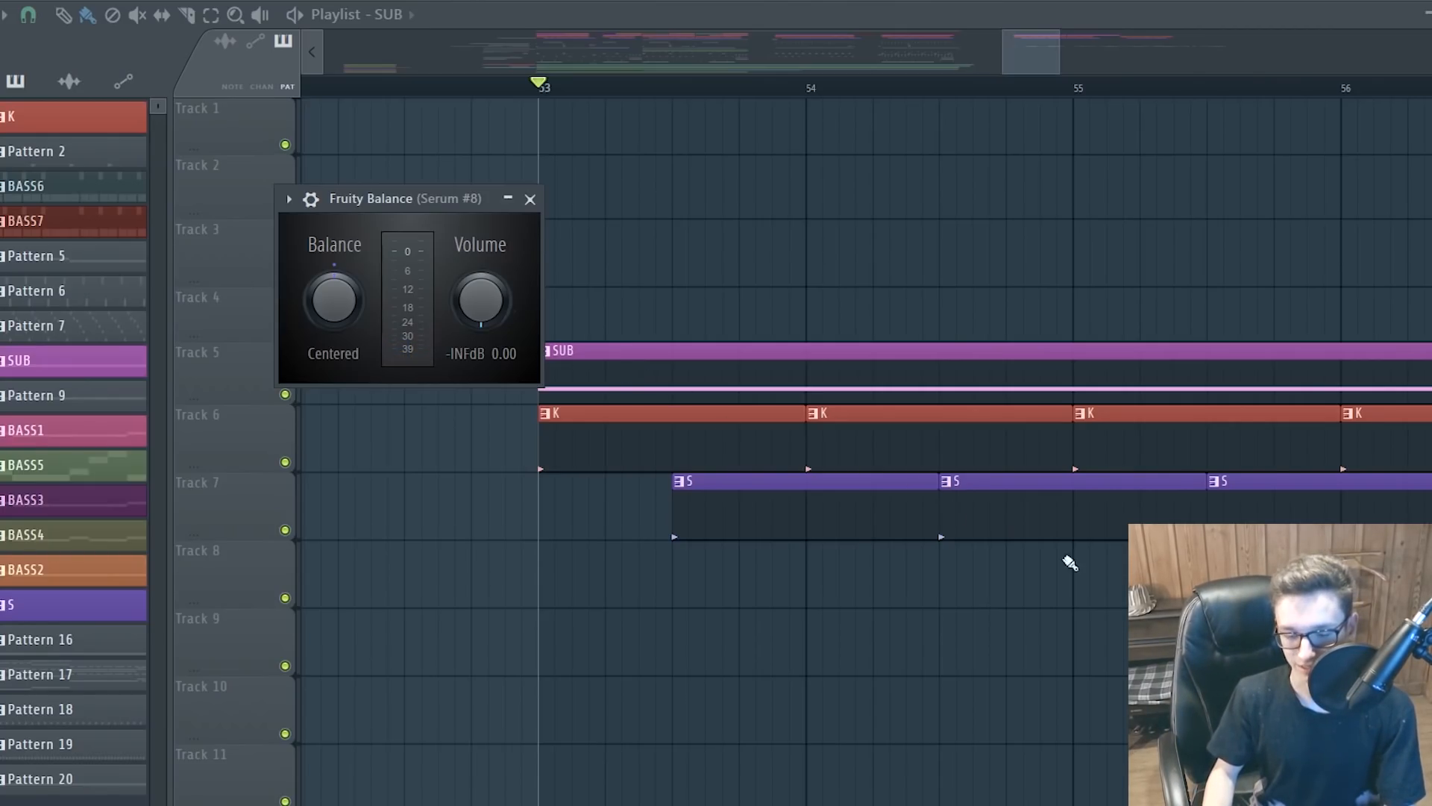
{"action": "key", "text": "Escape"}
Mute the SUB on Track 5 and play the section from bar 53 without it
{"action": "scroll", "coordinate": [513, 426], "scroll_direction": "down", "scroll_amount": 3}
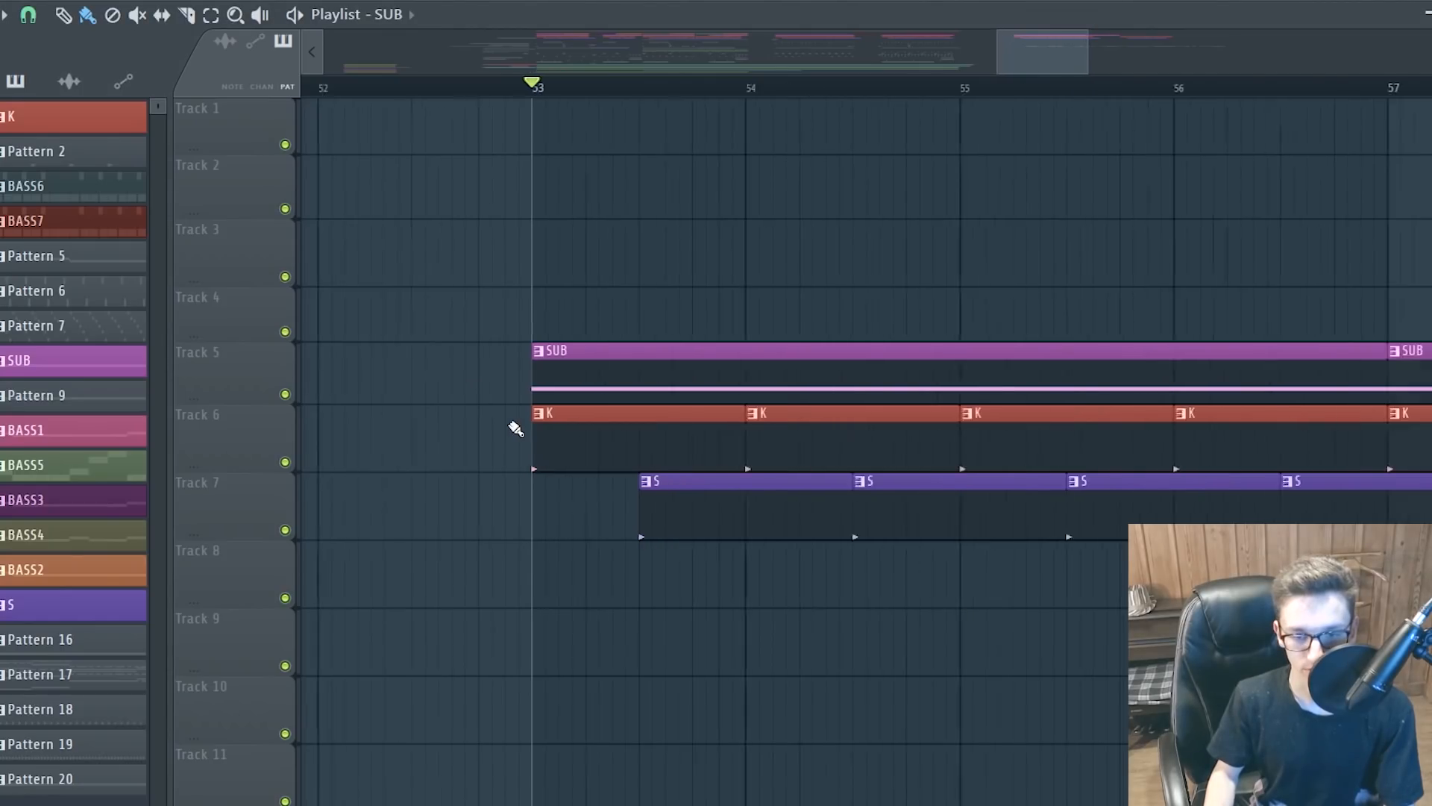
{"action": "left_click", "coordinate": [285, 394]}
{"action": "key", "text": "space"}
{"action": "scroll", "coordinate": [734, 346], "scroll_direction": "up", "scroll_amount": 2}
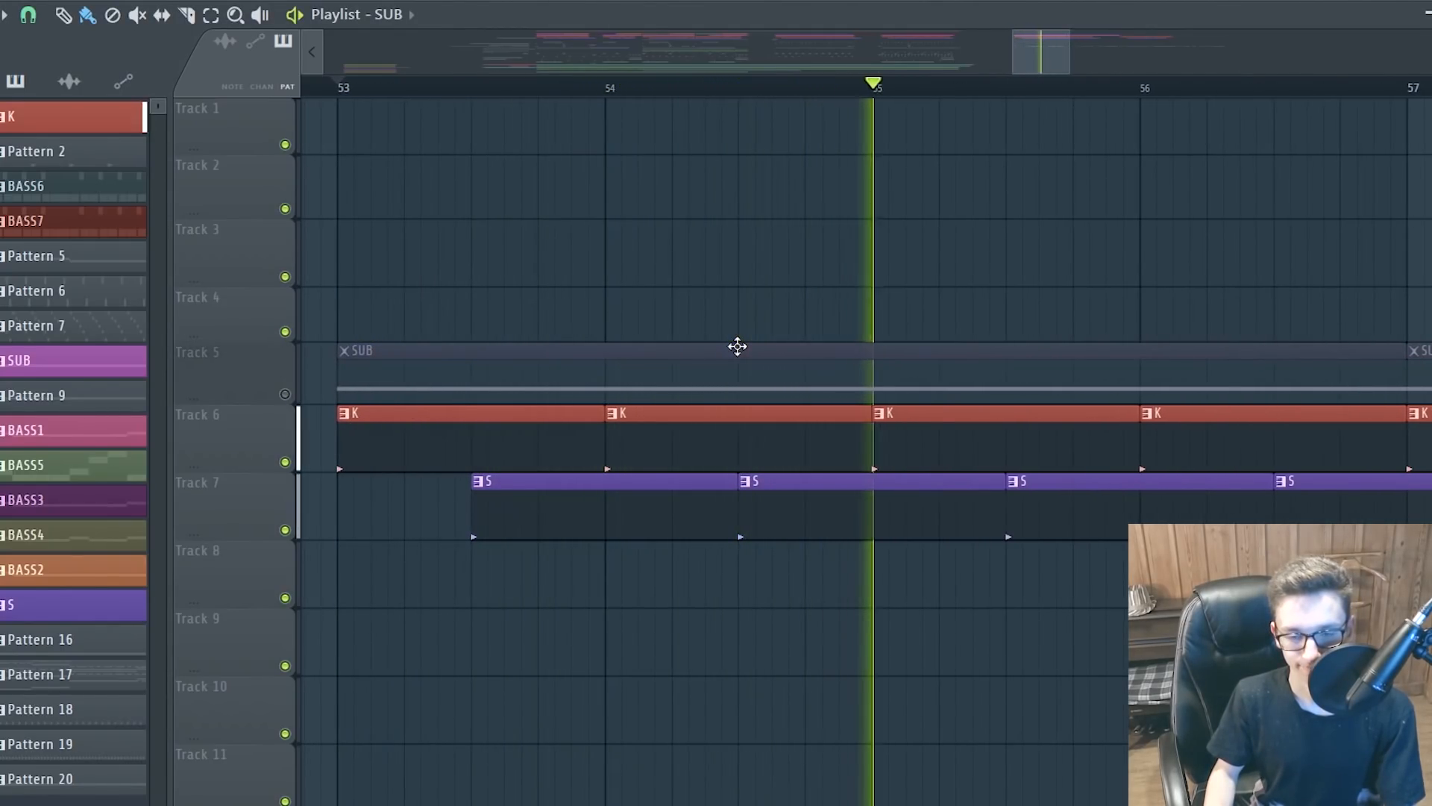
{"action": "scroll", "coordinate": [737, 346], "scroll_direction": "down", "scroll_amount": 2}
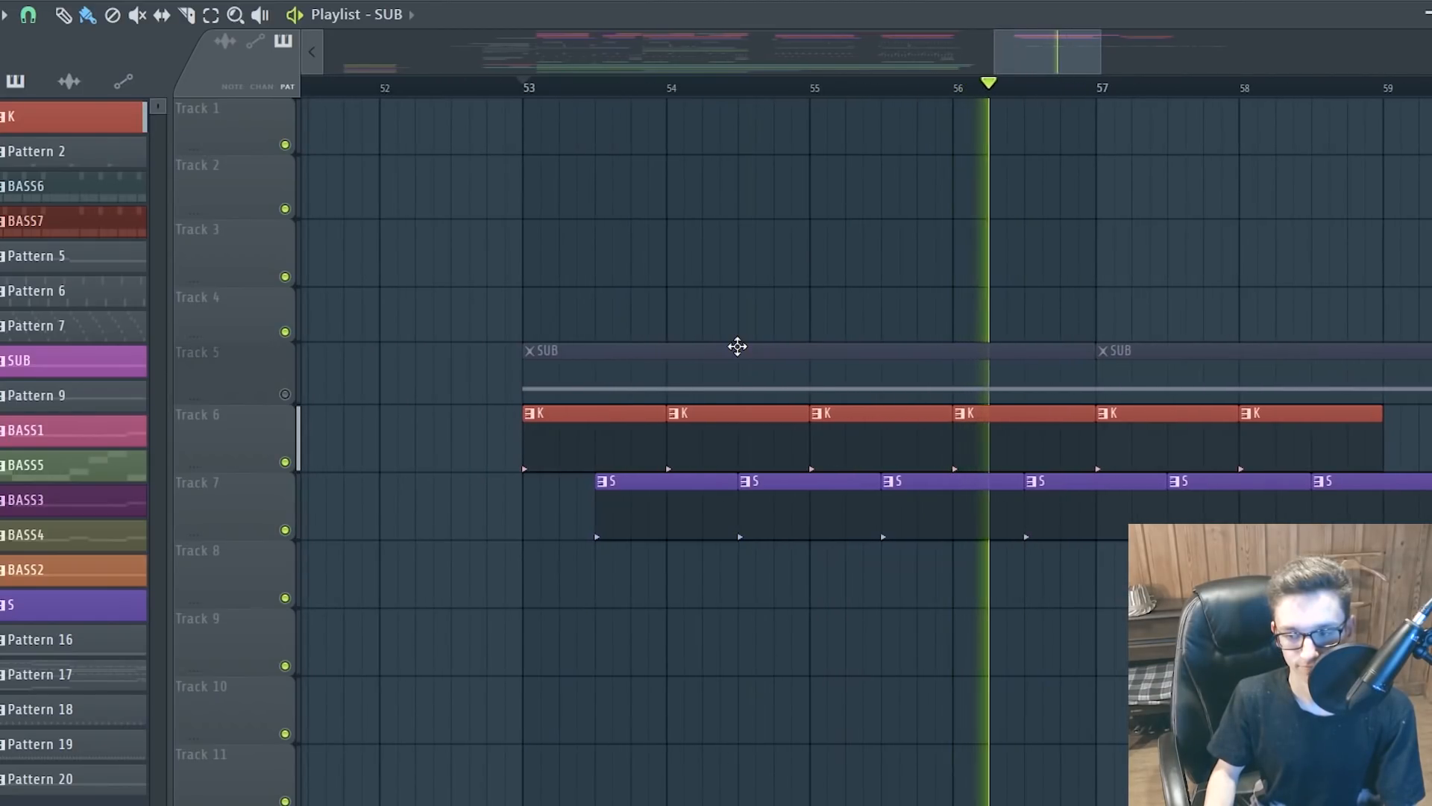
{"action": "key", "text": "space"}
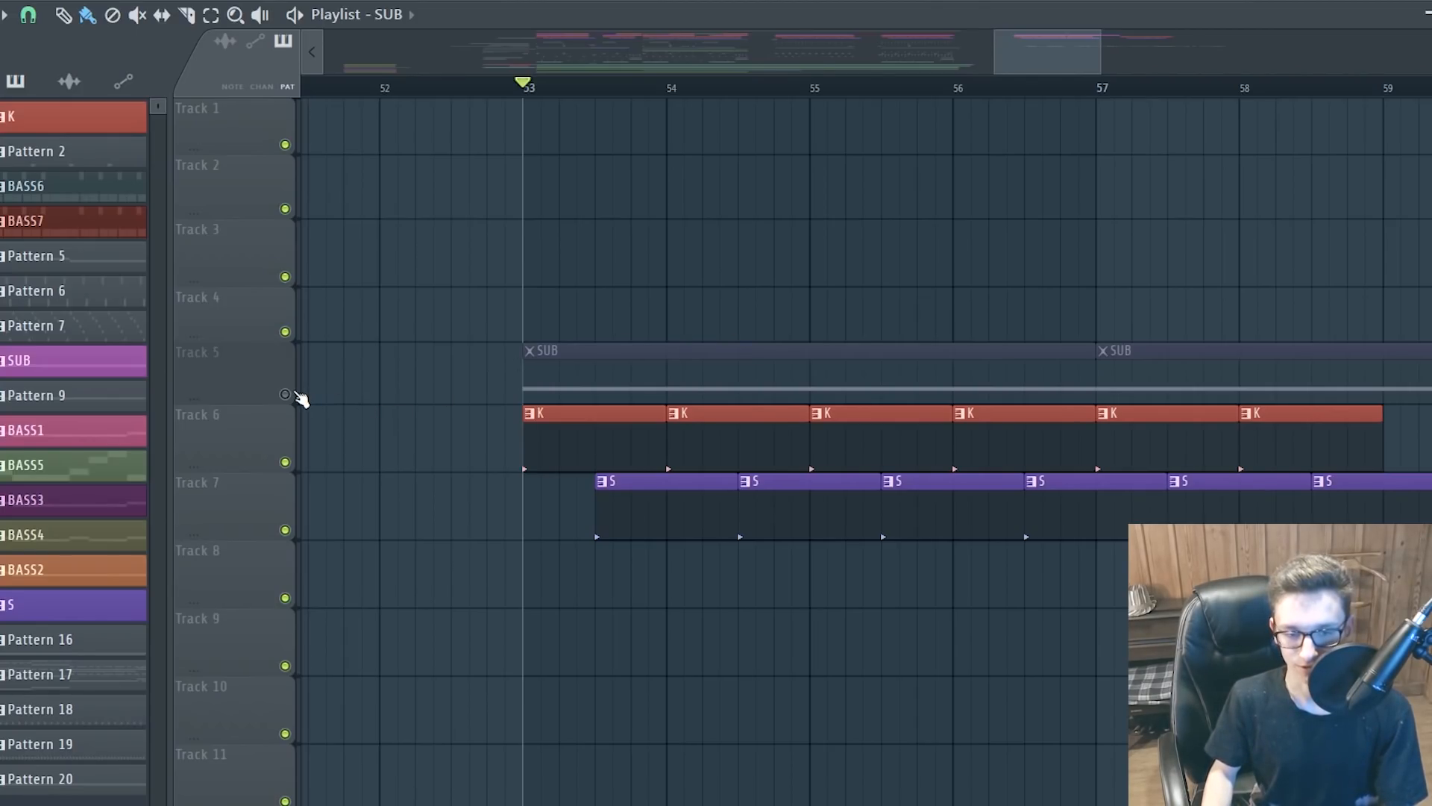
Unmute the SUB on Track 5 and play from bar 53 again for comparison
{"action": "left_click", "coordinate": [287, 394]}
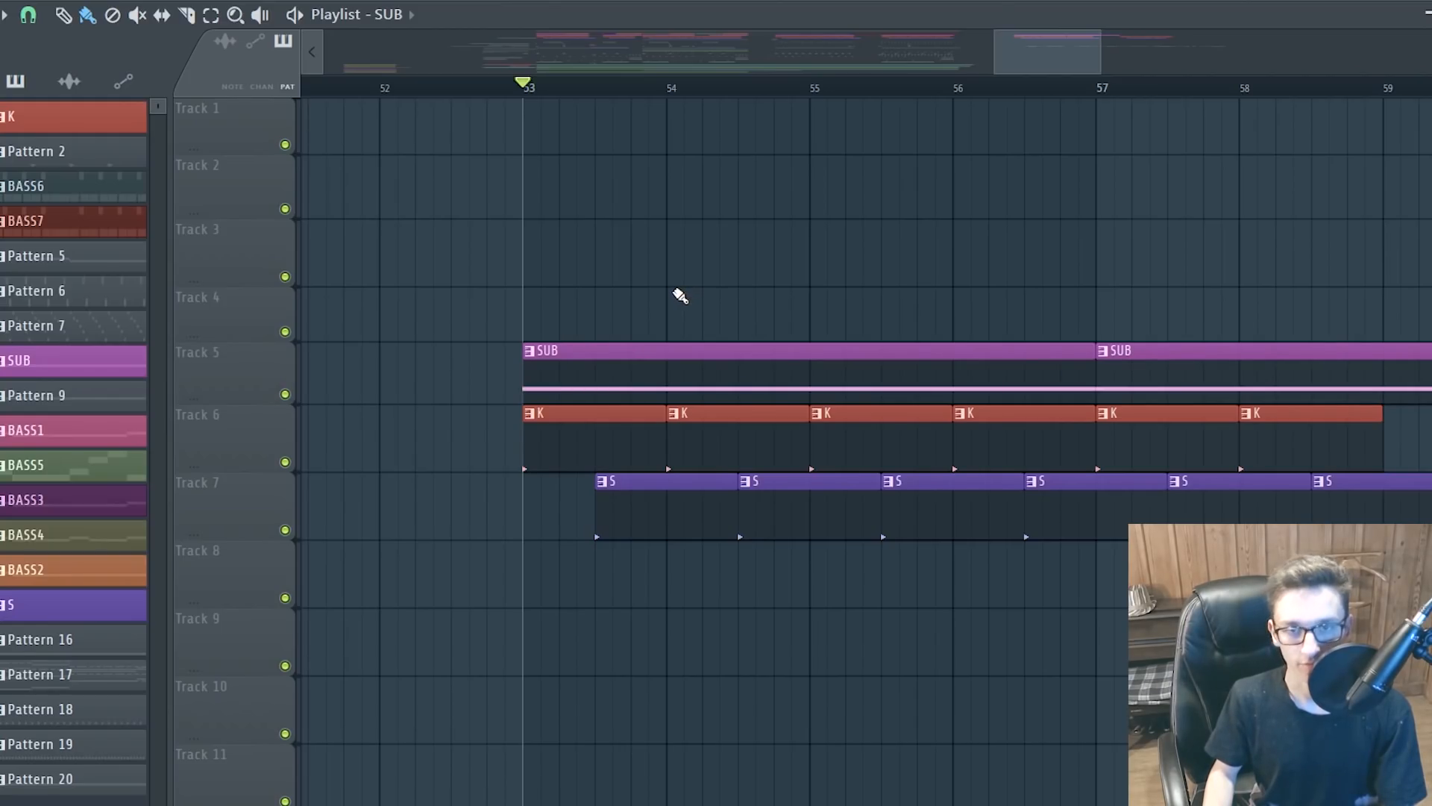
{"action": "key", "text": "space"}
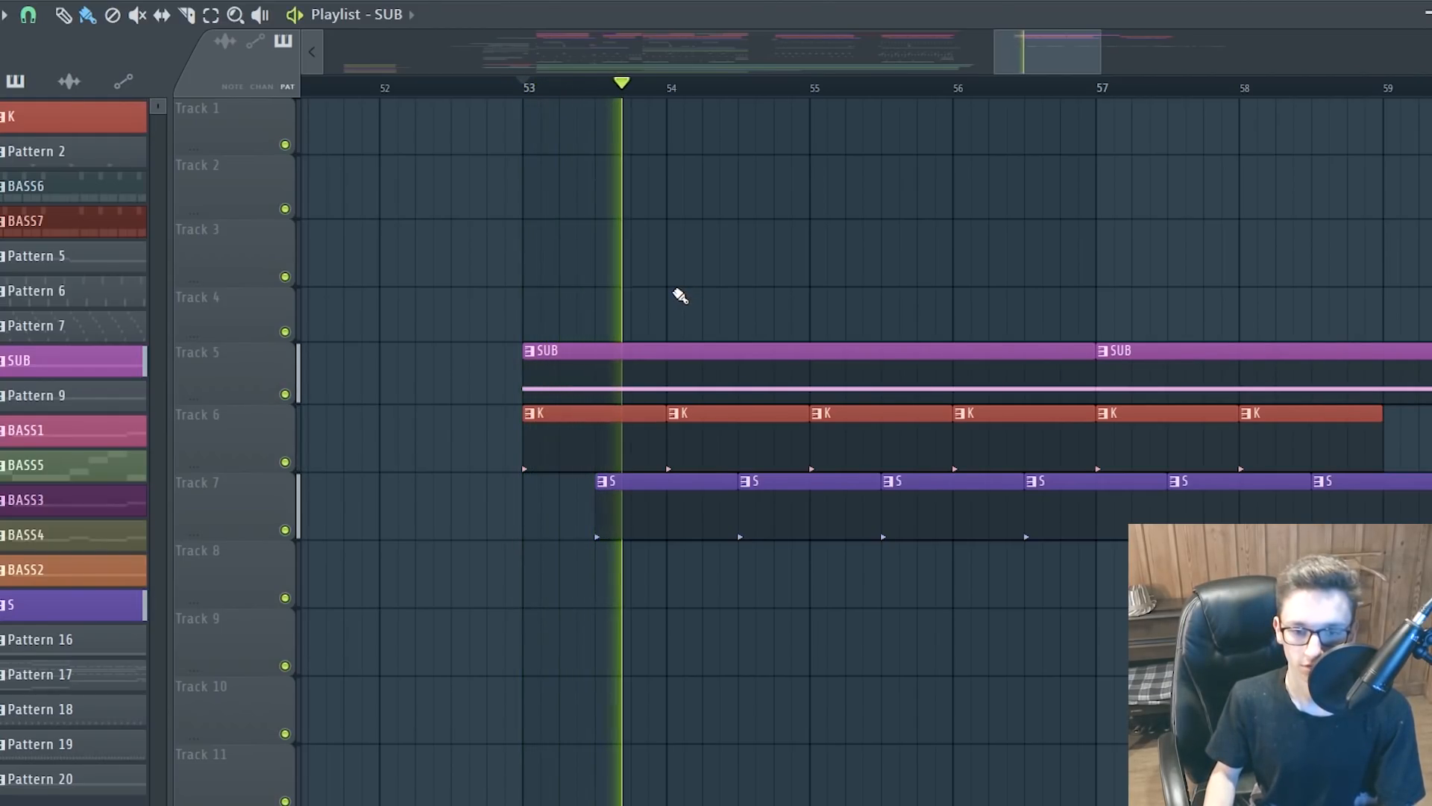
{"action": "key", "text": "space"}
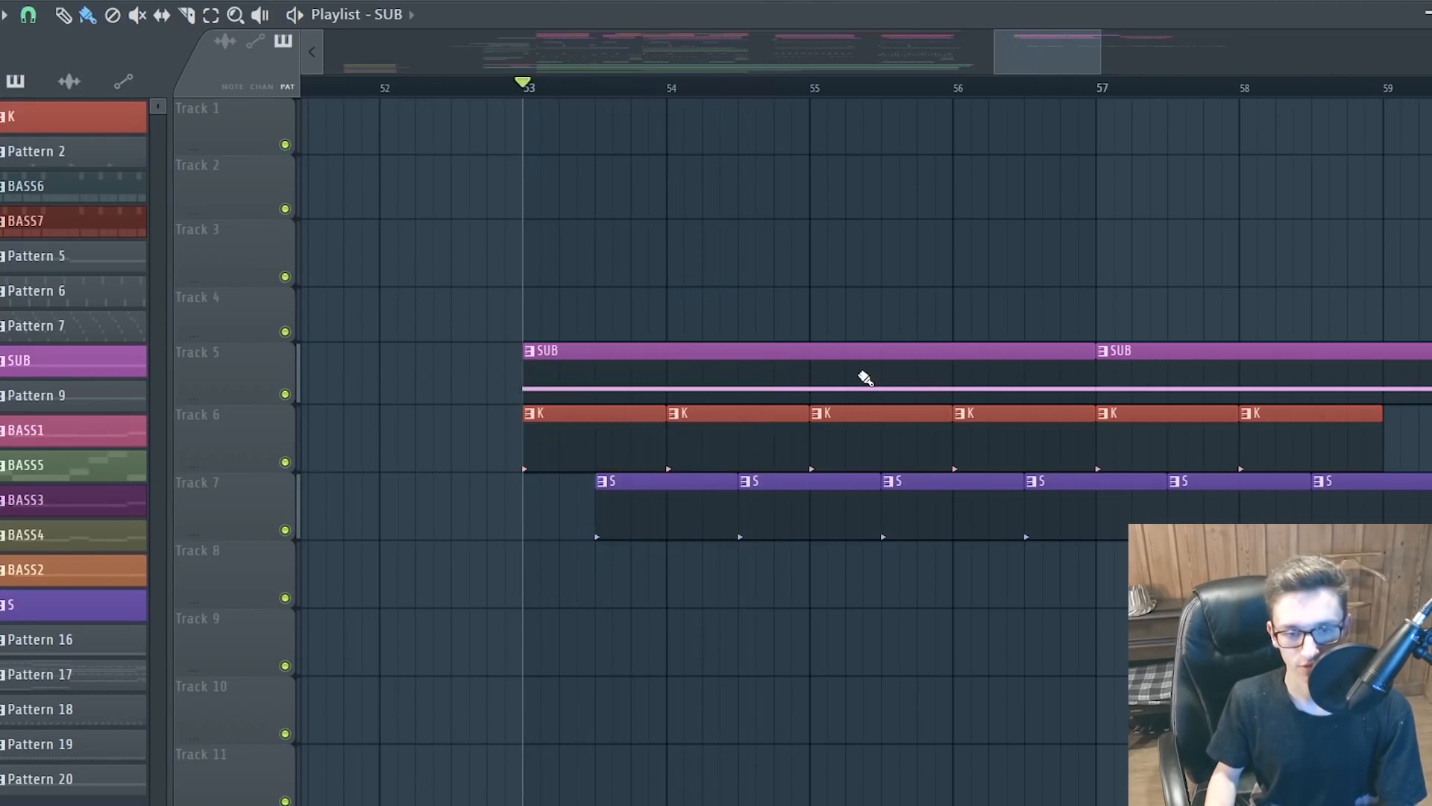
Open the Fruity parametric EQ 2 for Serum #8 to inspect its curve, and close it
{"action": "scroll", "coordinate": [807, 363], "scroll_direction": "down", "scroll_amount": 3}
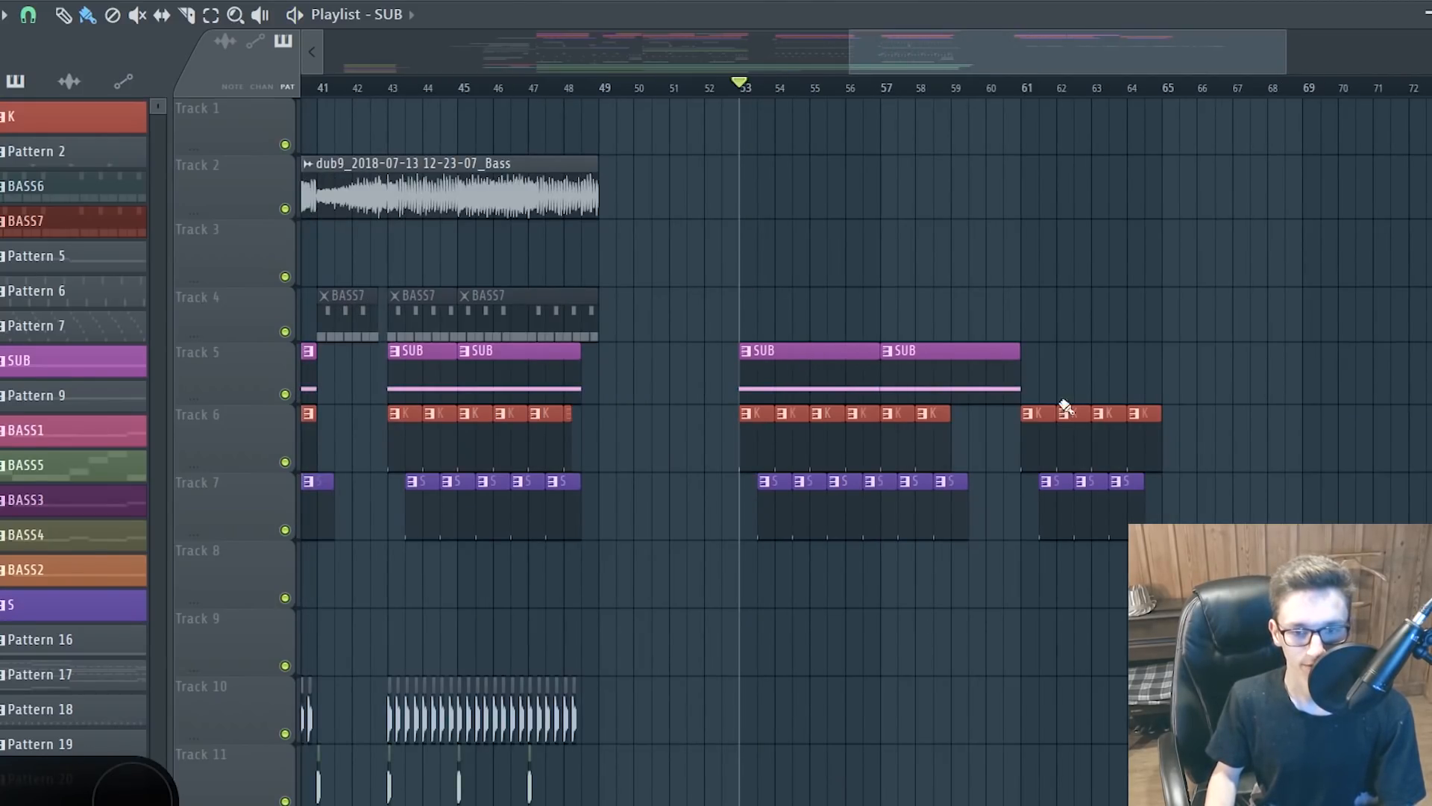
{"action": "scroll", "coordinate": [1062, 406], "scroll_direction": "down", "scroll_amount": 3}
{"action": "scroll", "coordinate": [419, 309], "scroll_direction": "up", "scroll_amount": 3}
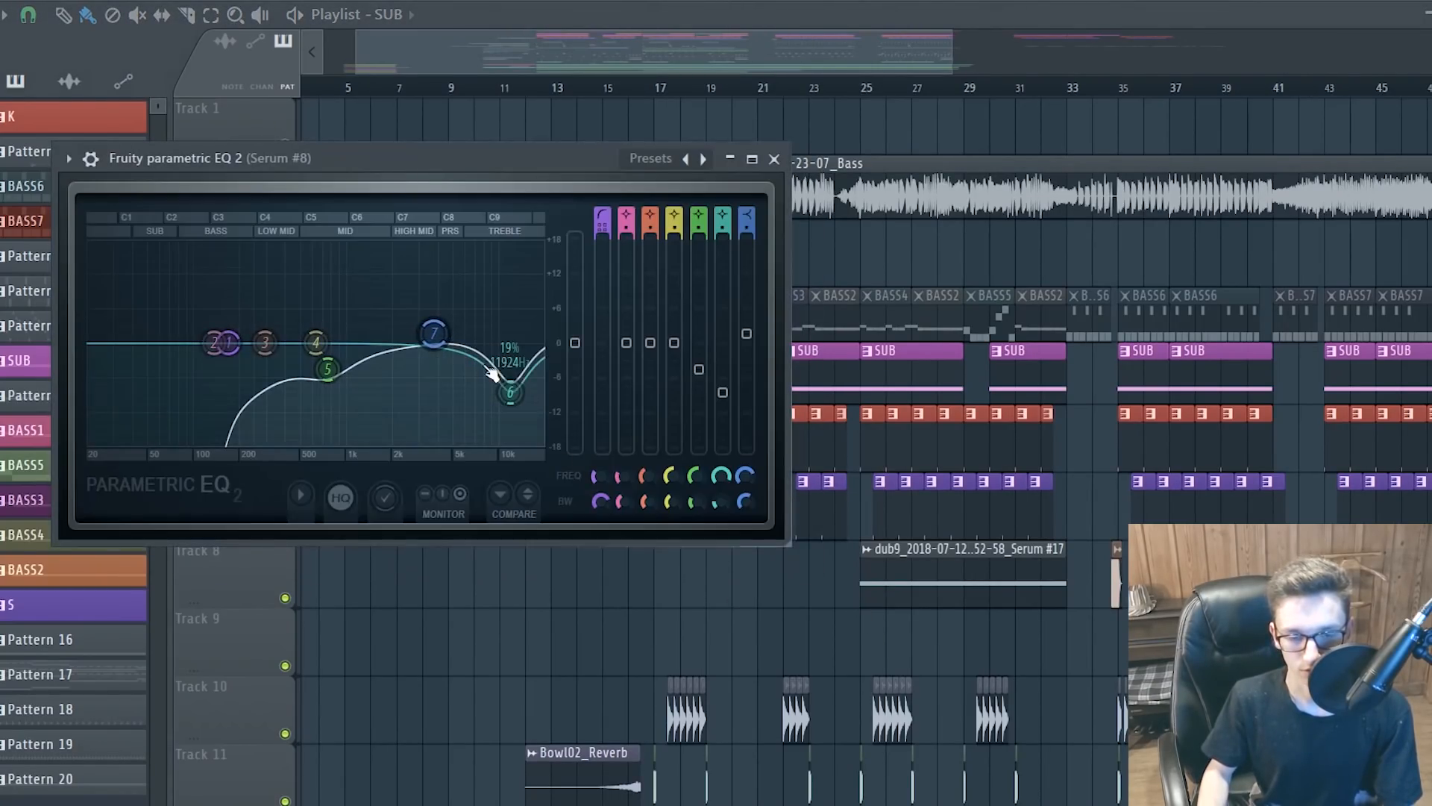
{"action": "key", "text": "Escape"}
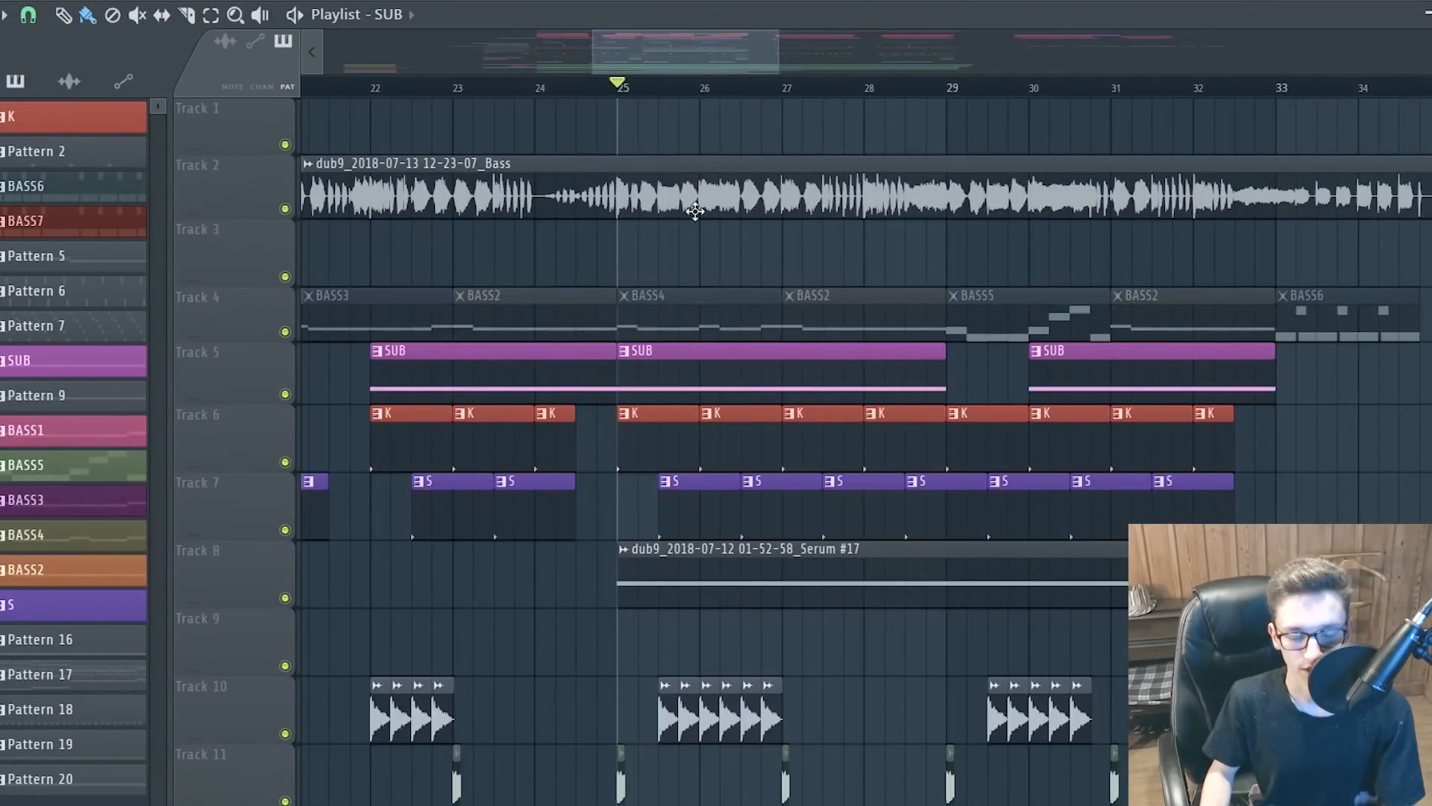
Locate the Serum #17 audio clip on Track 8 at bar 25, inspect its sample settings, and close the window
{"action": "scroll", "coordinate": [880, 585], "scroll_direction": "up", "scroll_amount": 2}
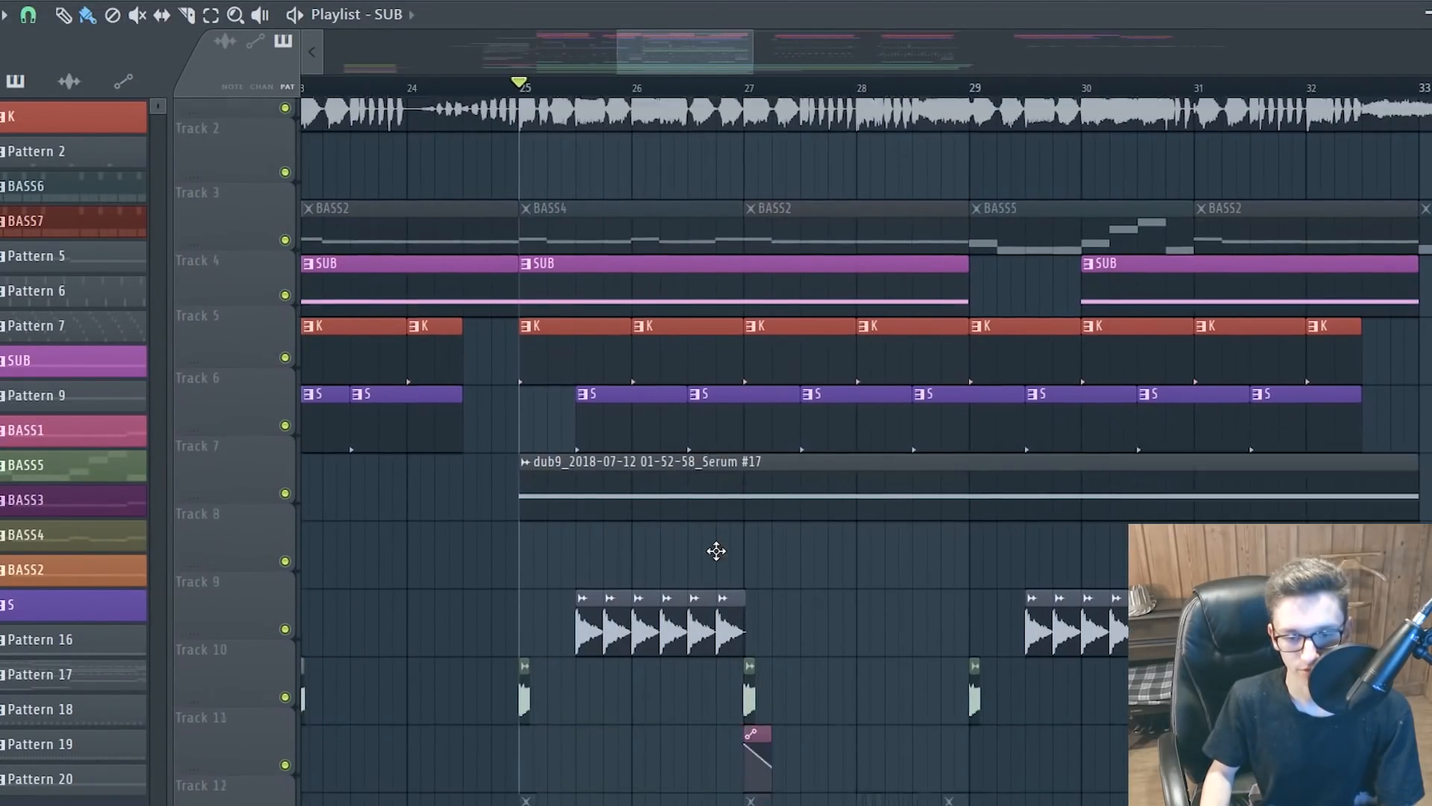
{"action": "scroll", "coordinate": [716, 552], "scroll_direction": "down", "scroll_amount": 10}
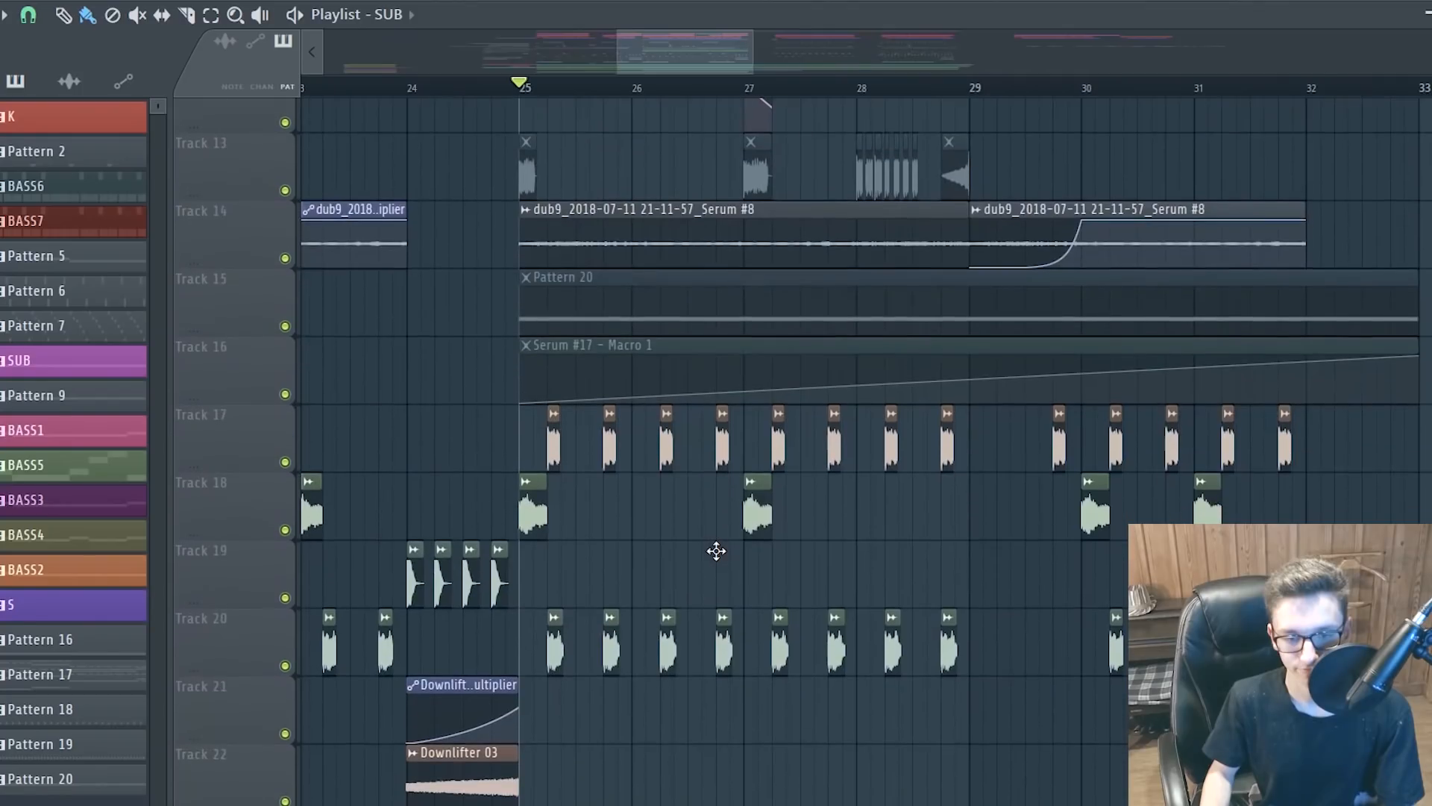
{"action": "scroll", "coordinate": [716, 550], "scroll_direction": "up", "scroll_amount": 3}
{"action": "scroll", "coordinate": [520, 508], "scroll_direction": "down", "scroll_amount": 2}
{"action": "scroll", "coordinate": [520, 508], "scroll_direction": "up", "scroll_amount": 10}
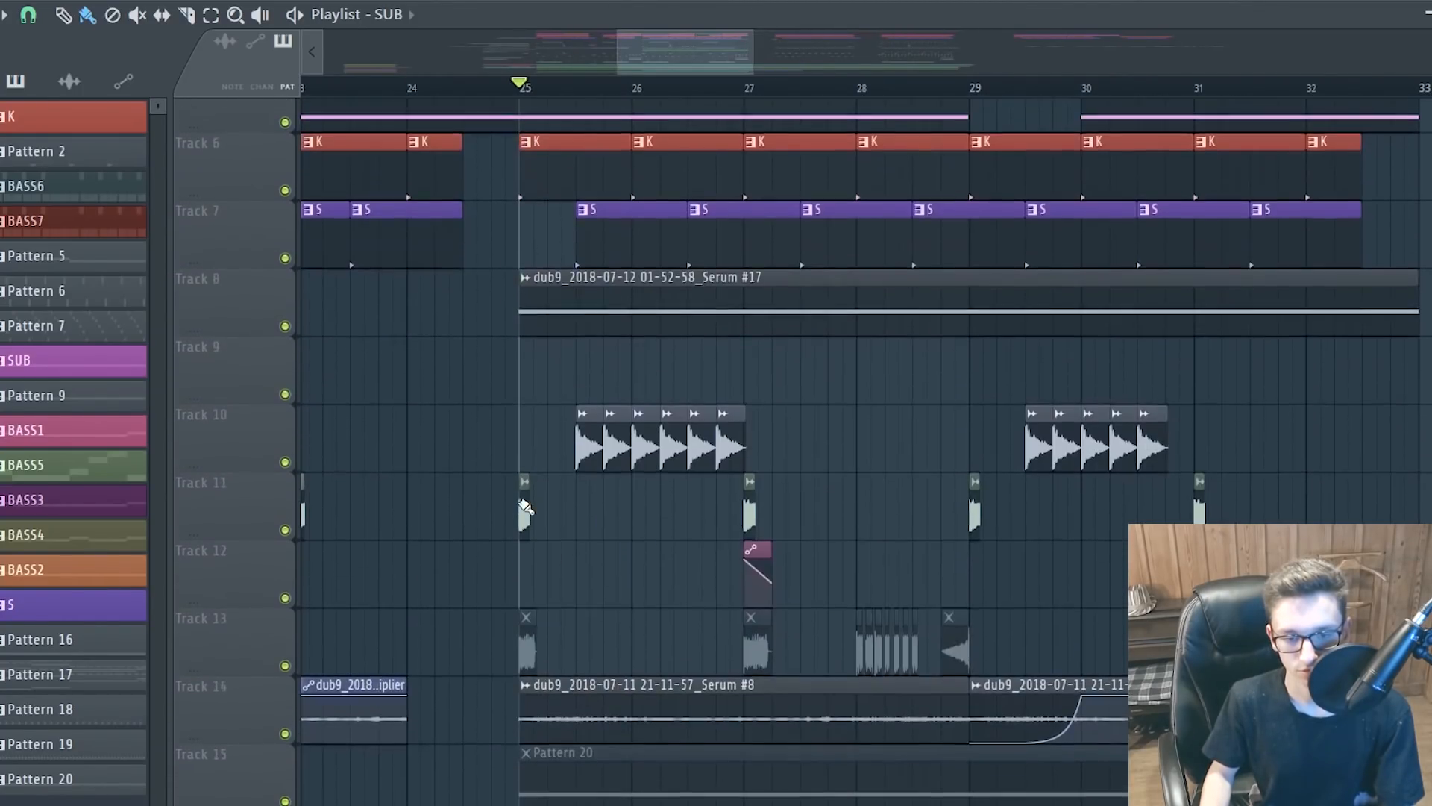
{"action": "double_click", "coordinate": [589, 590]}
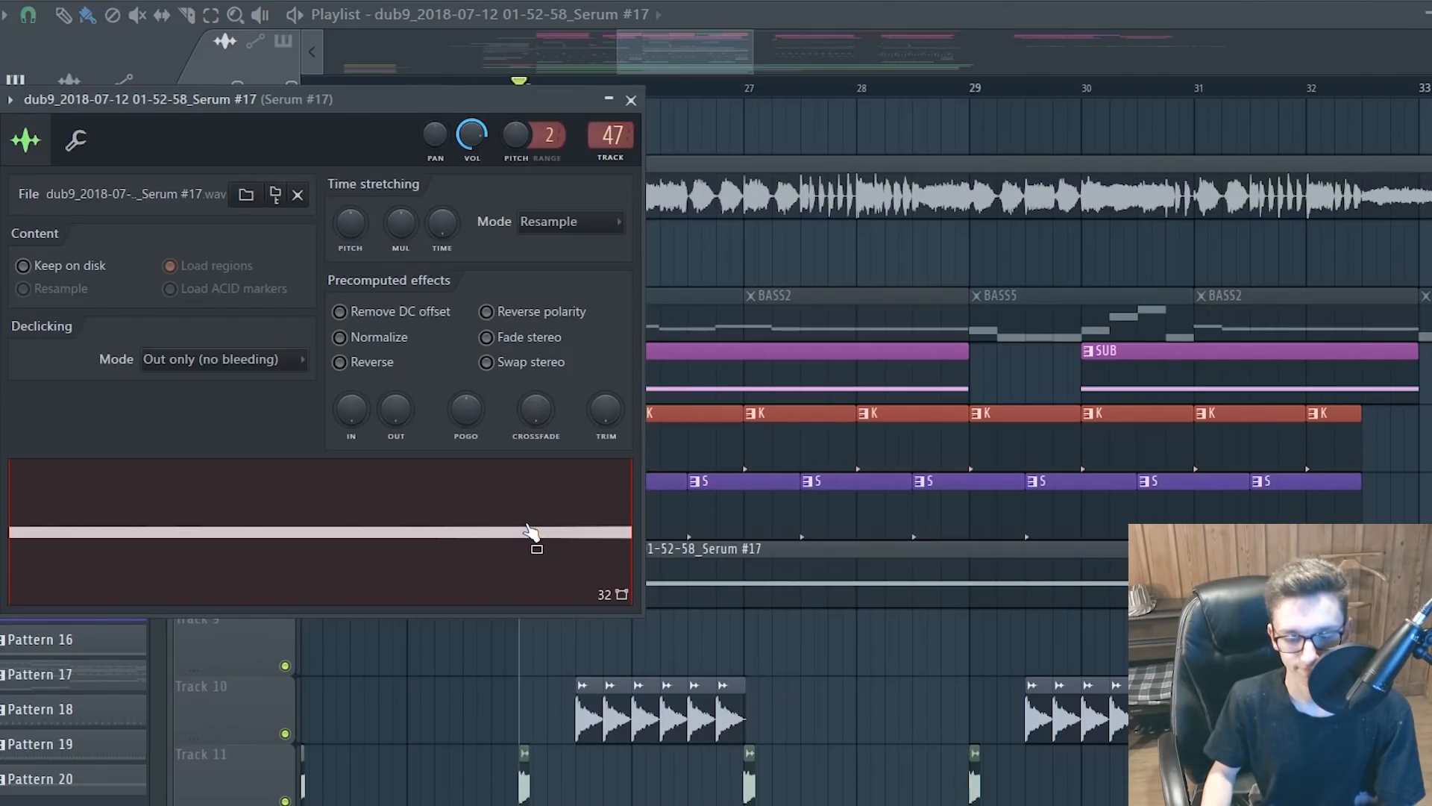
{"action": "left_click", "coordinate": [728, 56]}
Play the drop from bar 25 to hear the Serum #17 layer together with the bass and drums
{"action": "key", "text": "space"}
{"action": "scroll", "coordinate": [255, 392], "scroll_direction": "down", "scroll_amount": 2}
{"action": "scroll", "coordinate": [254, 397], "scroll_direction": "down", "scroll_amount": 2}
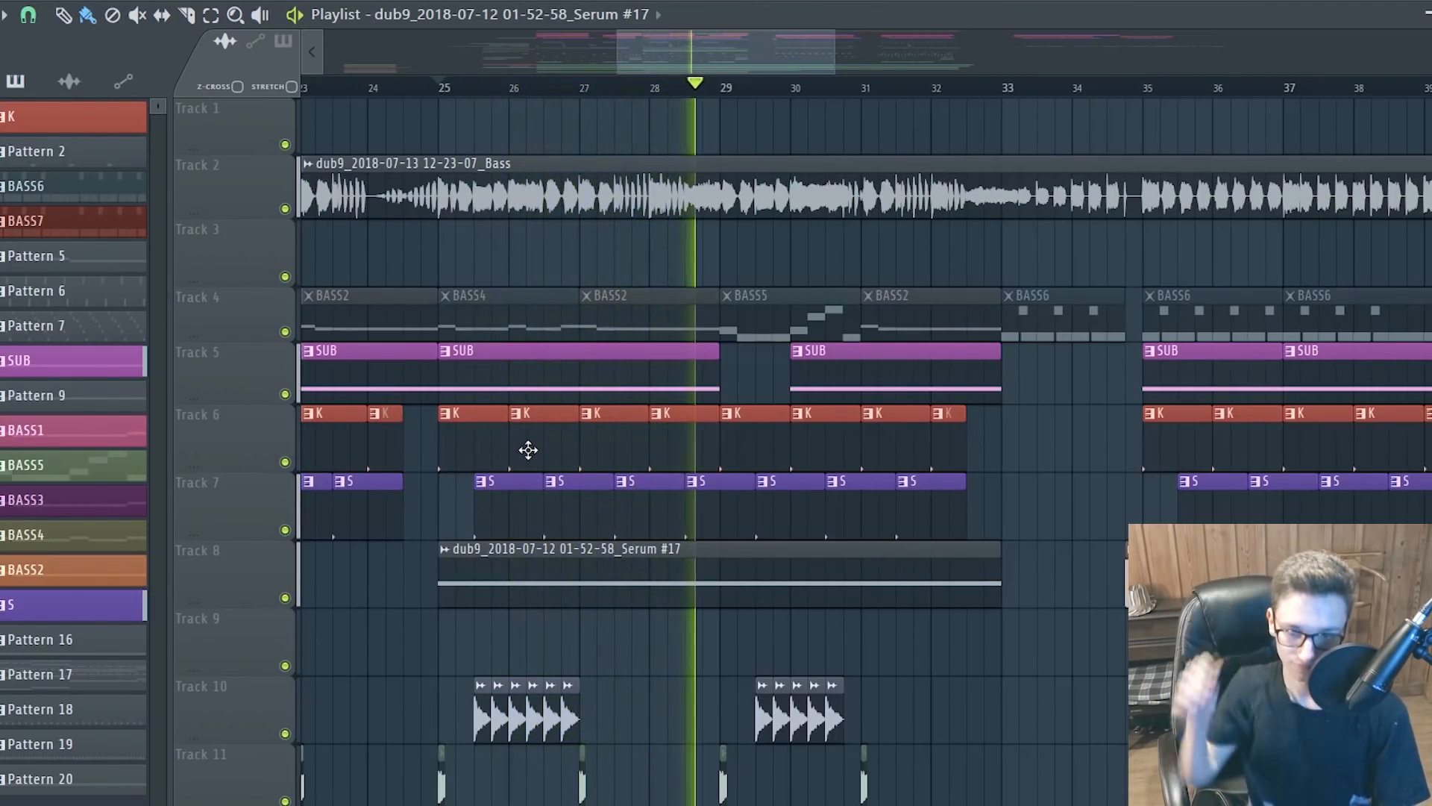
{"action": "scroll", "coordinate": [942, 532], "scroll_direction": "down", "scroll_amount": 3}
{"action": "key", "text": "space"}
Look over the arrangement of the bass, SUB, kick, snare and effect clips from bar 17 onward
{"action": "scroll", "coordinate": [947, 532], "scroll_direction": "up", "scroll_amount": 4}
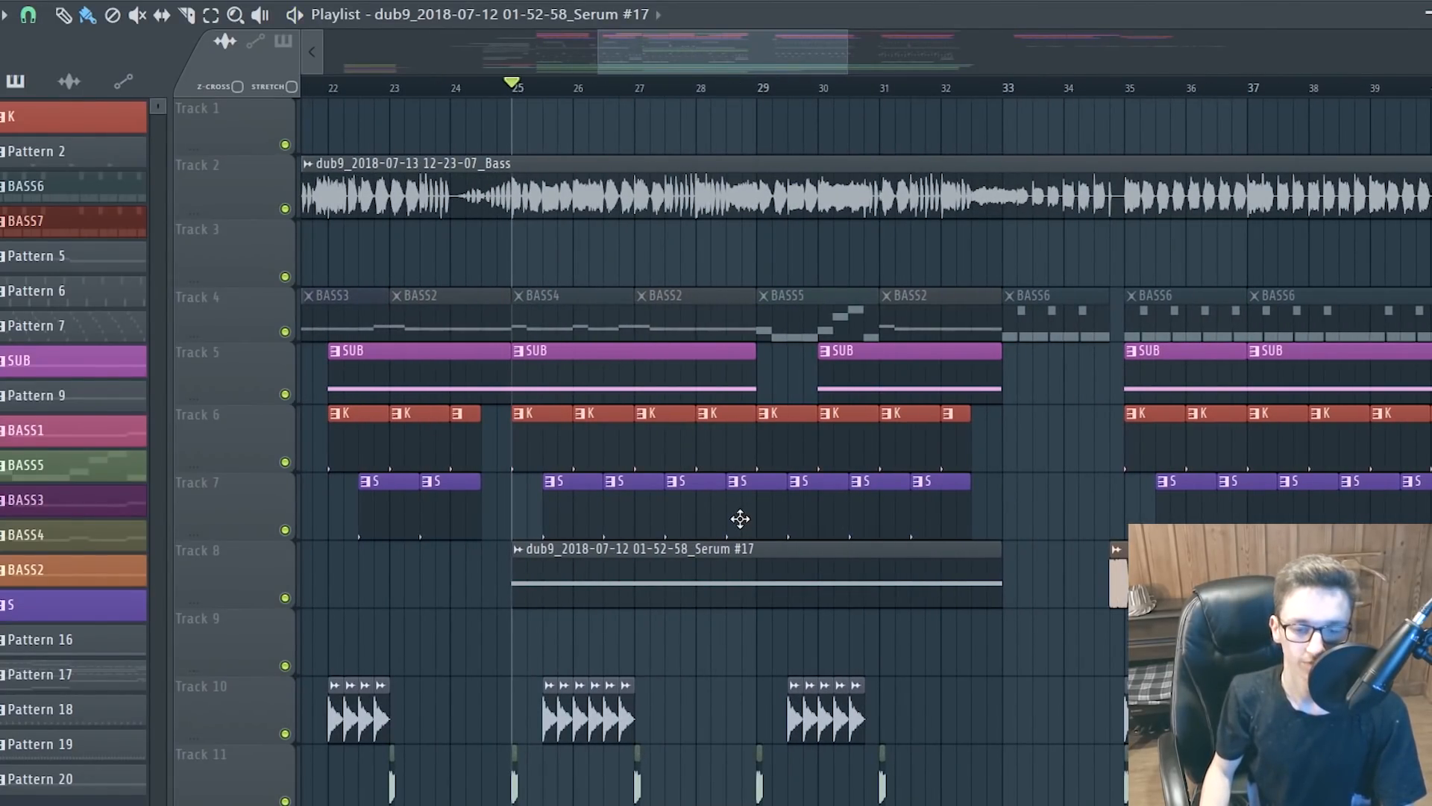
{"action": "scroll", "coordinate": [889, 502], "scroll_direction": "down", "scroll_amount": 3}
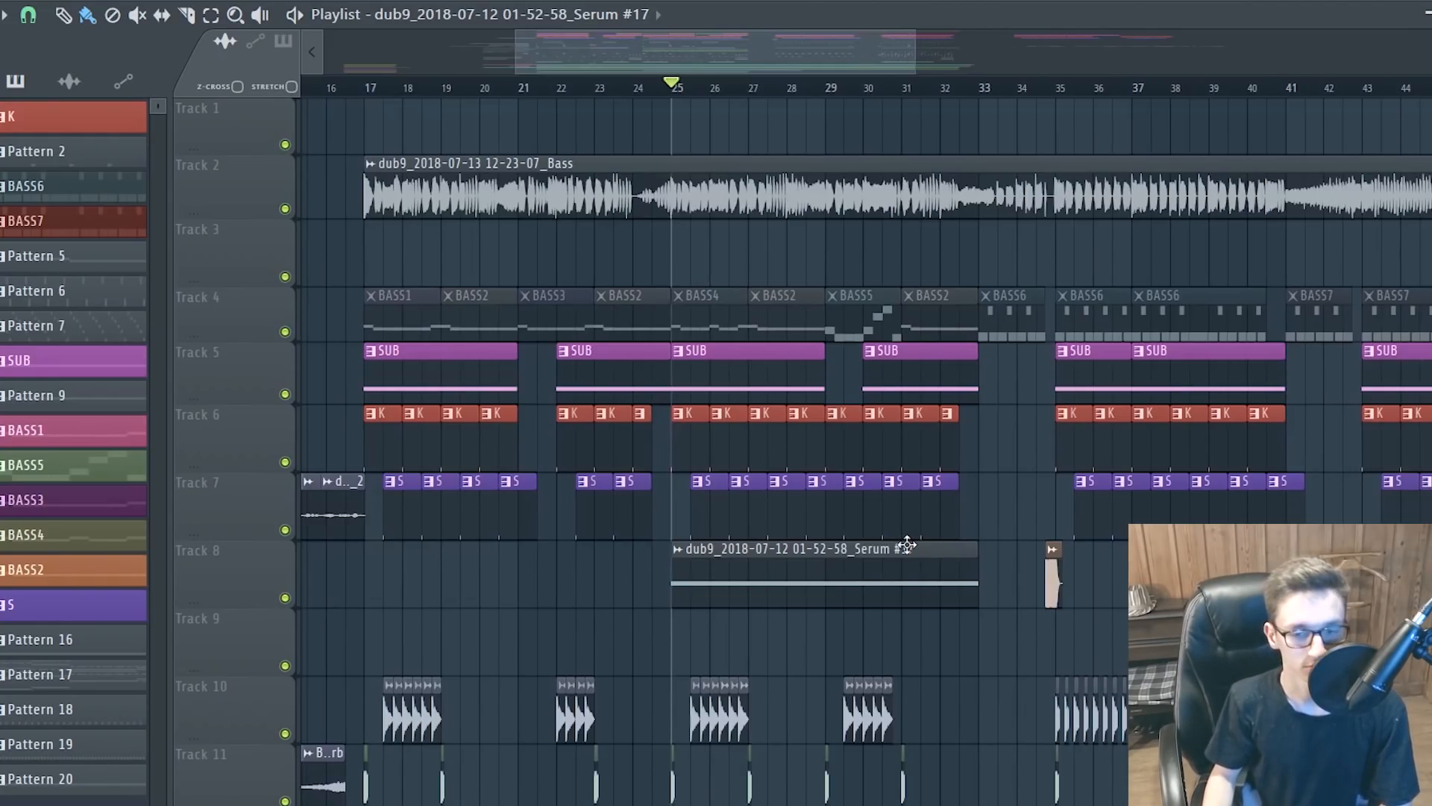
{"action": "scroll", "coordinate": [906, 545], "scroll_direction": "down", "scroll_amount": 3}
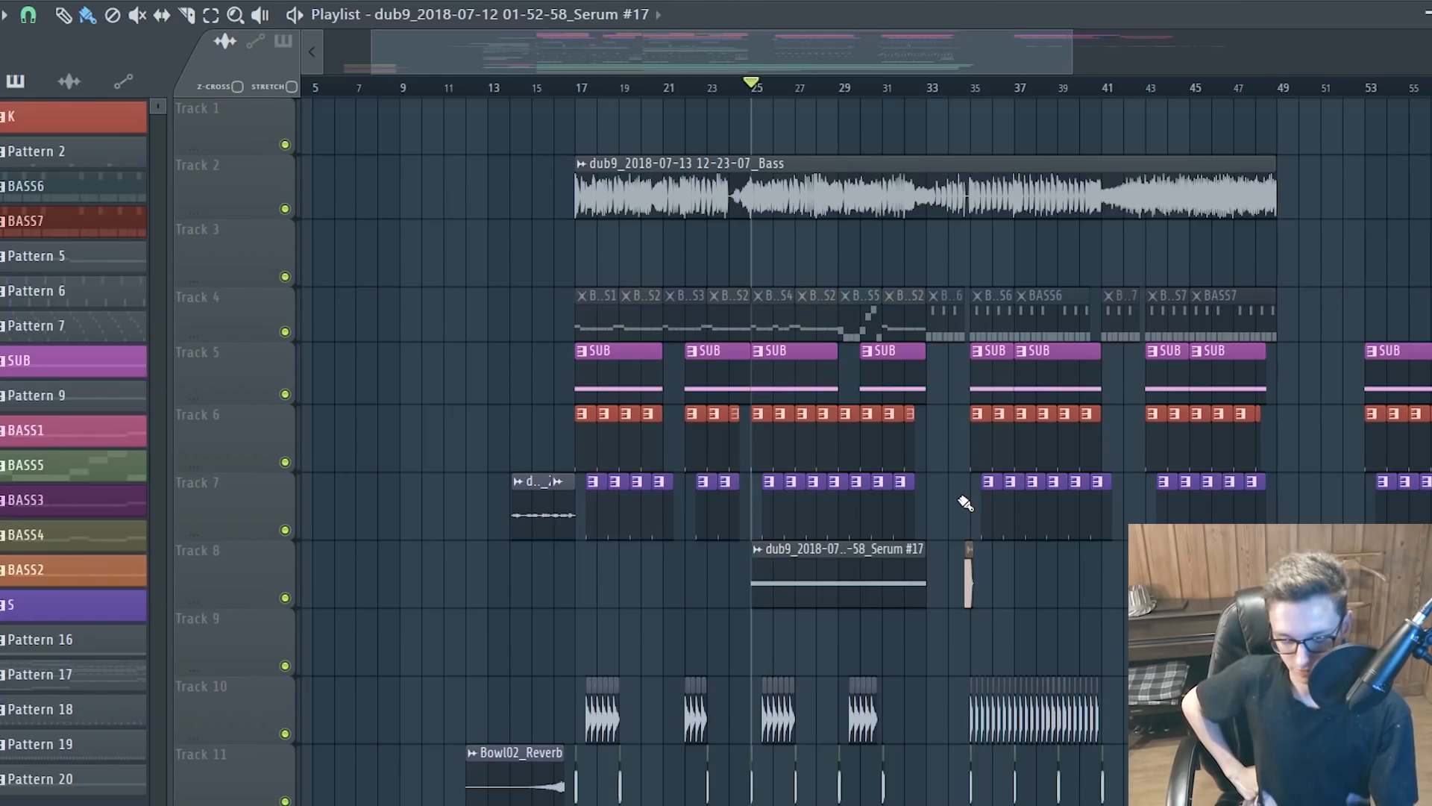
{"action": "scroll", "coordinate": [820, 373], "scroll_direction": "up", "scroll_amount": 5}
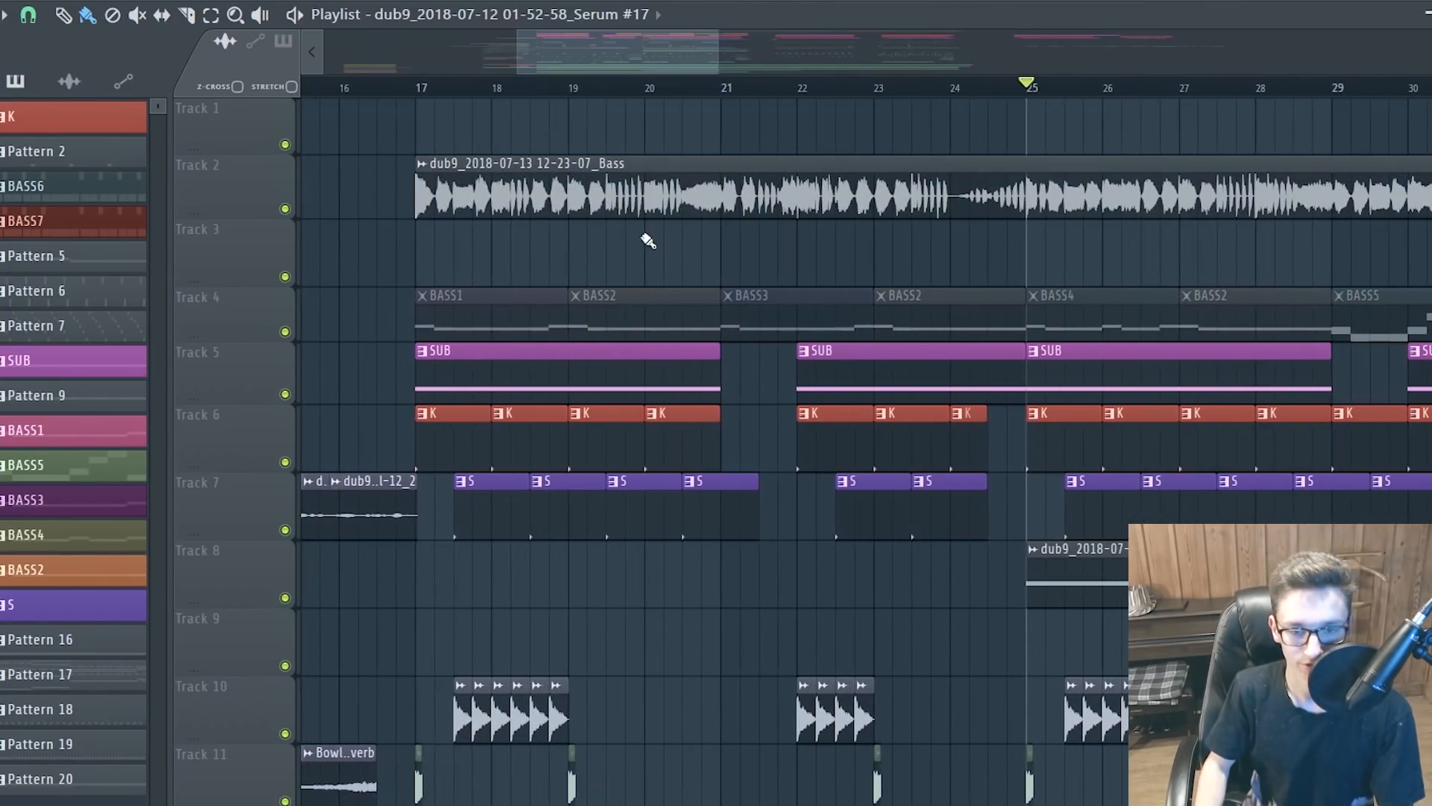
{"action": "scroll", "coordinate": [550, 329], "scroll_direction": "down", "scroll_amount": 3}
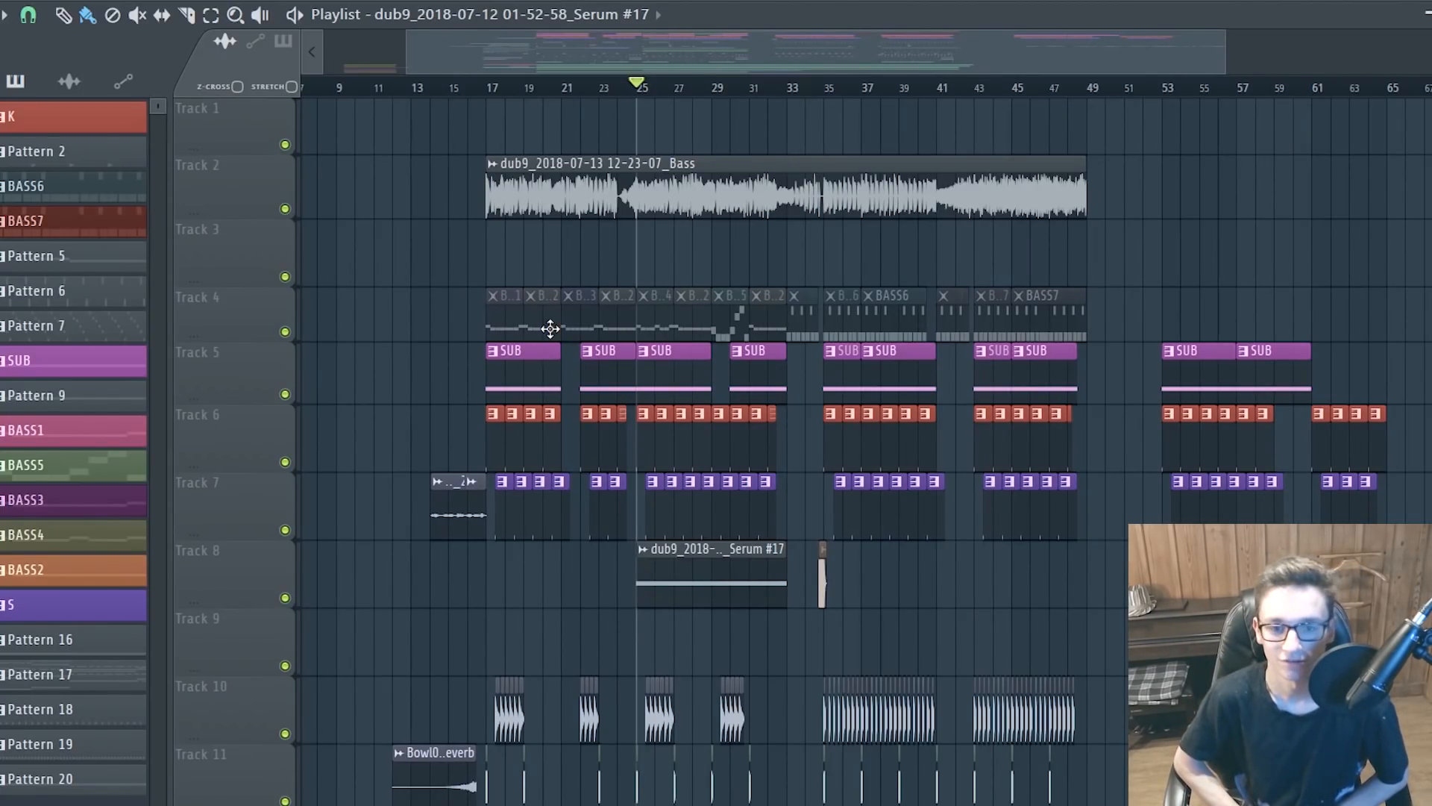
{"action": "scroll", "coordinate": [717, 374], "scroll_direction": "up", "scroll_amount": 1}
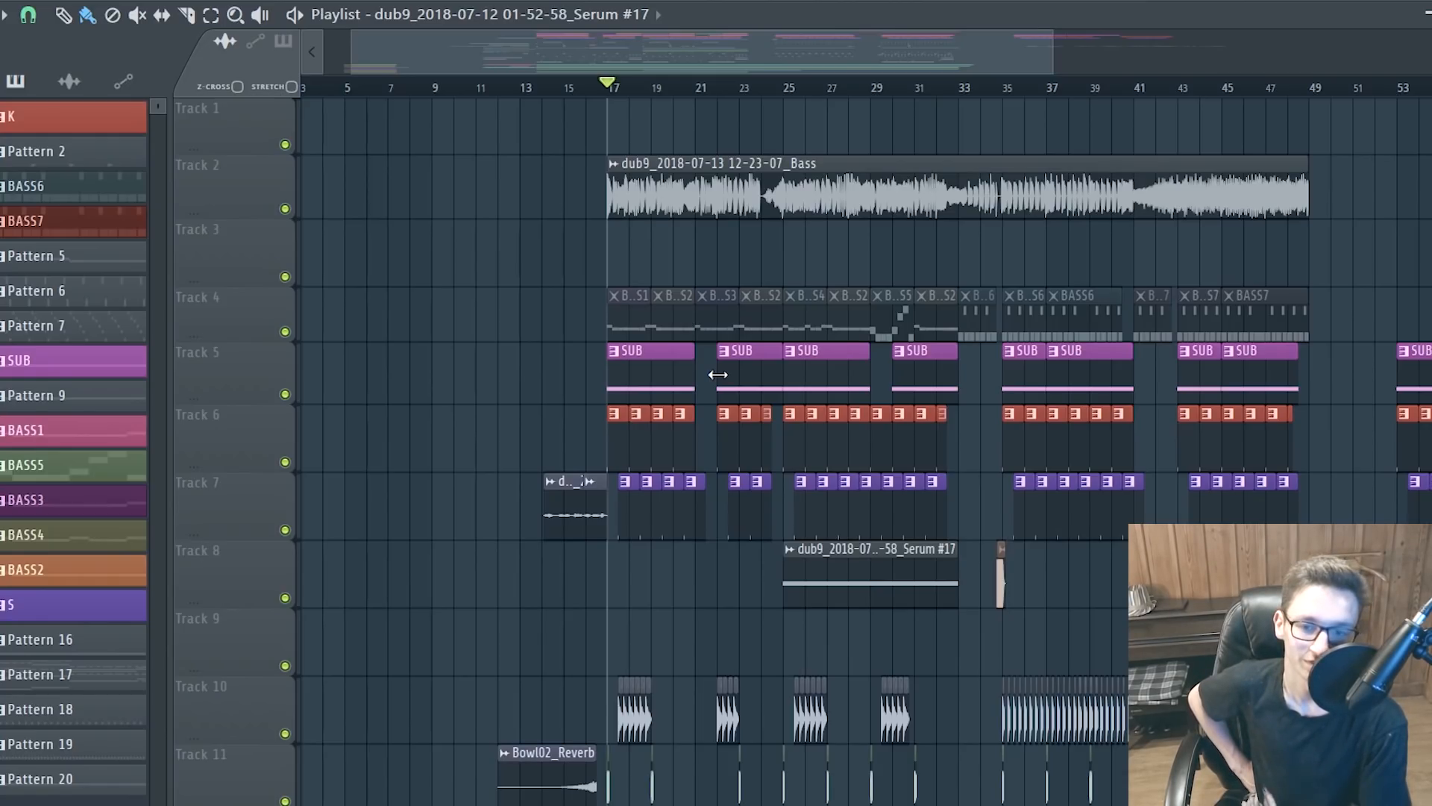
{"action": "scroll", "coordinate": [550, 328], "scroll_direction": "down", "scroll_amount": 2}
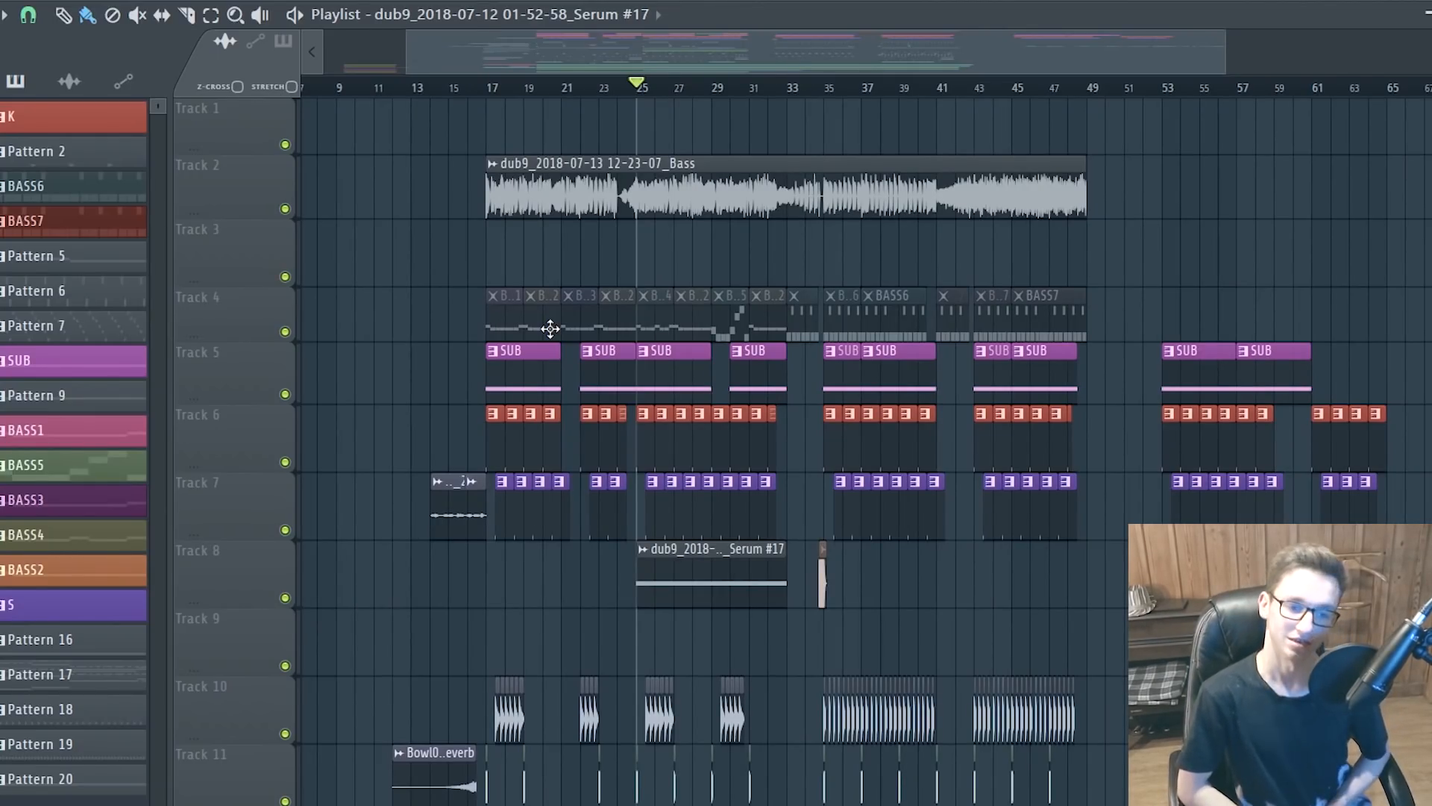
{"action": "scroll", "coordinate": [550, 328], "scroll_direction": "up", "scroll_amount": 2}
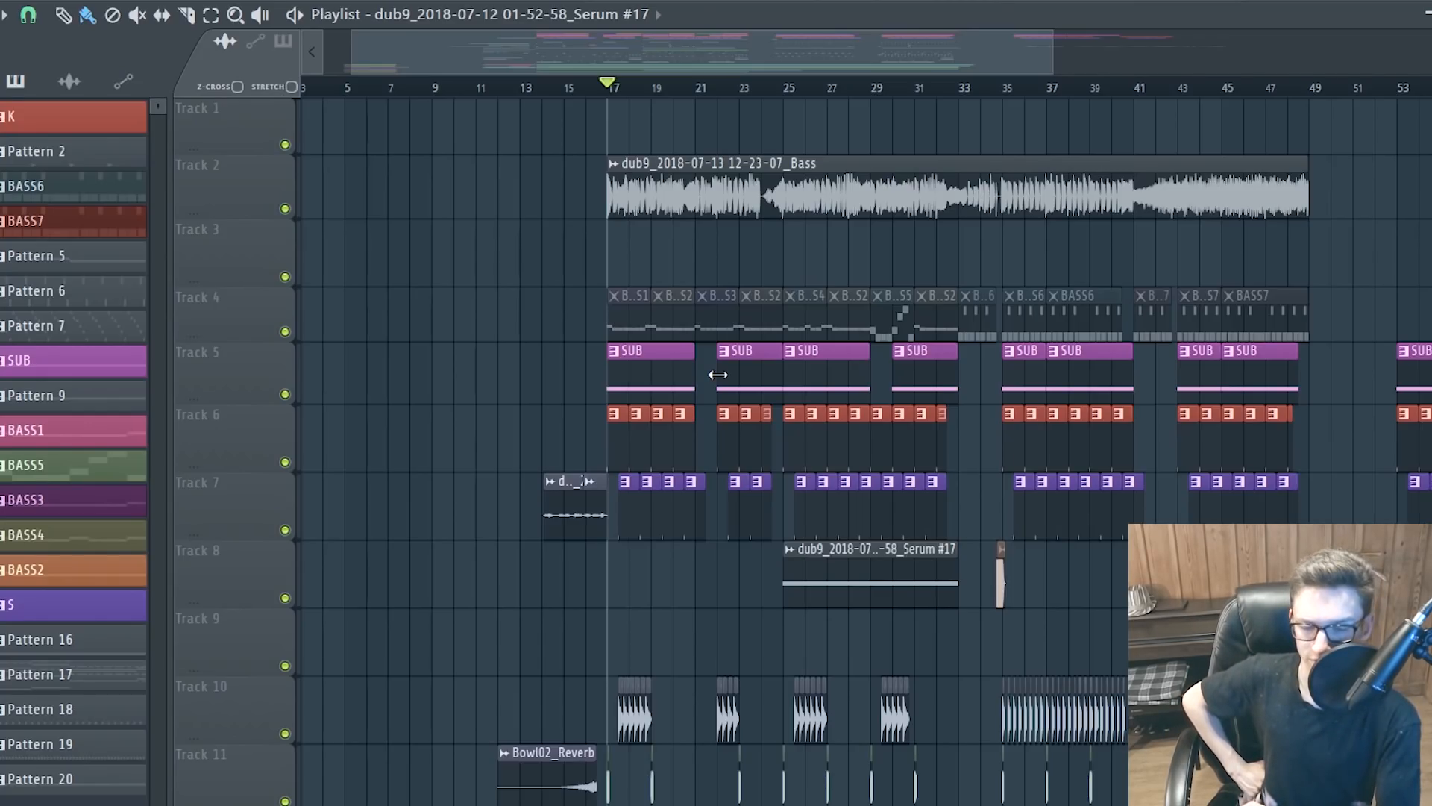
{"action": "scroll", "coordinate": [662, 517], "scroll_direction": "up", "scroll_amount": 3}
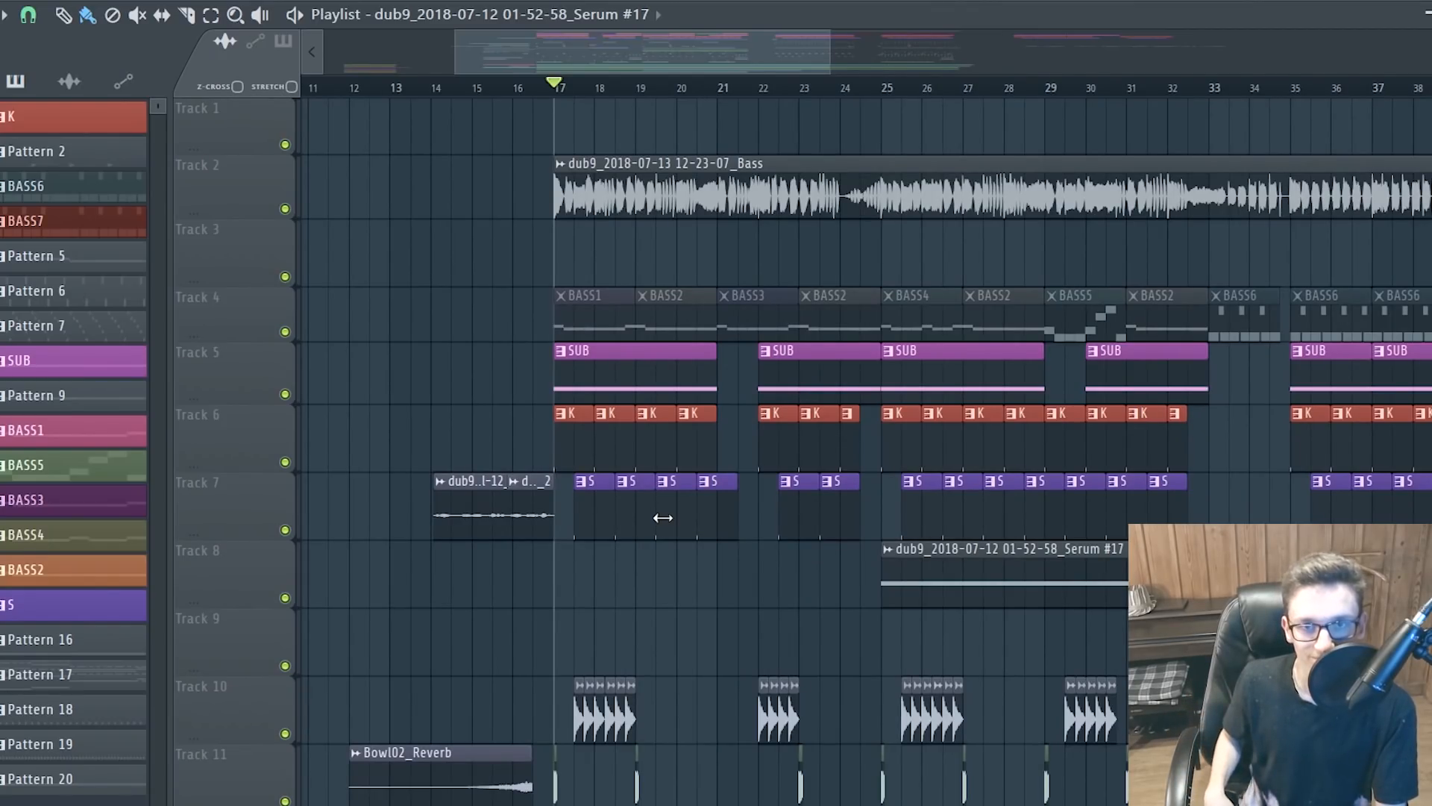